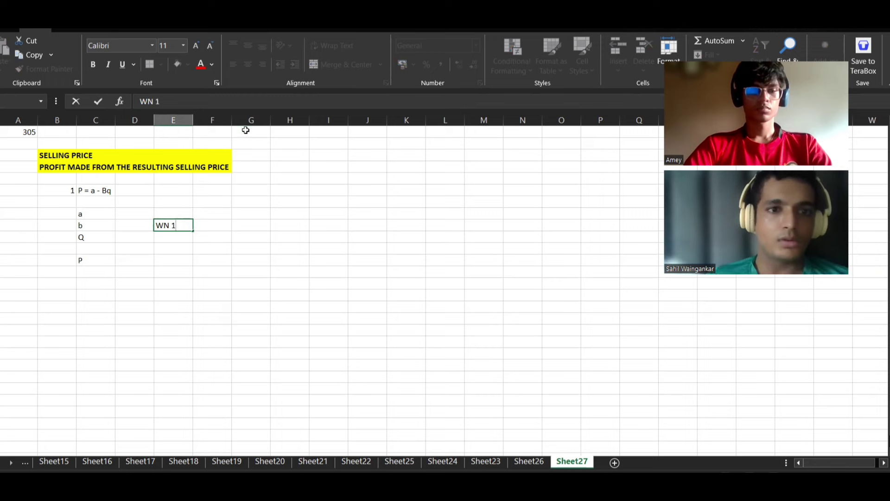
# - Fill the whole of column G with yellow to separate the answer from the working area
pyautogui.click(243, 134)
pyautogui.click(246, 121)
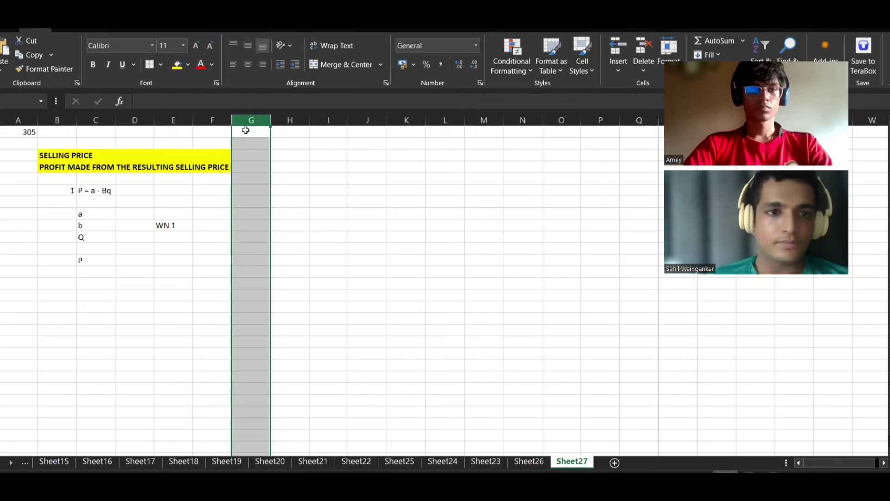
pyautogui.click(176, 64)
pyautogui.click(325, 154)
# - Enter the heading WORKING NOTES in H1, and start note 1 in H3 with the label b in I3
pyautogui.click(283, 134)
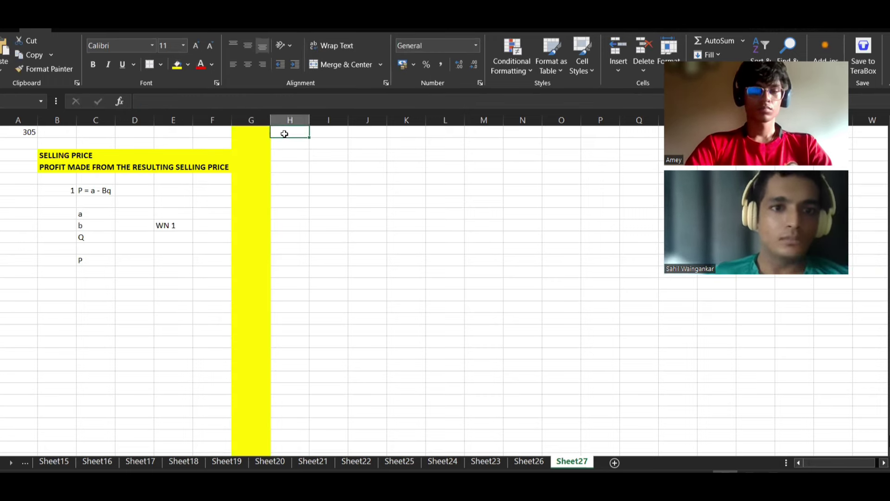
pyautogui.write('WORKING NOTES')
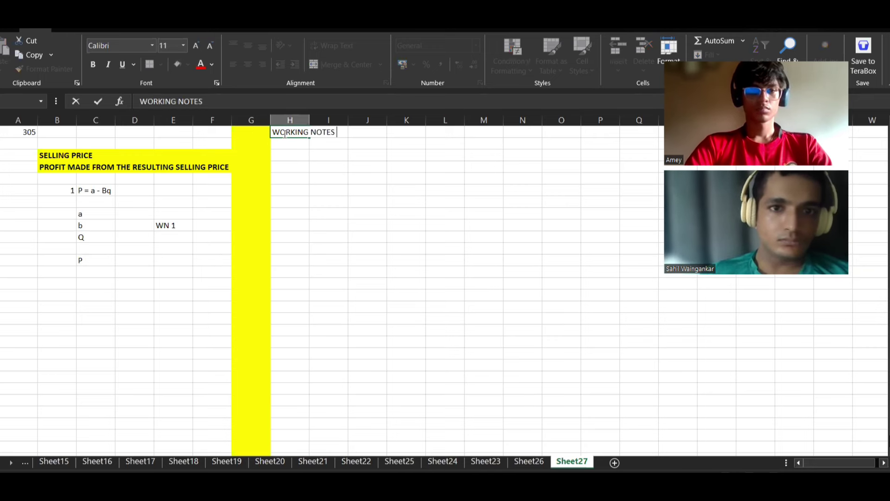
pyautogui.press('Return')
pyautogui.write('1')
pyautogui.press('Tab')
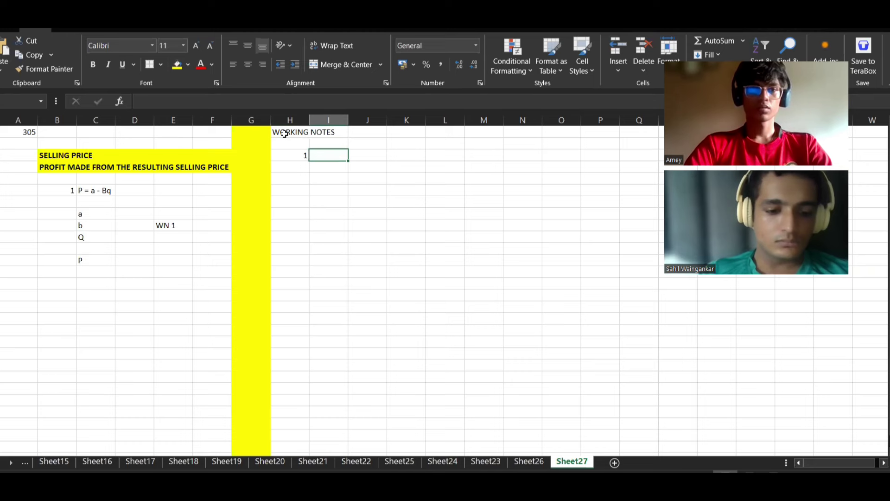
pyautogui.write('B')
pyautogui.write('b')
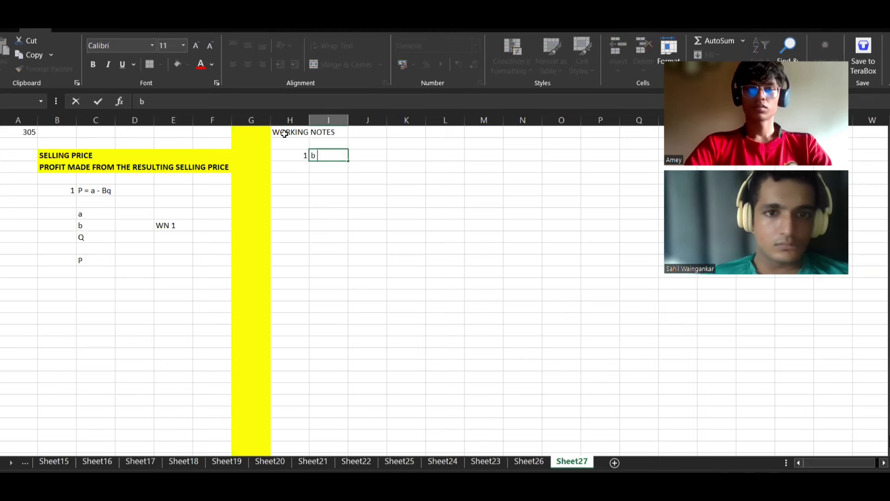
pyautogui.press('Tab')
# - Write the text "b = Change in price / Change in quantity" in J5
pyautogui.press('Down')
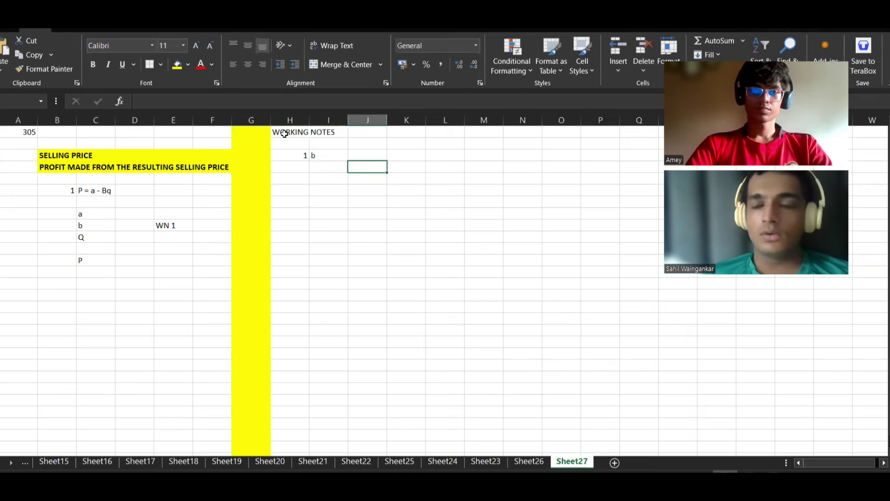
pyautogui.press('Down')
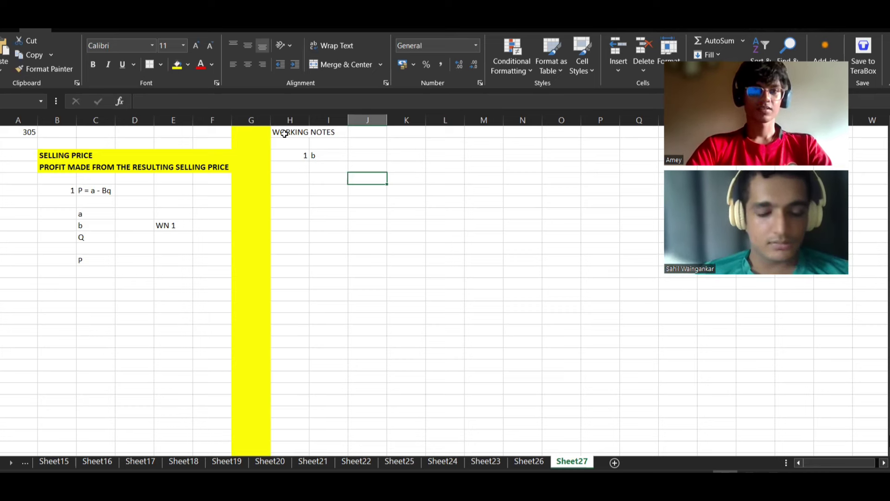
pyautogui.write('b = Ch')
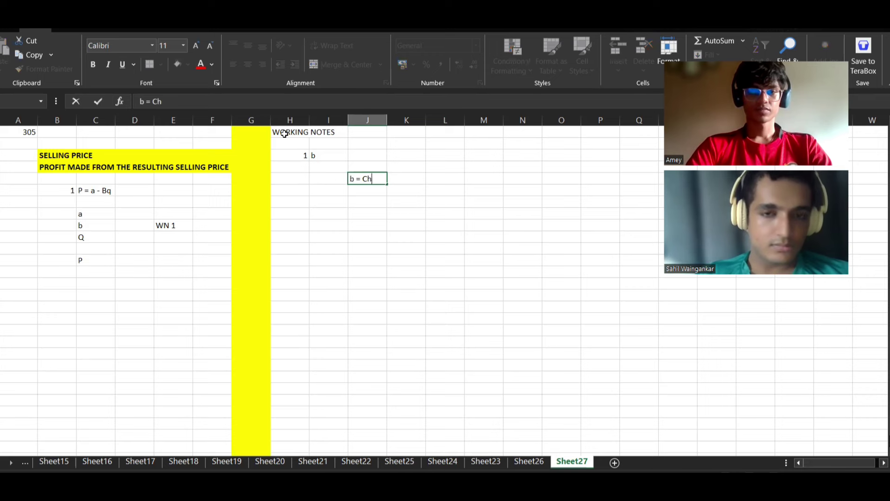
pyautogui.write('nag=')
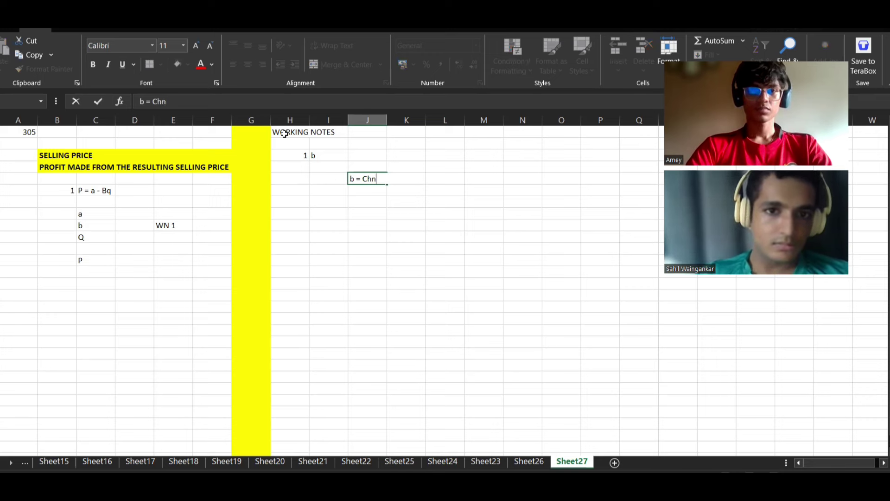
pyautogui.press('BackSpace')
pyautogui.write('ange in pr')
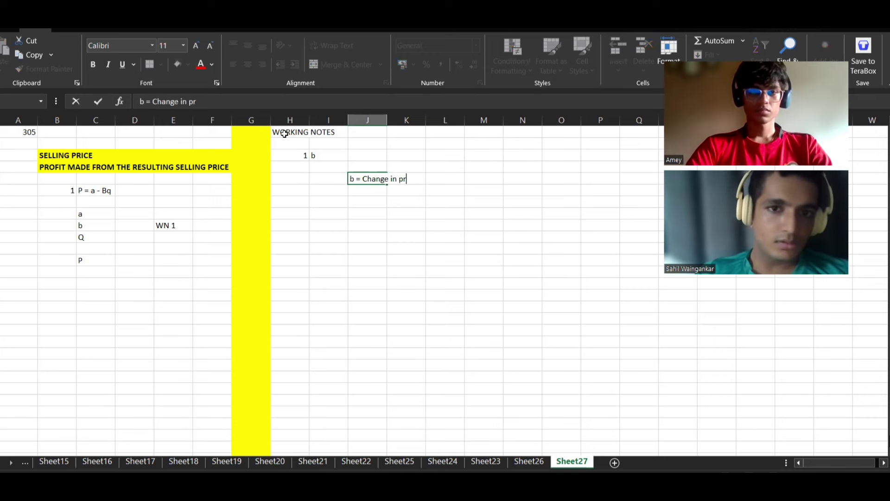
pyautogui.press('BackSpace')
pyautogui.write('rice ')
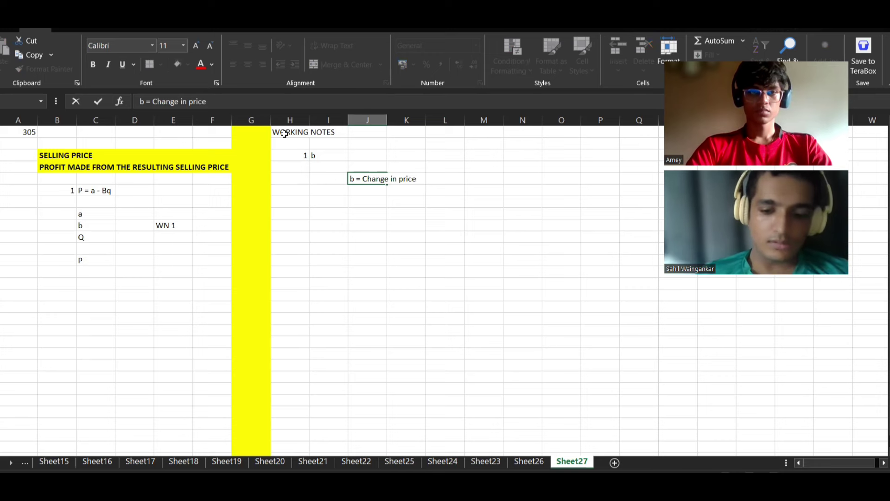
pyautogui.write('/ ')
pyautogui.write('Cha')
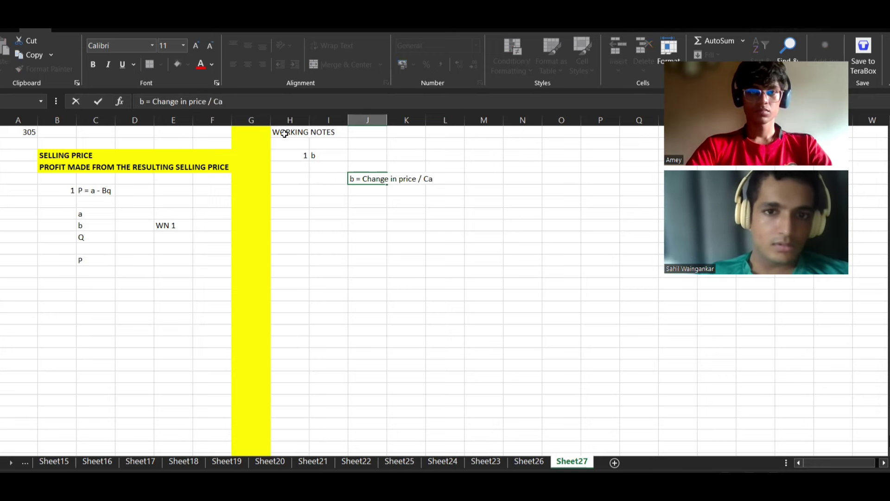
pyautogui.write('nge in qu')
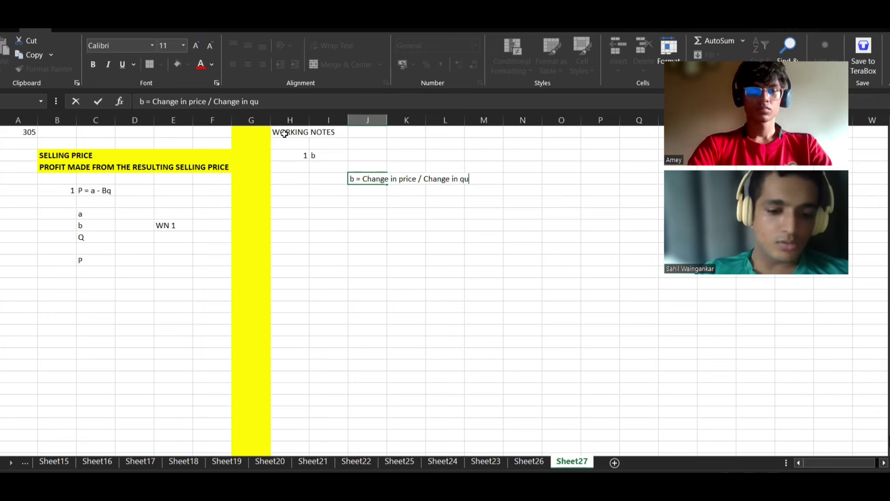
pyautogui.write('antity')
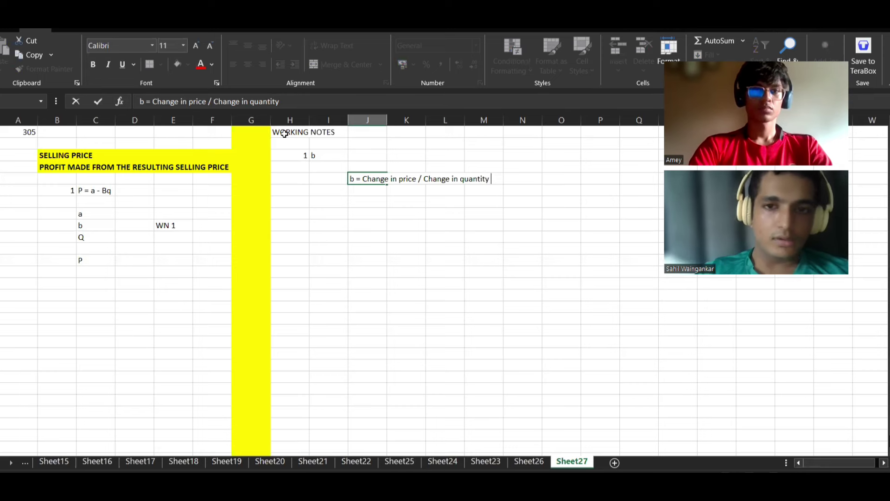
# - Enter "b is the gradient" in J4 and make the definition of b in J5 bold
pyautogui.press('Up')
pyautogui.write('b is')
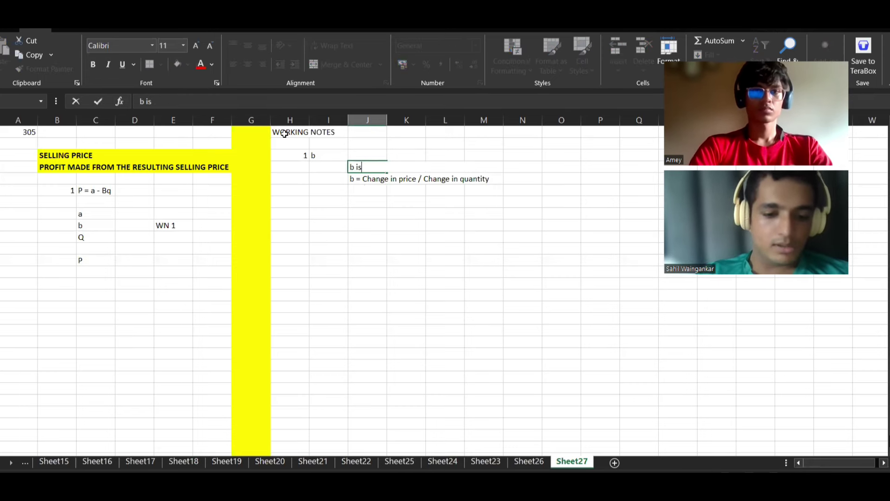
pyautogui.write(' the gradia')
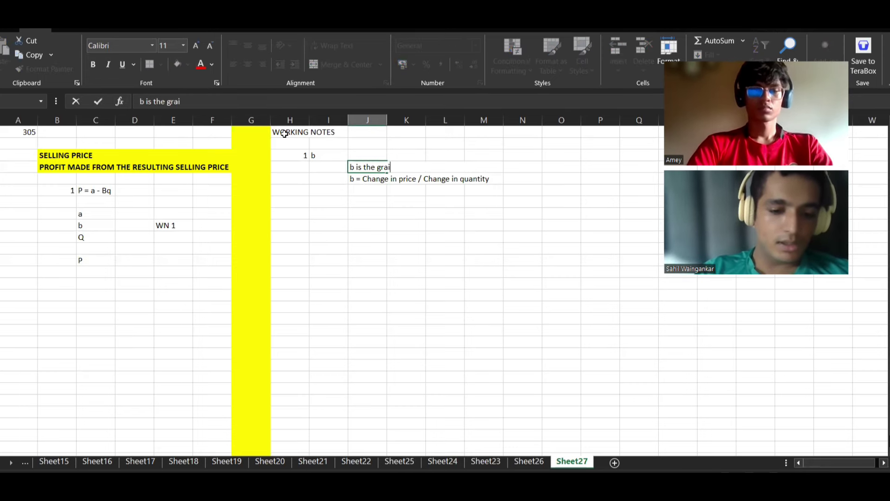
pyautogui.write('ntt')
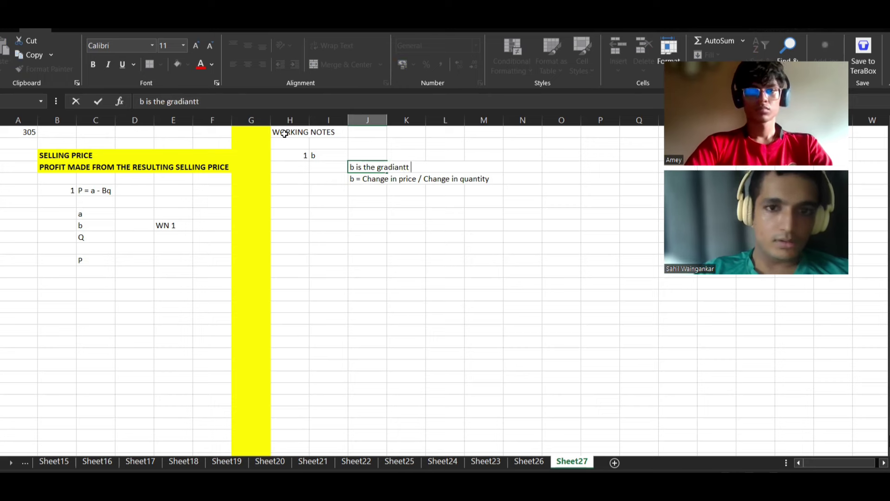
pyautogui.press('BackSpace')
pyautogui.press('BackSpace')
pyautogui.press('BackSpace')
pyautogui.press('BackSpace')
pyautogui.press('BackSpace')
pyautogui.write('ent')
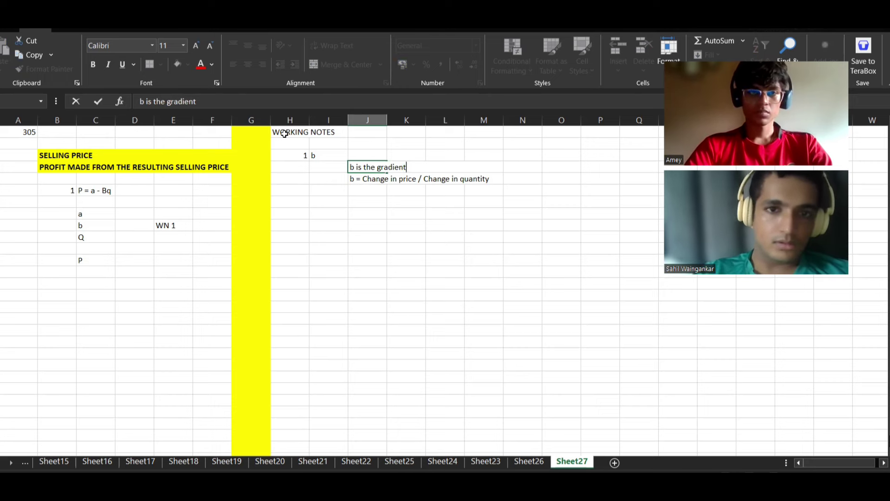
pyautogui.press('Return')
pyautogui.hotkey('ctrl', 'b')
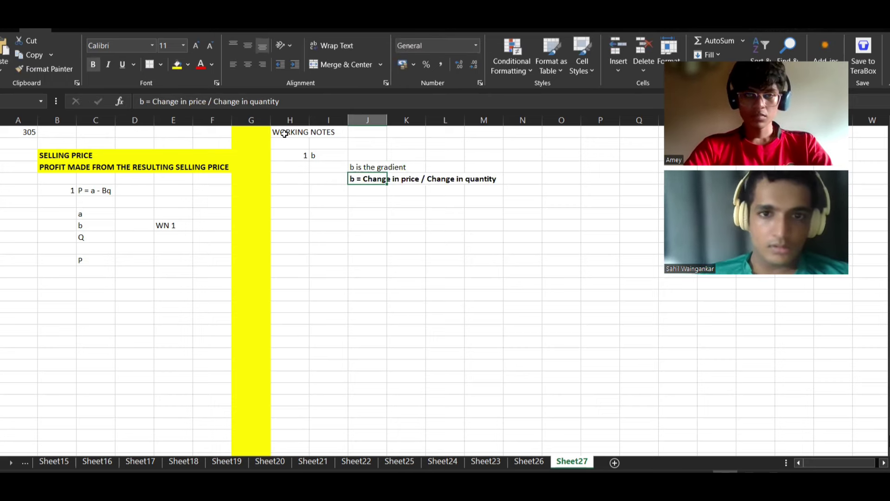
# - Enter the labels CHANGE IN PRICE in J7 and CHANGE IN QUANTITY in J8
pyautogui.press('Down')
pyautogui.press('Down')
pyautogui.write('C')
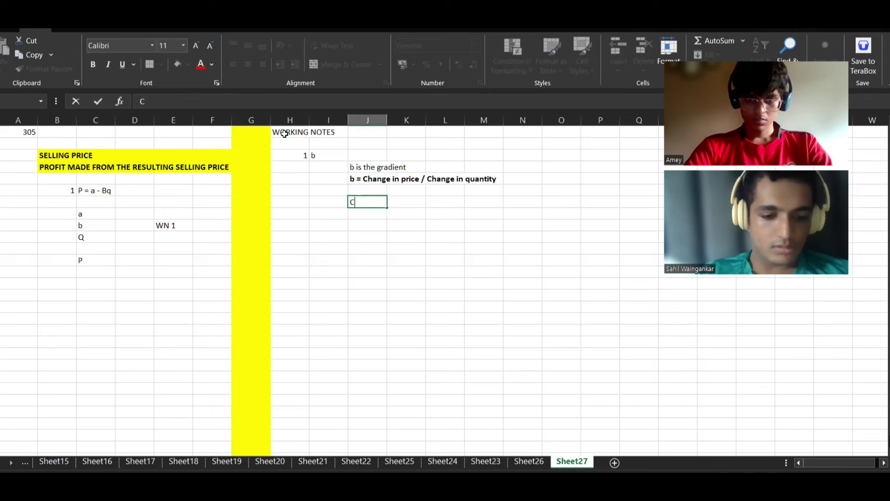
pyautogui.write('HANGE IN')
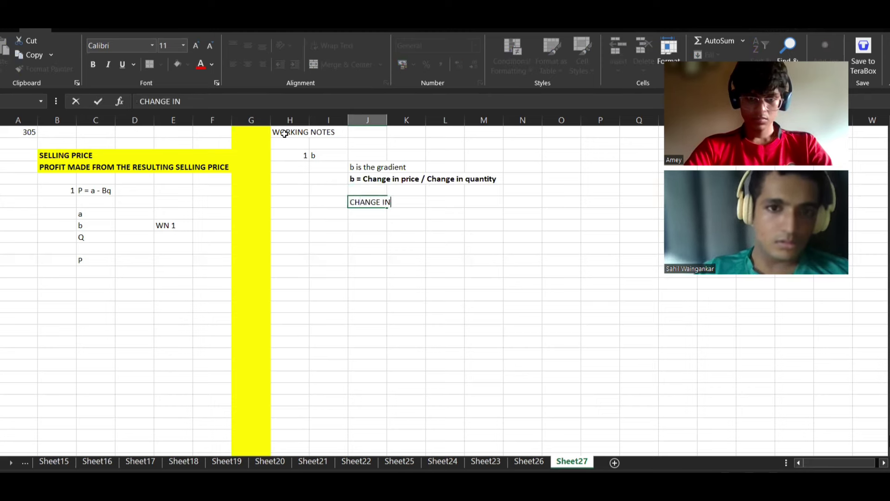
pyautogui.write(' PRICE')
pyautogui.press('Return')
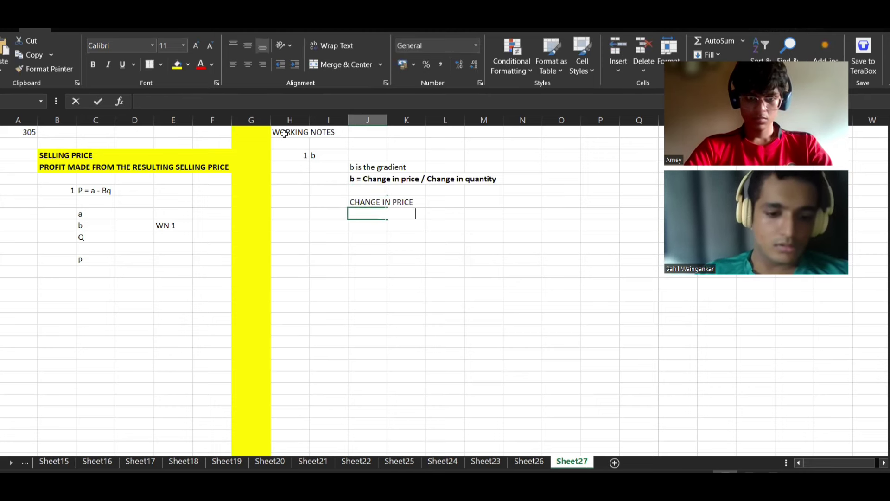
pyautogui.write('CHANGE IN QUANTITY')
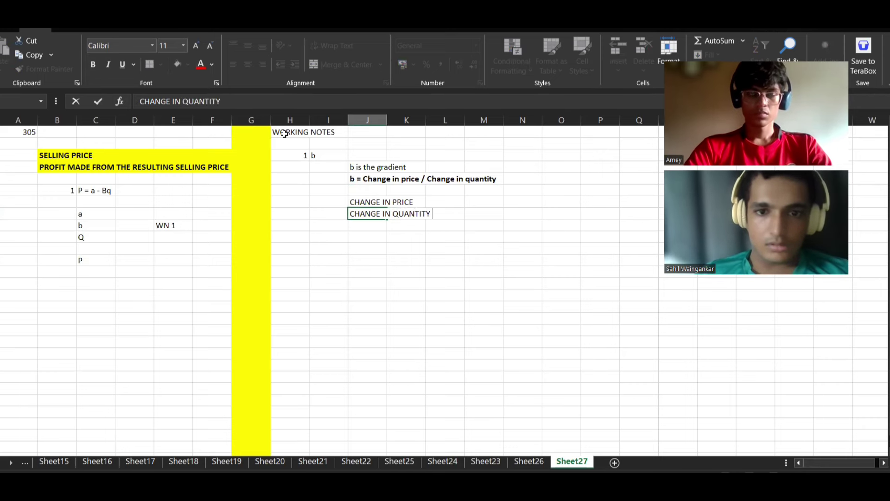
pyautogui.press('Return')
# - Label J10 as b and calculate it in K10 with the formula =K7/K8
pyautogui.press('Return')
pyautogui.press('Right')
pyautogui.press('Left')
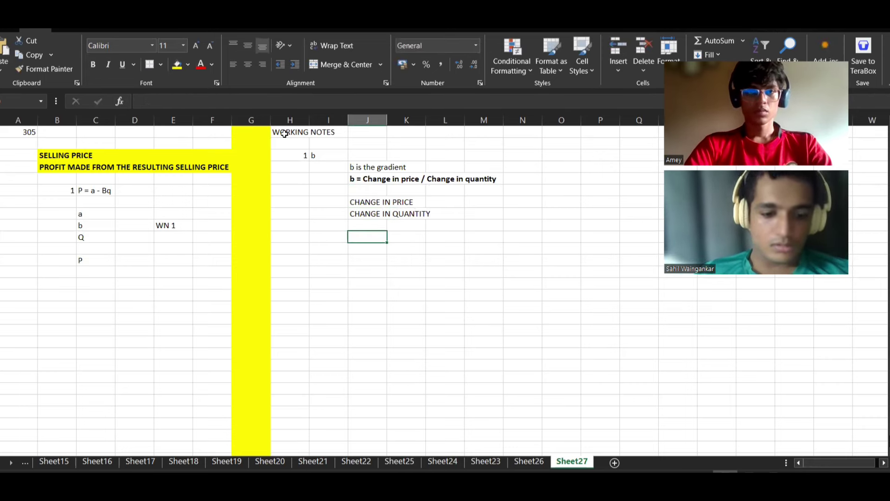
pyautogui.write('b')
pyautogui.press('Right')
pyautogui.write('=')
pyautogui.press('Up')
pyautogui.press('Up')
pyautogui.press('Up')
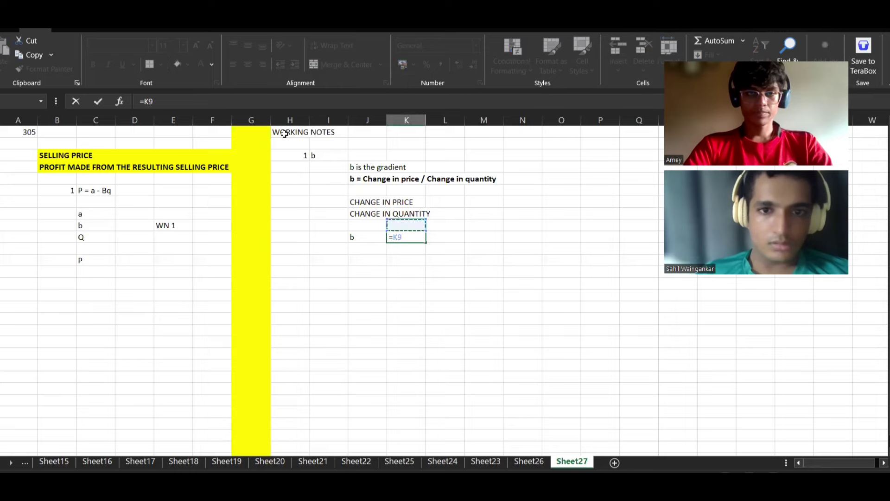
pyautogui.write('/')
pyautogui.press('Up')
pyautogui.press('Up')
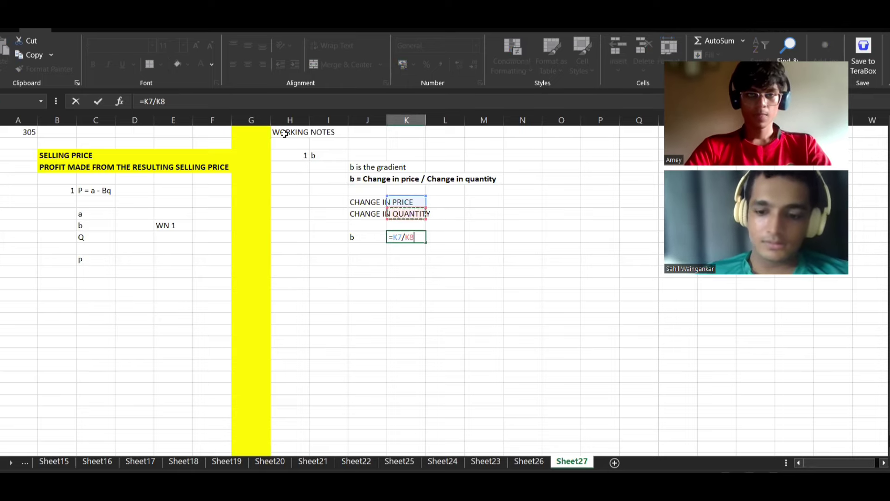
pyautogui.press('Return')
# - Consult the question document for the demand figures, and enter -5000 as the change in quantity in K8 and 2 as the change in price in K7
pyautogui.press('Up')
pyautogui.press('Up')
pyautogui.press('Up')
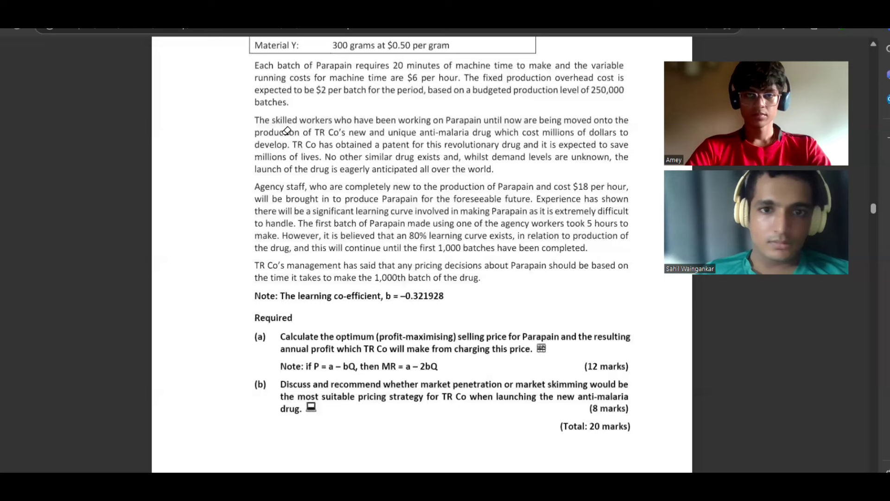
pyautogui.hotkey('alt', 'Tab')
pyautogui.scroll(5, 286, 130)
pyautogui.scroll(1, 286, 131)
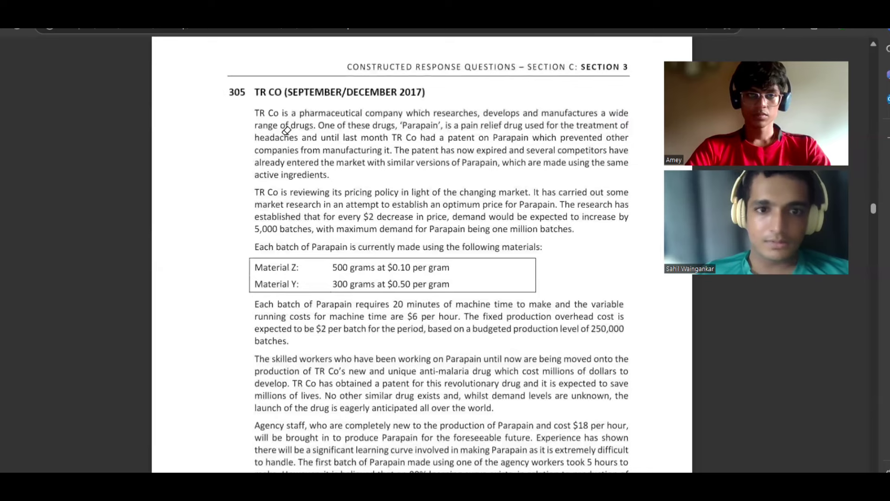
pyautogui.hotkey('alt', 'Tab')
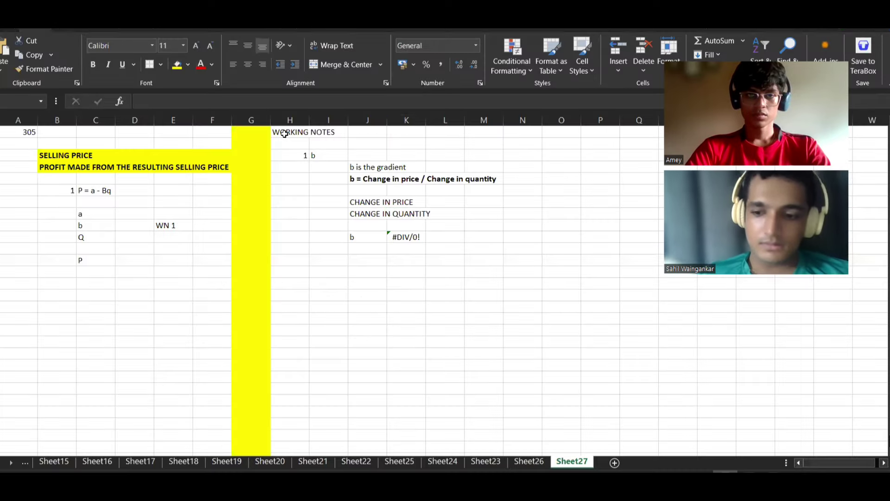
pyautogui.write('-5000')
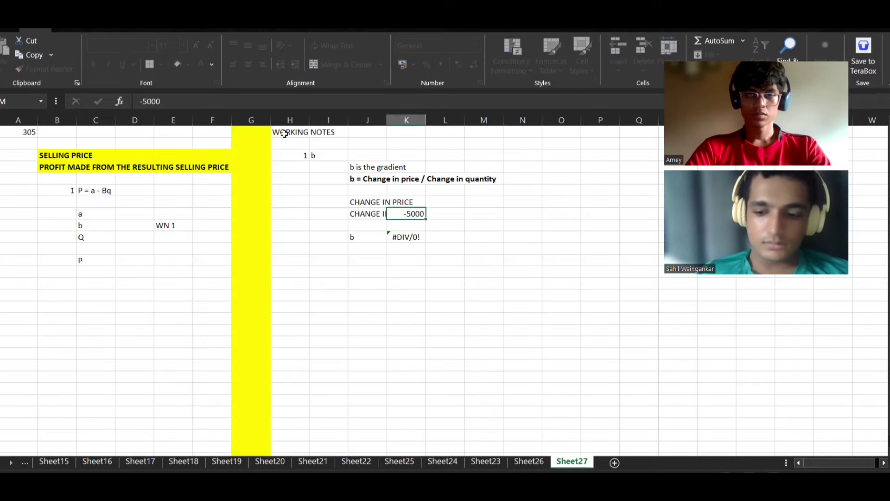
pyautogui.press('Up')
pyautogui.write('2')
pyautogui.press('Return')
pyautogui.hotkey('alt', 'Tab')
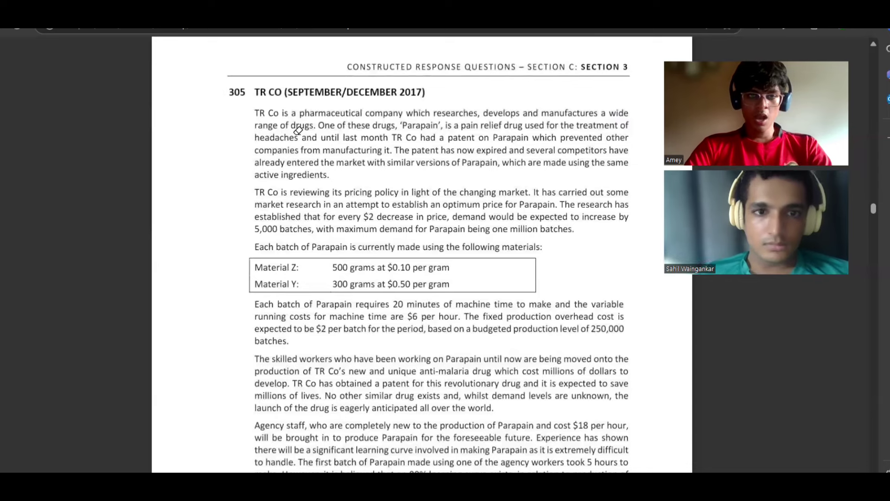
pyautogui.hotkey('alt', 'Tab')
# - Link the value of b in D9 to the working note result with =K10
pyautogui.click(152, 230)
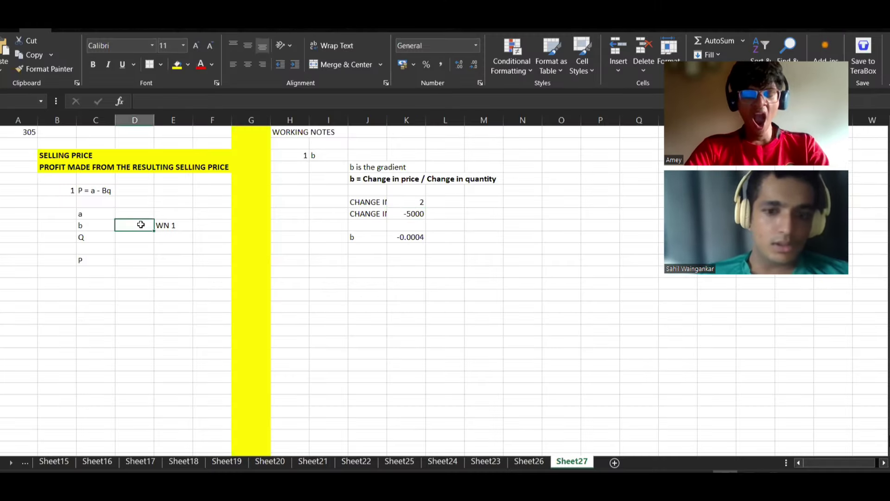
pyautogui.write('=')
pyautogui.click(398, 229)
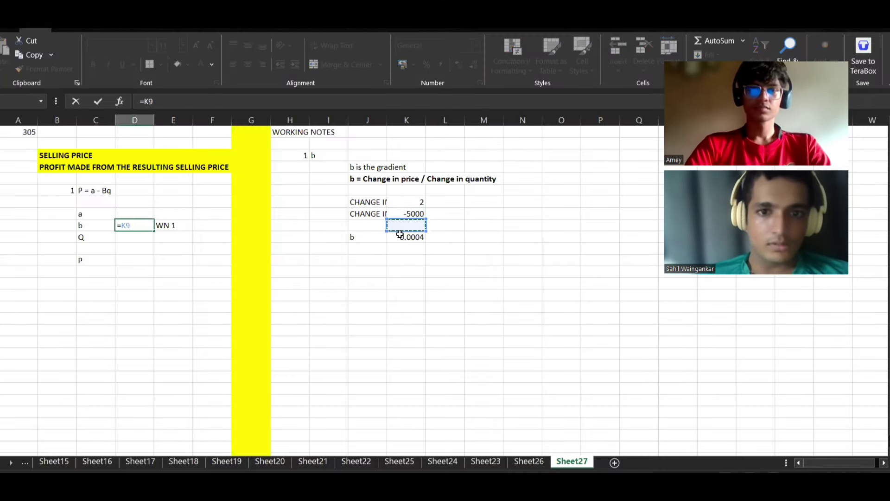
pyautogui.click(399, 235)
pyautogui.press('Return')
# - Consult the question document for the maximum demand, and head working note 2 as a in H12 and I12
pyautogui.hotkey('alt', 'Tab')
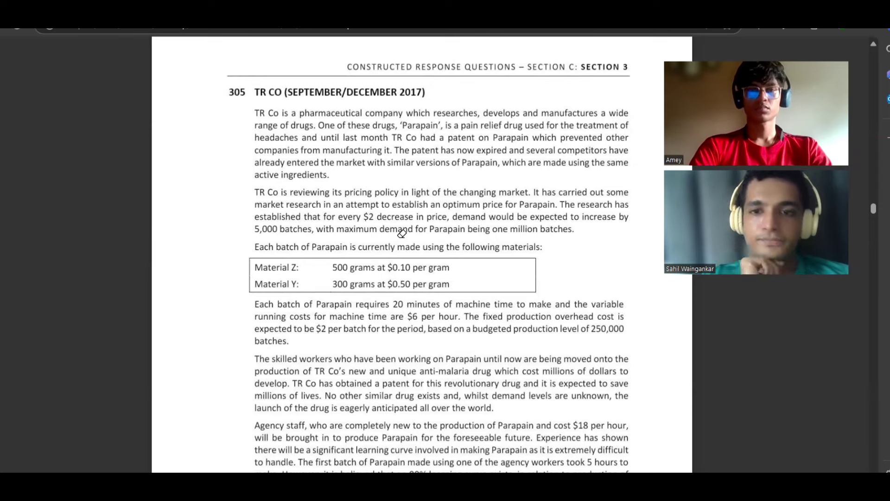
pyautogui.scroll(3, 401, 234)
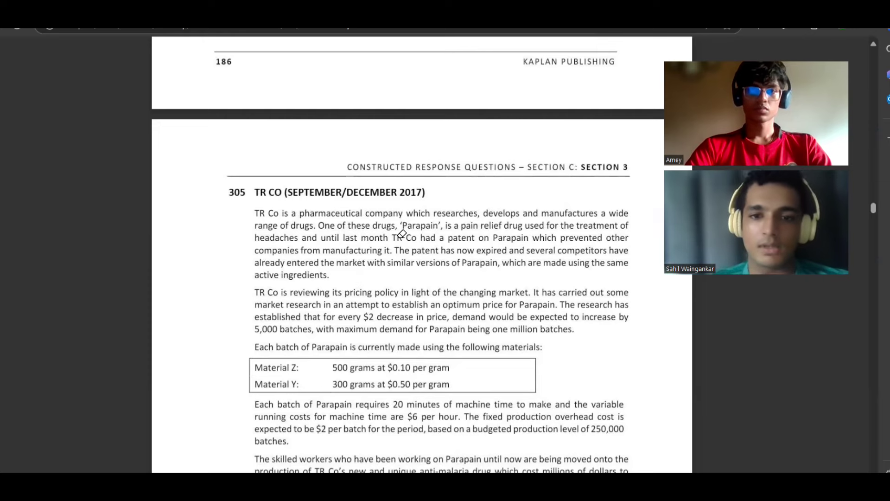
pyautogui.hotkey('alt', 'Tab')
pyautogui.click(293, 261)
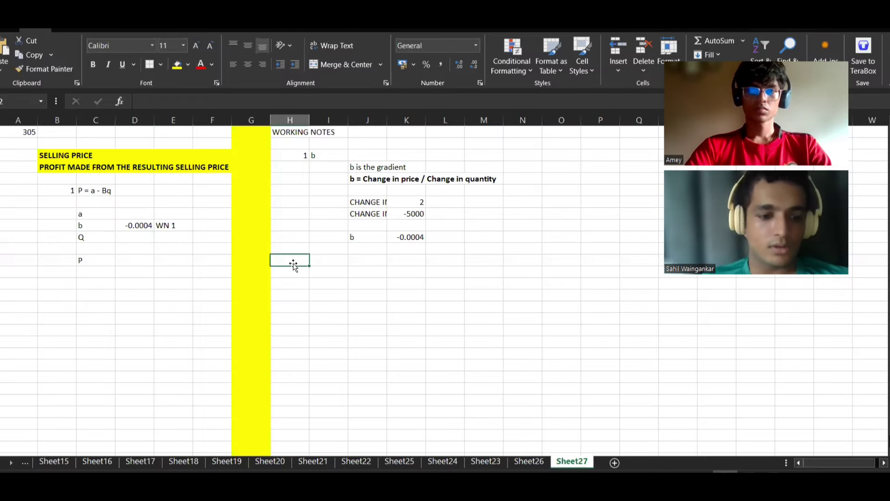
pyautogui.write('2')
pyautogui.press('Tab')
pyautogui.write('A')
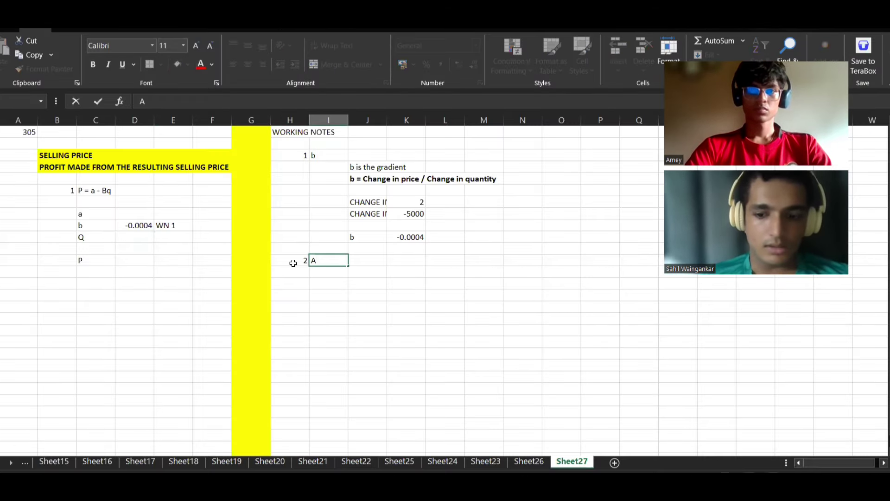
pyautogui.press('BackSpace')
pyautogui.write('a')
pyautogui.press('Tab')
# - Label J14 as MAXIMUM DEMAND and enter 1000000 in K14
pyautogui.press('Down')
pyautogui.press('Down')
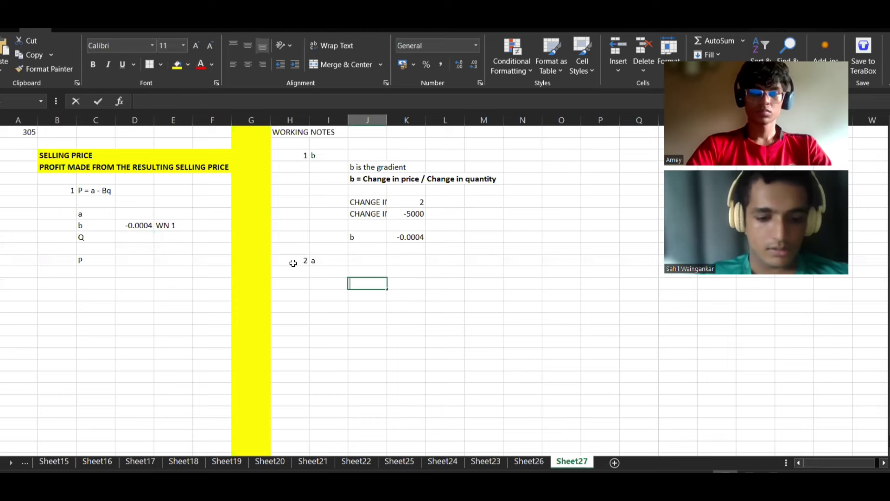
pyautogui.write('MAXIMUM DEMA')
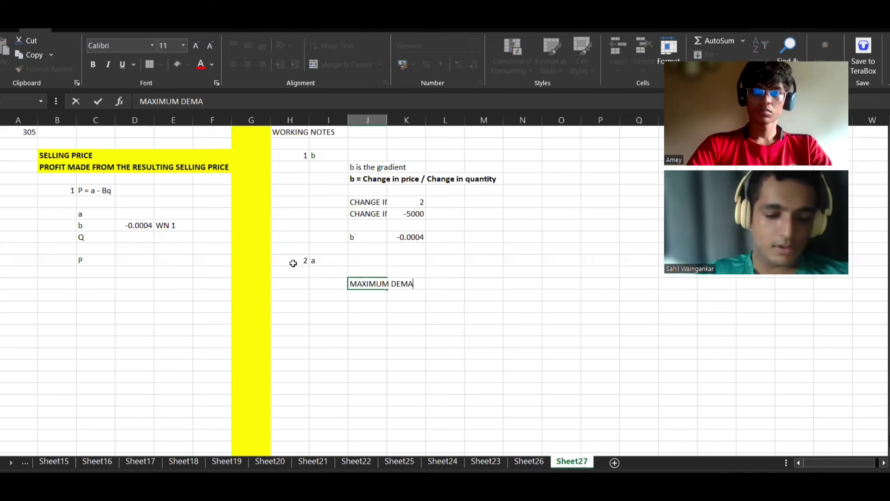
pyautogui.write('ND')
pyautogui.press('Tab')
pyautogui.press('Down')
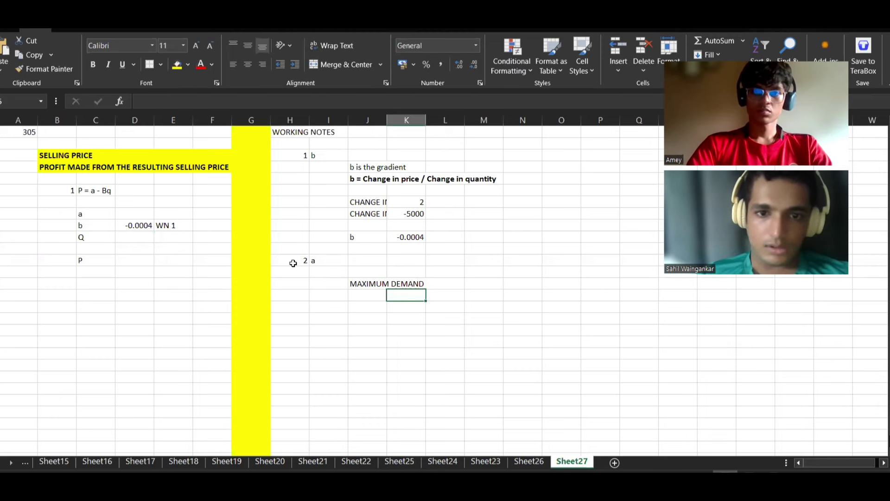
pyautogui.press('Up')
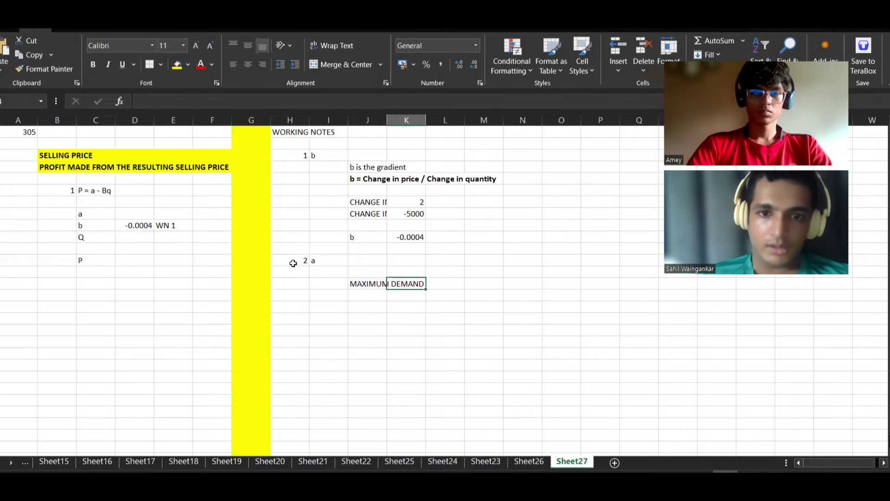
pyautogui.write('1000000')
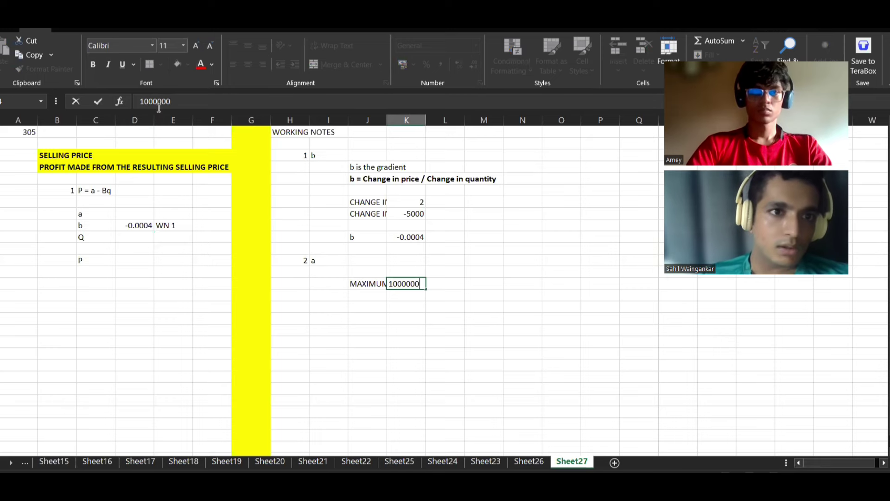
pyautogui.click(343, 274)
# - Label J15 as batches, below the maximum demand row
pyautogui.click(372, 297)
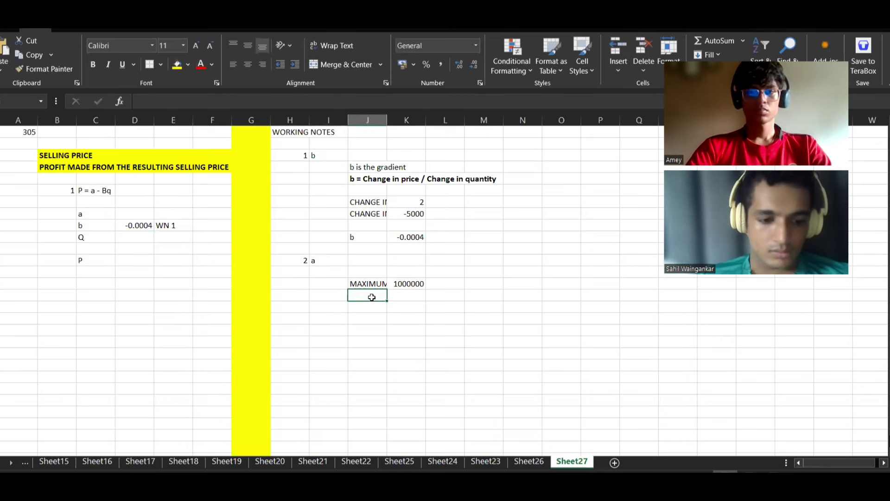
pyautogui.write('batched')
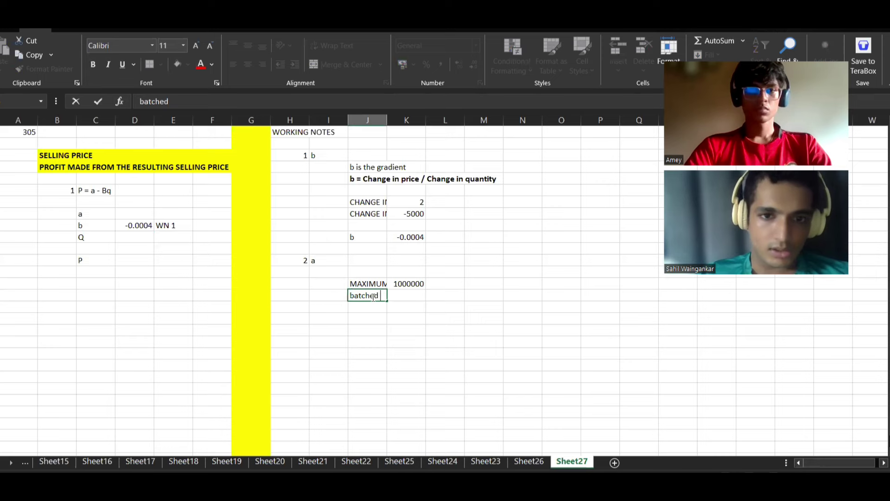
pyautogui.press('BackSpace')
pyautogui.press('BackSpace')
pyautogui.write('s')
pyautogui.press('Tab')
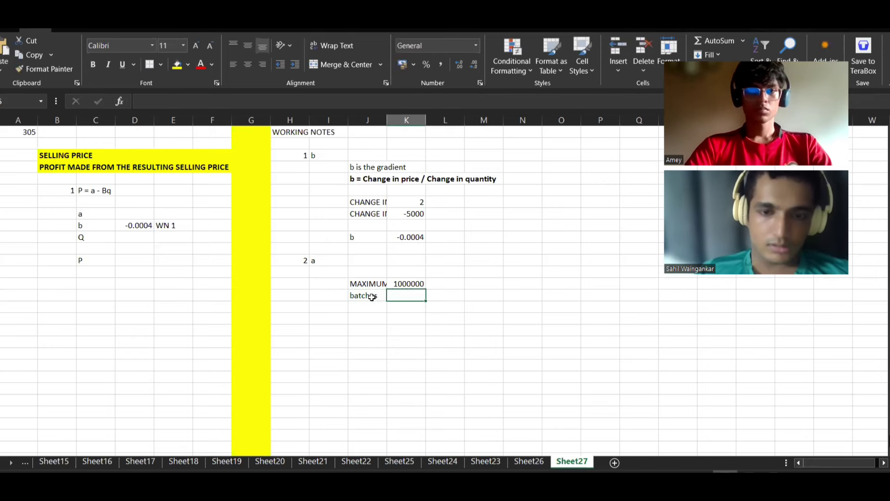
pyautogui.click(371, 296)
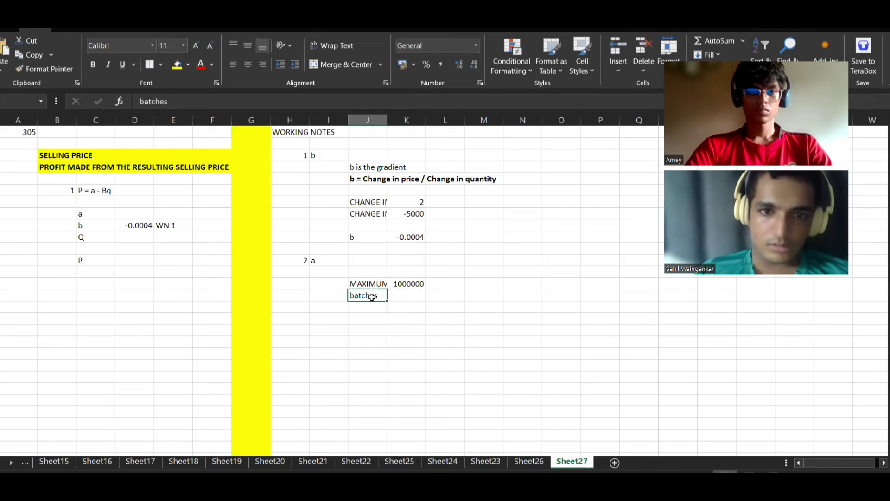
pyautogui.press('Right')
pyautogui.press('Right')
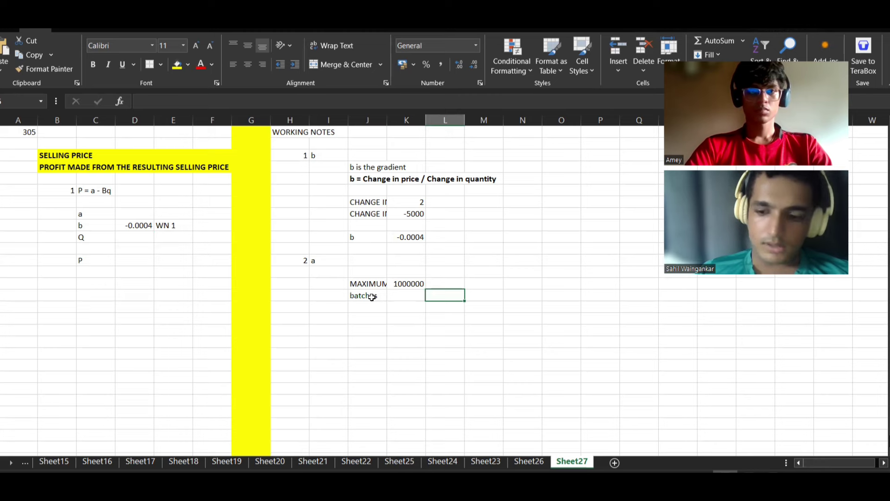
pyautogui.write('5000')
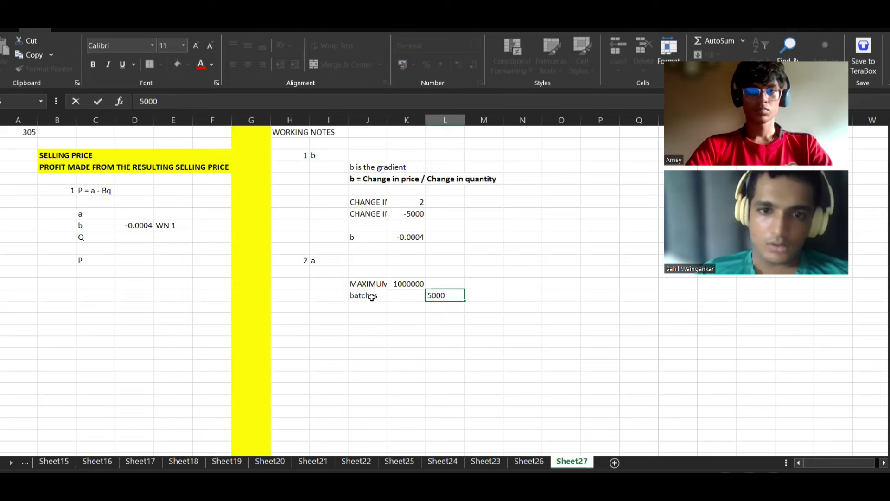
pyautogui.press('BackSpace')
pyautogui.press('BackSpace')
pyautogui.press('BackSpace')
pyautogui.press('BackSpace')
pyautogui.press('Left')
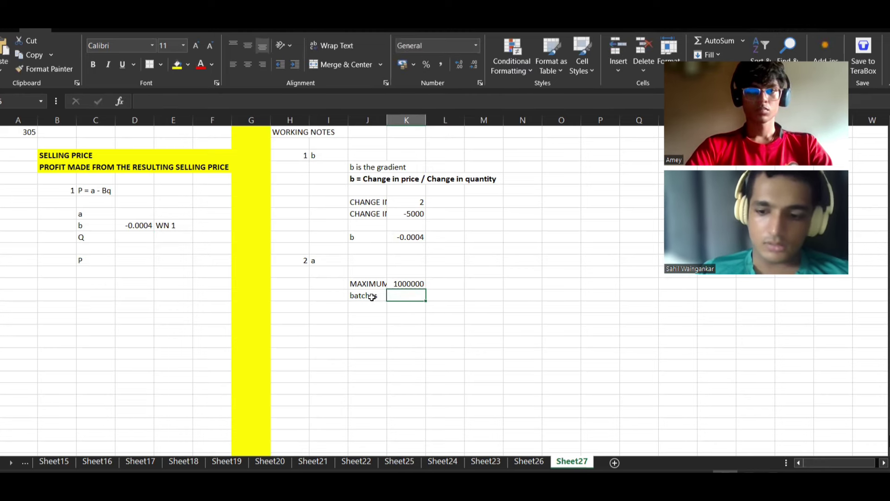
# - Enter 5000 in K15 for the batches and the corresponding price change of 2 in L15
pyautogui.write('5000')
pyautogui.press('Right')
pyautogui.write('2')
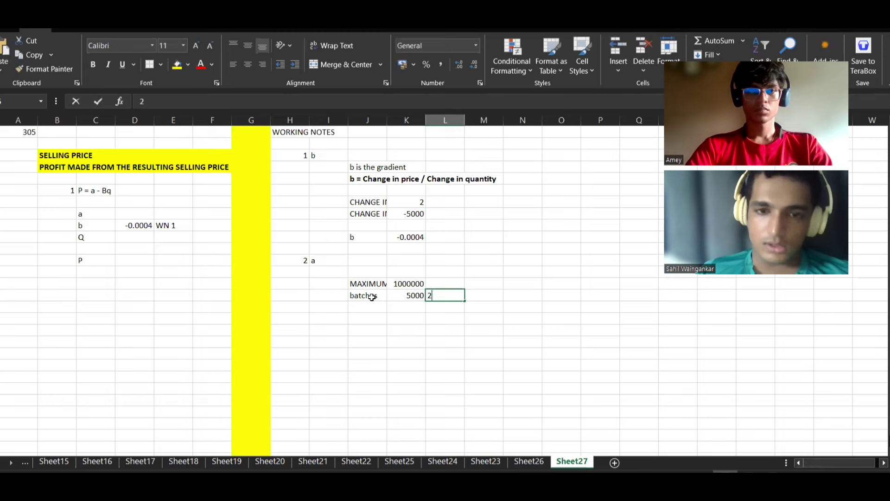
# - Calculate the price change at maximum demand in L14 with the formula =L15*K14/K15
pyautogui.press('Up')
pyautogui.write('=')
pyautogui.press('Down')
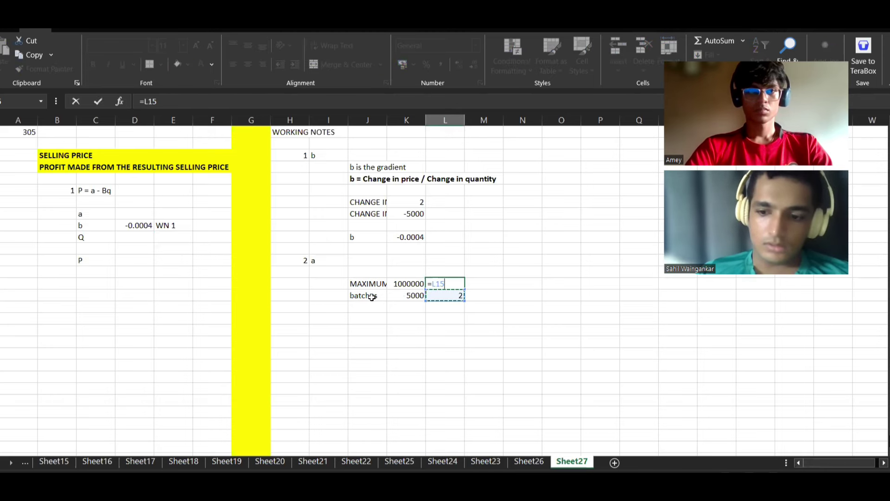
pyautogui.write('*')
pyautogui.press('Left')
pyautogui.press('Up')
pyautogui.press('Down')
pyautogui.write('/')
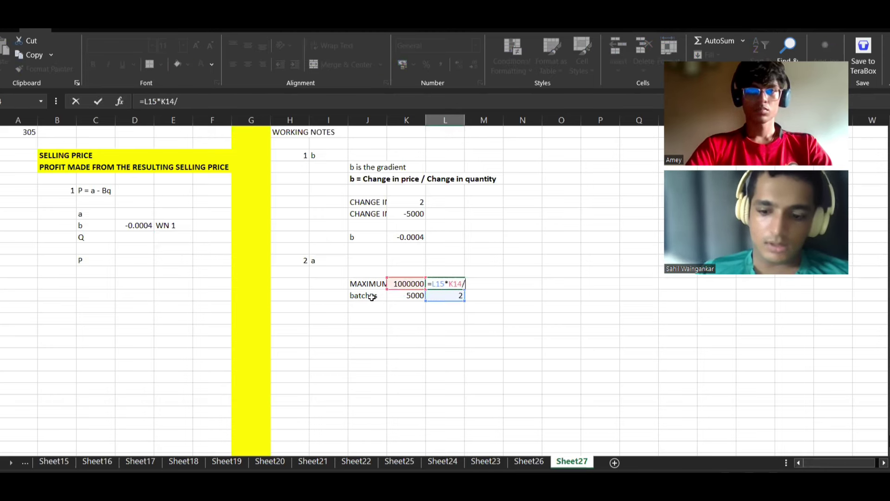
pyautogui.press('Left')
pyautogui.press('Down')
pyautogui.press('Return')
pyautogui.press('Up')
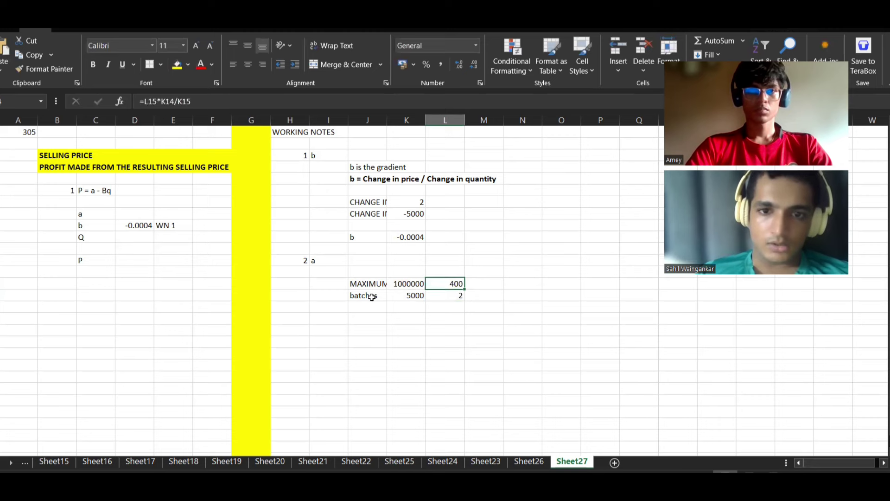
pyautogui.press('Left')
pyautogui.press('Left')
pyautogui.press('Left')
pyautogui.press('Left')
pyautogui.press('Left')
pyautogui.press('Left')
pyautogui.press('Up')
pyautogui.press('Up')
pyautogui.press('Up')
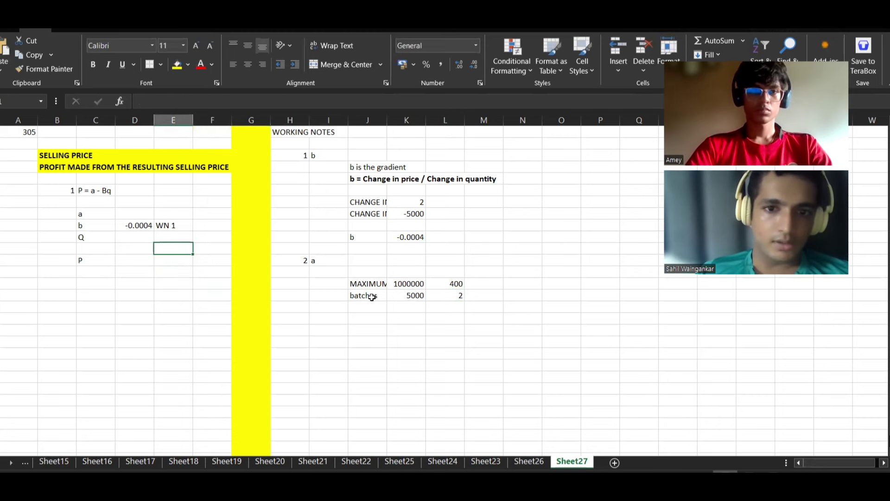
pyautogui.press('Right')
pyautogui.press('Right')
pyautogui.press('Right')
pyautogui.press('Right')
pyautogui.press('Right')
pyautogui.press('Right')
pyautogui.press('Right')
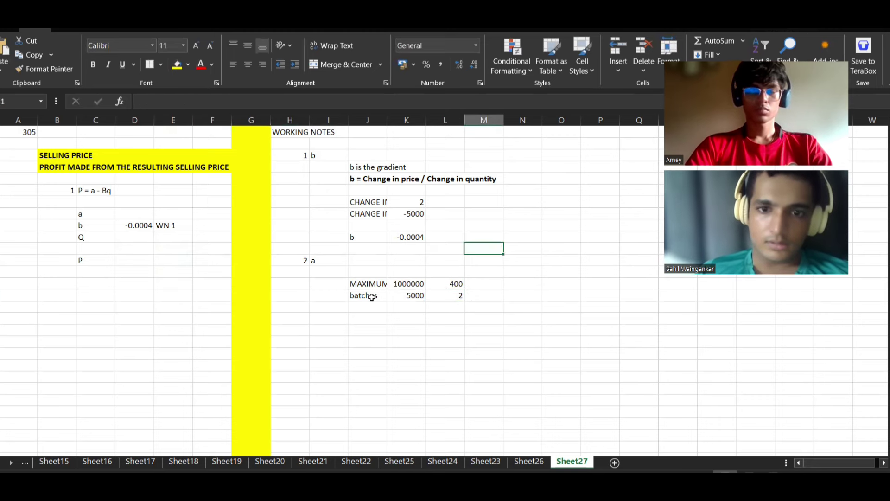
# - Make the calculated value of a in L14 bold
pyautogui.press('Down')
pyautogui.press('Down')
pyautogui.press('Down')
pyautogui.press('Left')
pyautogui.hotkey('ctrl', 'b')
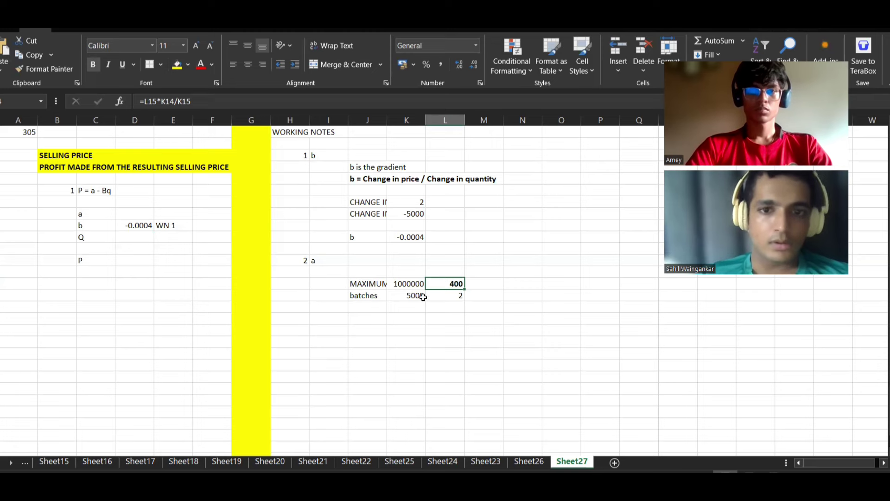
# - Write the note "a is the point where maximum price is kept where the demand will fall to zero" in N14
pyautogui.click(510, 284)
pyautogui.write('a is ')
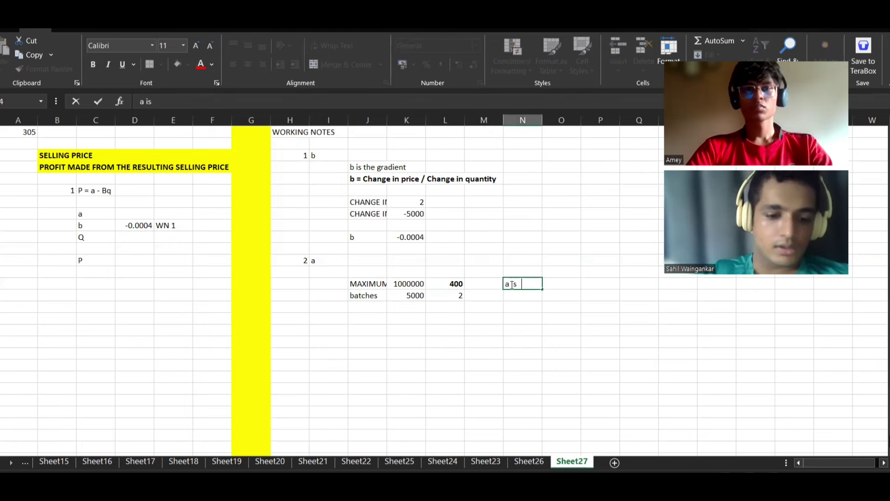
pyautogui.write('the pi')
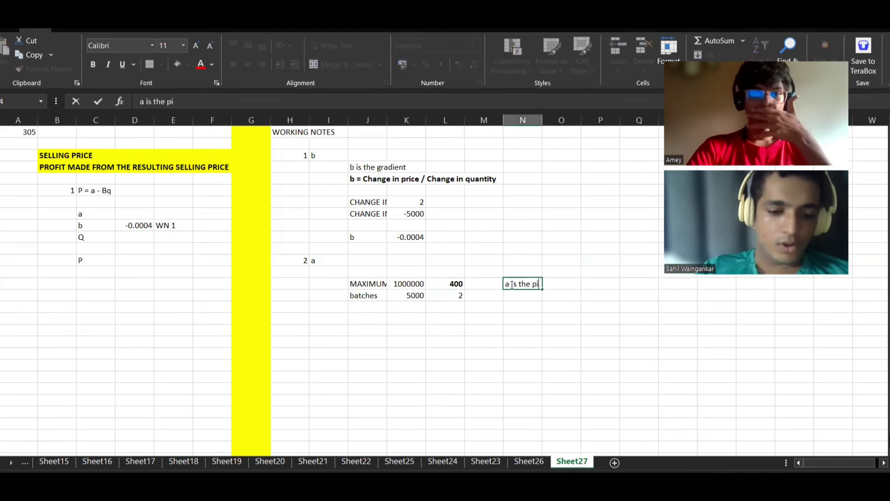
pyautogui.press('BackSpace')
pyautogui.write('oint whe')
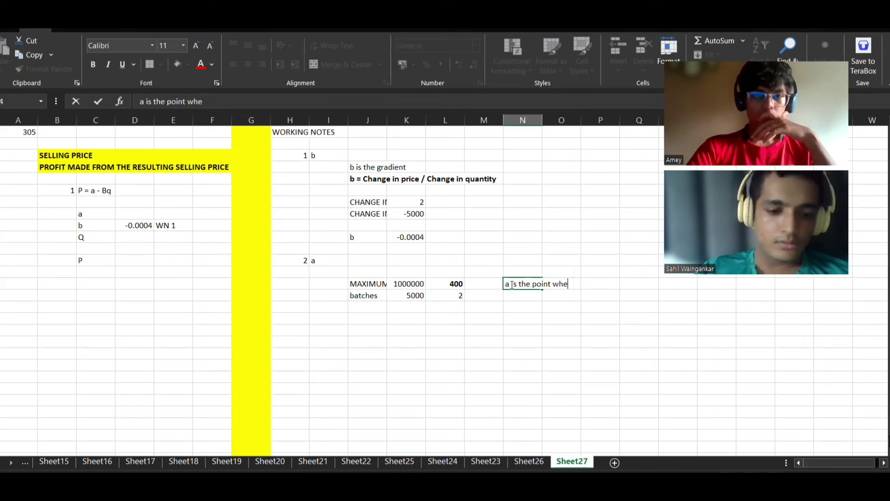
pyautogui.write('re maxim')
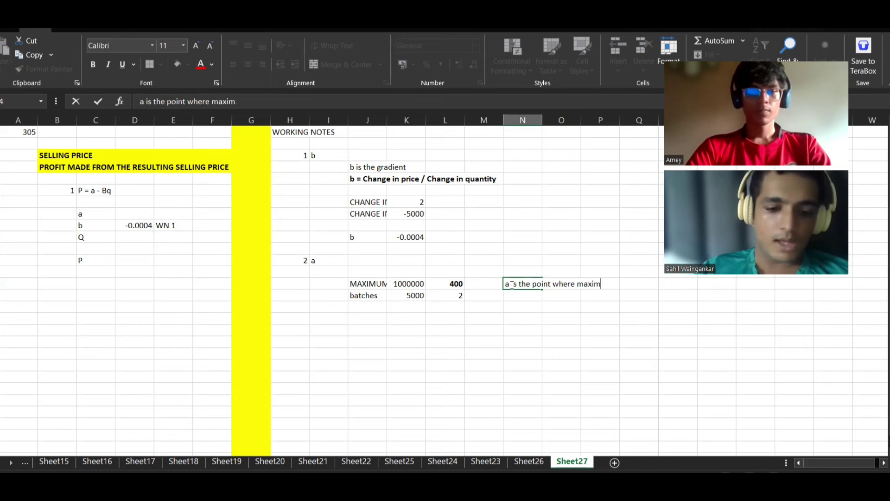
pyautogui.write('um pri')
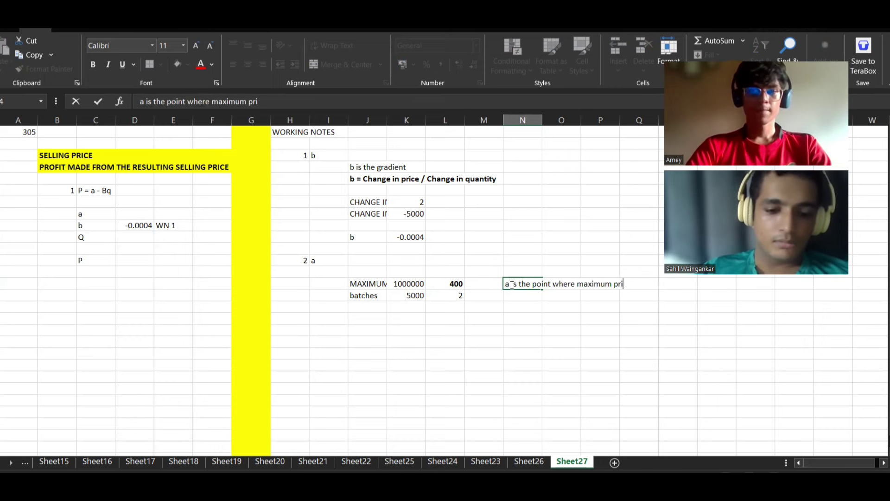
pyautogui.write('ce is ke')
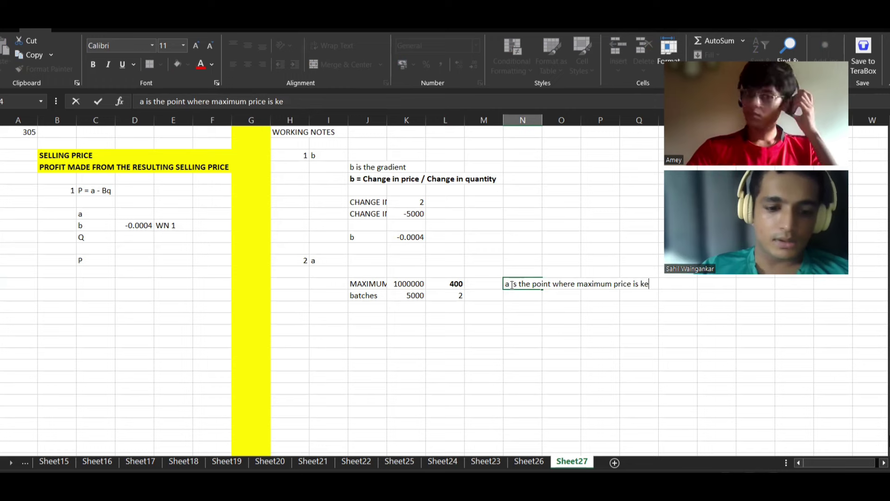
pyautogui.write('pt')
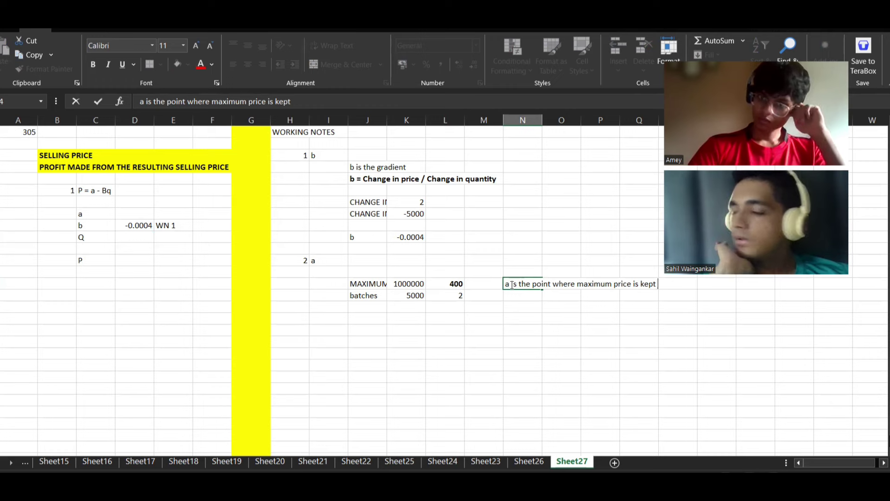
pyautogui.write('where maximum price is kept wher')
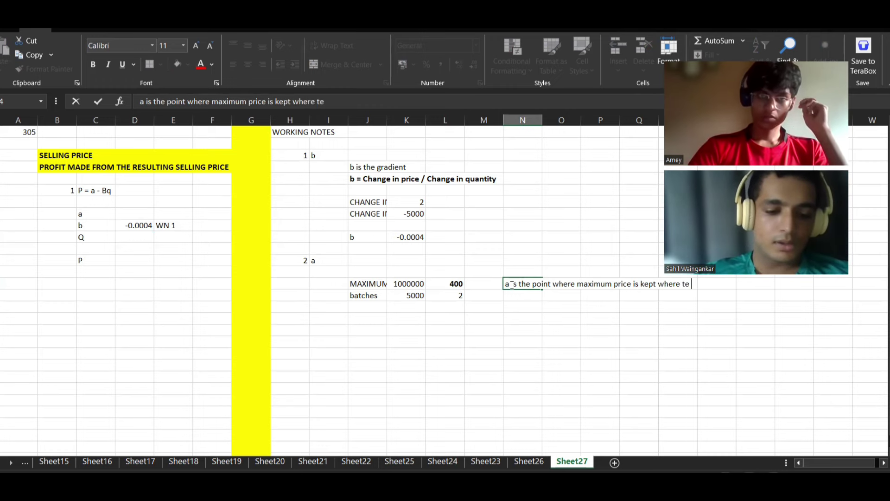
pyautogui.write('e the demand')
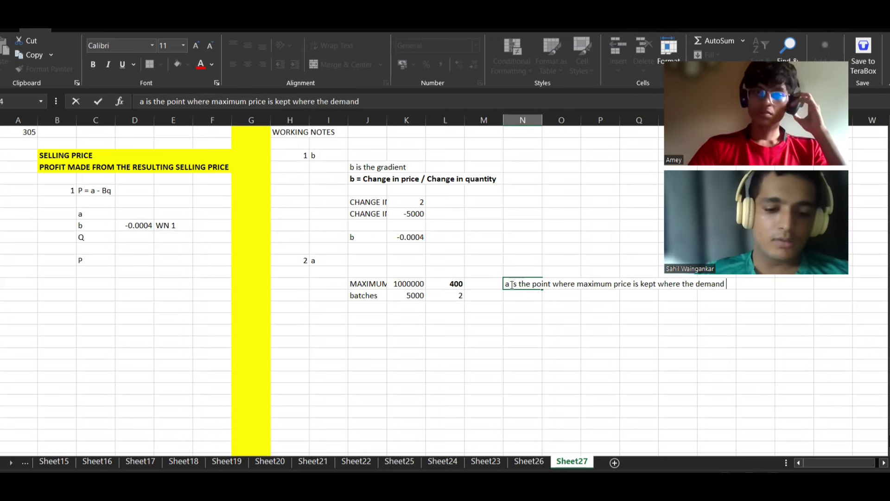
pyautogui.write(' will fall to ')
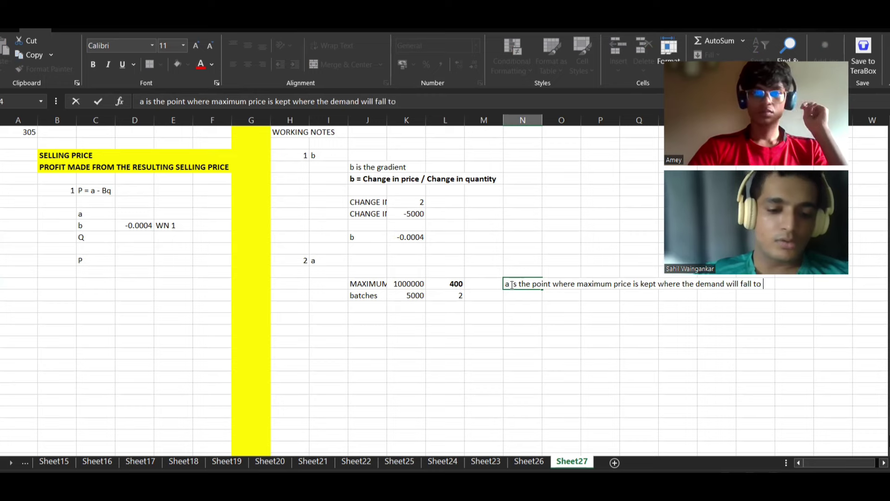
pyautogui.write('zero')
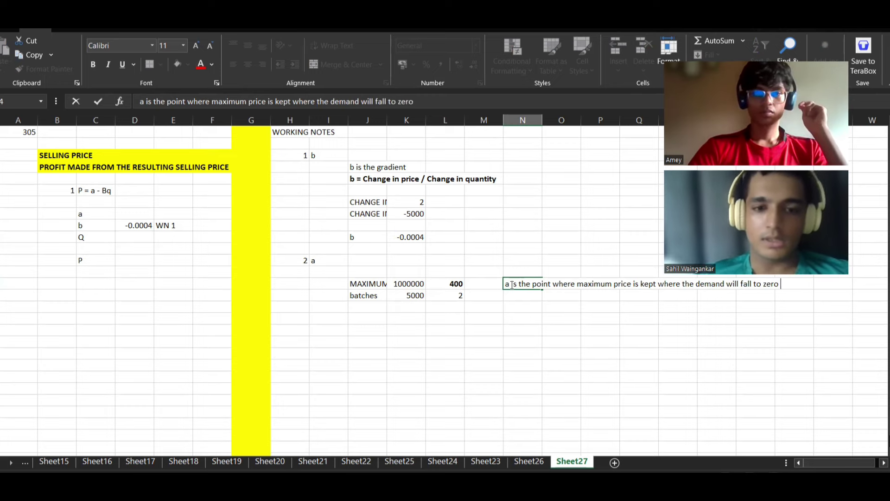
# - Review the worked example for a and b under part B in Sheet26 and return to Sheet27
pyautogui.click(526, 461)
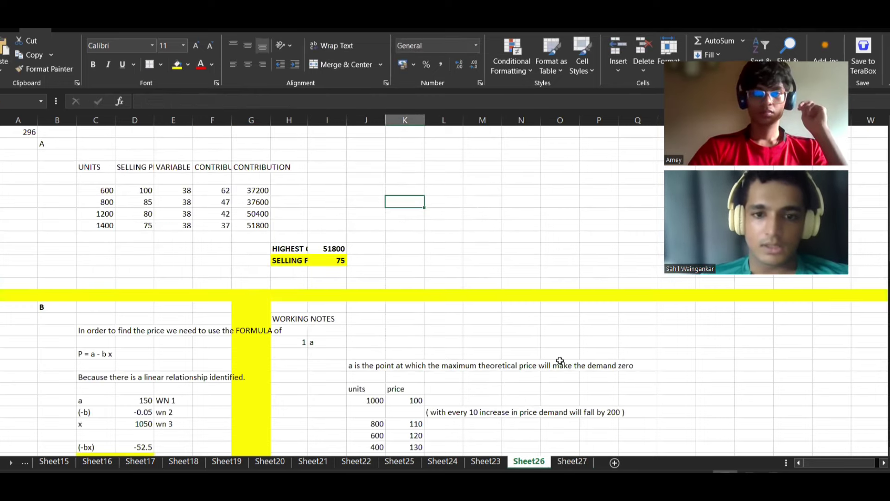
pyautogui.scroll(-2, 560, 361)
pyautogui.scroll(2, 560, 361)
pyautogui.scroll(-3, 560, 360)
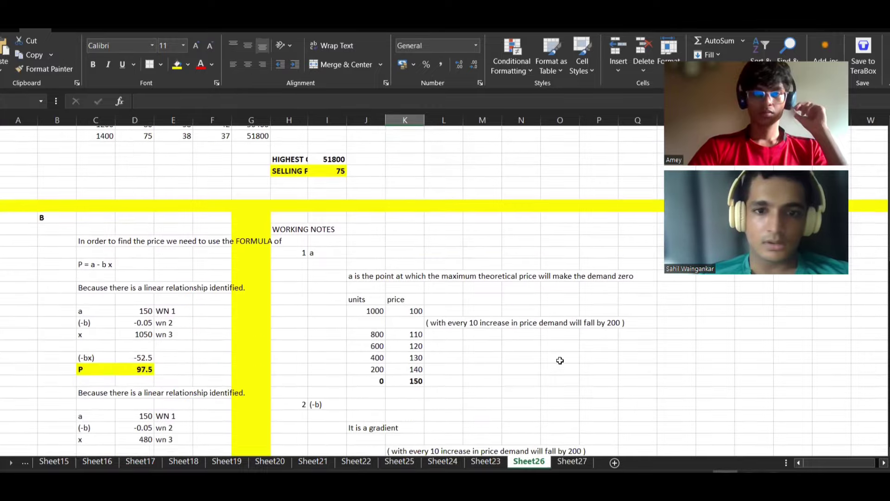
pyautogui.scroll(-1, 560, 360)
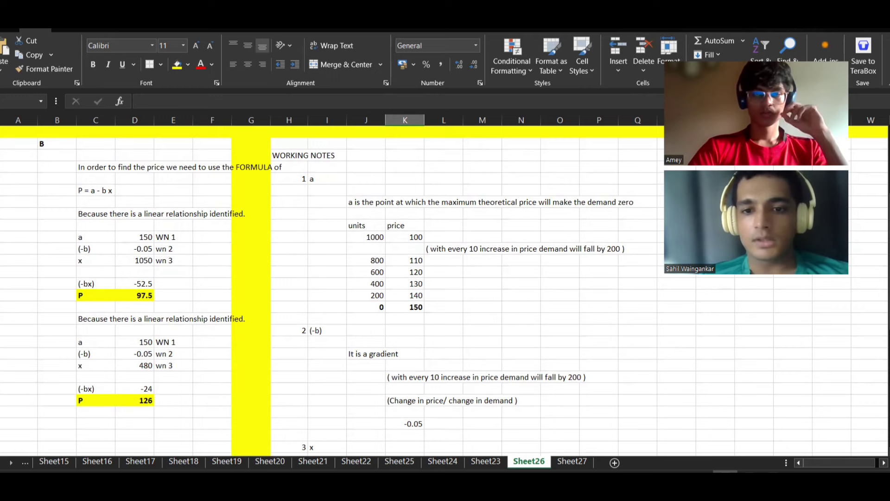
pyautogui.click(574, 463)
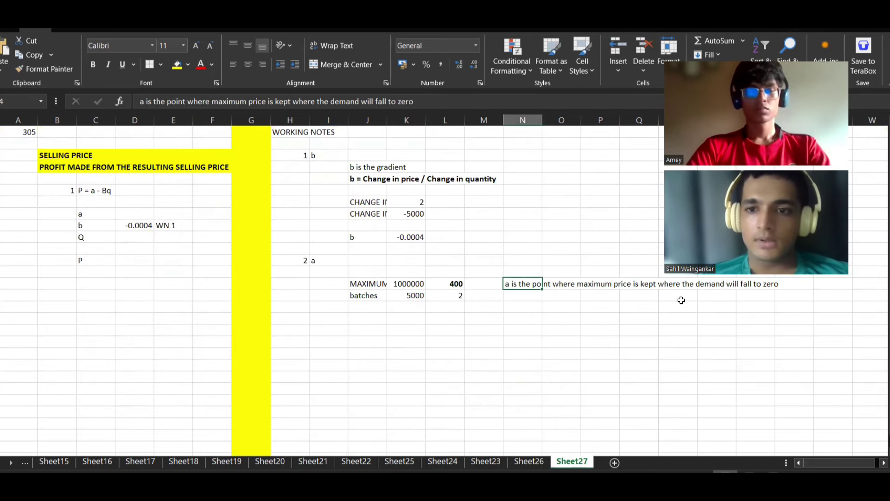
# - Link the value of a in D8 to the working note result with the formula =L14
pyautogui.click(449, 308)
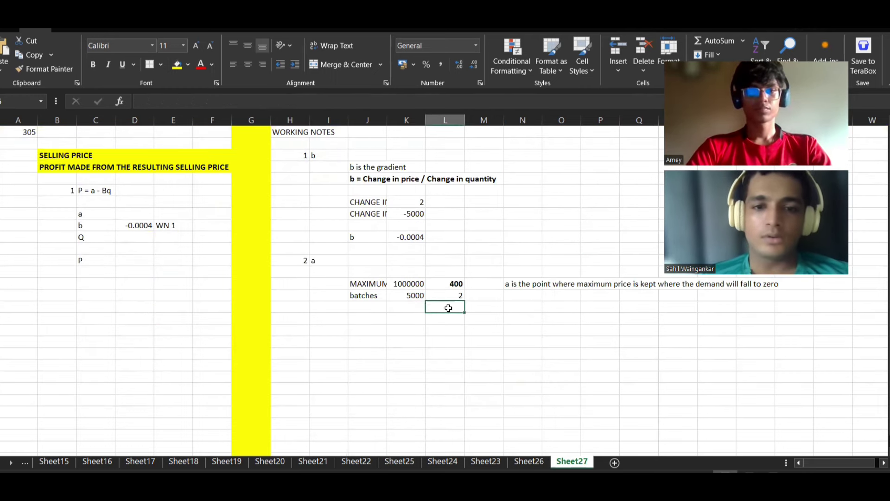
pyautogui.click(119, 215)
pyautogui.write('=')
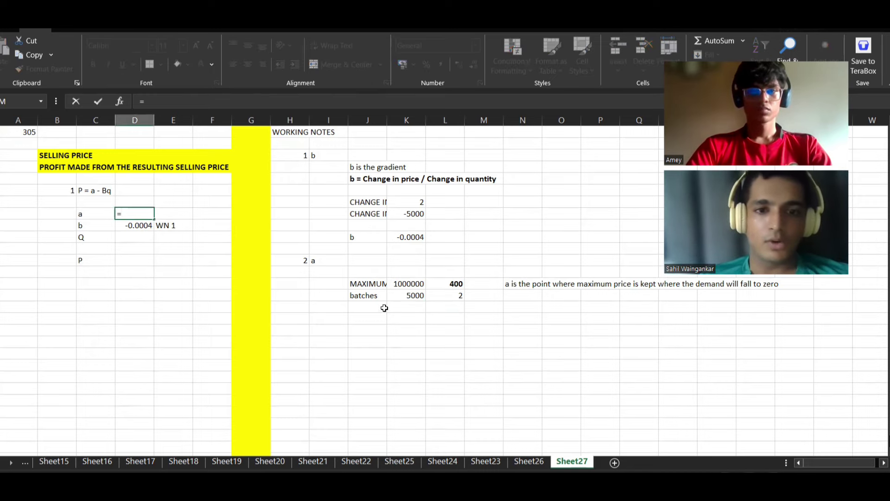
pyautogui.click(444, 287)
pyautogui.press('Return')
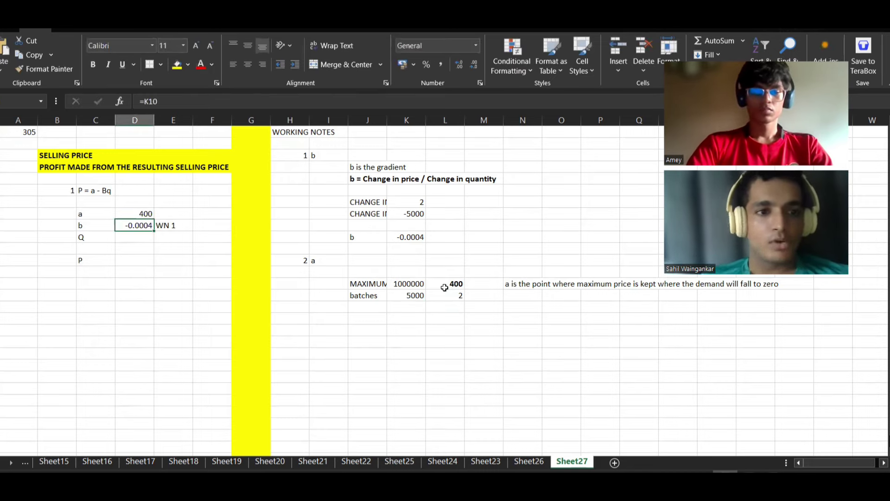
# - Switch to the question PDF, read through the TR Co details in question 305, and return to the spreadsheet
pyautogui.hotkey('alt', 'Tab')
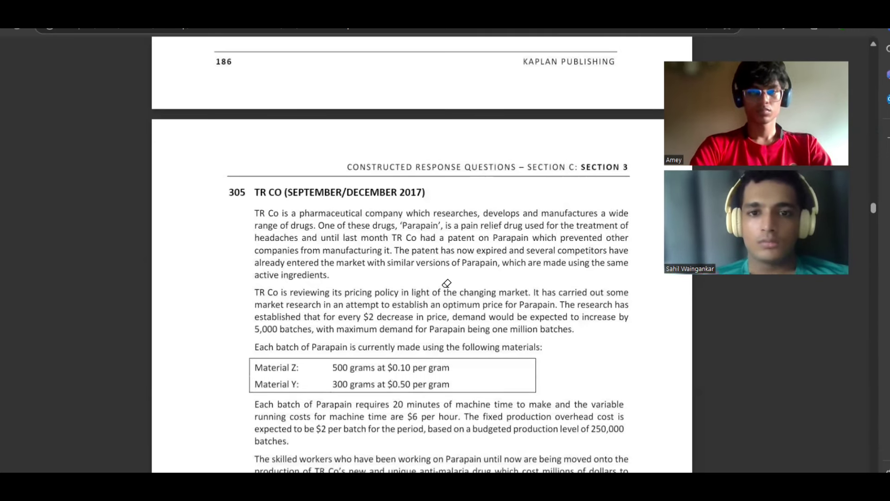
pyautogui.scroll(-4, 447, 283)
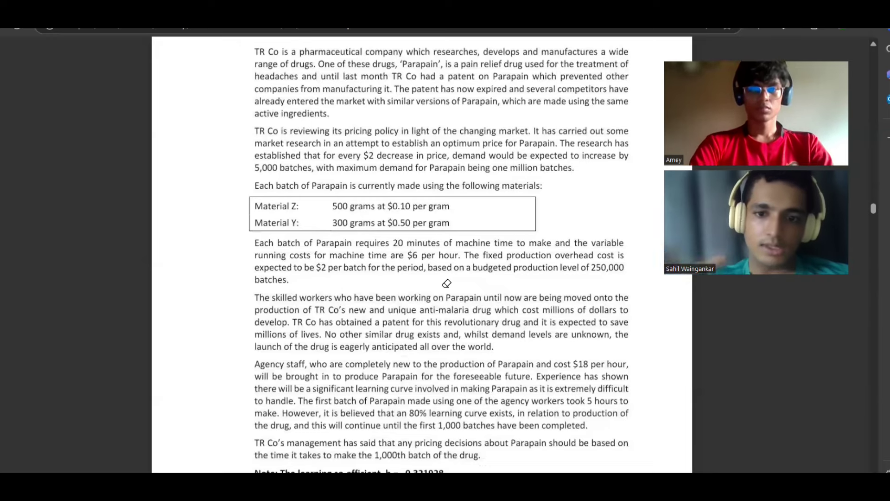
pyautogui.hotkey('alt', 'Tab')
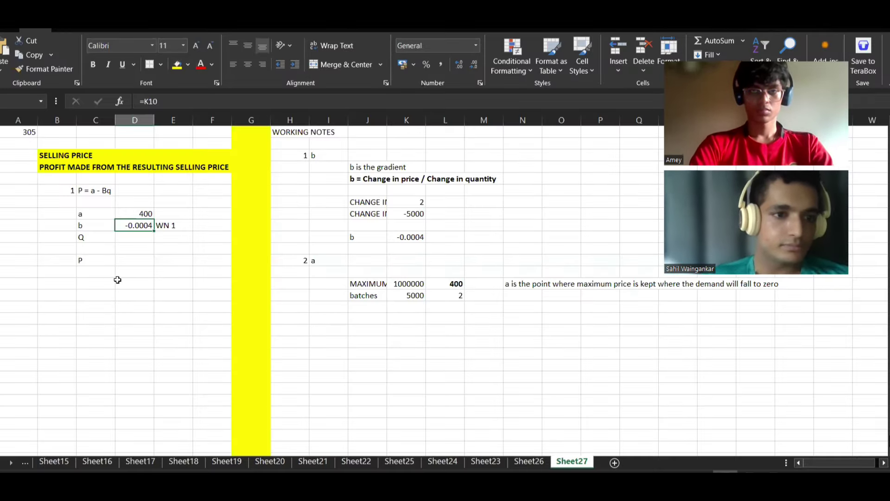
# - Write "( workings below )" in E10 beside Q and the reference "WN 2" in E8 beside a
pyautogui.click(128, 262)
pyautogui.click(172, 239)
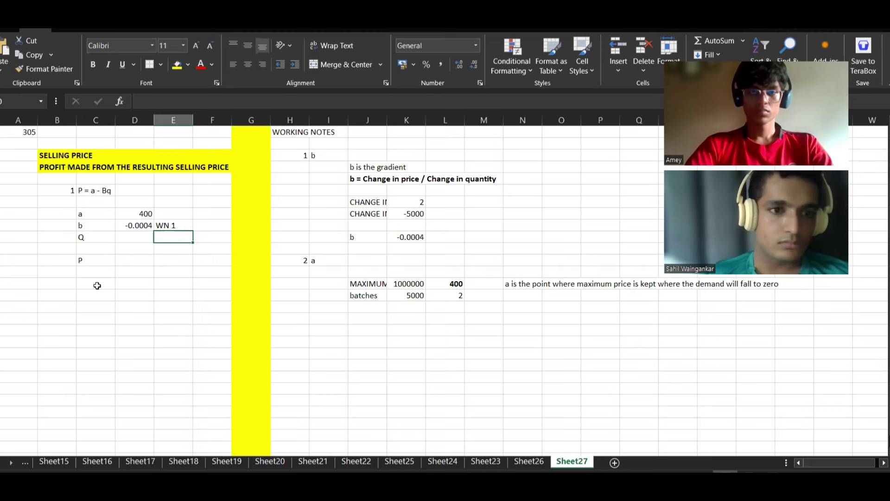
pyautogui.write('(')
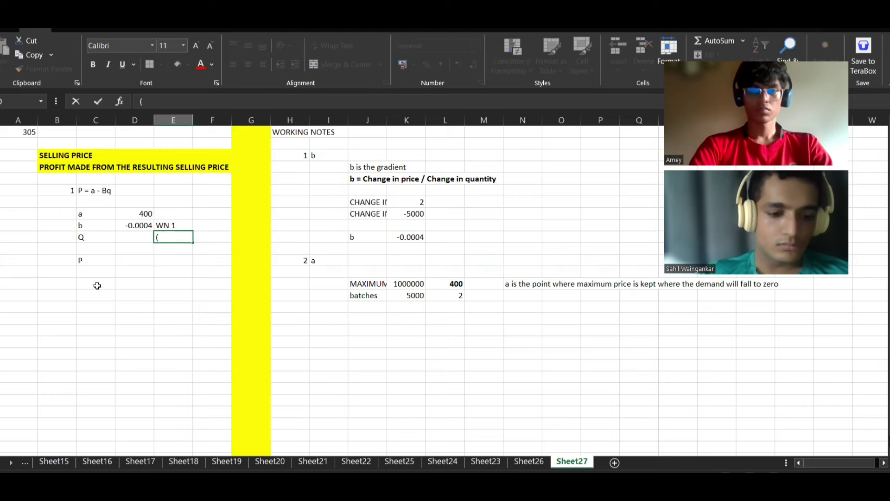
pyautogui.write(' w')
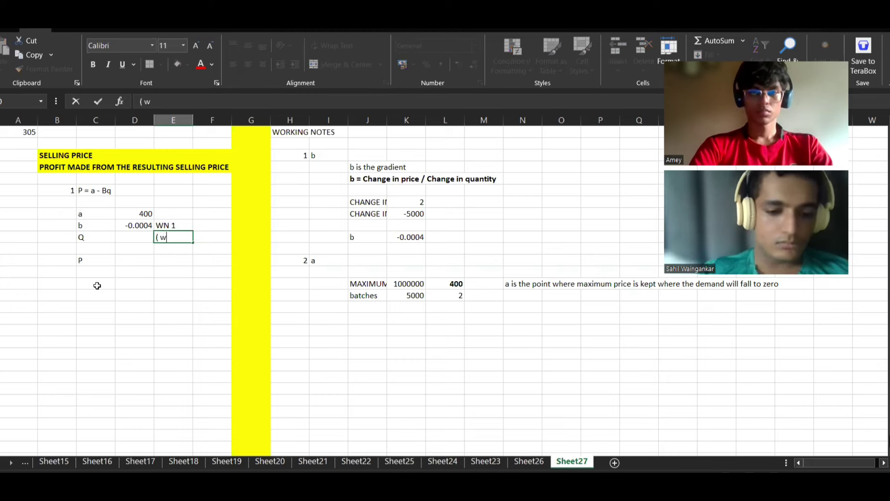
pyautogui.write('orkings')
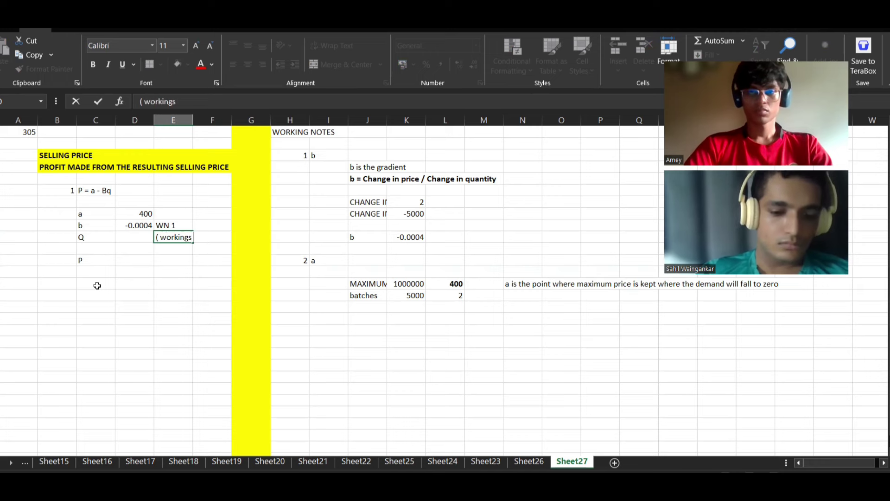
pyautogui.write(' below )')
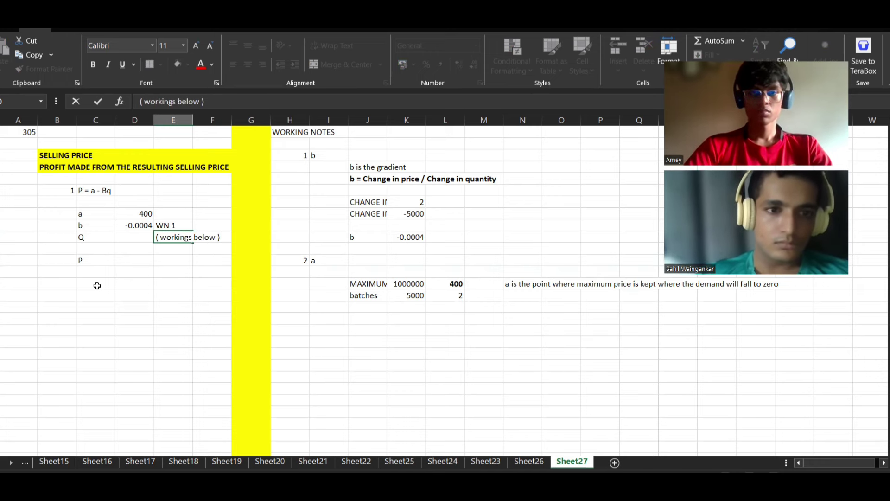
pyautogui.click(171, 215)
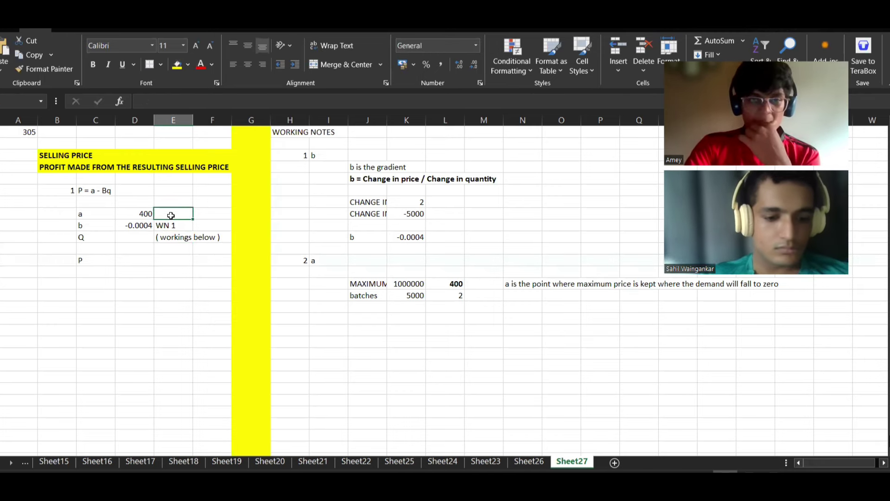
pyautogui.write('WN 2')
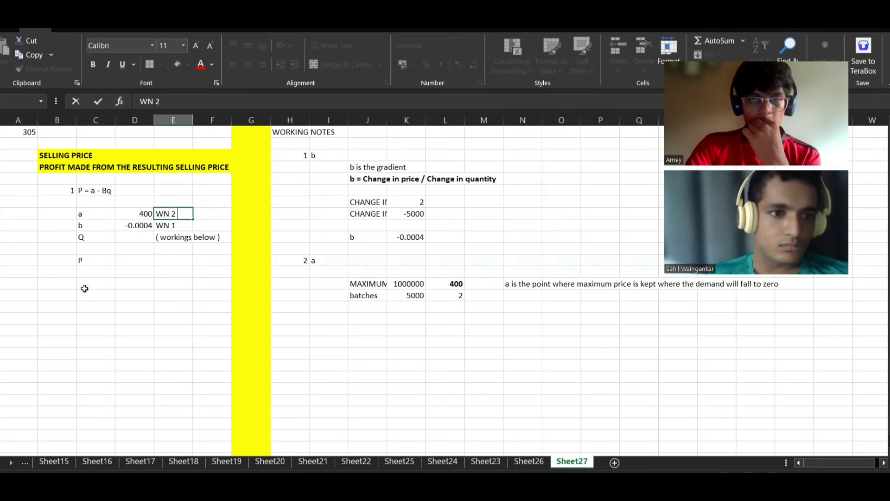
# - Write "In order to find the quantity we would need to use the formula" in C15
pyautogui.click(84, 288)
pyautogui.click(71, 295)
pyautogui.press('Right')
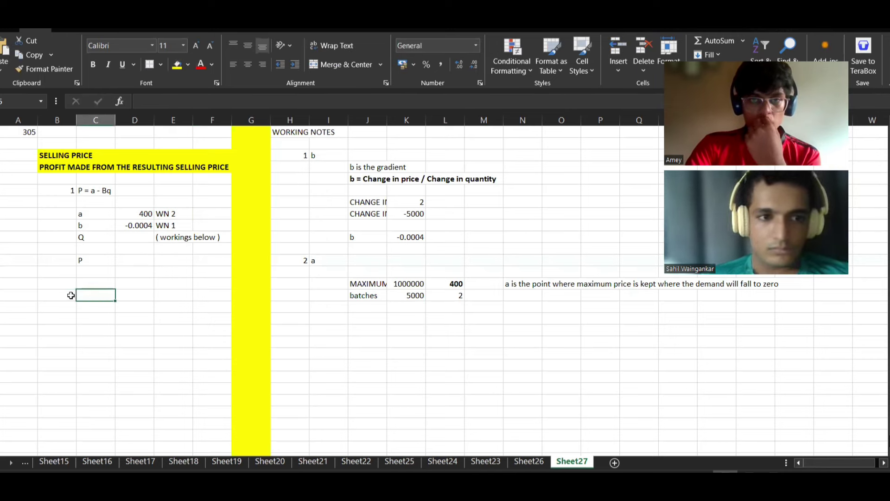
pyautogui.write('In order to')
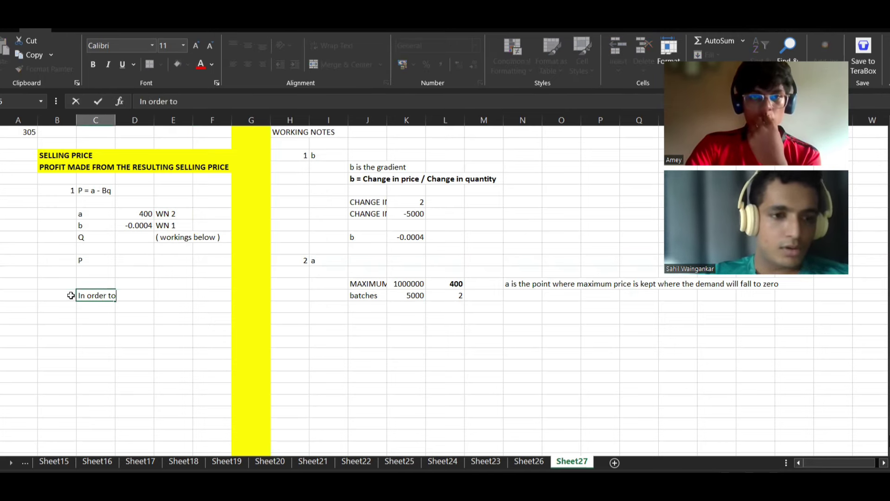
pyautogui.write(' find the q')
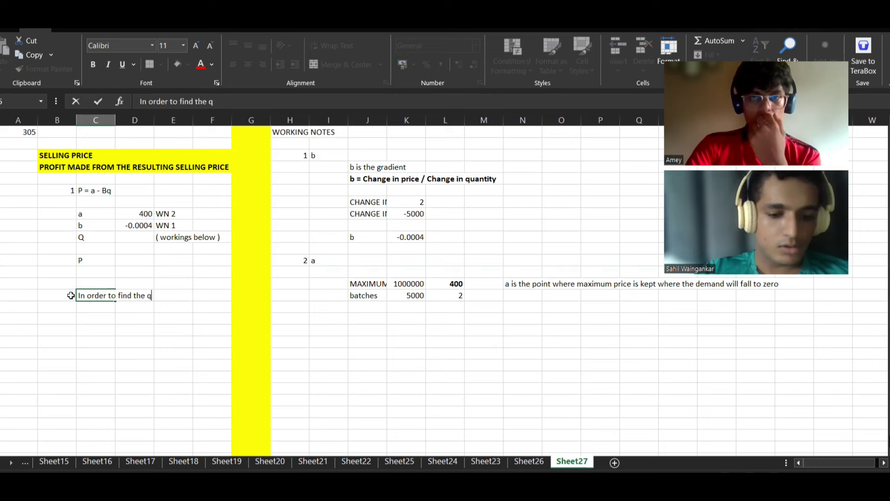
pyautogui.write('uantity w')
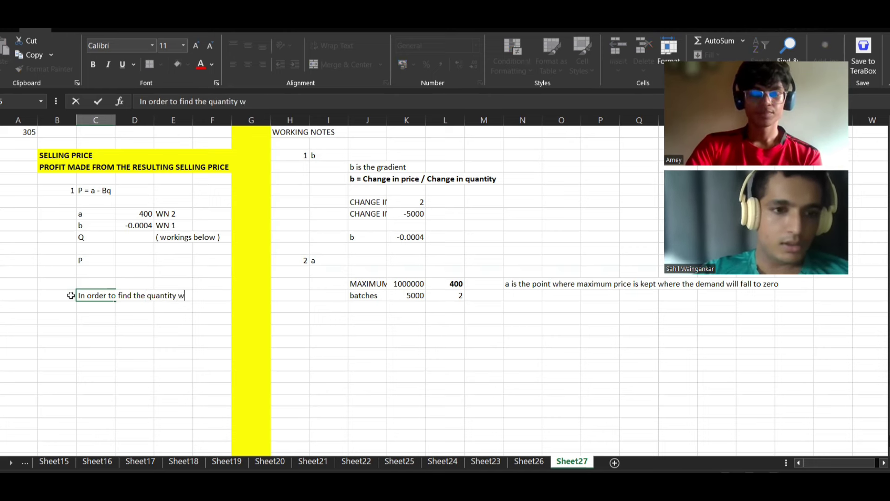
pyautogui.write('e would n')
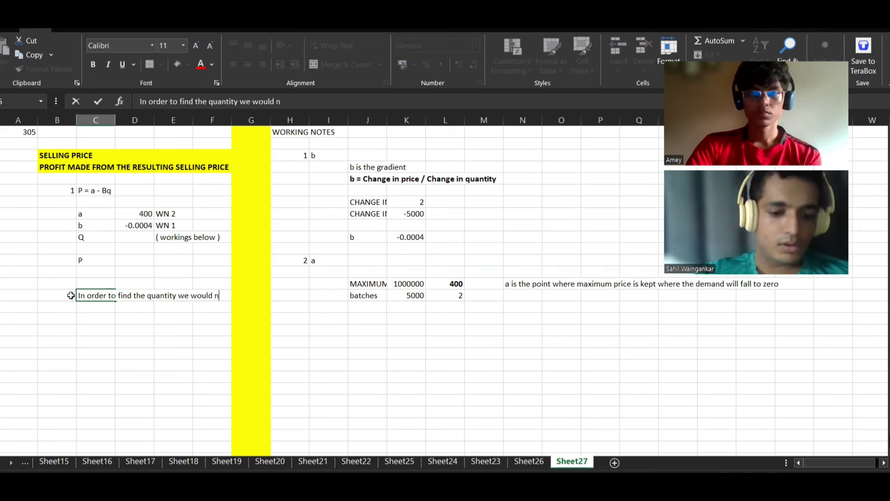
pyautogui.write('eed to ')
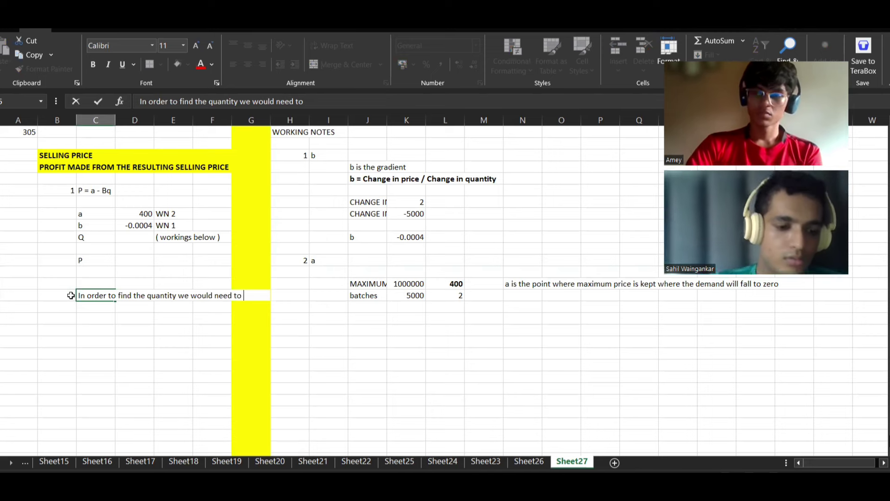
pyautogui.write('fir')
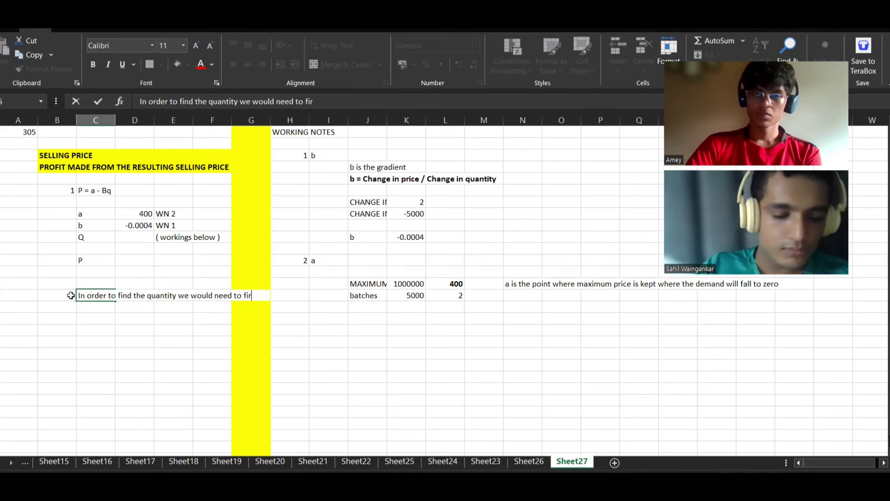
pyautogui.write('st find out')
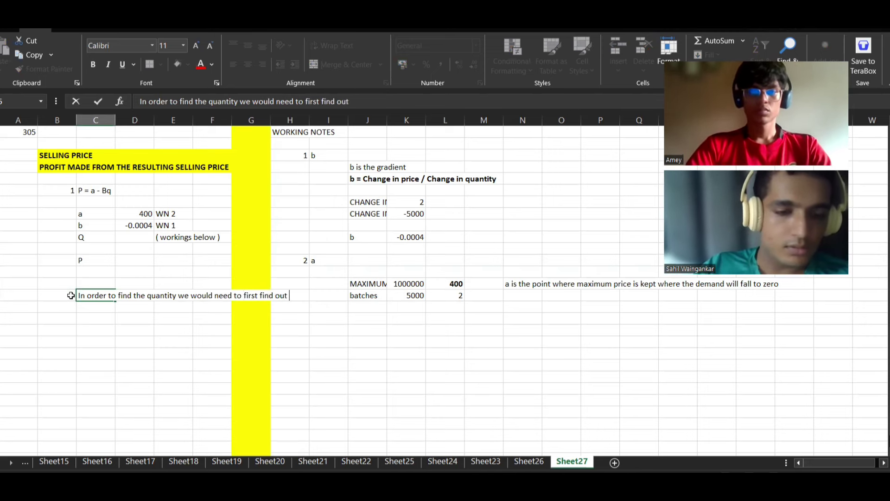
pyautogui.press('BackSpace')
pyautogui.press('BackSpace')
pyautogui.press('BackSpace')
pyautogui.press('BackSpace')
pyautogui.press('BackSpace')
pyautogui.press('BackSpace')
pyautogui.press('BackSpace')
pyautogui.press('BackSpace')
pyautogui.press('BackSpace')
pyautogui.press('BackSpace')
pyautogui.press('BackSpace')
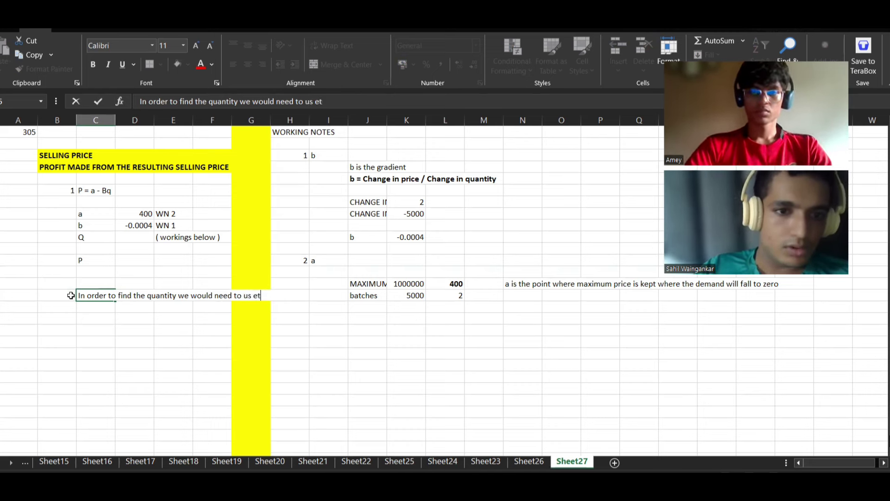
pyautogui.write('the formula')
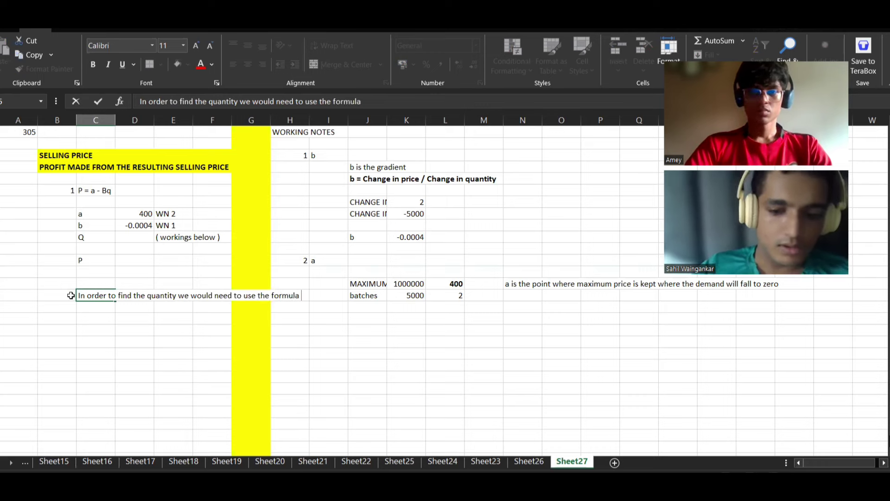
pyautogui.press('Return')
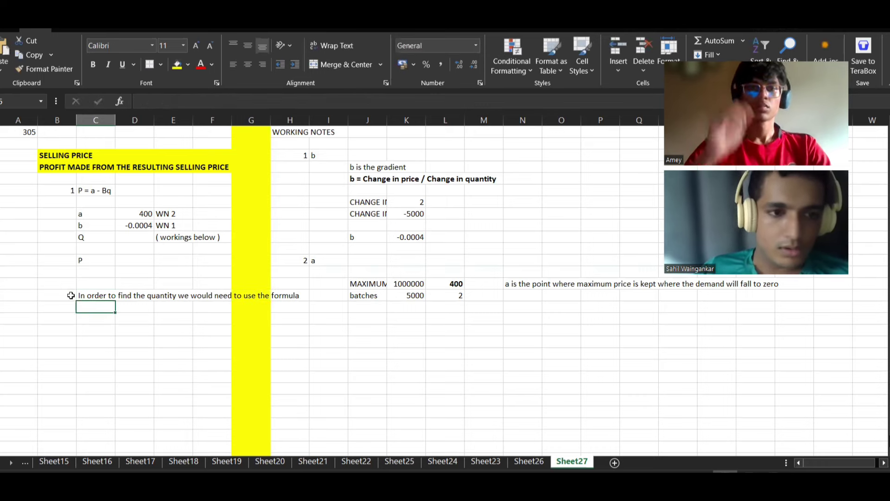
# - Write the marginal revenue formula "MR = a - 2b Q" in C16
pyautogui.write('MR ')
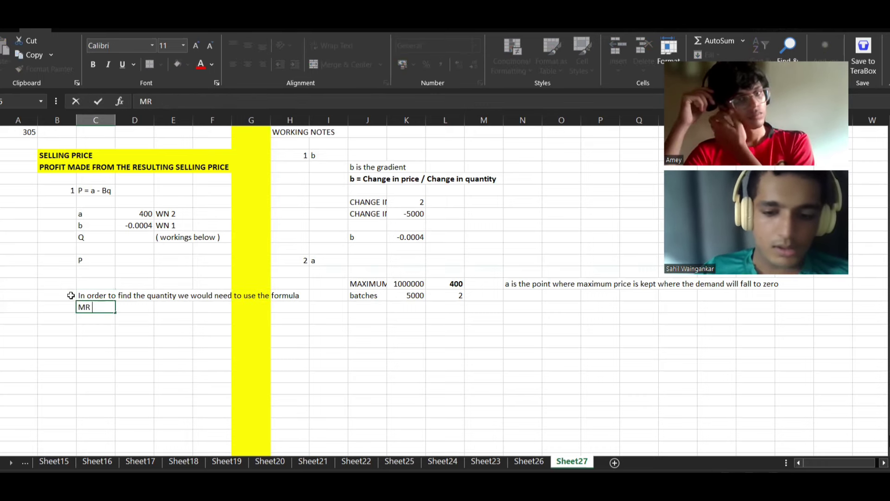
pyautogui.write('= a')
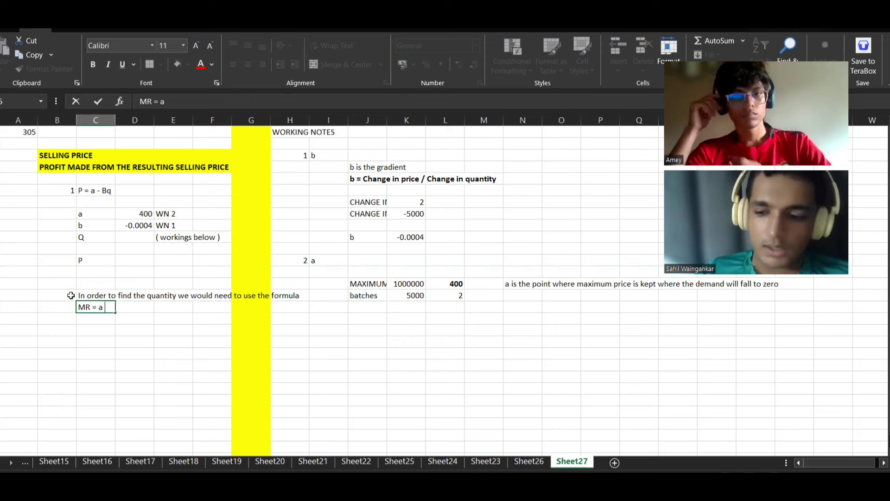
pyautogui.write(' - 2b')
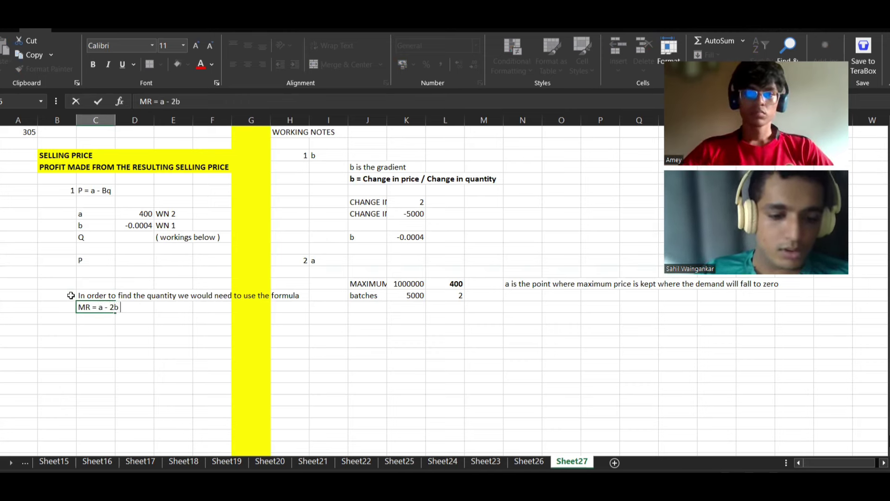
pyautogui.press('Return')
pyautogui.press('Return')
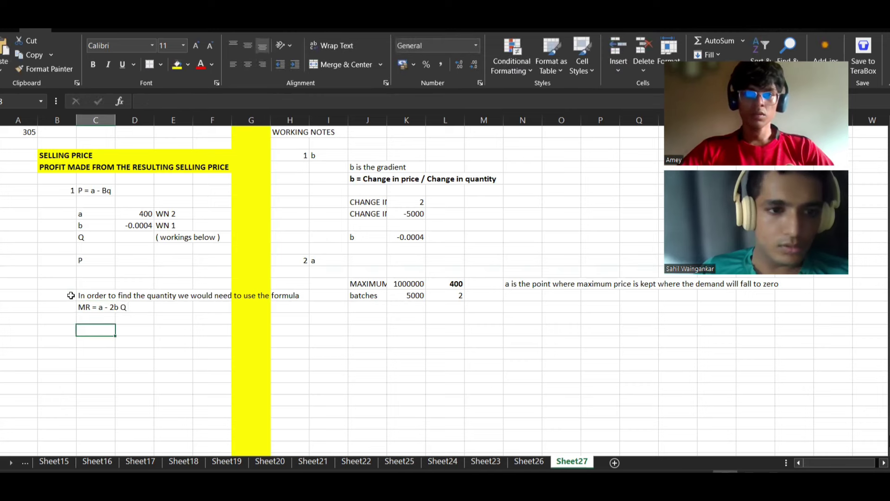
# - Copy the a, b, Q and P block in C8:D12 to C18, below the MR formula
pyautogui.moveTo(88, 213); pyautogui.dragTo(131, 258)
pyautogui.hotkey('ctrl', 'c')
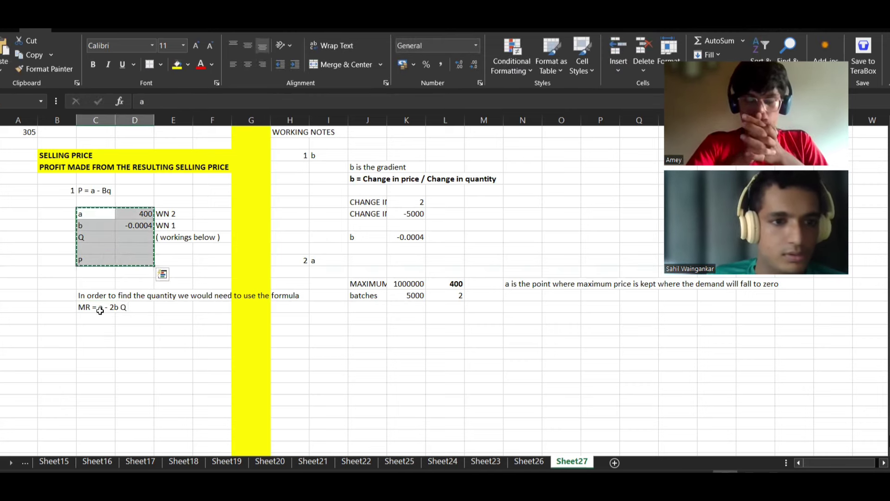
pyautogui.click(99, 331)
pyautogui.hotkey('ctrl', 'v')
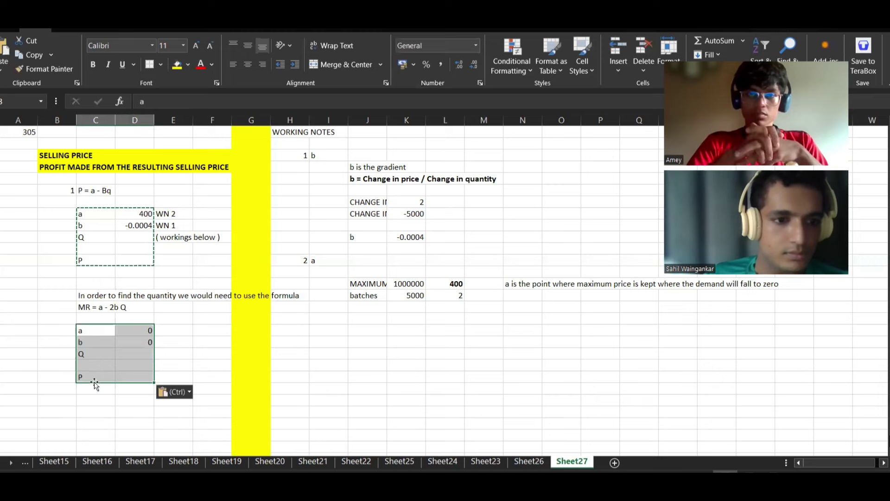
# - Relabel the copied Q in C20 as "MR" and the copied P in C22 as "Q"
pyautogui.click(96, 358)
pyautogui.write('MR')
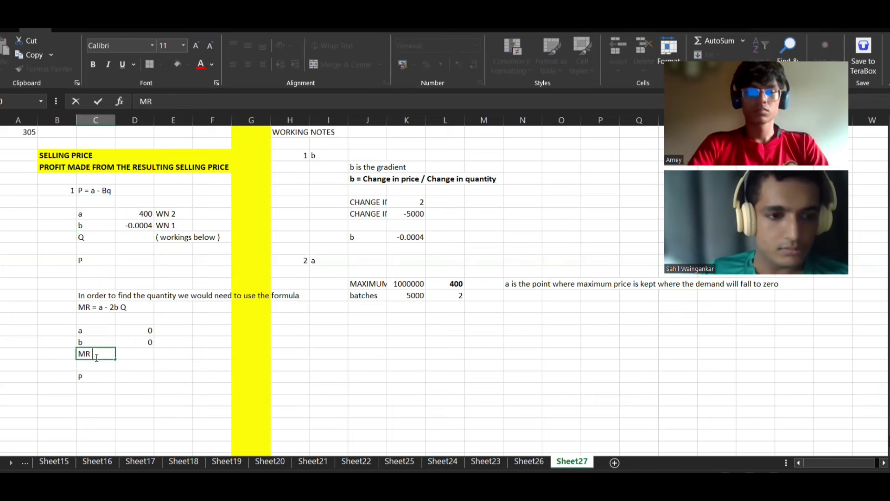
pyautogui.press('Return')
pyautogui.press('Return')
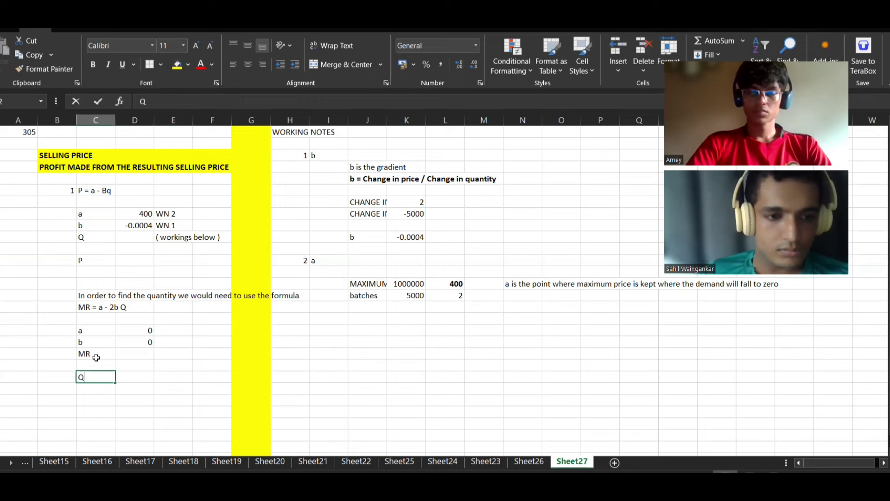
pyautogui.write('Q')
pyautogui.press('Up')
# - Link the copied a in D18 to D8 and set the copied b in D19 to =D9*2
pyautogui.press('Right')
pyautogui.press('Up')
pyautogui.press('Up')
pyautogui.press('Up')
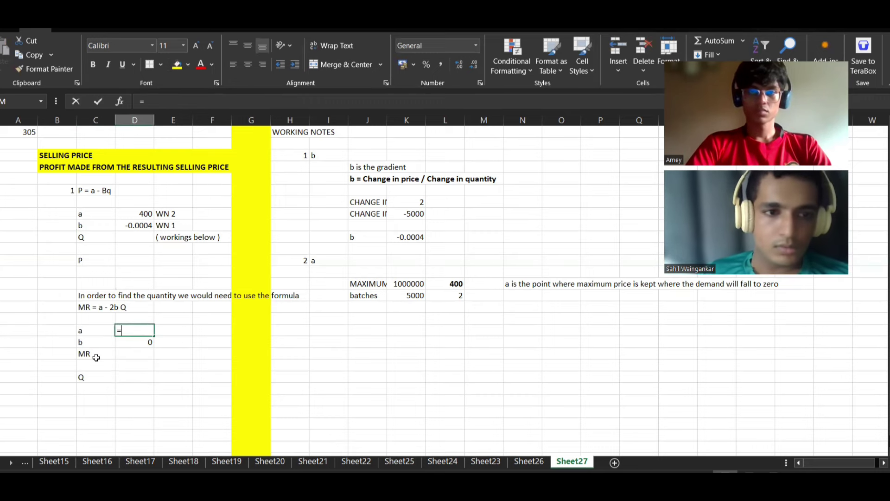
pyautogui.write('=')
pyautogui.click(143, 214)
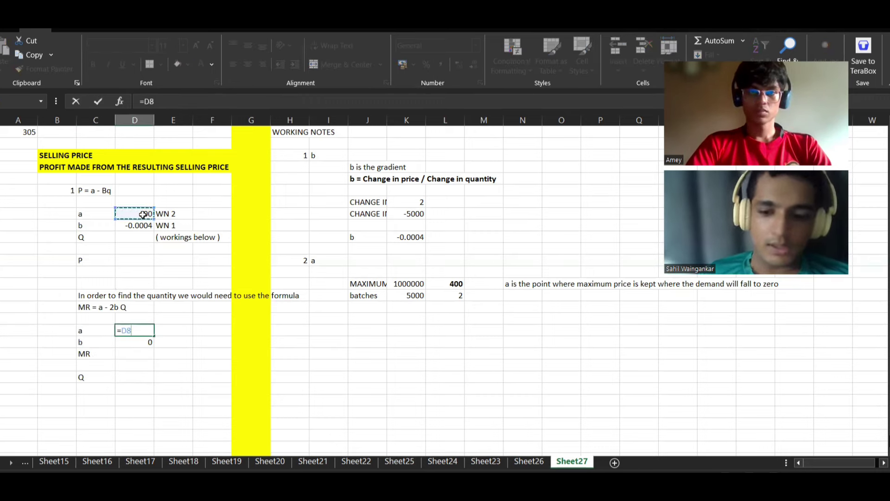
pyautogui.press('Return')
pyautogui.write('=')
pyautogui.click(139, 224)
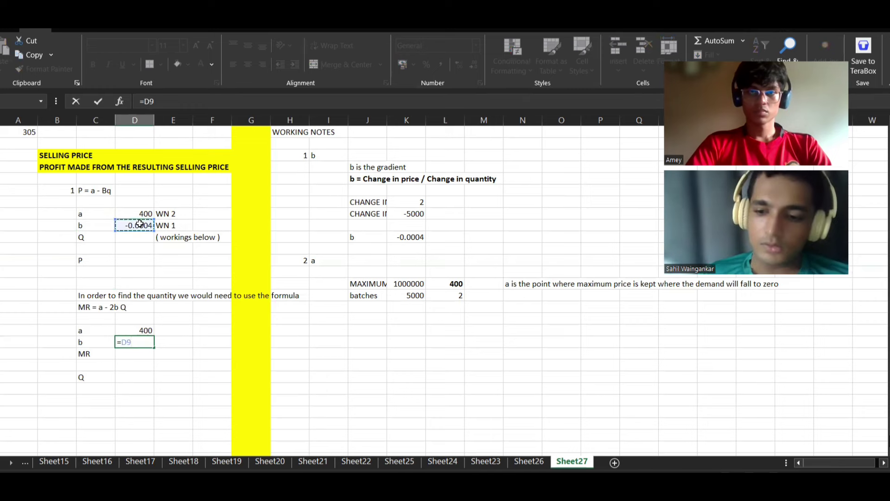
pyautogui.write('*2')
pyautogui.press('Return')
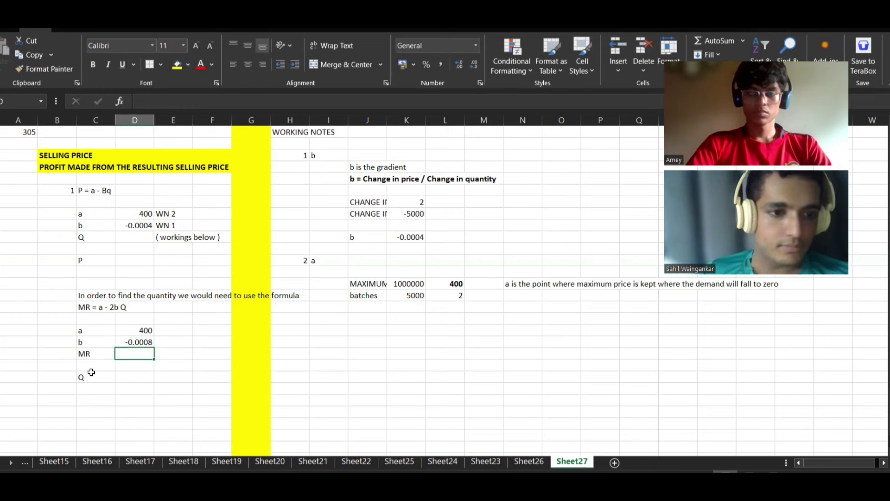
# - Write the notes "( MR = MC" in E20 beside MR and "MC = VC )" in E21
pyautogui.click(166, 355)
pyautogui.write('( ')
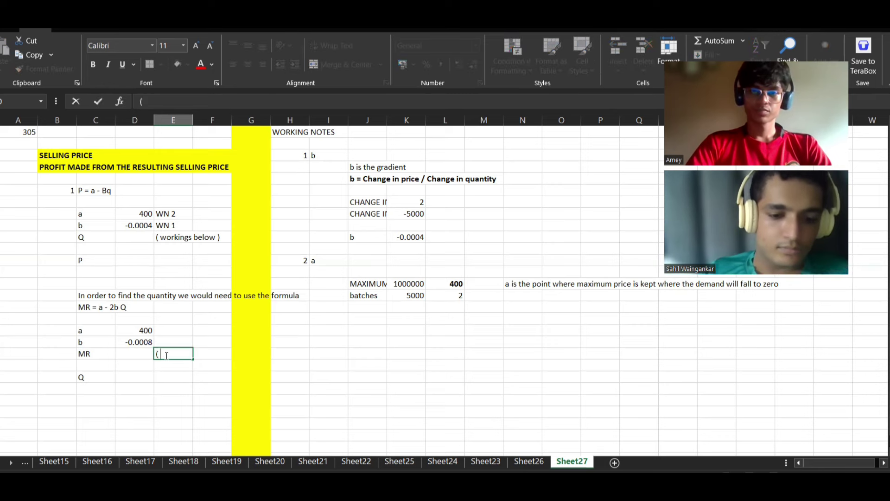
pyautogui.write('m')
pyautogui.press('BackSpace')
pyautogui.write('MR')
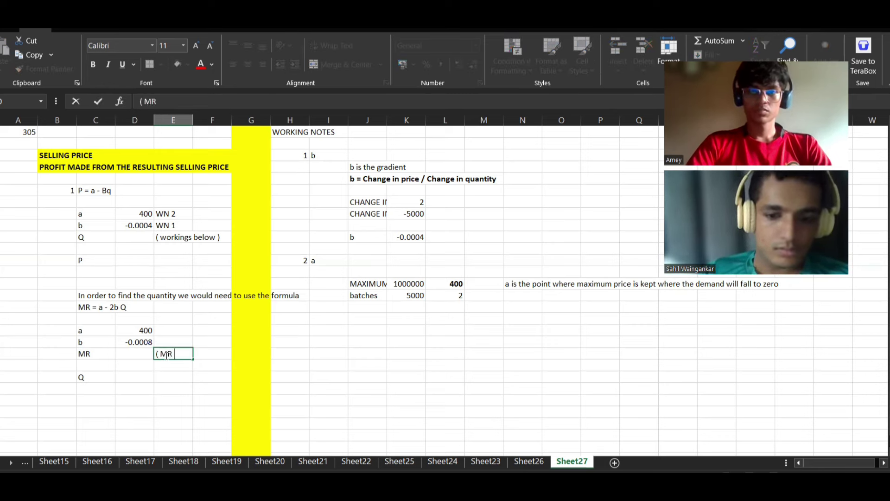
pyautogui.write(' = MC')
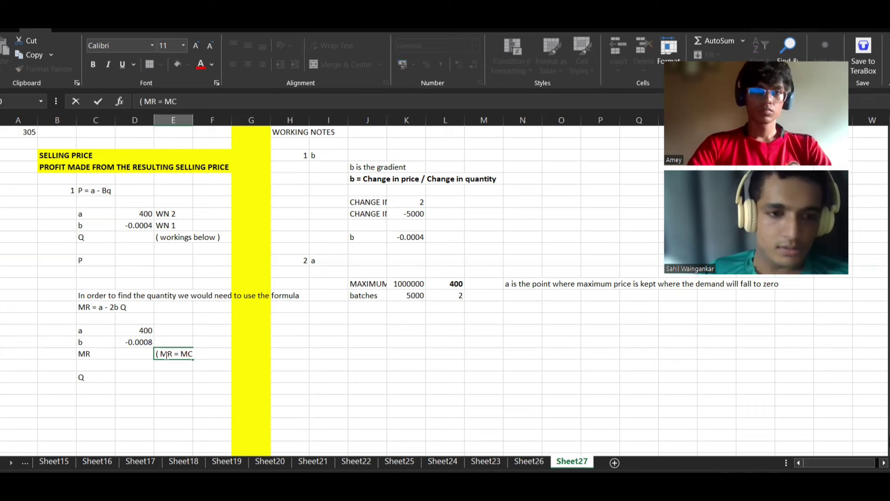
pyautogui.press('Return')
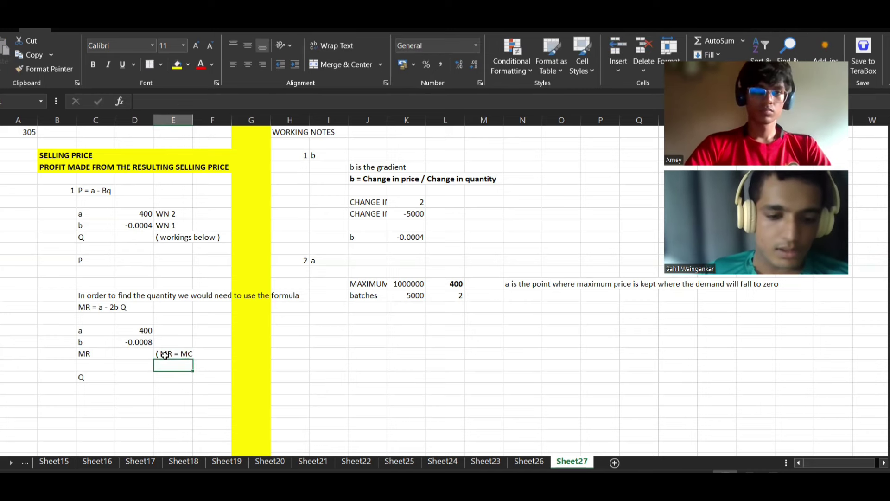
pyautogui.write('MC =')
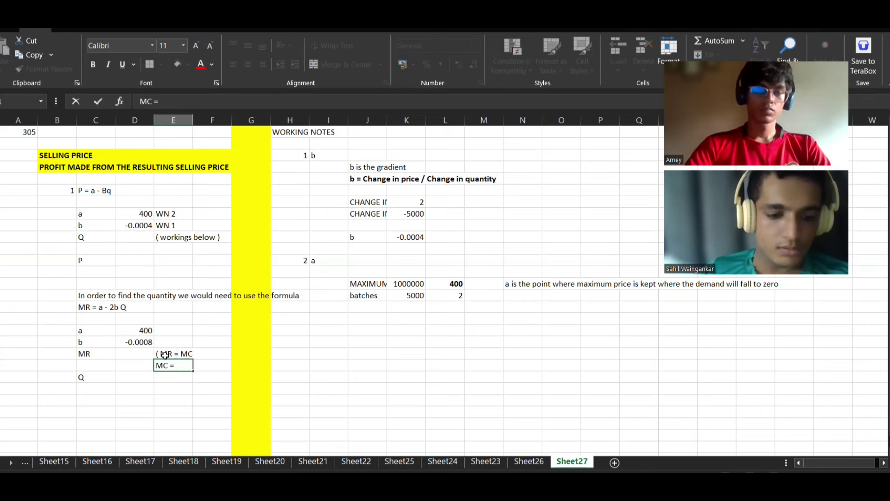
pyautogui.write(' VC )')
pyautogui.press('Return')
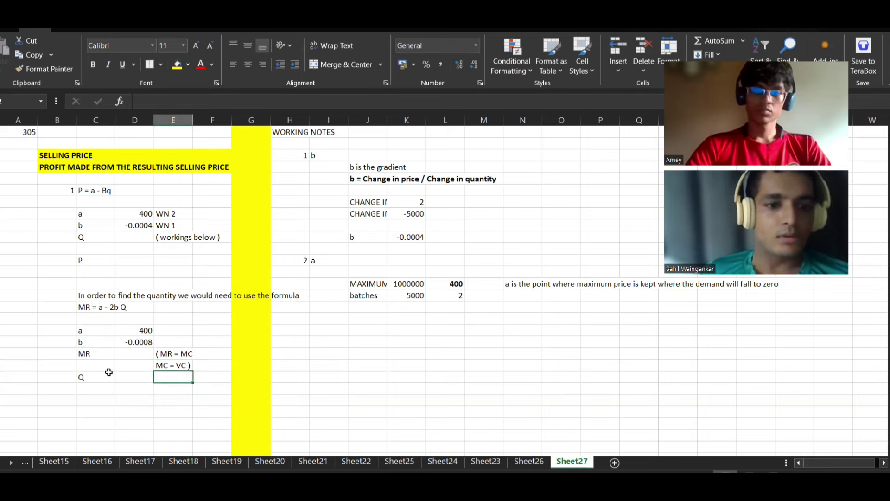
# - Move the Q label from C22 down to C25
pyautogui.click(95, 378)
pyautogui.hotkey('ctrl', 'c')
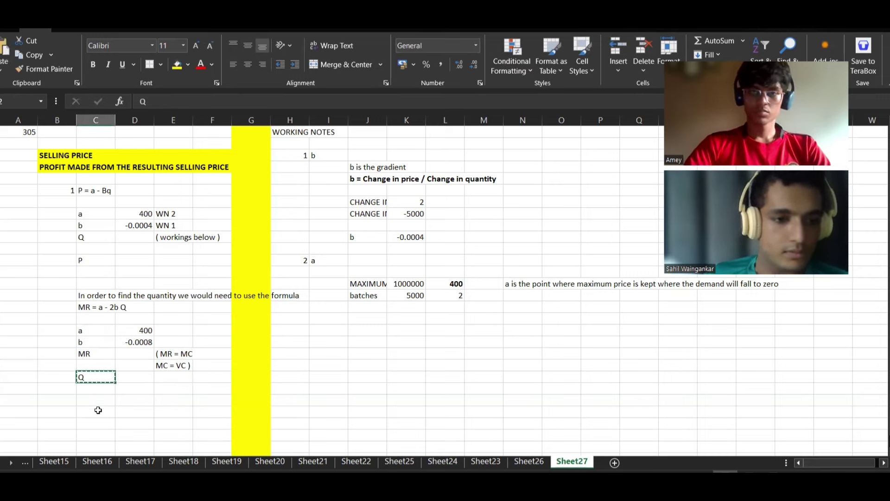
pyautogui.click(97, 407)
pyautogui.hotkey('ctrl', 'v')
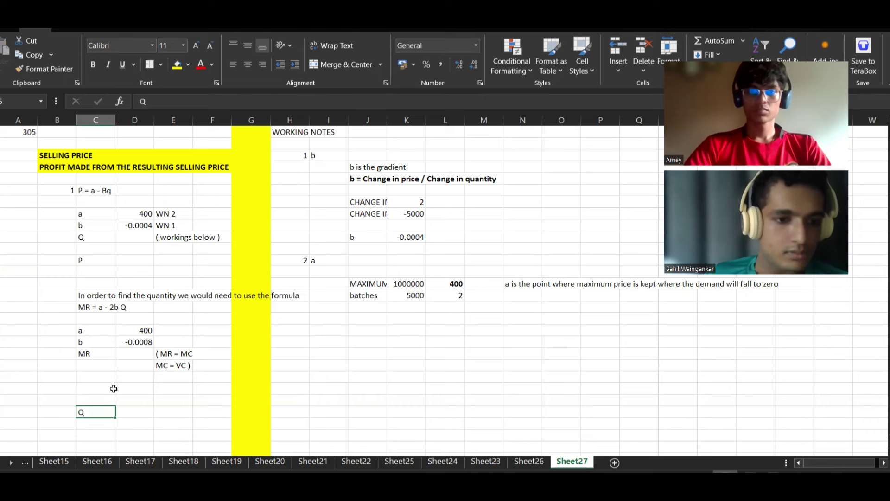
# - Write "THE MARGINAL REVENUE IS EQUAL TO MARGINAL COST AND THE MARGINAL COST IS EQUAL TO MARGINAL COST" in C22
pyautogui.click(103, 386)
pyautogui.press('Up')
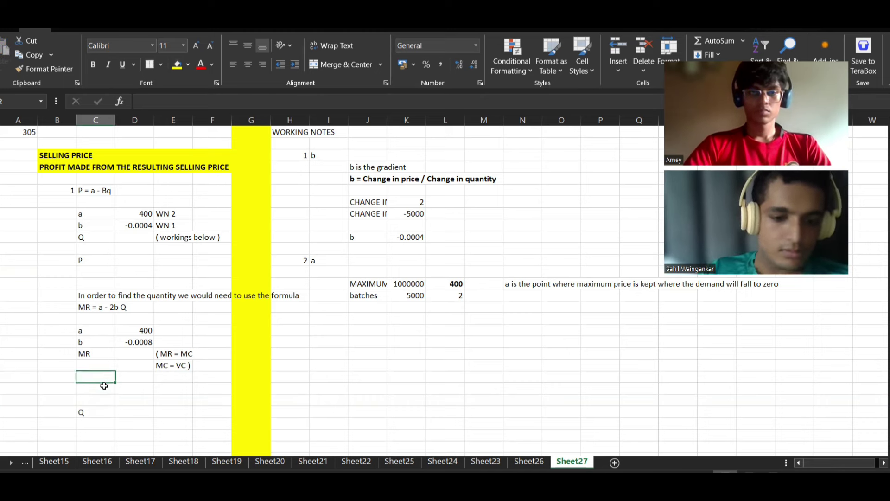
pyautogui.write('THE MARGINAL R')
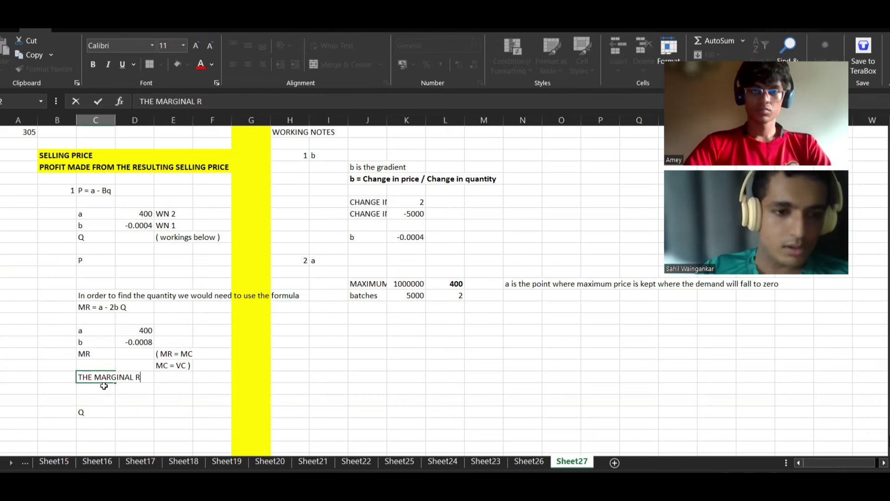
pyautogui.write('EVENUE IS')
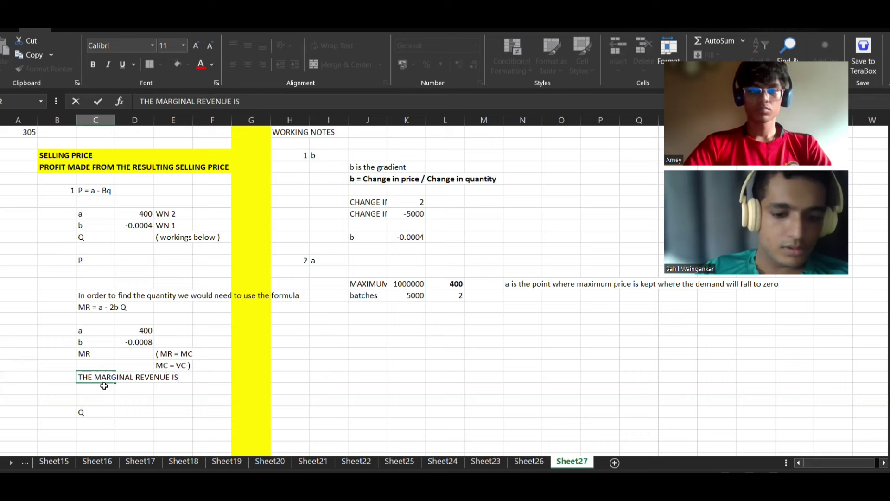
pyautogui.write(' EQUA')
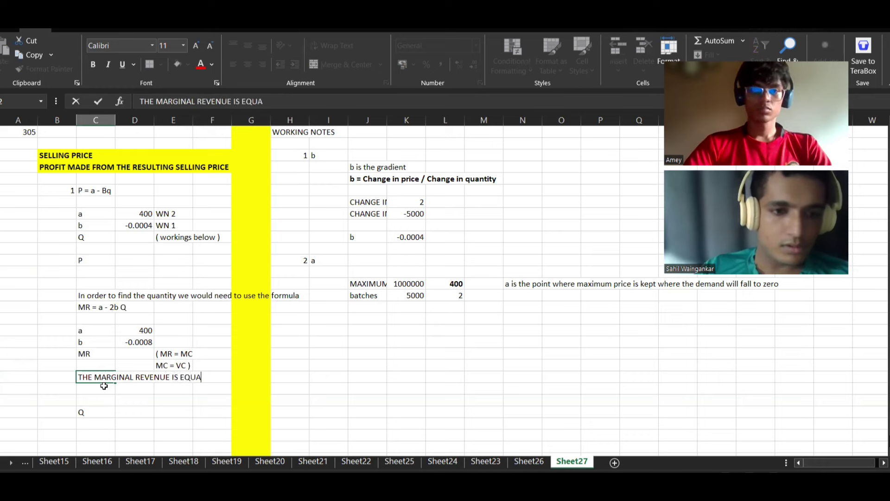
pyautogui.write('L TO MAR')
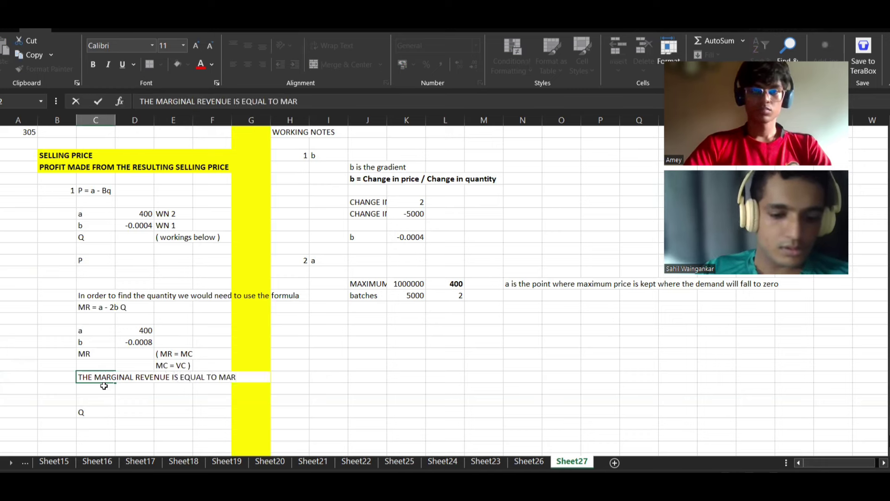
pyautogui.write('I')
pyautogui.write('INAL C')
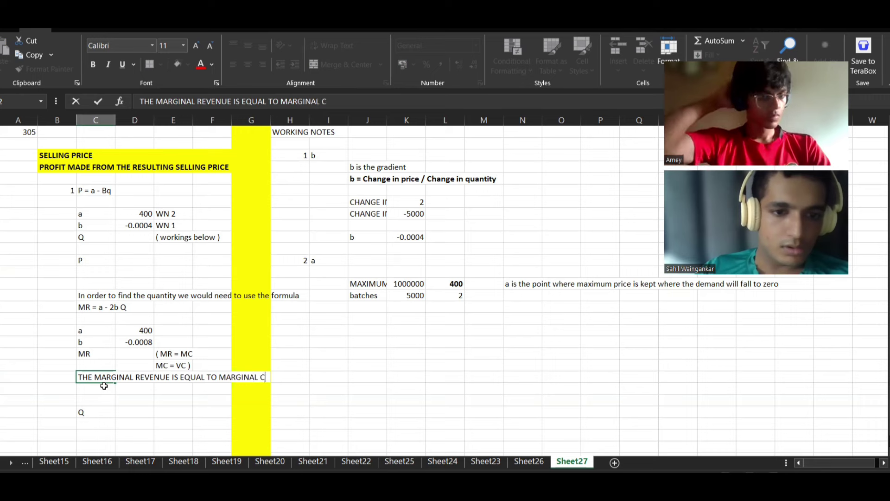
pyautogui.write('OST AND THE')
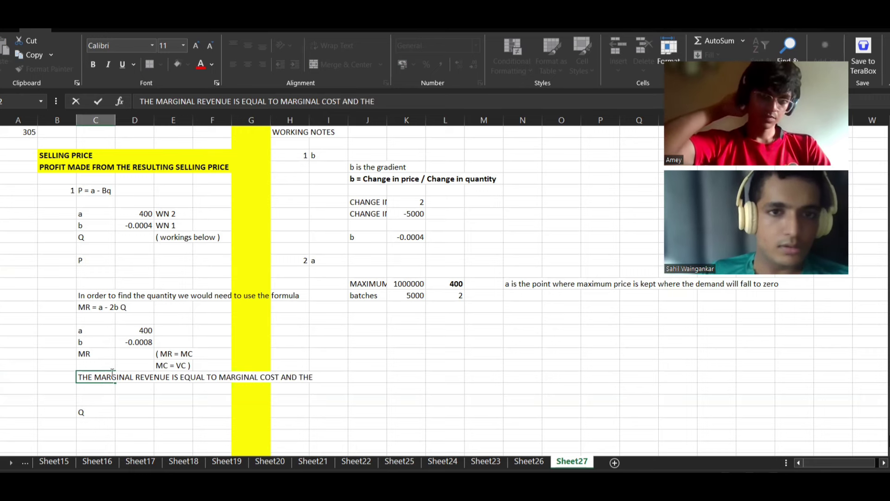
pyautogui.click(280, 101)
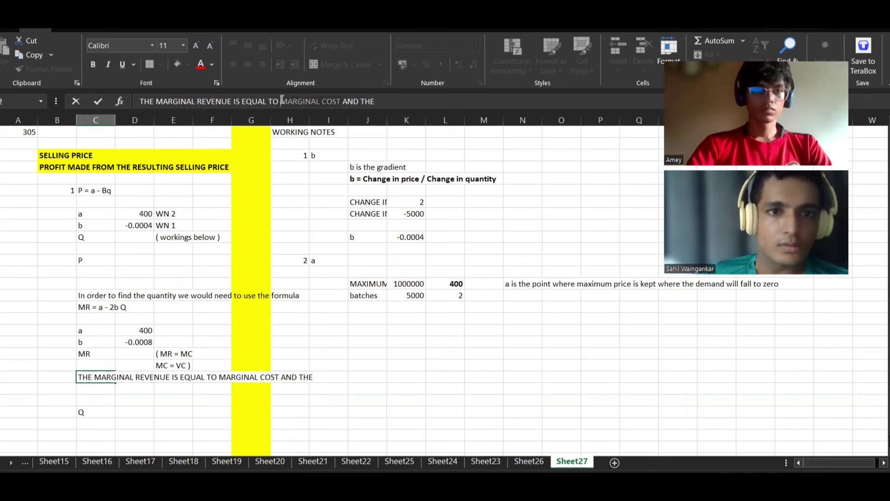
pyautogui.click(407, 108)
pyautogui.write('MARGINAL COST  ')
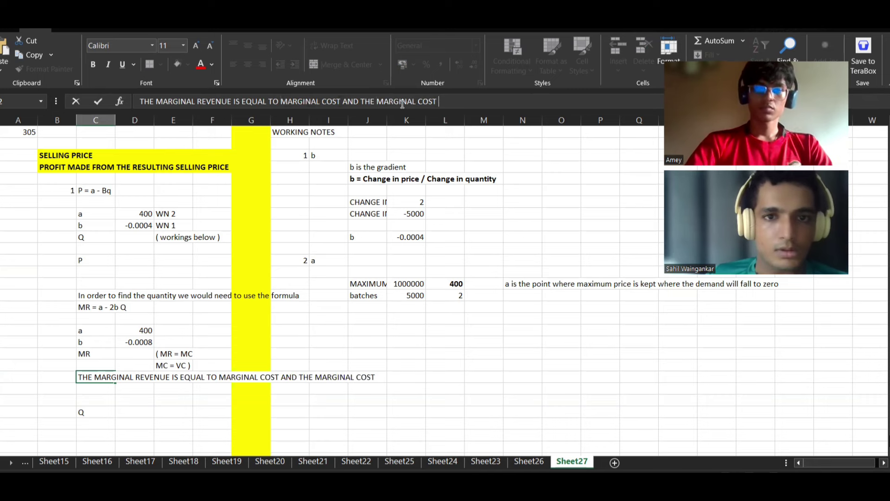
pyautogui.write('IS EQUAL')
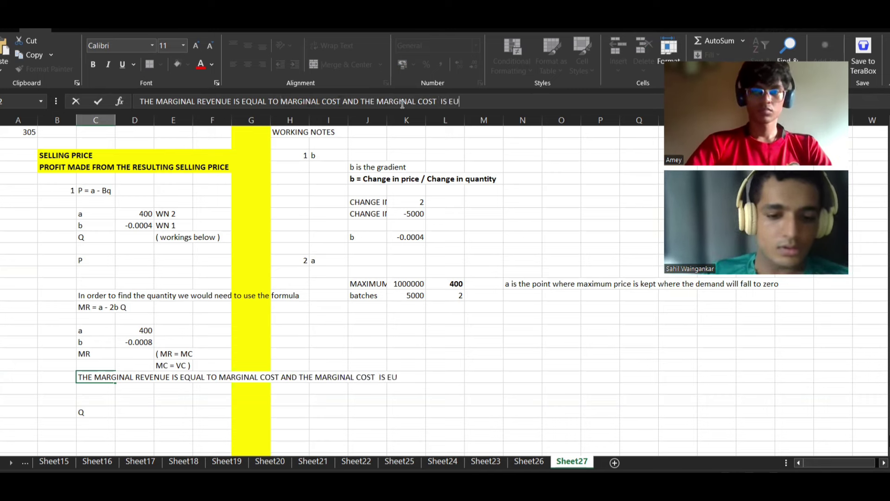
pyautogui.write(' TO MARGINAL COST')
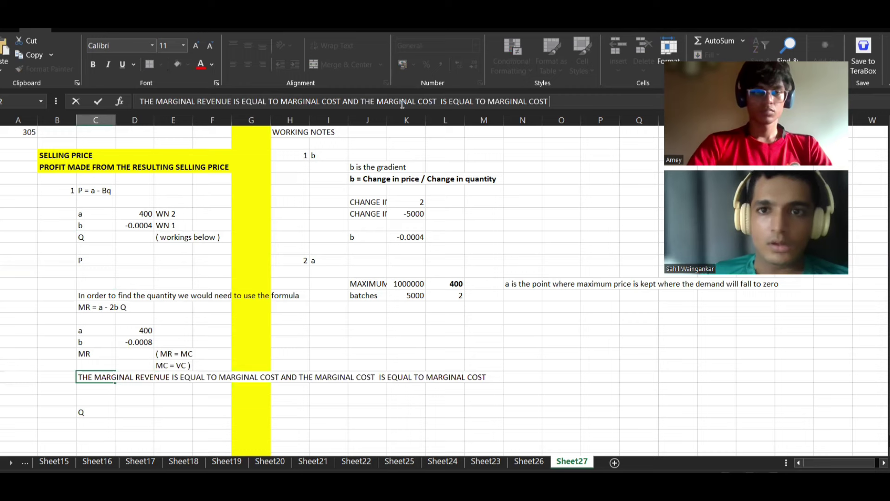
# - Replace the last "MARGINAL" in the C22 sentence with "VARIABLE" so it ends with "IS EQUAL TO VARIABLE COST"
pyautogui.click(528, 102)
pyautogui.press('BackSpace')
pyautogui.press('BackSpace')
pyautogui.press('BackSpace')
pyautogui.press('BackSpace')
pyautogui.press('BackSpace')
pyautogui.press('BackSpace')
pyautogui.press('BackSpace')
pyautogui.press('BackSpace')
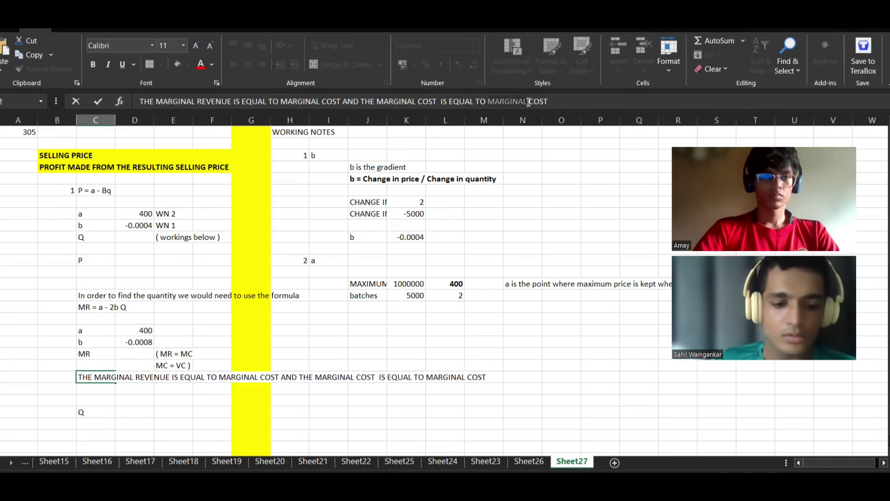
pyautogui.write('VR')
pyautogui.press('BackSpace')
pyautogui.write('ARIABLE')
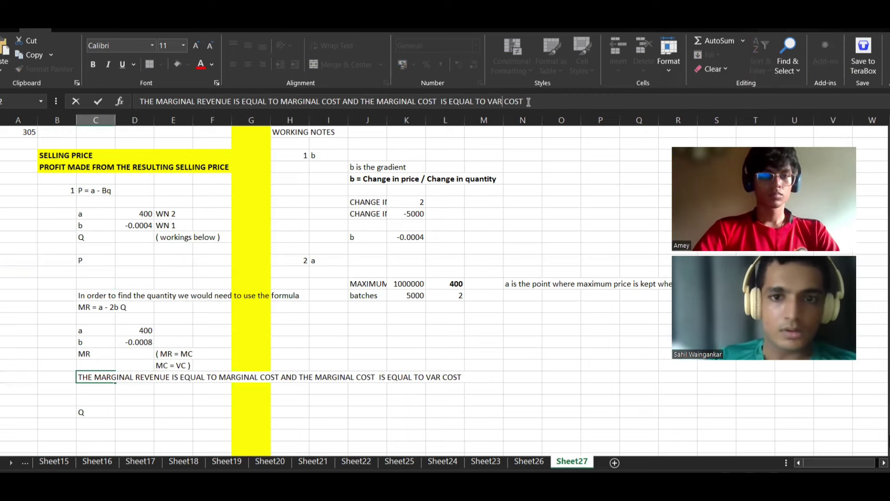
pyautogui.press('Return')
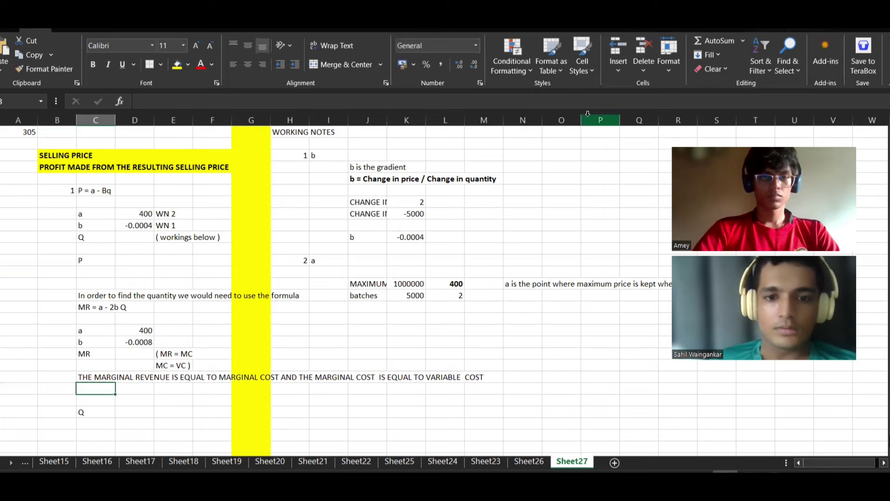
# - Write the working note reference "WN 3" in F20 on the MR row
pyautogui.click(299, 329)
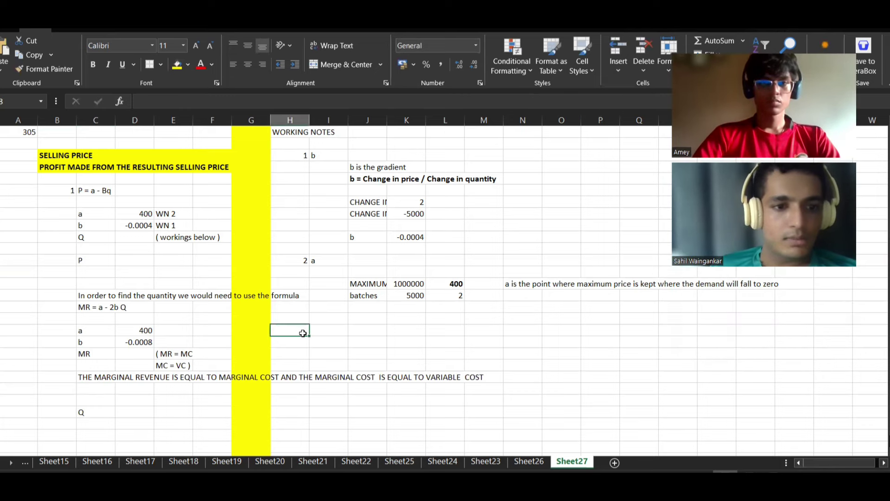
pyautogui.scroll(-3, 288, 380)
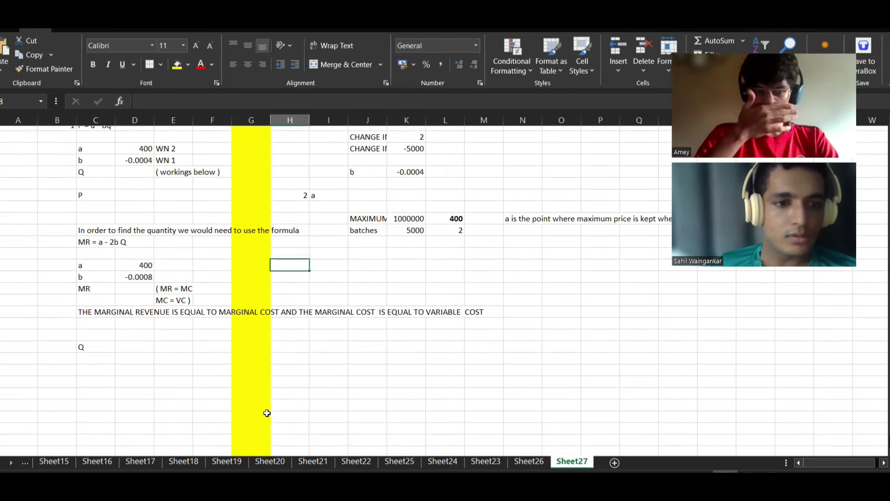
pyautogui.click(208, 262)
pyautogui.write('WN')
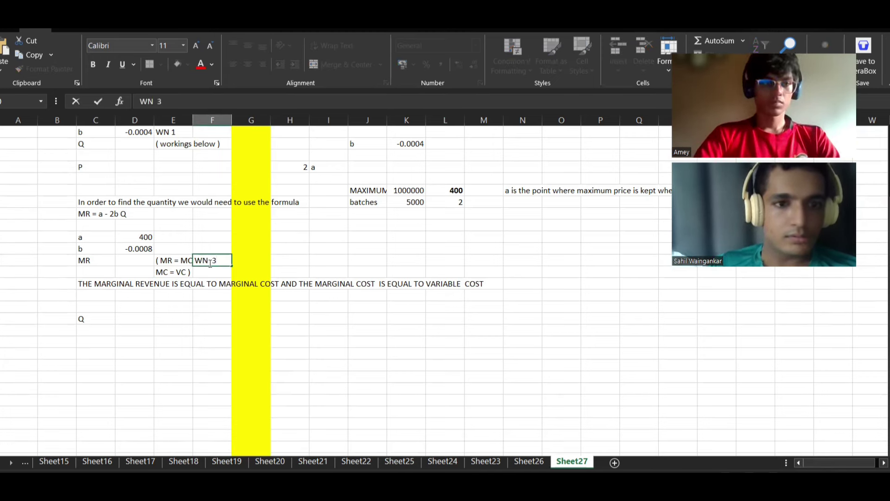
pyautogui.write(' 3')
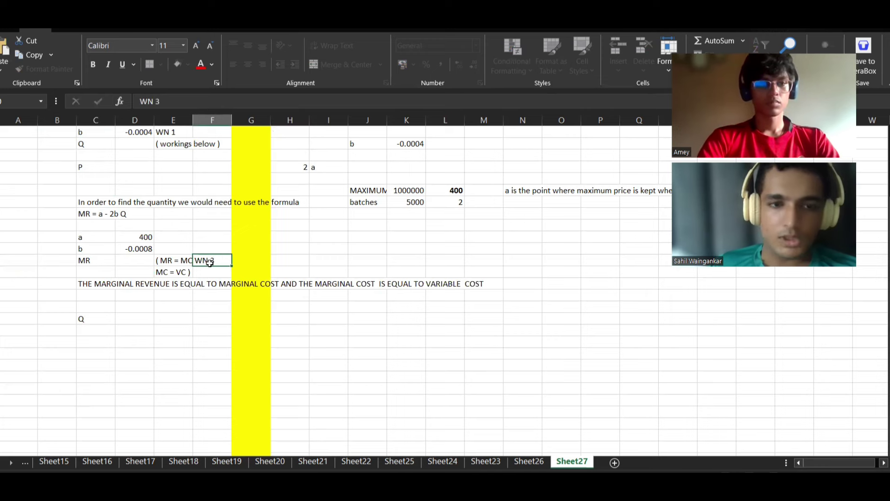
pyautogui.press('Right')
pyautogui.press('Right')
pyautogui.press('Right')
pyautogui.press('Up')
pyautogui.press('Up')
pyautogui.press('Left')
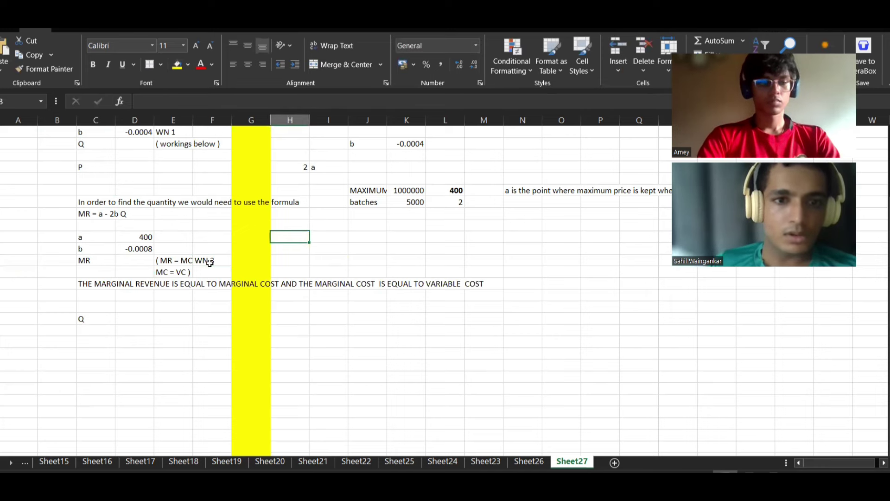
# - Delete the notes "( MR = MC" and "MC = VC )" from E20:E21
pyautogui.moveTo(177, 260); pyautogui.dragTo(178, 280)
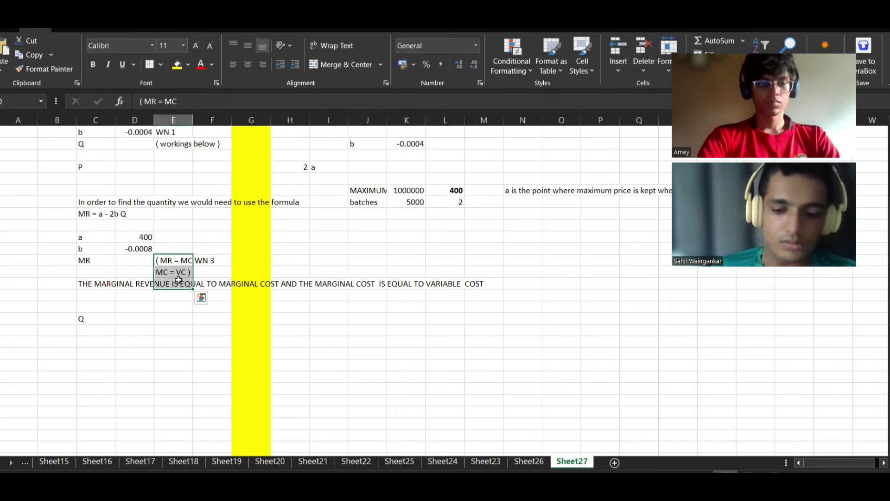
pyautogui.press('Up')
pyautogui.press('Down')
pyautogui.press('Down')
pyautogui.press('Up')
pyautogui.hotkey('shift', 'Down')
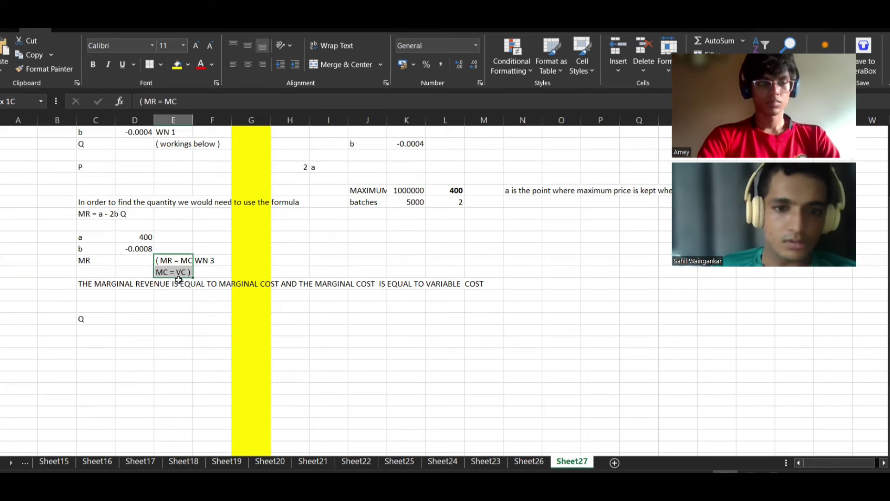
pyautogui.press('Delete')
# - Move the "WN 3" reference from F20 to E20 on the MR row
pyautogui.press('Right')
pyautogui.press('Right')
pyautogui.press('Right')
pyautogui.click(217, 261)
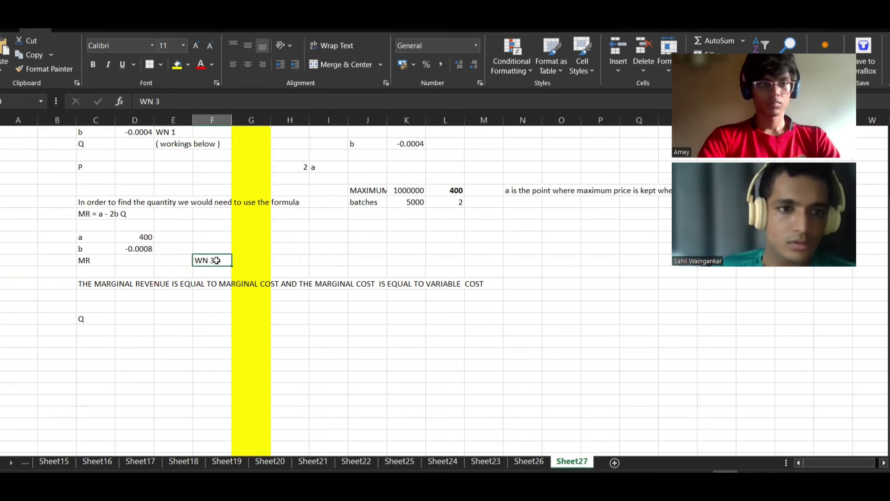
pyautogui.moveTo(216, 260); pyautogui.dragTo(181, 260)
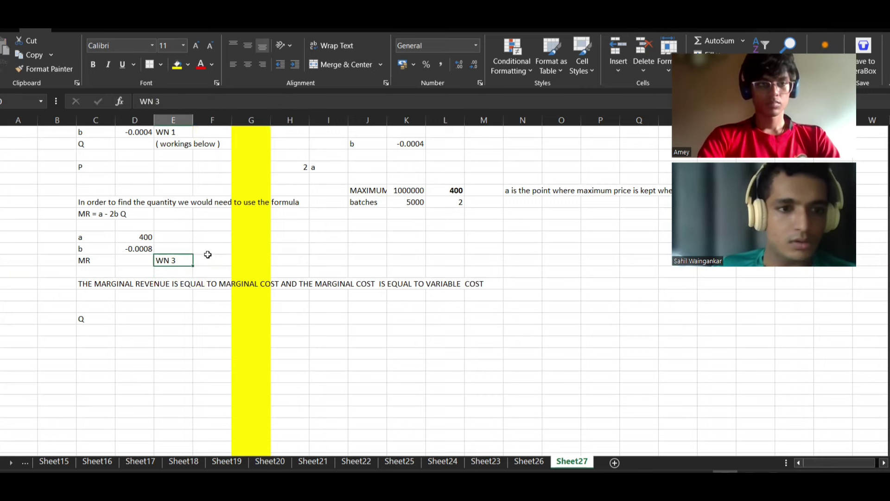
# - Write "(VC )" in B20 beside the MR label
pyautogui.click(62, 263)
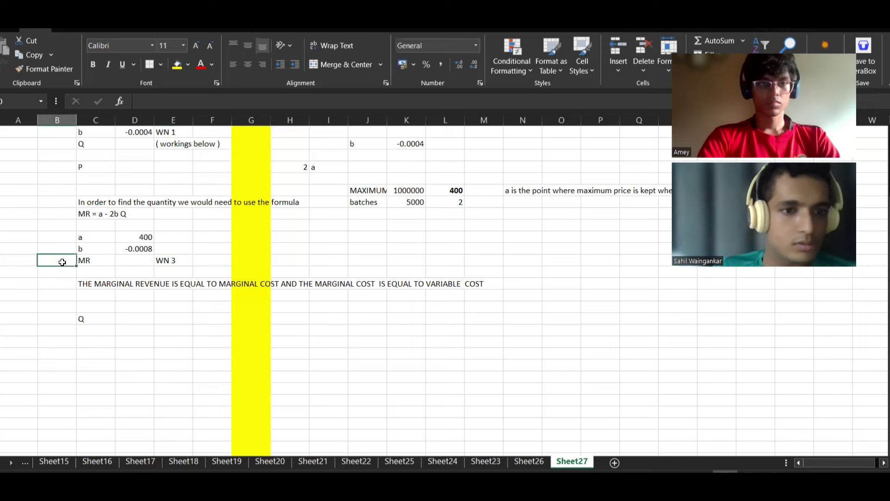
pyautogui.write('(')
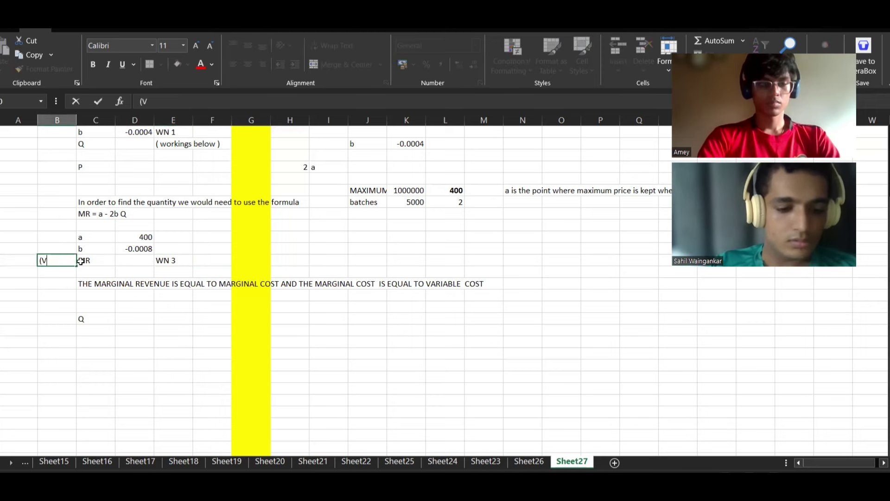
pyautogui.write('VC )')
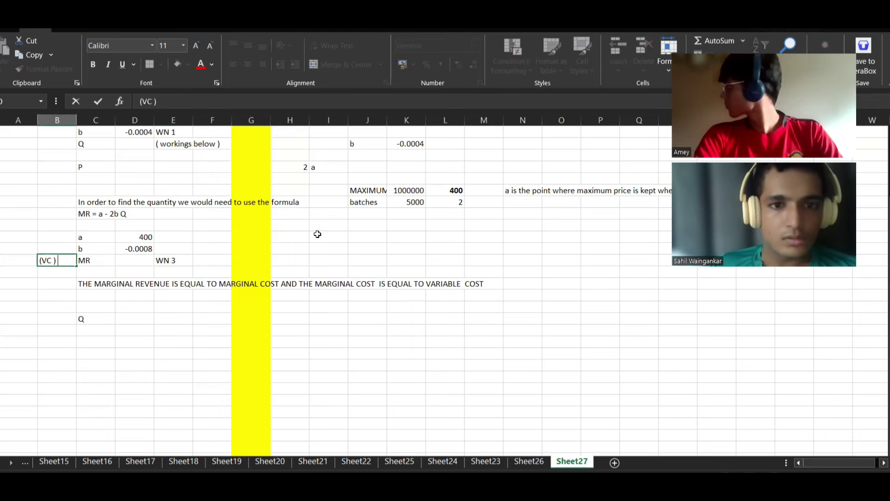
# - Start working note 3 by entering 3 in H18 and the title "VARIABLE COST" in I18
pyautogui.click(301, 235)
pyautogui.press('Right')
pyautogui.write('VAR')
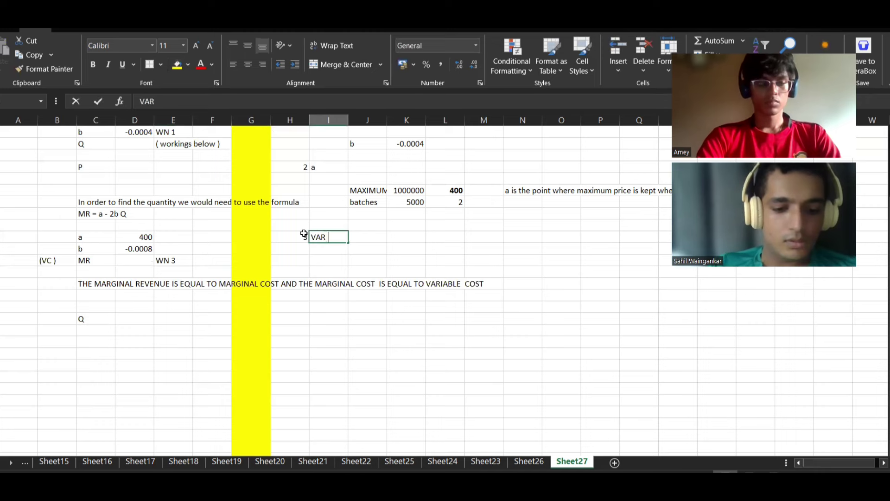
pyautogui.write('IABEL COST')
pyautogui.press('BackSpace')
pyautogui.press('BackSpace')
pyautogui.press('BackSpace')
pyautogui.press('BackSpace')
pyautogui.press('BackSpace')
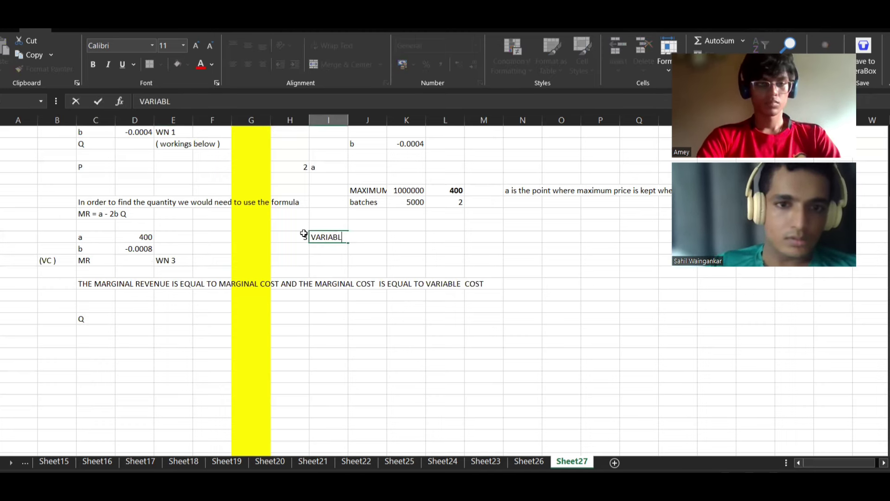
pyautogui.write('E COSTS')
pyautogui.press('BackSpace')
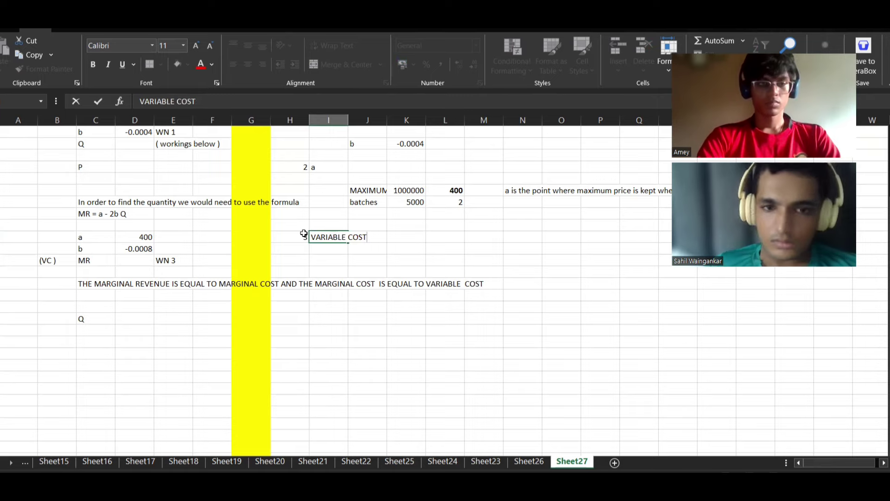
pyautogui.press('Return')
# - Switch to Exam kit.pdf in Edge and read the material, machine time and overhead costs per batch of Parapain
pyautogui.hotkey('alt', 'Tab')
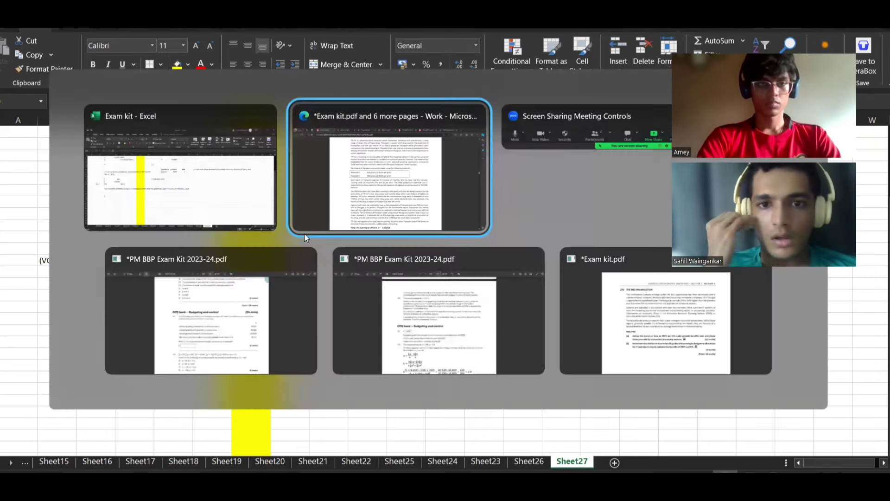
pyautogui.click(304, 231)
pyautogui.scroll(-2, 358, 244)
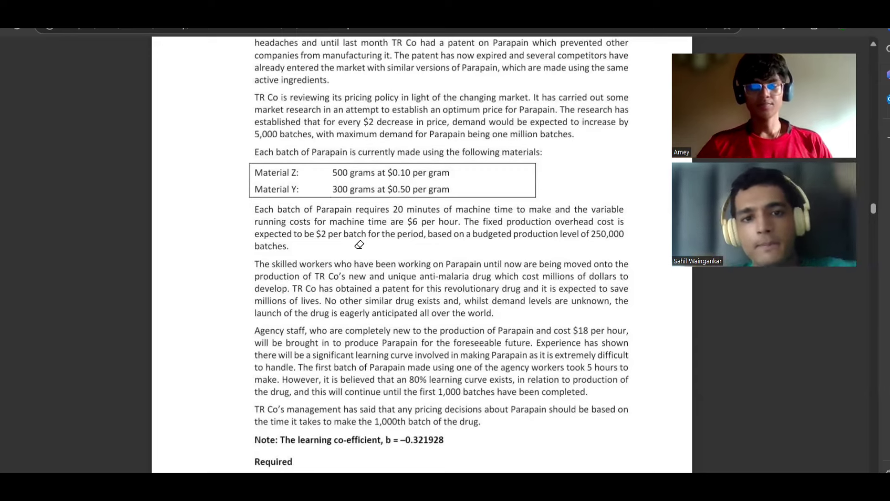
# - Return to the Excel workbook and enter 1 in J20 and 20 in K20 under the variable cost note
pyautogui.hotkey('alt', 'Tab')
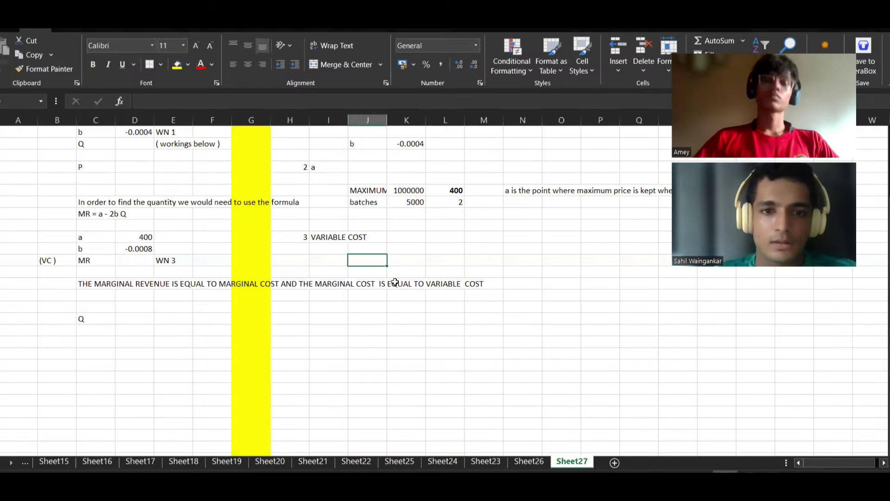
pyautogui.write('1')
pyautogui.press('Tab')
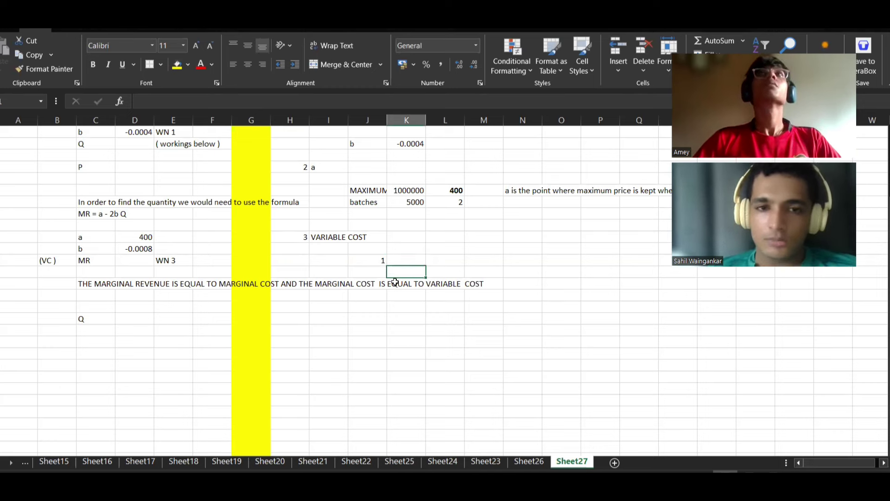
pyautogui.write('20')
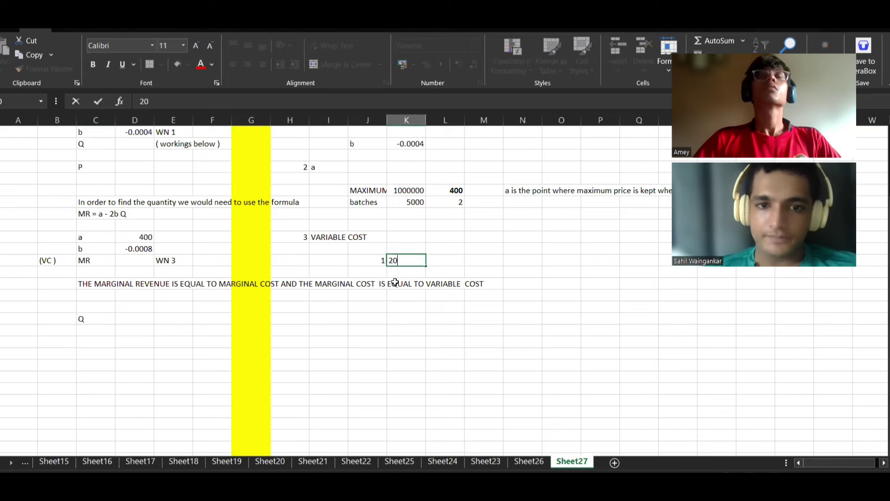
pyautogui.press('Return')
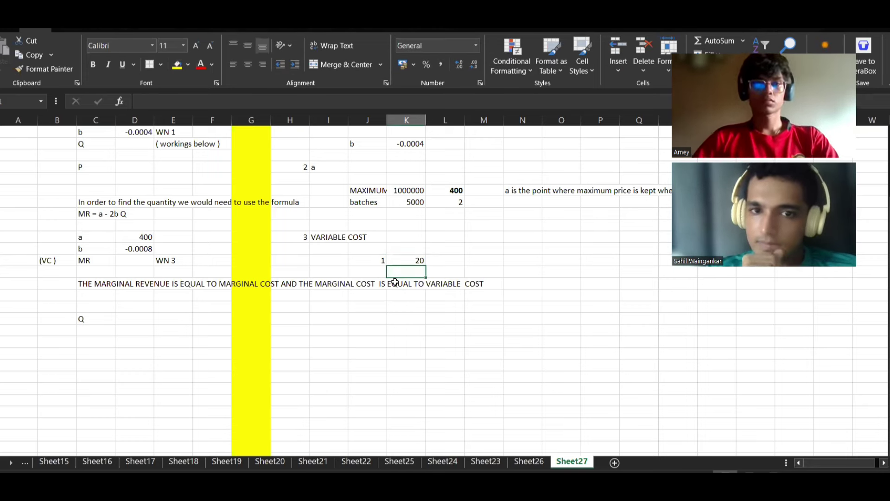
# - Replace the K20 entry with the formula =20/60 to convert the machine minutes into hours
pyautogui.press('Left')
pyautogui.press('Up')
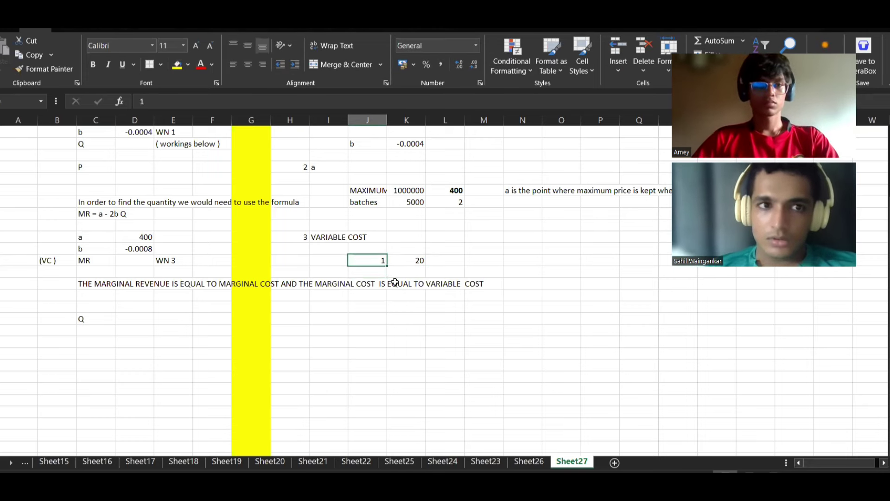
pyautogui.press('Right')
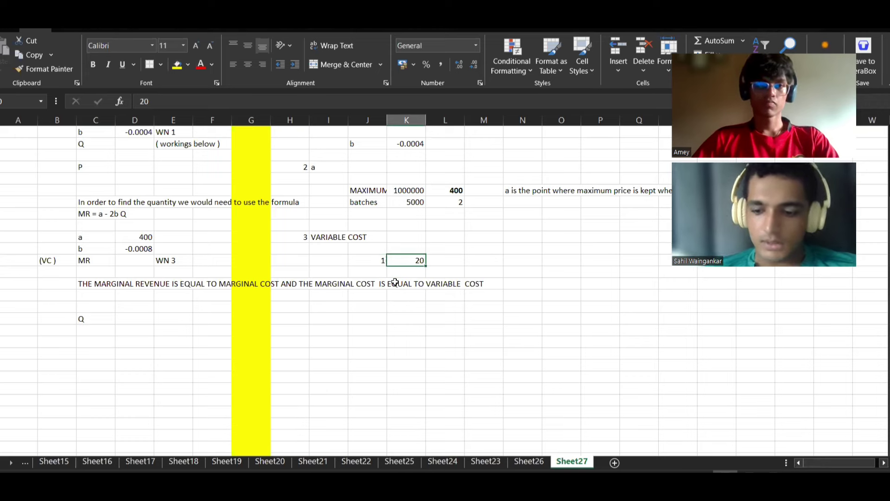
pyautogui.write('.2')
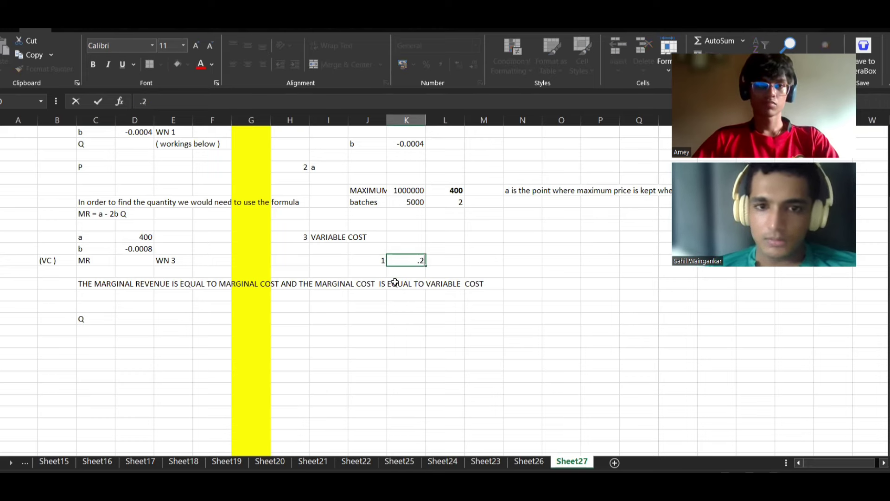
pyautogui.press('Right')
pyautogui.press('Left')
pyautogui.write('=20/3')
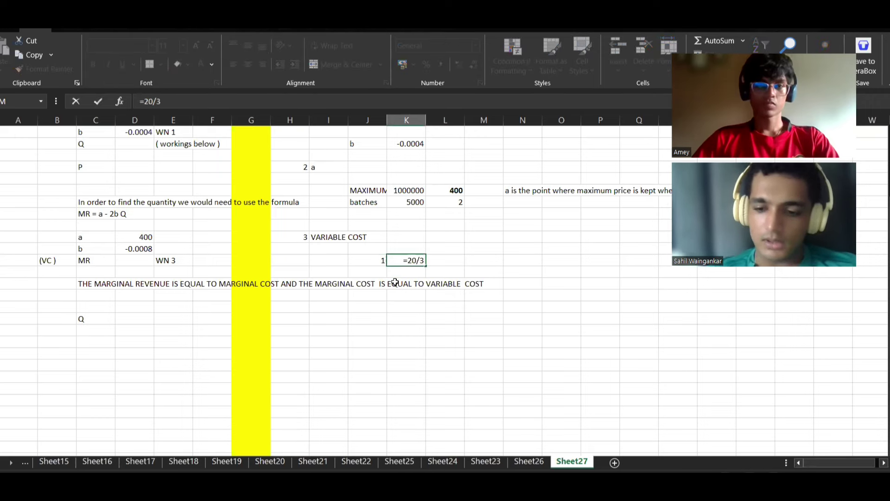
pyautogui.press('Return')
# - Enter the machine rate 6 in L20 and calculate the machine cost in M20 with =K20*L20
pyautogui.press('Right')
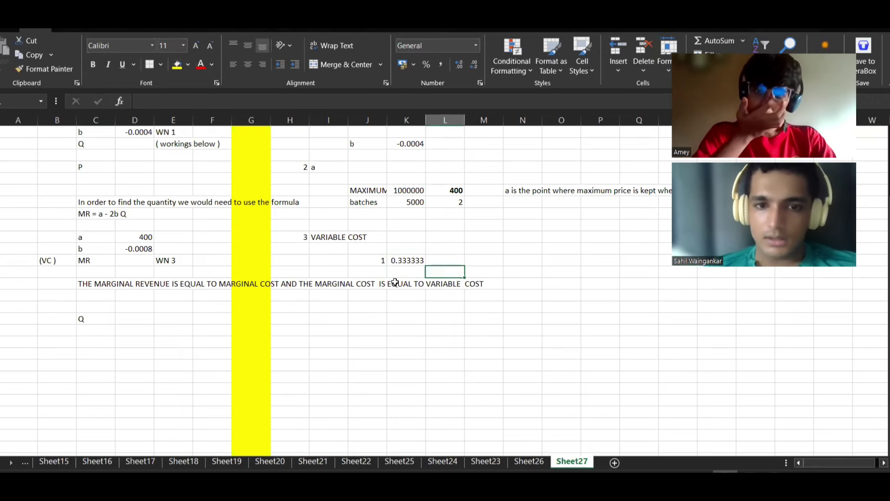
pyautogui.press('Up')
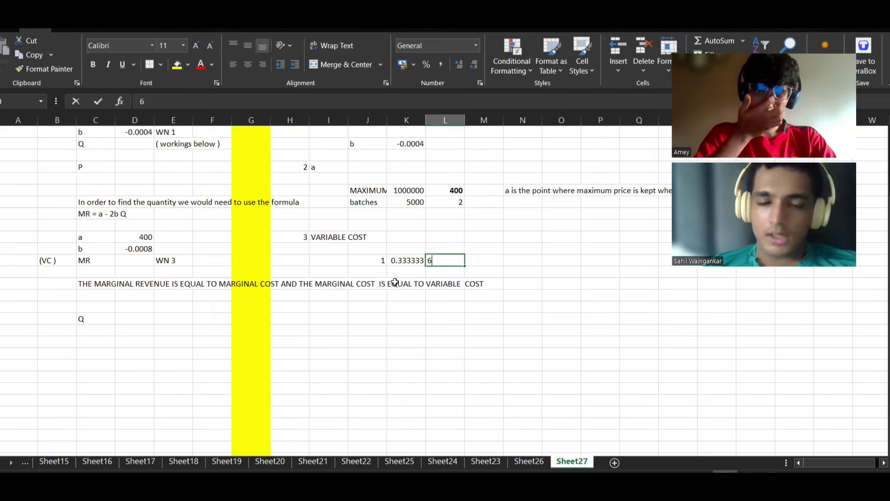
pyautogui.write('6')
pyautogui.press('Tab')
pyautogui.write('=')
pyautogui.press('Left')
pyautogui.press('Left')
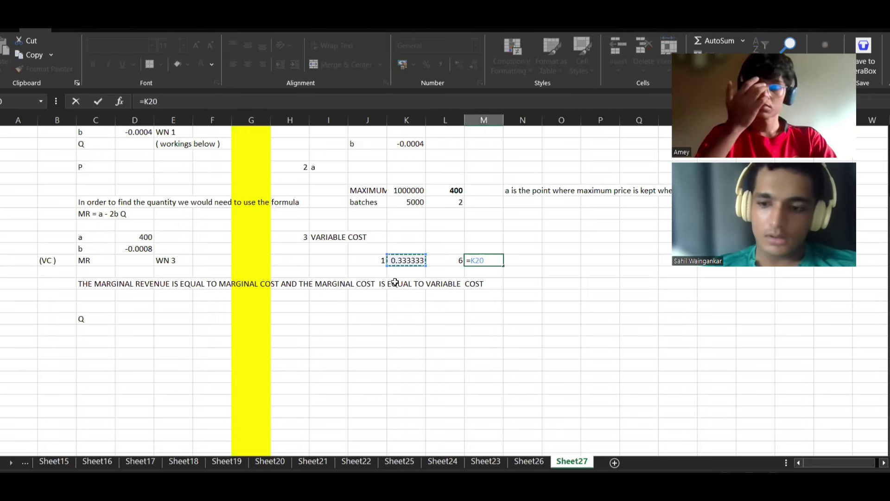
pyautogui.write('*')
pyautogui.press('Left')
pyautogui.press('Return')
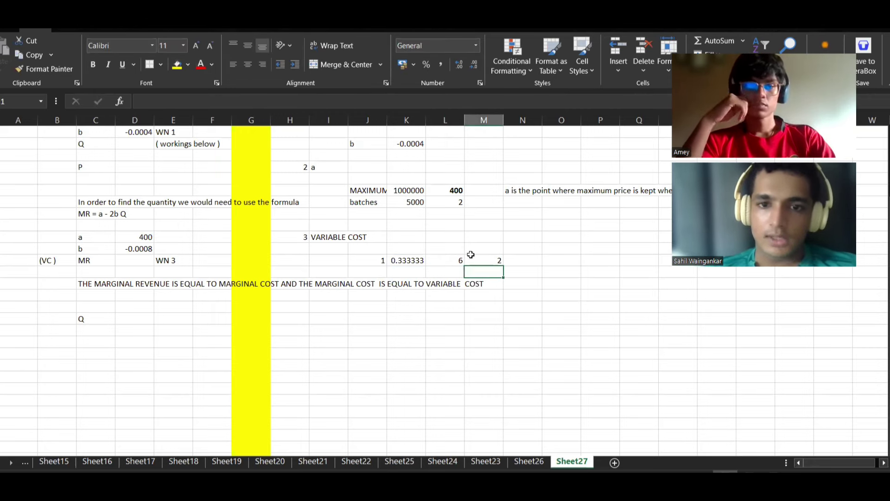
# - Add the headings "HOURLY RATE" in L19 and "HOURS" in K19 above the machine cost figures
pyautogui.click(456, 258)
pyautogui.press('Up')
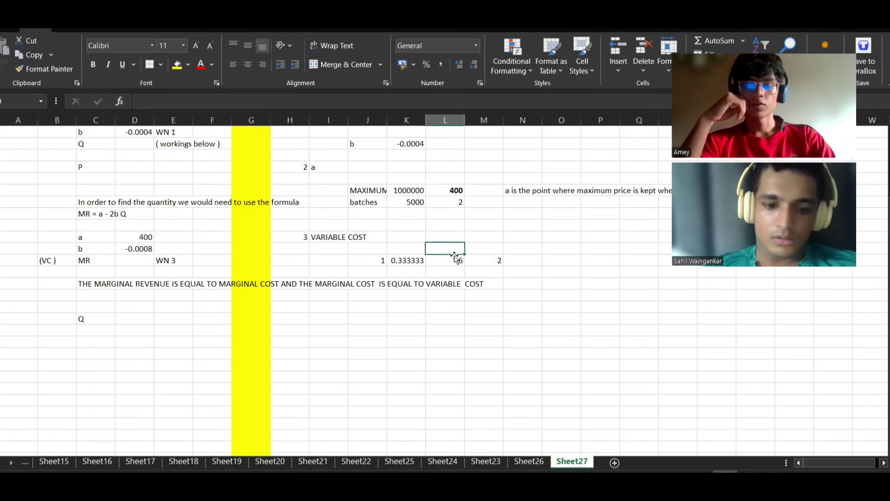
pyautogui.write('HOURLY RATE')
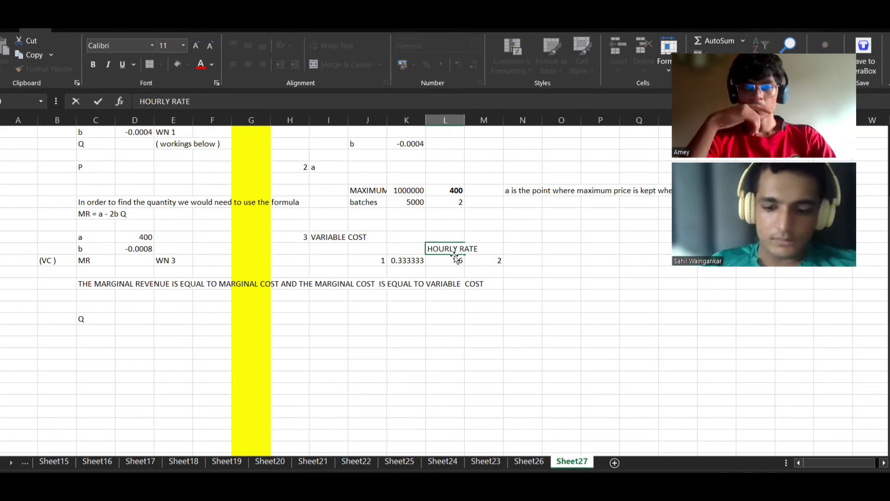
pyautogui.press('Left')
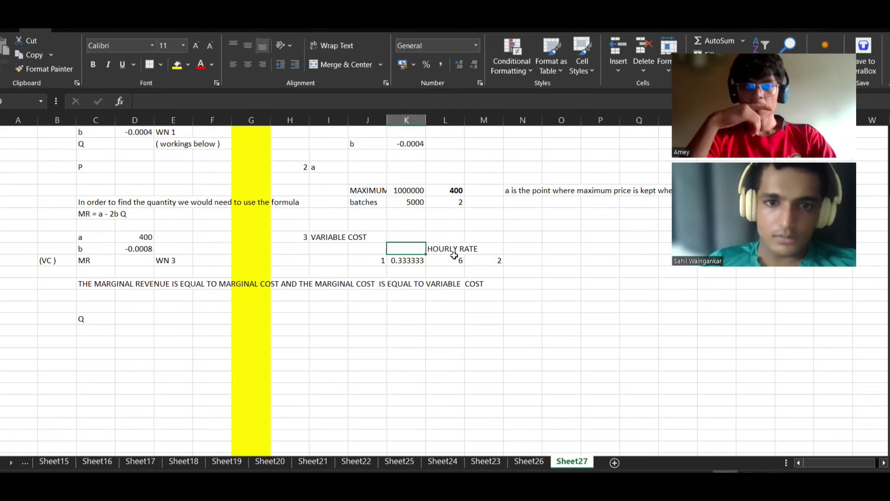
pyautogui.press('Down')
pyautogui.press('Up')
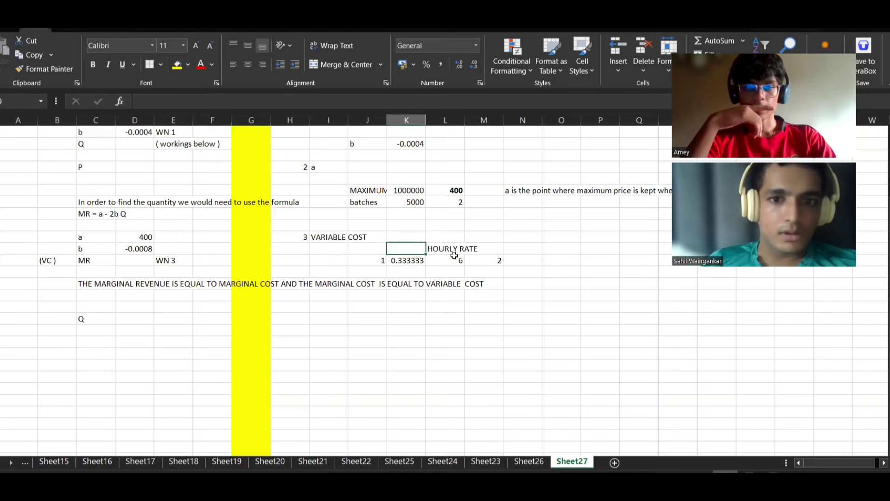
pyautogui.write('HOURS')
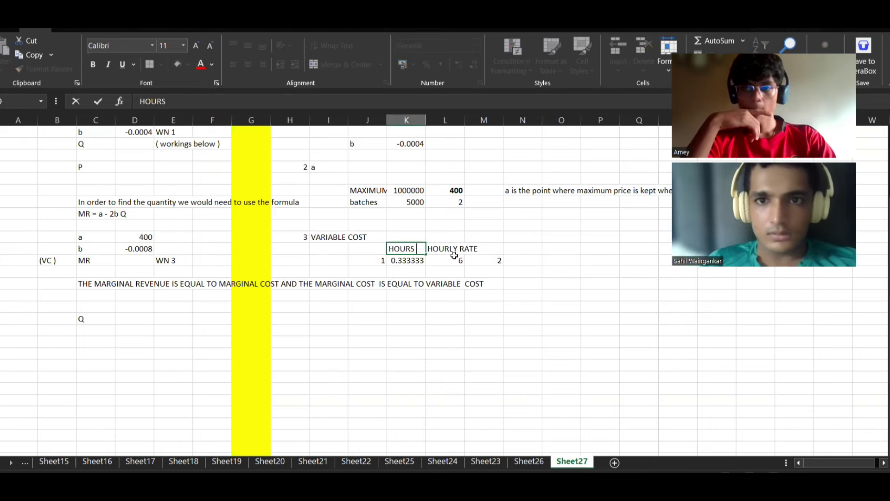
pyautogui.press('Left')
# - Review the hours, hourly rate and machine cost entries in K20:M20
pyautogui.press('Down')
pyautogui.press('Right')
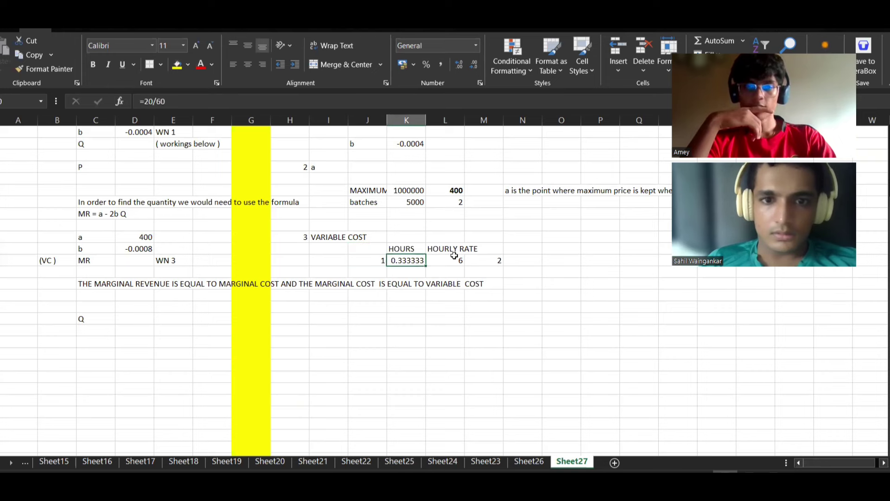
pyautogui.press('Down')
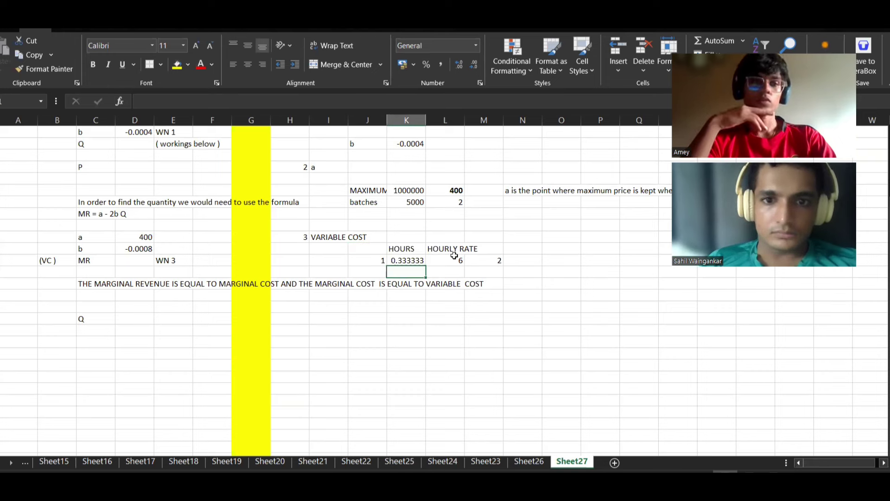
pyautogui.press('Right')
pyautogui.press('Right')
pyautogui.press('Up')
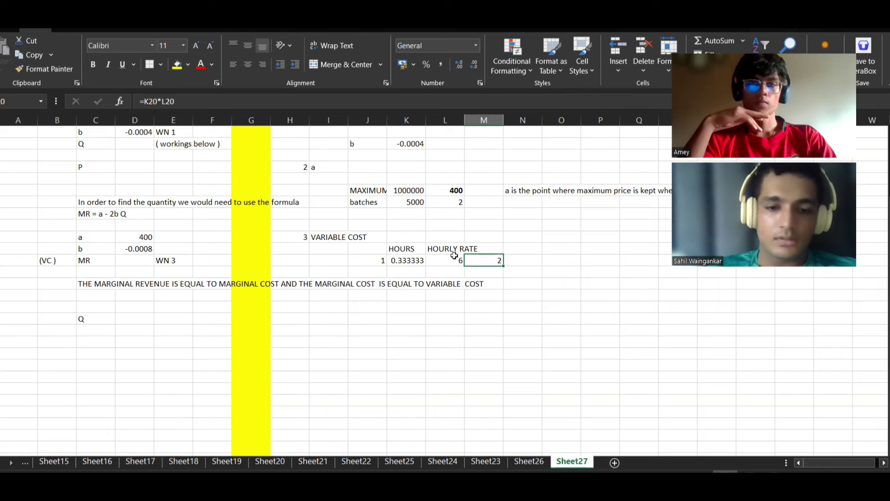
pyautogui.click(455, 255)
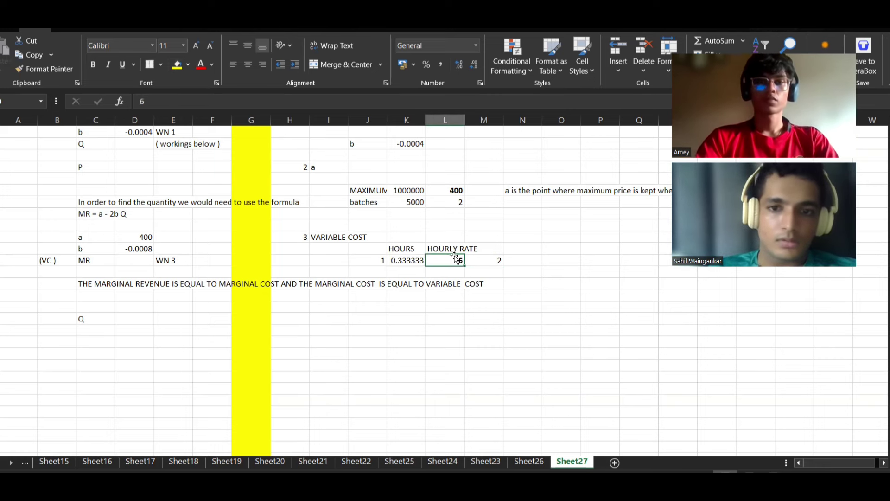
pyautogui.click(492, 256)
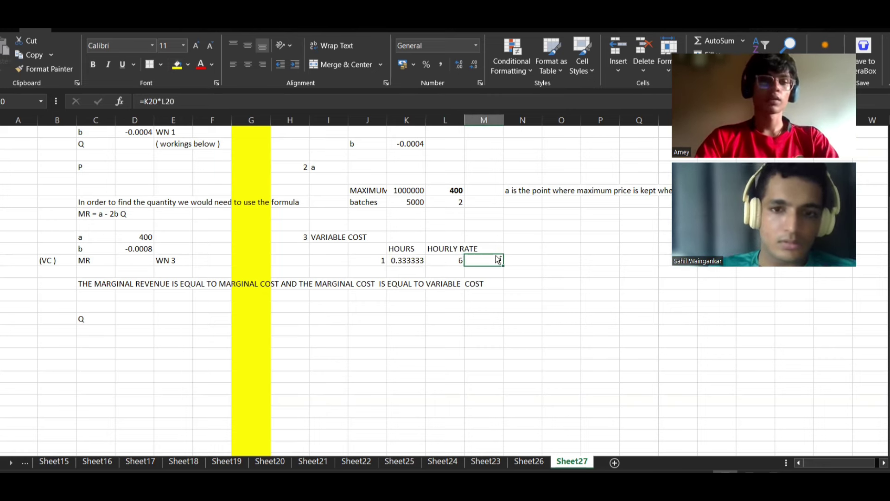
# - Move the machine hours, hourly rate and cost block from J19:M20 down to I25:L26
pyautogui.moveTo(363, 259); pyautogui.dragTo(473, 257)
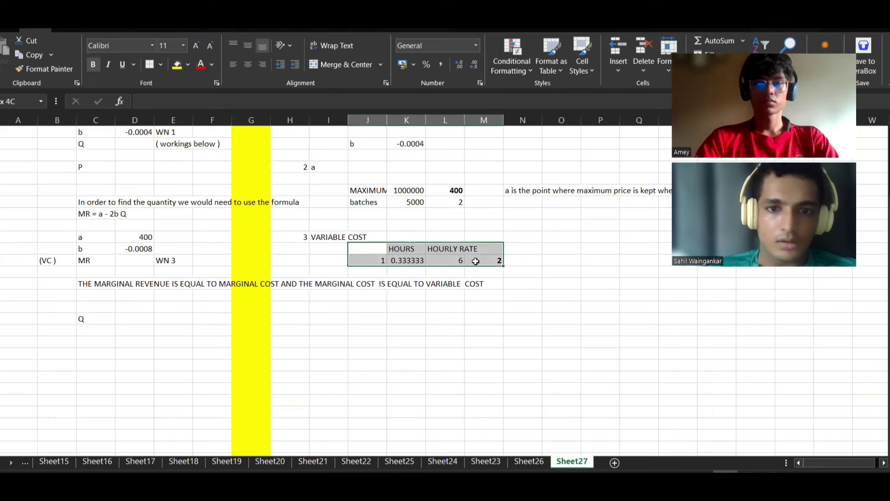
pyautogui.hotkey('ctrl', 'c')
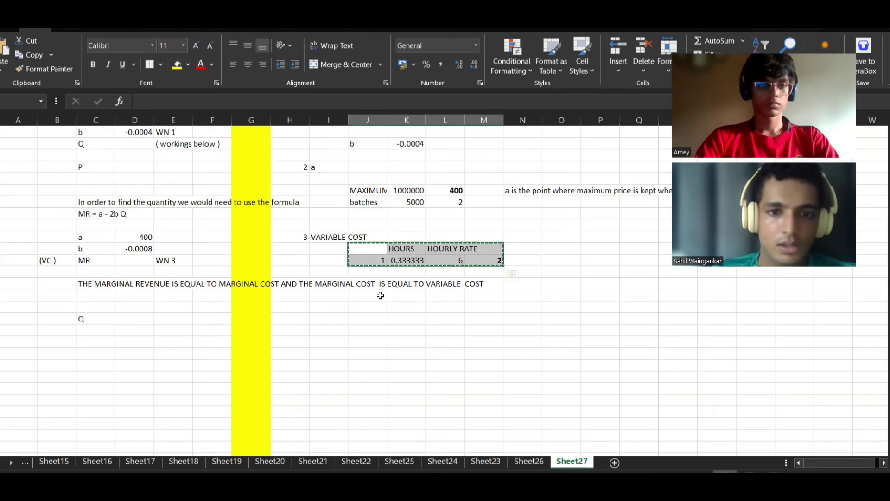
pyautogui.click(337, 308)
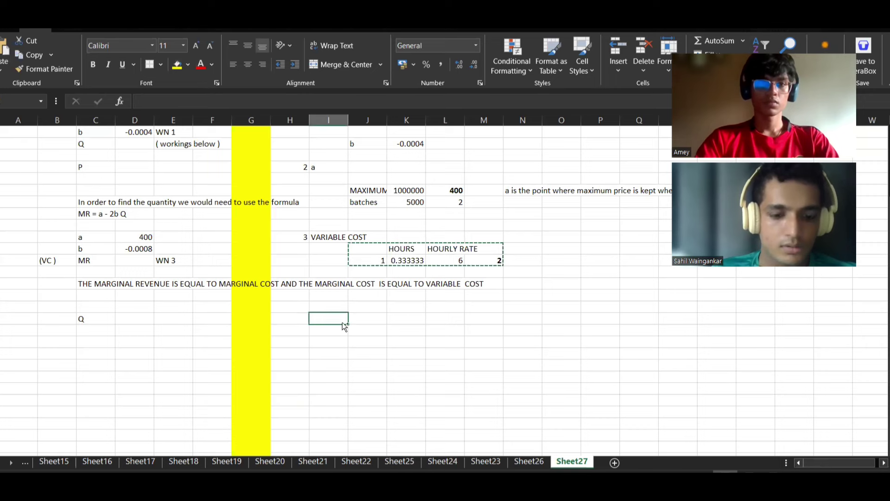
pyautogui.hotkey('ctrl', 'v')
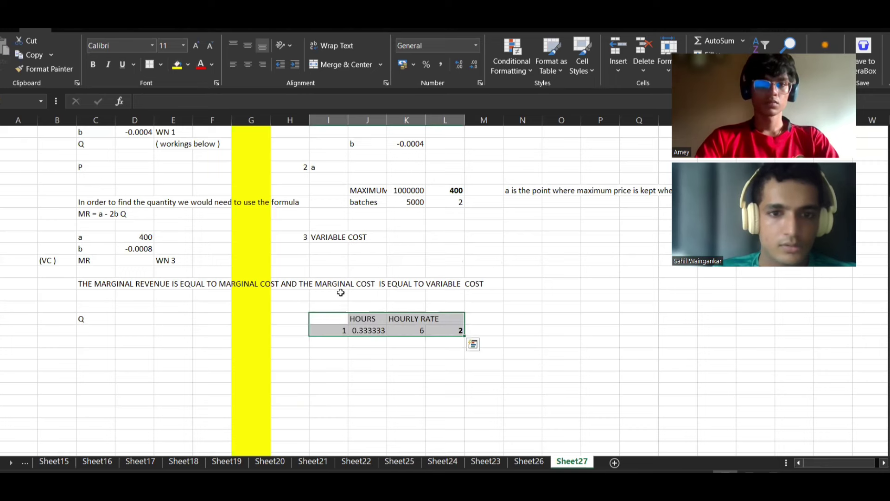
# - Enter the heading "TOTAL VARIABLE COST" in I20 and make it bold
pyautogui.click(346, 261)
pyautogui.write('TOTAL VA')
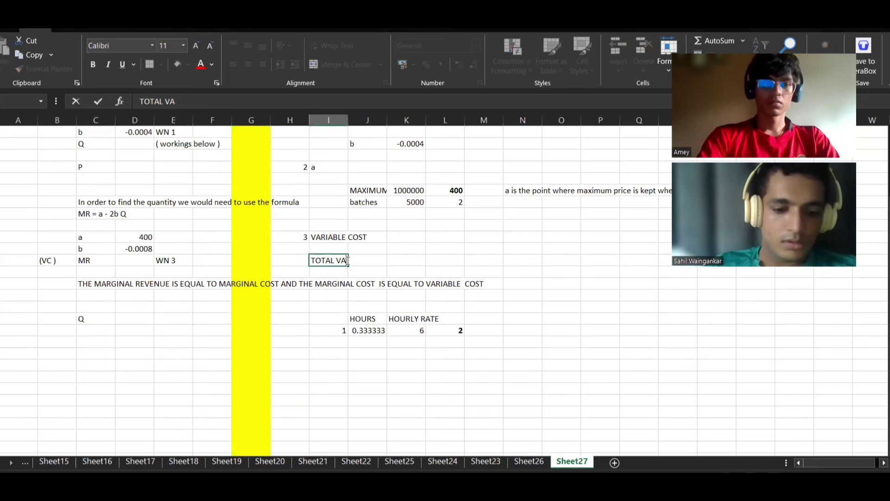
pyautogui.write('RIABLE COST')
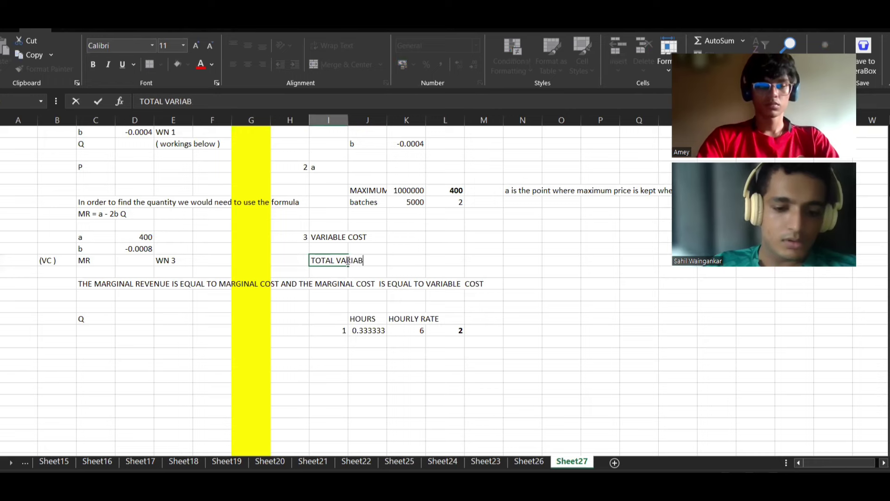
pyautogui.press('Tab')
pyautogui.press('Tab')
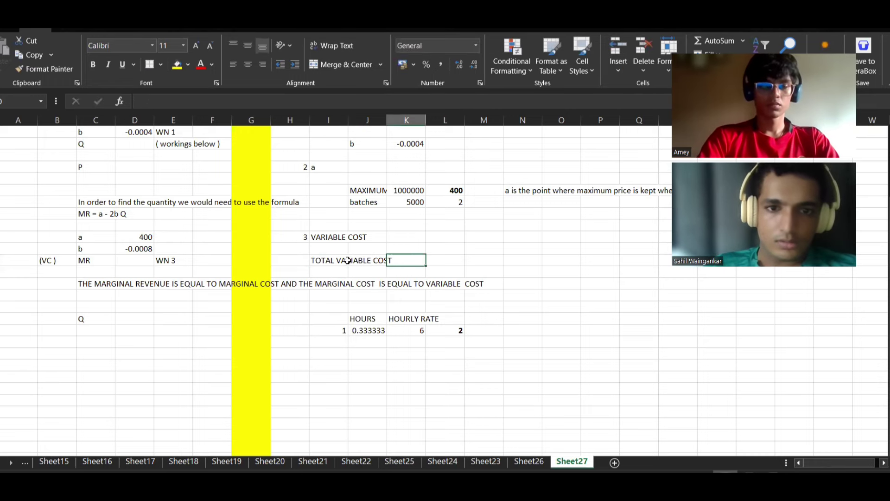
pyautogui.press('Left')
pyautogui.moveTo(327, 260); pyautogui.dragTo(405, 260)
pyautogui.hotkey('ctrl', 'b')
# - Enter 0 in G22, in the yellow divider column
pyautogui.click(258, 283)
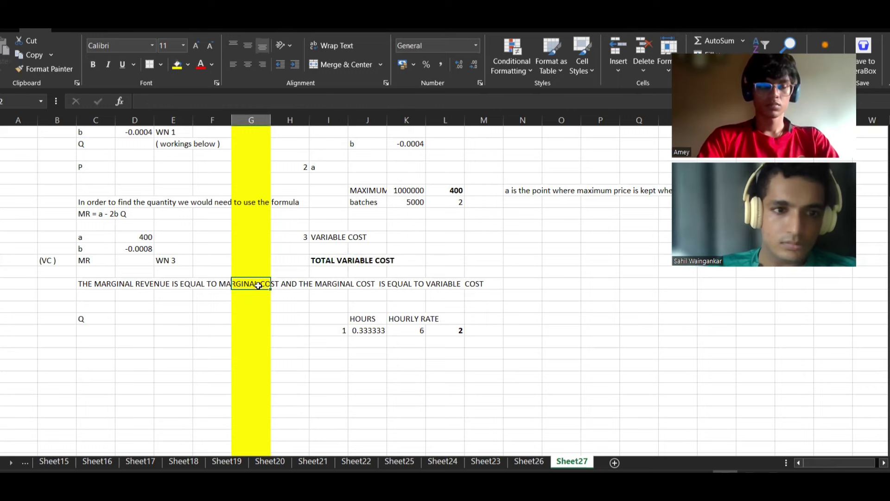
pyautogui.write('0')
pyautogui.press('Return')
pyautogui.press('Right')
pyautogui.press('Right')
pyautogui.press('Right')
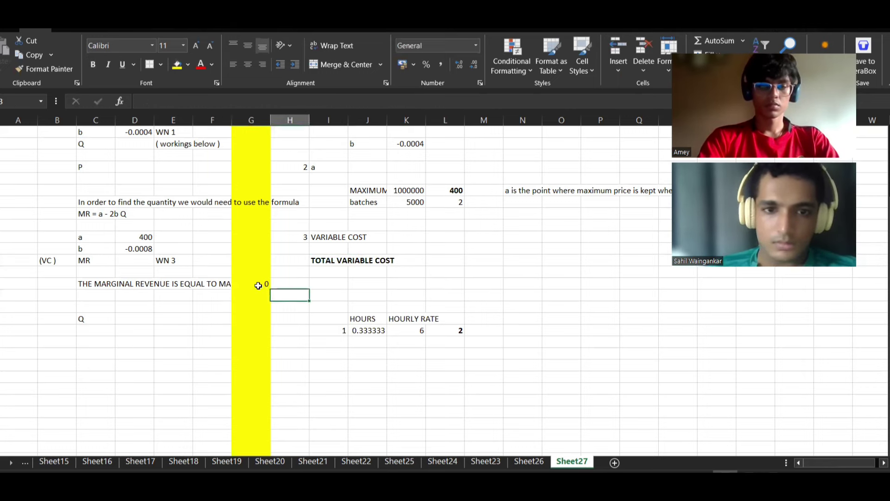
# - Label I21 under the total variable cost heading as "MACHINE RUNNING COSTS", checking the wording in the question document
pyautogui.press('Up')
pyautogui.press('Up')
pyautogui.press('Left')
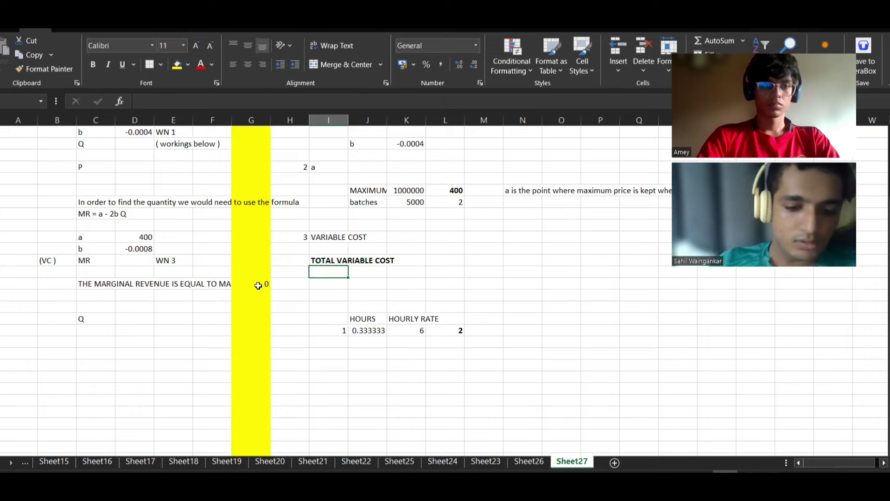
pyautogui.write('MANI')
pyautogui.press('BackSpace')
pyautogui.press('BackSpace')
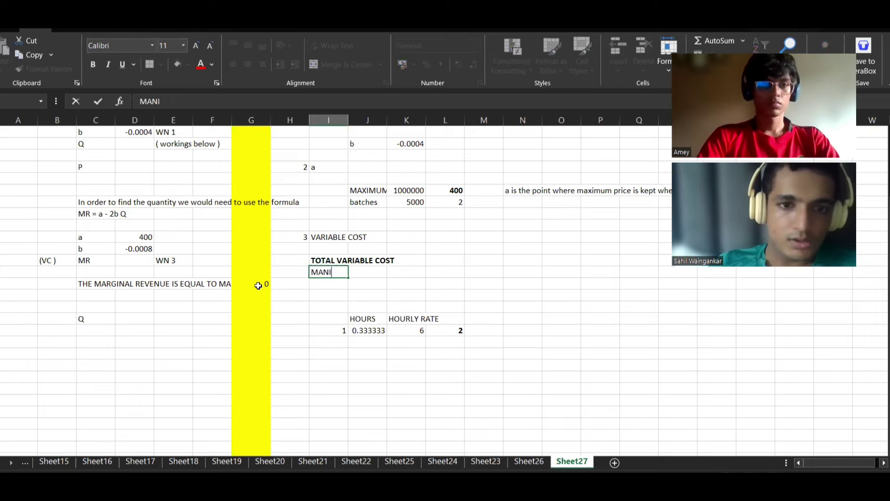
pyautogui.write('CHINE')
pyautogui.hotkey('alt', 'Tab')
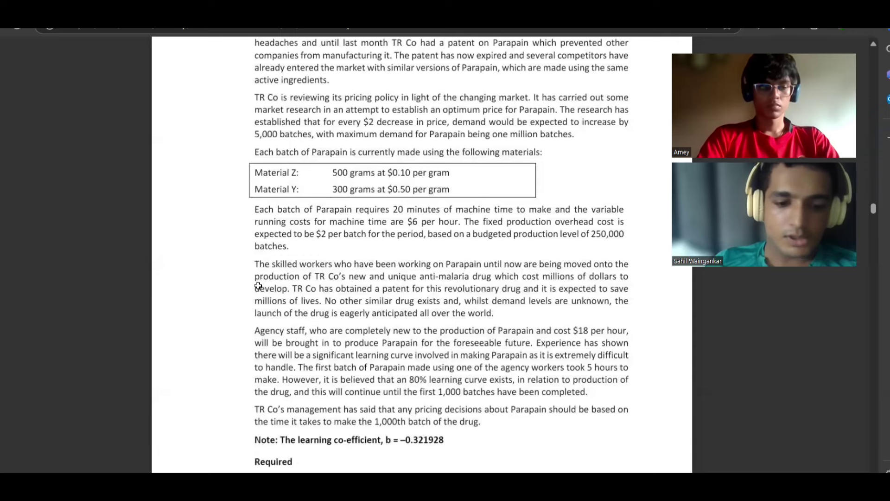
pyautogui.hotkey('alt', 'Tab')
pyautogui.write('RUNNING COSTS')
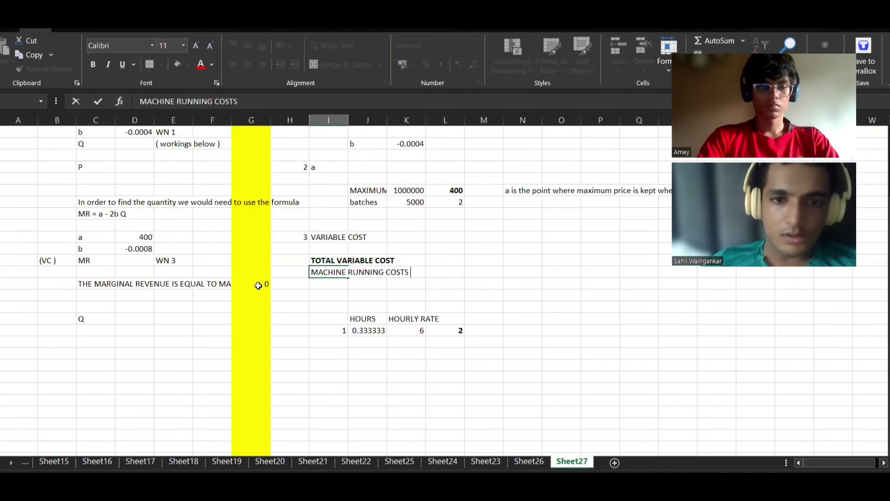
pyautogui.press('Tab')
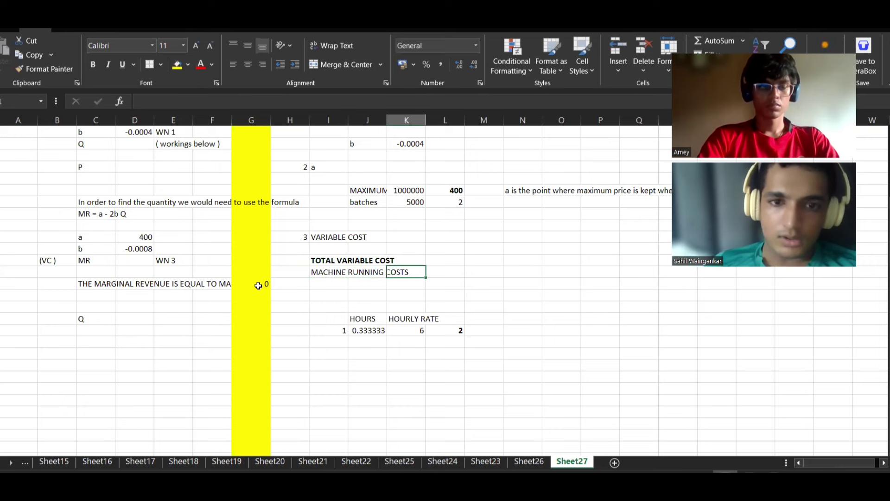
# - Link J21 to the calculated machine cost per batch with the formula =L26
pyautogui.write('=')
pyautogui.press('Down')
pyautogui.press('Down')
pyautogui.press('Down')
pyautogui.press('Right')
pyautogui.press('Right')
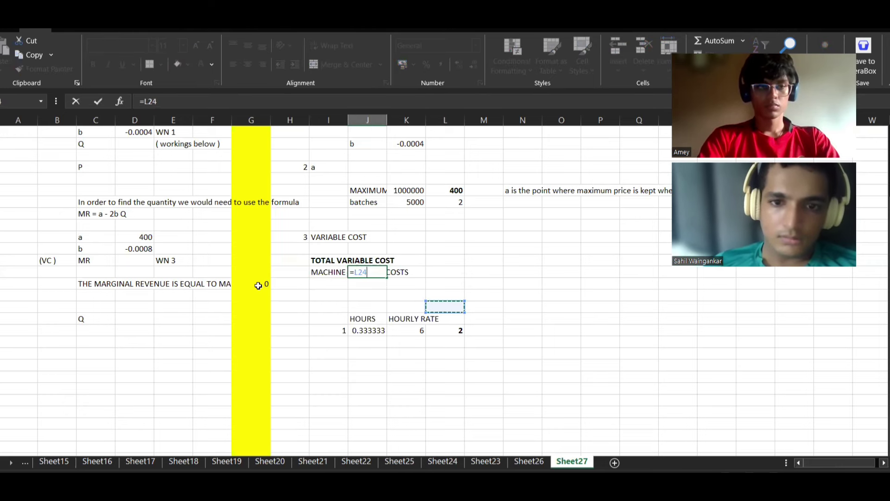
pyautogui.press('Down')
pyautogui.press('Down')
pyautogui.press('Down')
pyautogui.press('Up')
pyautogui.press('Return')
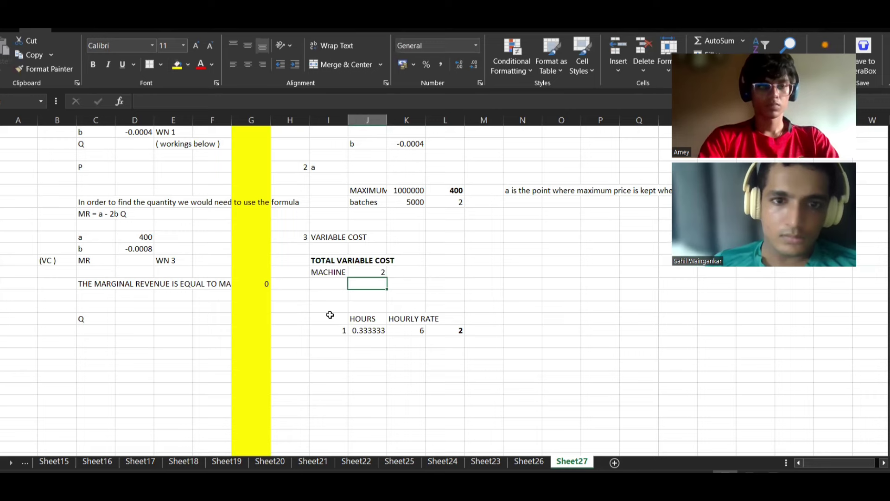
# - Move the hours and hourly rate block from I25:L26 further down to I29:L30
pyautogui.moveTo(353, 320); pyautogui.dragTo(410, 320)
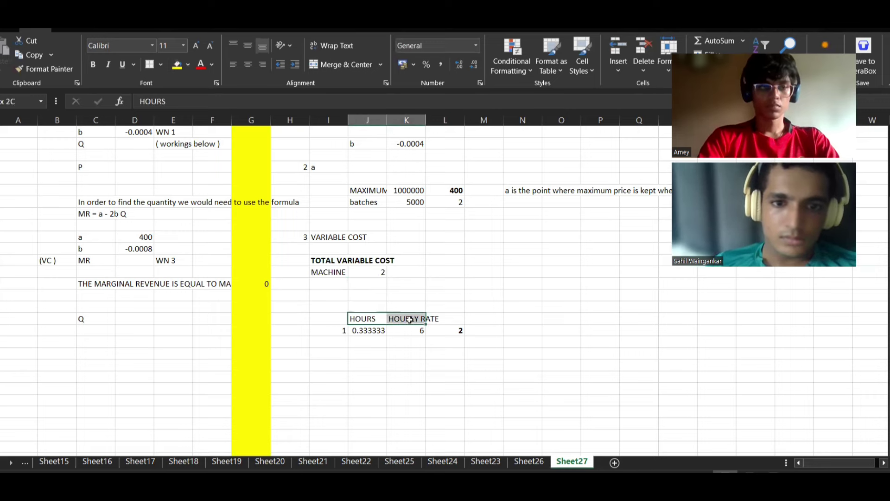
pyautogui.moveTo(346, 319); pyautogui.dragTo(427, 330)
pyautogui.hotkey('ctrl', 'c')
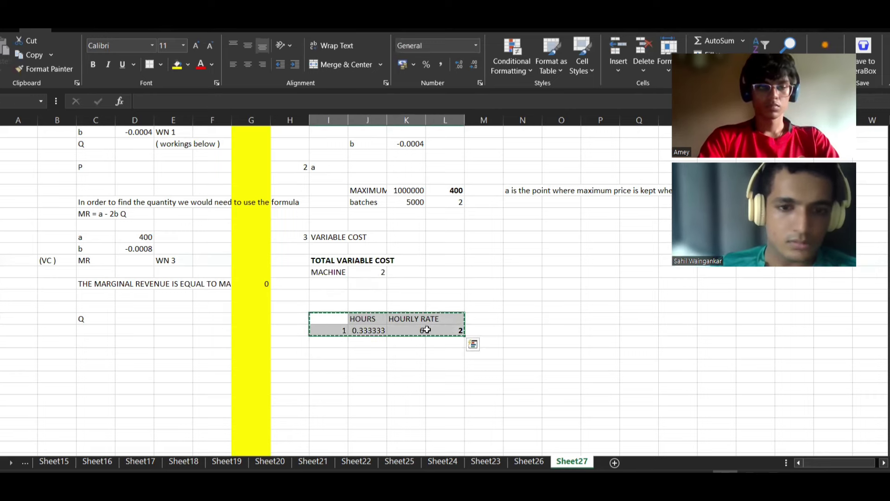
pyautogui.click(335, 365)
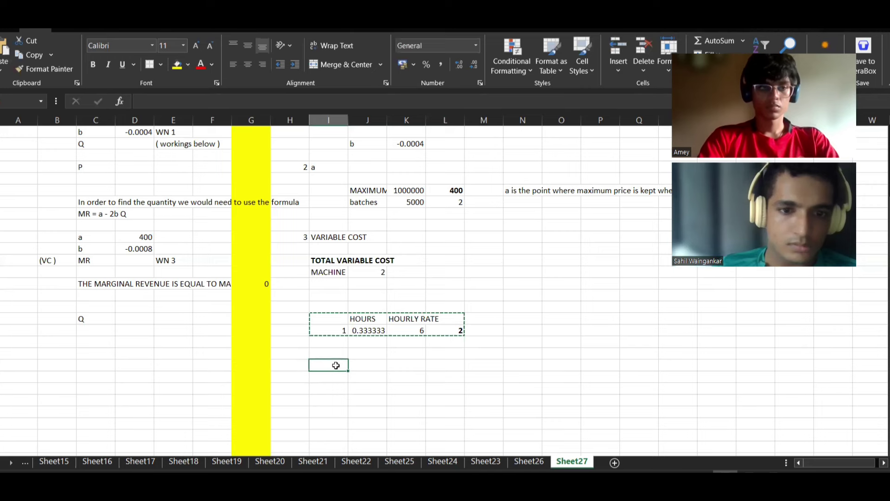
pyautogui.hotkey('ctrl', 'v')
# - Copy the "MACHINE RUNNING COSTS" label from I21 to I27 and number this working 4 in H27
pyautogui.click(326, 271)
pyautogui.hotkey('ctrl', 'c')
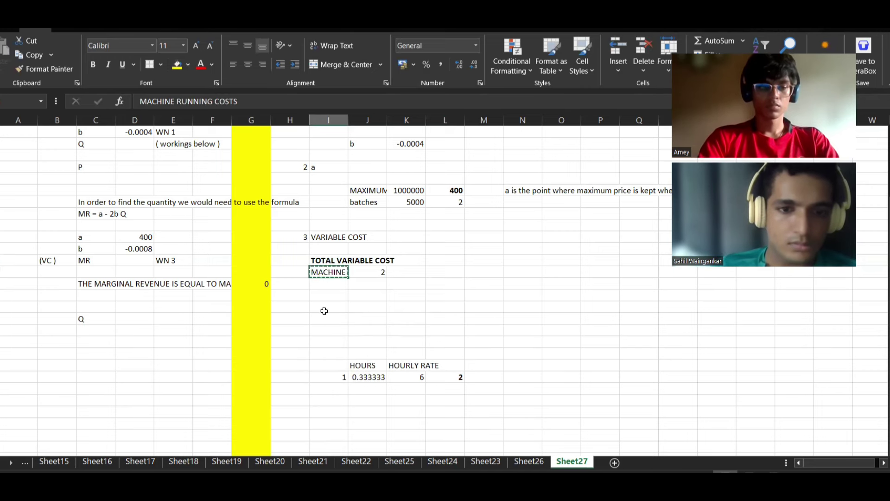
pyautogui.click(325, 344)
pyautogui.hotkey('ctrl', 'v')
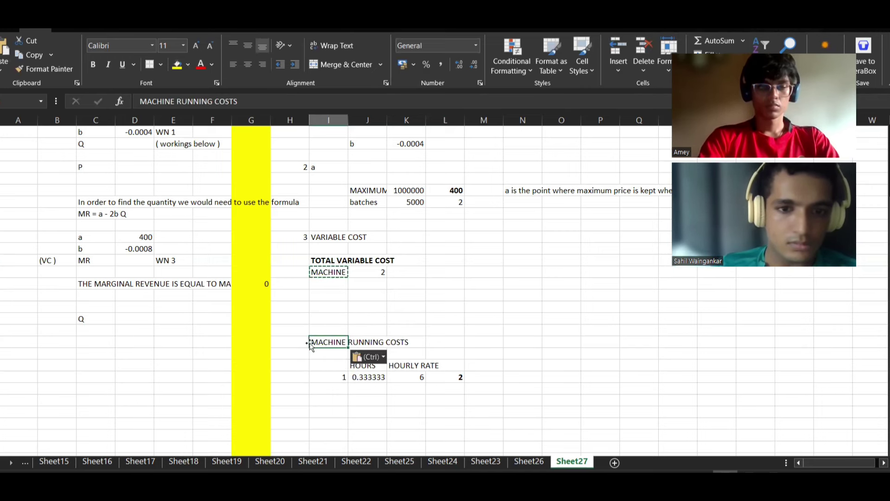
pyautogui.click(299, 343)
pyautogui.write('4')
pyautogui.press('Tab')
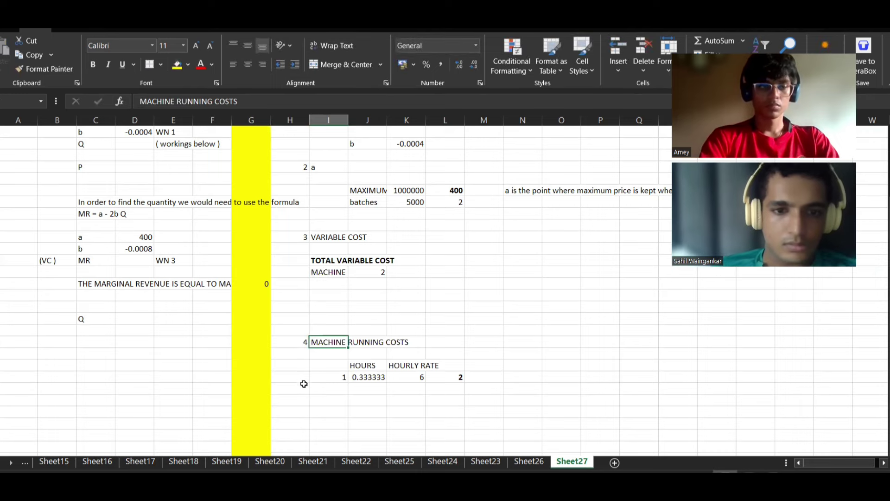
# - Check the agency labour and learning curve details in the question document and enter working number 5 in H32
pyautogui.click(298, 398)
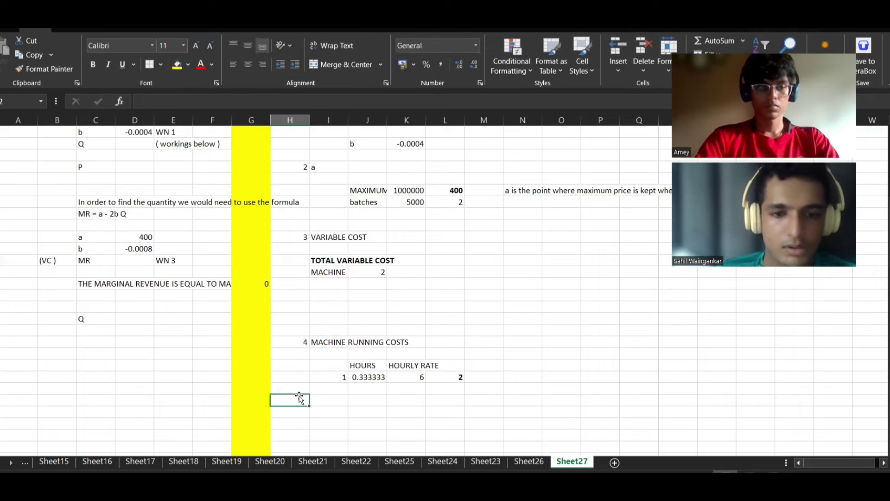
pyautogui.hotkey('alt', 'Tab')
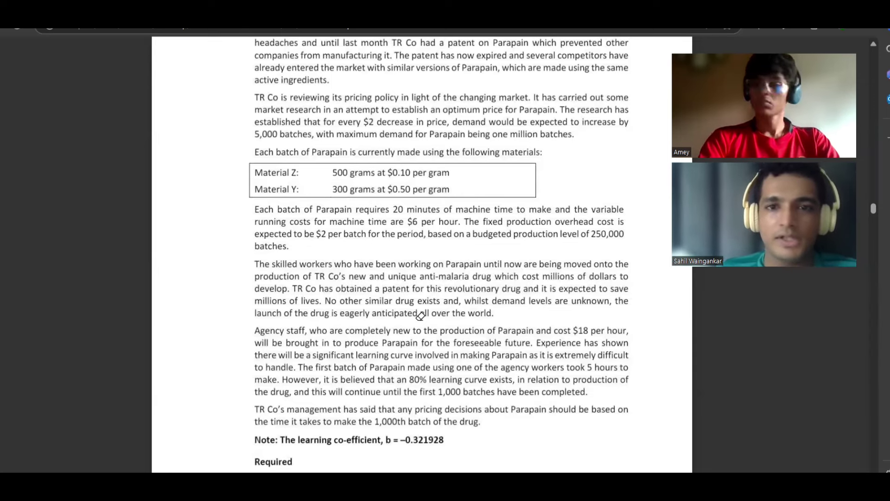
pyautogui.scroll(-4, 420, 315)
pyautogui.scroll(2, 249, 317)
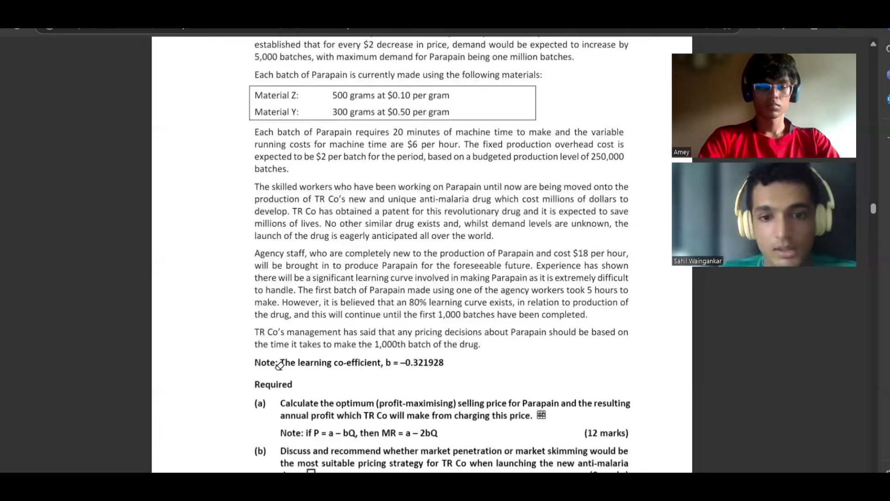
pyautogui.hotkey('alt', 'Tab')
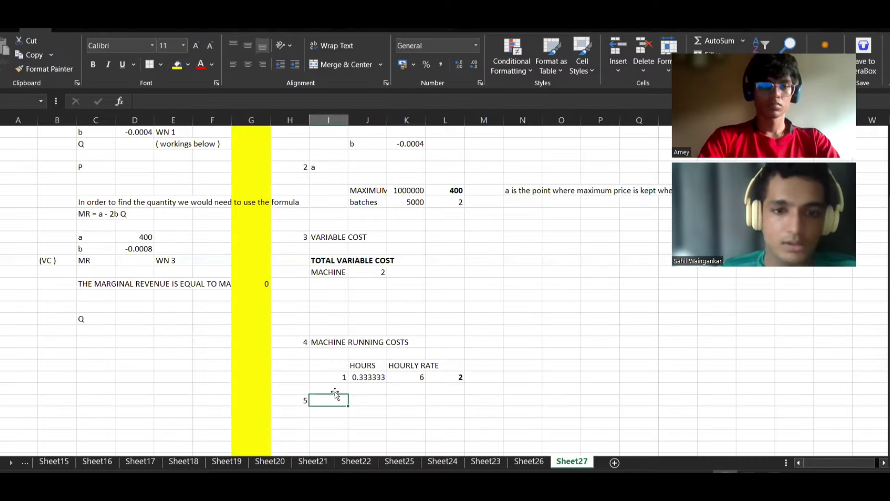
# - Reread the TR Co question document and underline the budgeted production level of 250,000 with the pen
pyautogui.hotkey('alt', 'Tab')
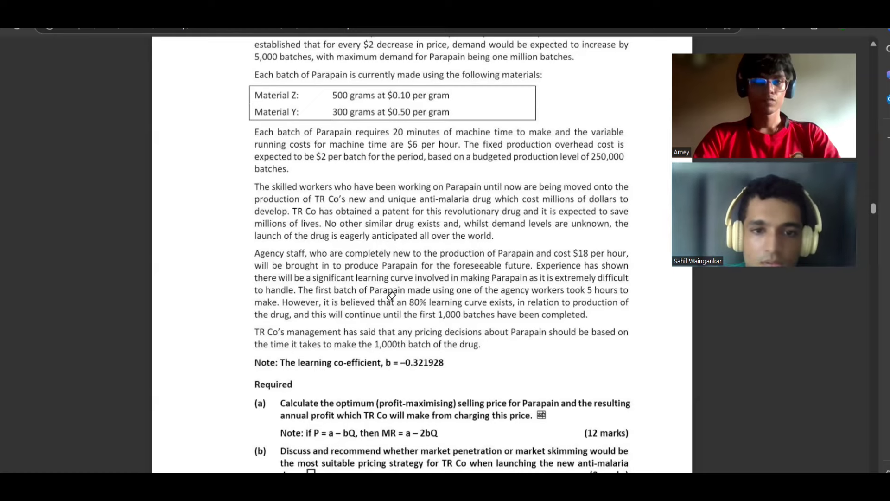
pyautogui.scroll(3, 391, 295)
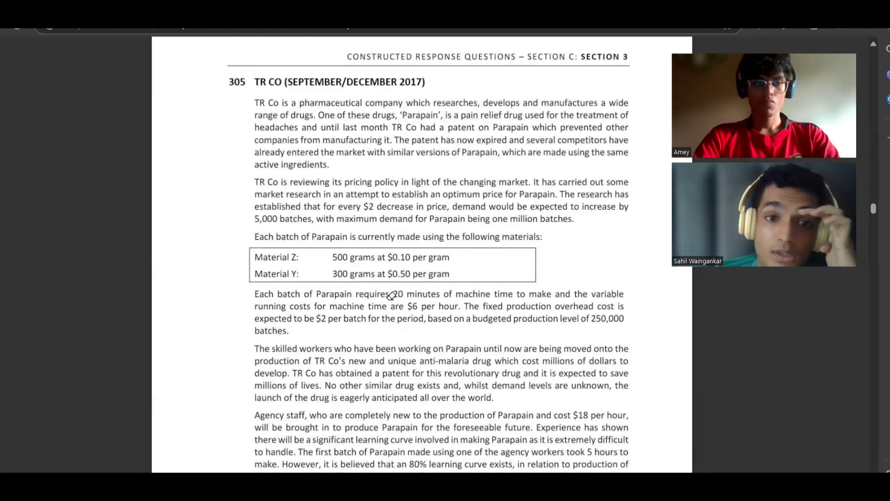
pyautogui.scroll(-2, 392, 295)
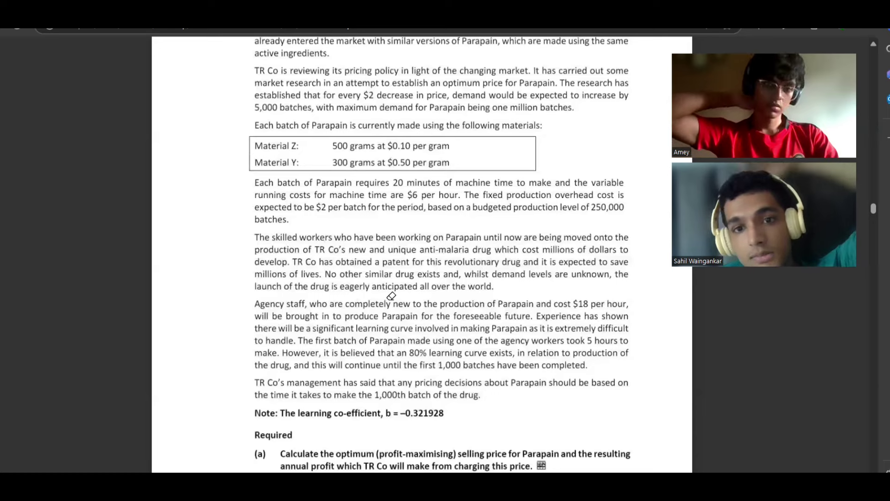
pyautogui.scroll(1, 391, 296)
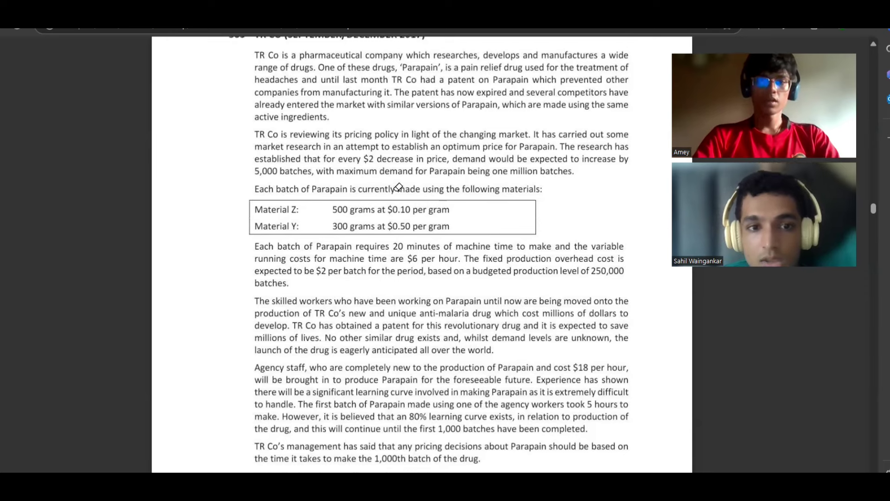
pyautogui.click(68, 48)
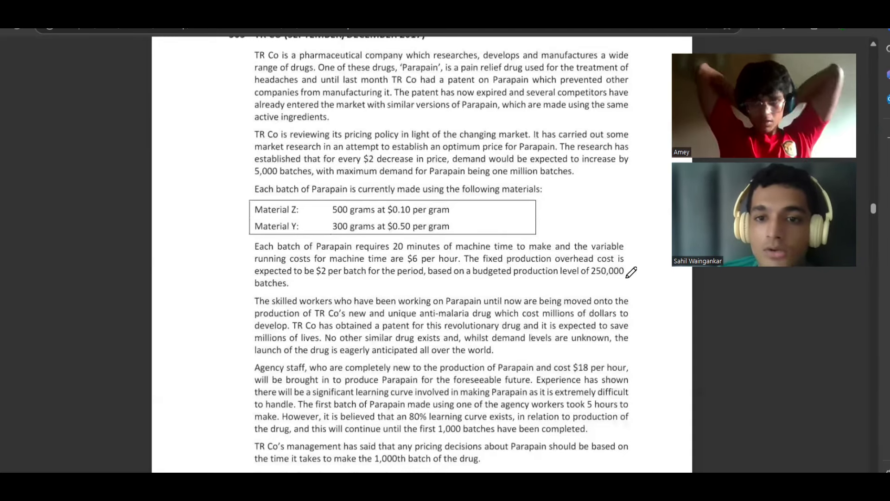
pyautogui.moveTo(628, 279); pyautogui.dragTo(579, 280)
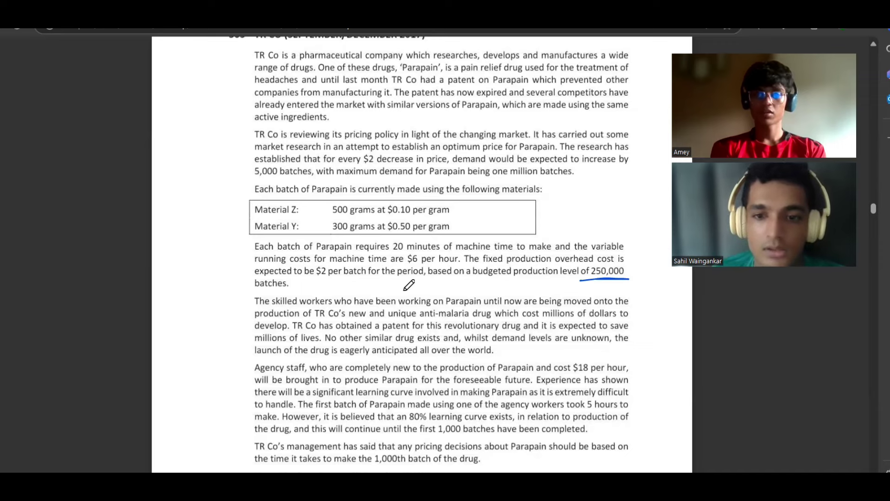
# - Return to the spreadsheet and title working 5 "LABOUR COST" in I32, leaving J34 selected
pyautogui.hotkey('alt', 'Tab')
pyautogui.scroll(-1, 408, 371)
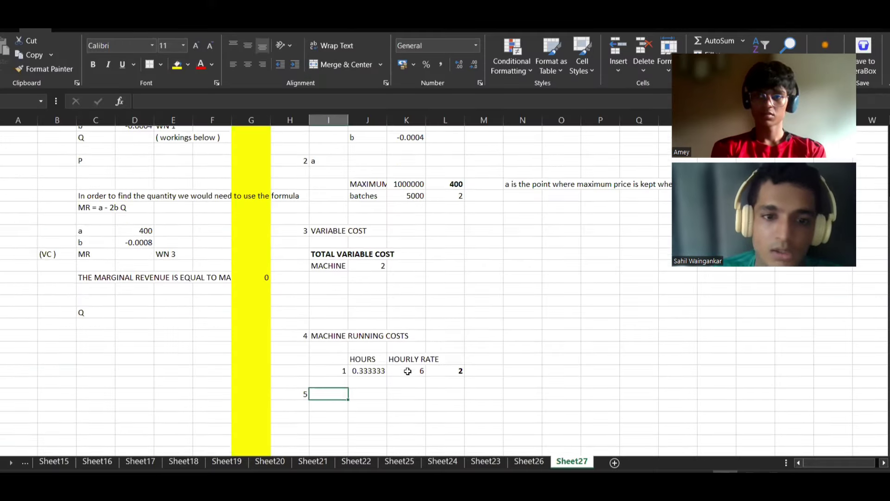
pyautogui.write('LABOUR COST')
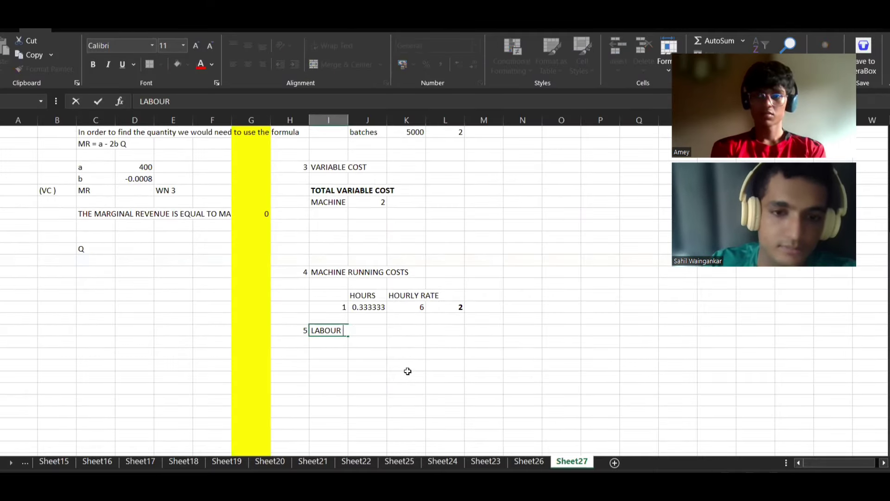
pyautogui.press('Return')
pyautogui.press('Right')
pyautogui.press('Right')
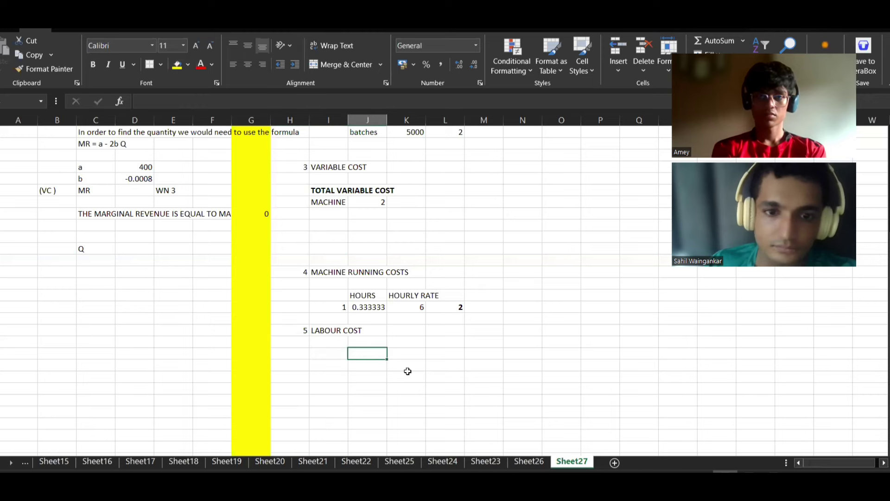
# - Enter the note "LABOUR HAS LEARNING CURVE" in J34 under the LABOUR COST working
pyautogui.write('LA')
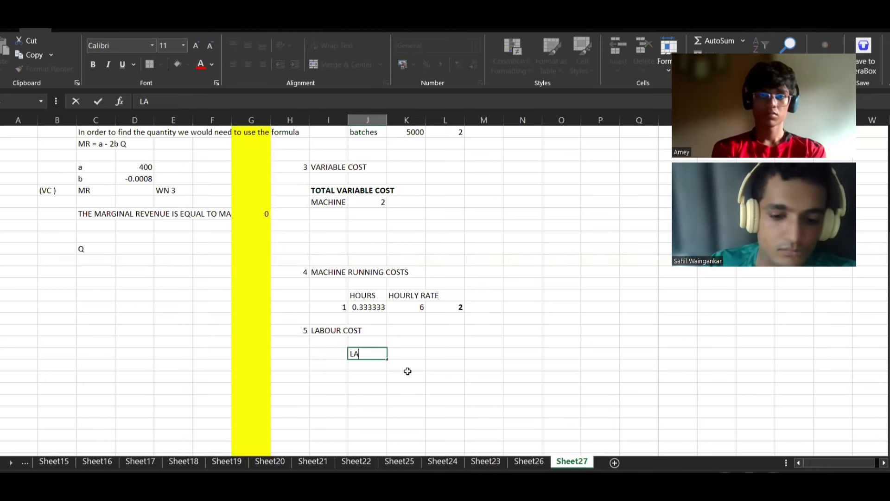
pyautogui.write('BOUR HAS LEARNING CO')
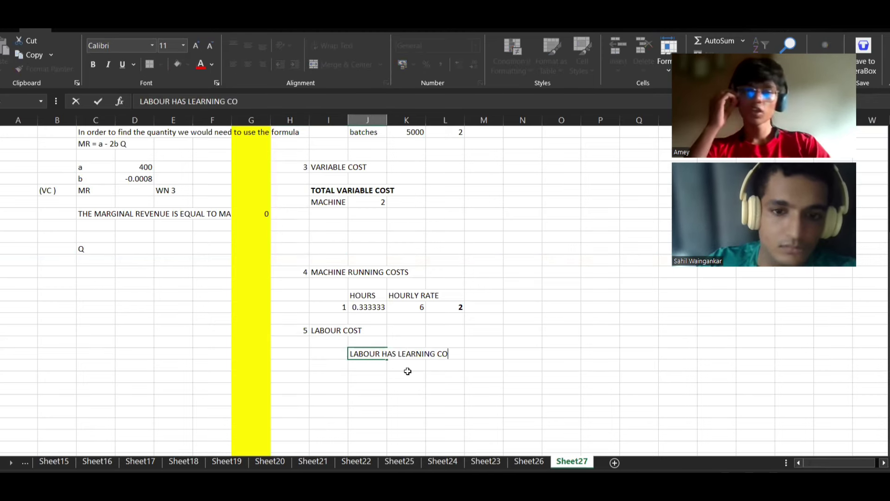
pyautogui.press('BackSpace')
pyautogui.write('URCE')
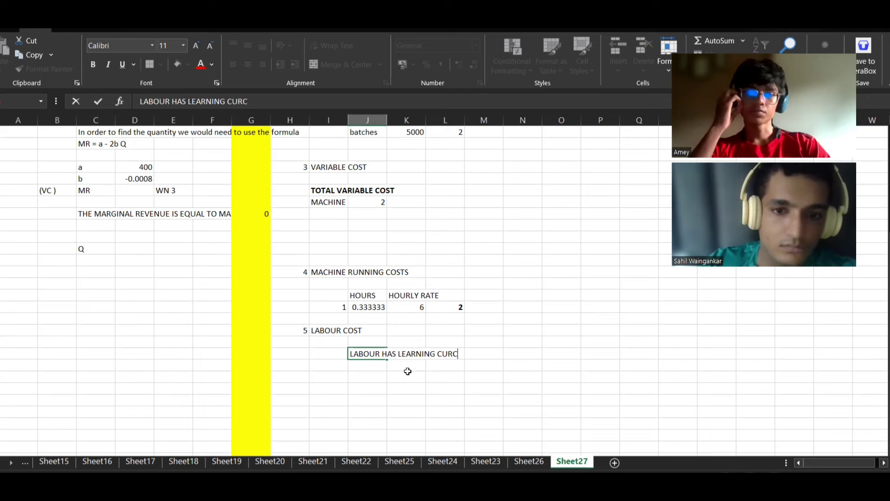
pyautogui.press('BackSpace')
pyautogui.press('BackSpace')
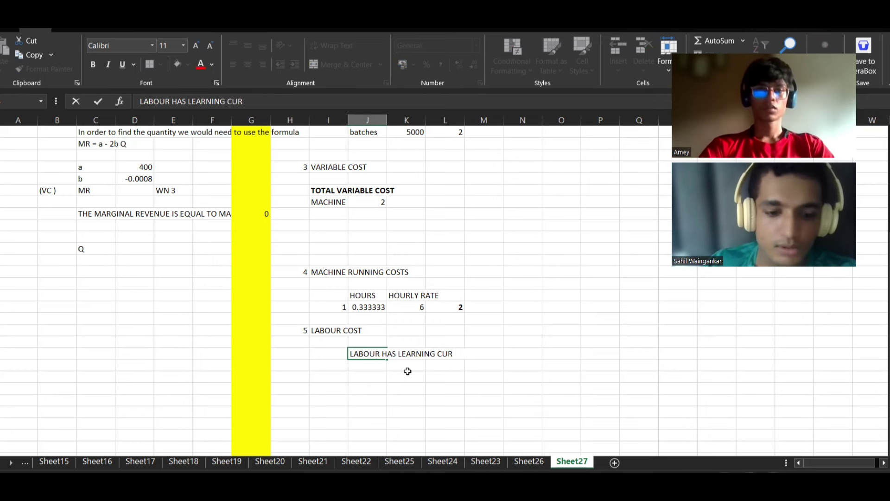
pyautogui.write('VE')
# - Total the variable cost items in K20 beside TOTAL VARIABLE COST with a SUM formula starting at the machine cost in J21
pyautogui.click(401, 188)
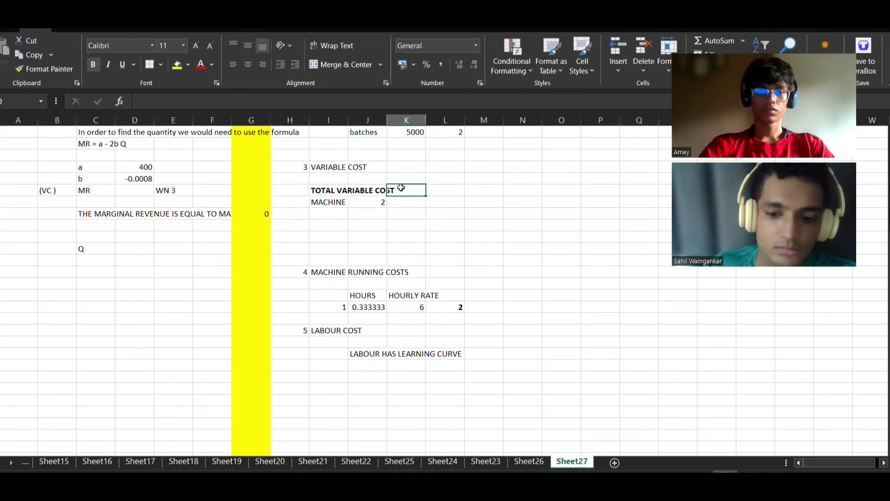
pyautogui.write('=SUM(')
pyautogui.press('Down')
pyautogui.press('Left')
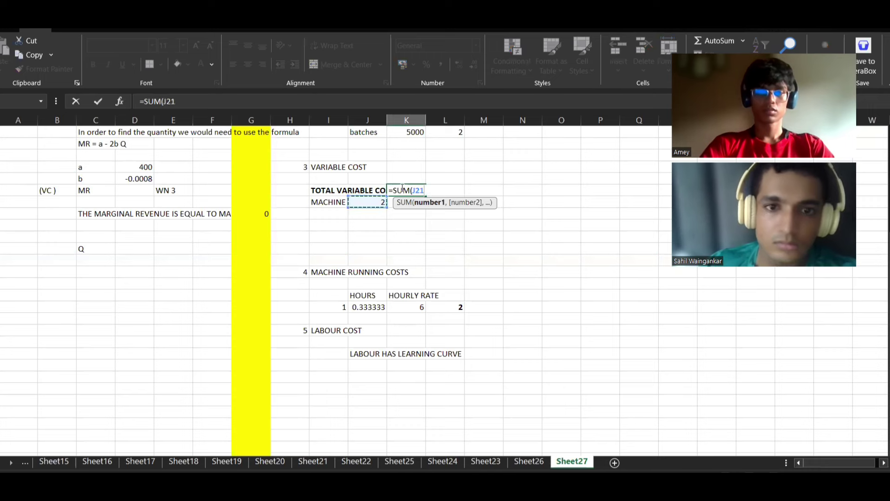
pyautogui.moveTo(367, 202); pyautogui.dragTo(380, 230)
pyautogui.press('Return')
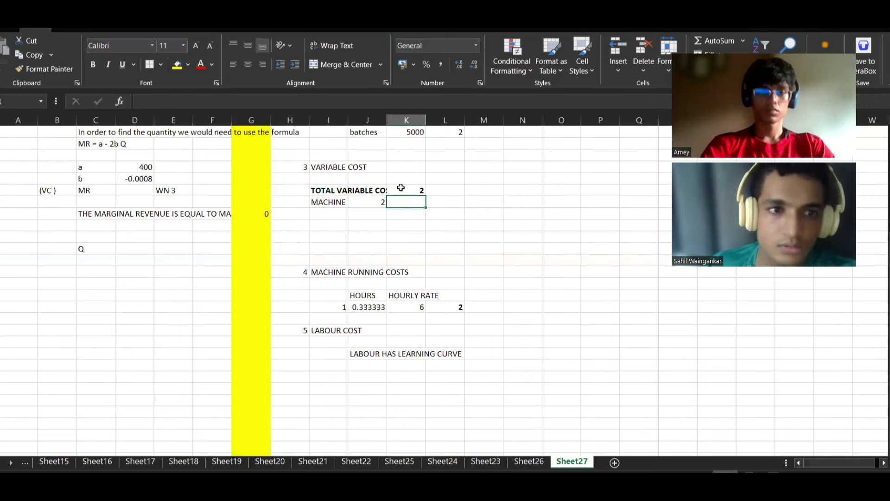
# - Link the MR value in D20 to the machine variable cost in J21
pyautogui.click(143, 189)
pyautogui.write('=')
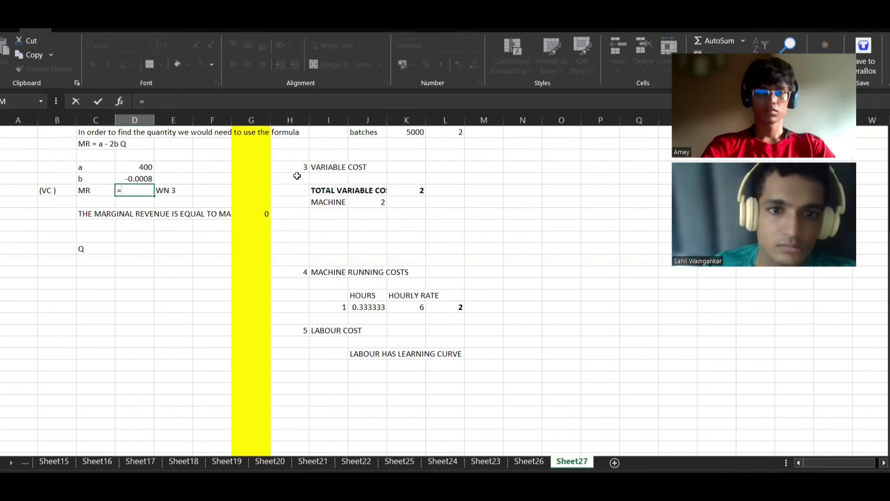
pyautogui.click(379, 203)
pyautogui.press('Return')
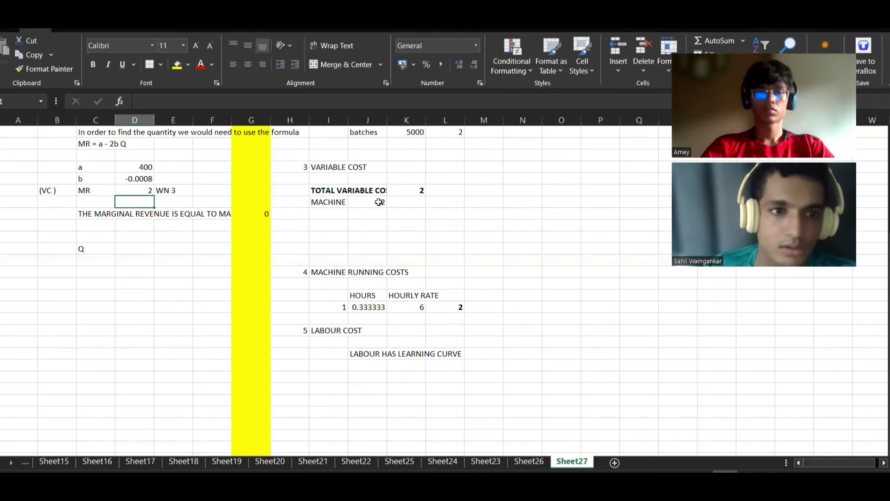
# - Make the statement in C22 about marginal revenue equalling marginal cost bold
pyautogui.click(107, 248)
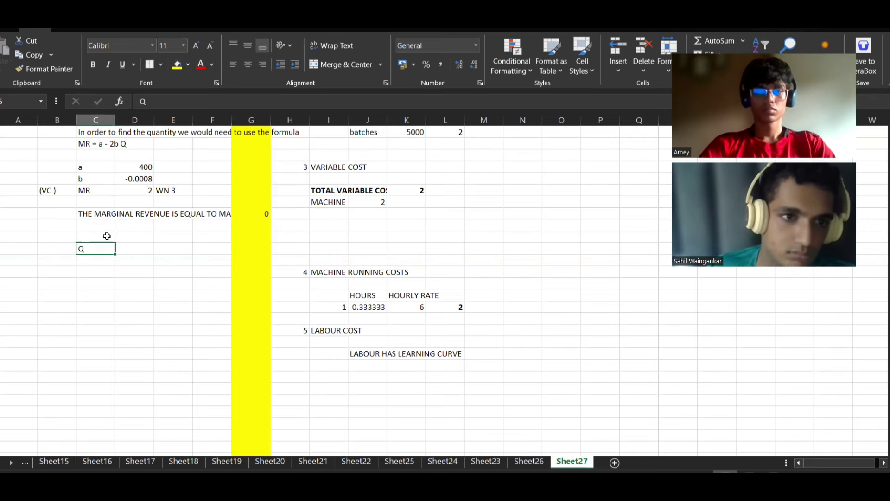
pyautogui.click(109, 213)
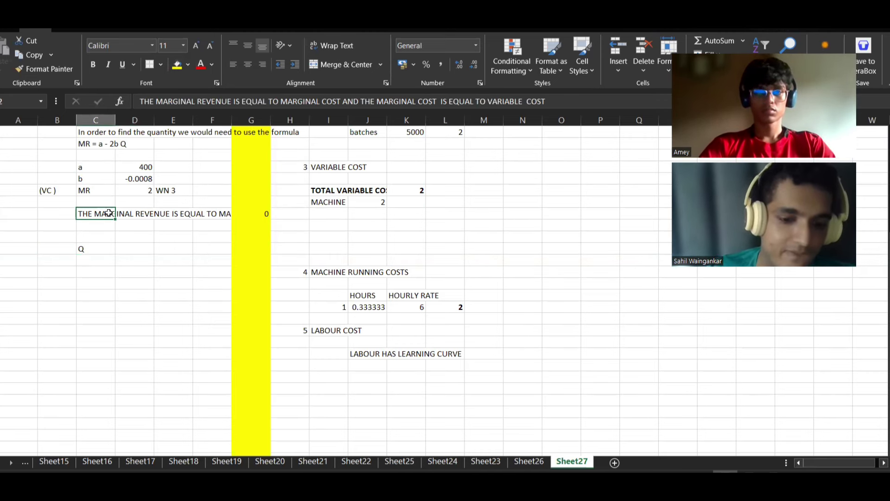
pyautogui.hotkey('ctrl', 'b')
# - Calculate a minus MR in D23 with the formula =D18-D20
pyautogui.doubleClick(149, 225)
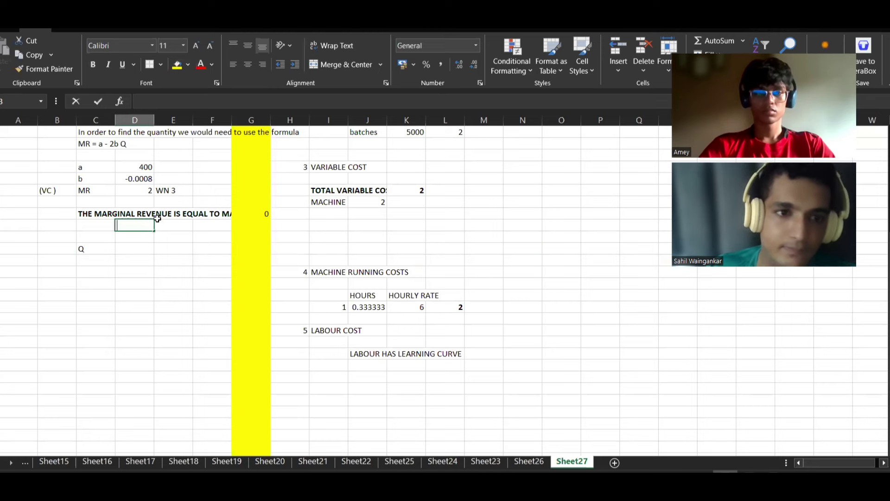
pyautogui.write('=')
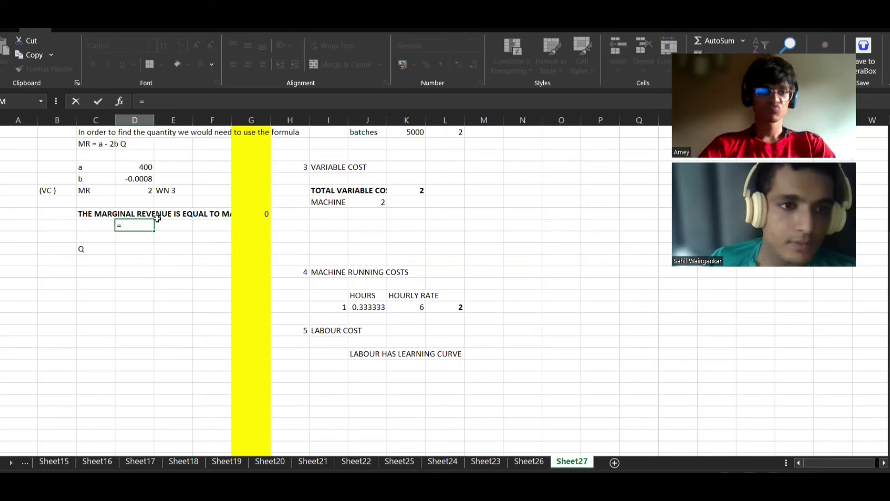
pyautogui.press('Up')
pyautogui.press('Up')
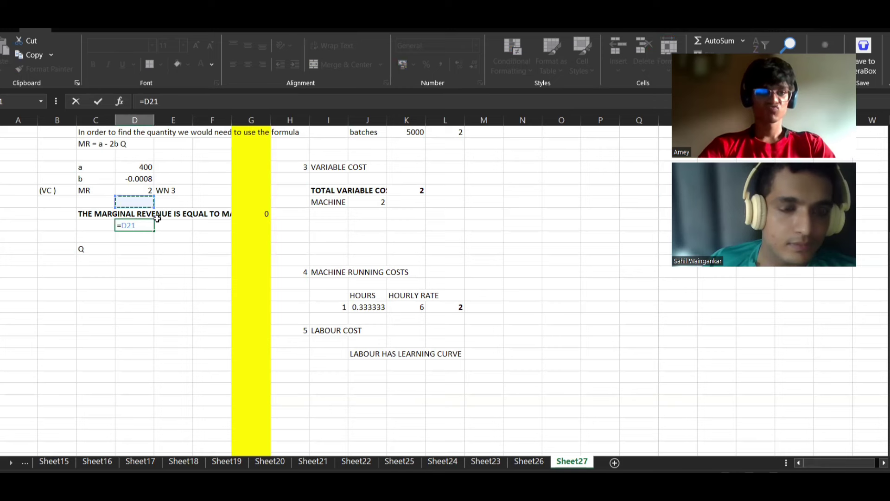
pyautogui.press('Up')
pyautogui.press('Up')
pyautogui.press('Up')
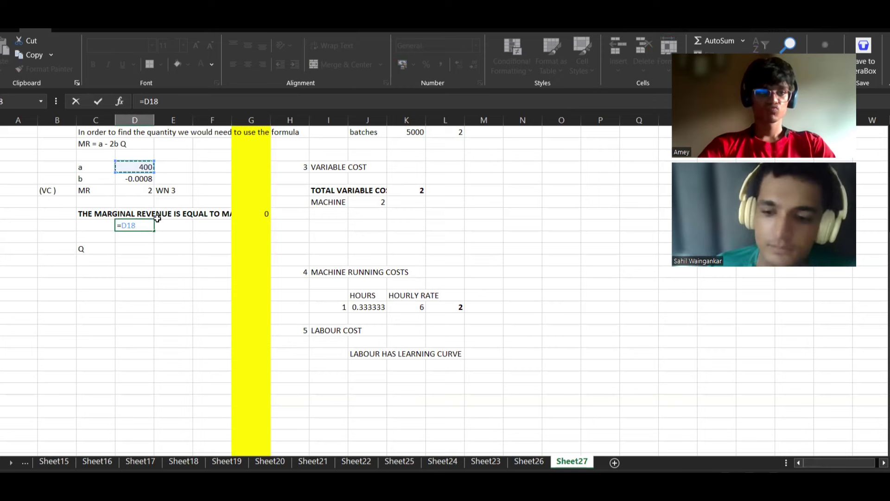
pyautogui.write('-')
pyautogui.press('Up')
pyautogui.press('Up')
pyautogui.press('Up')
pyautogui.press('Return')
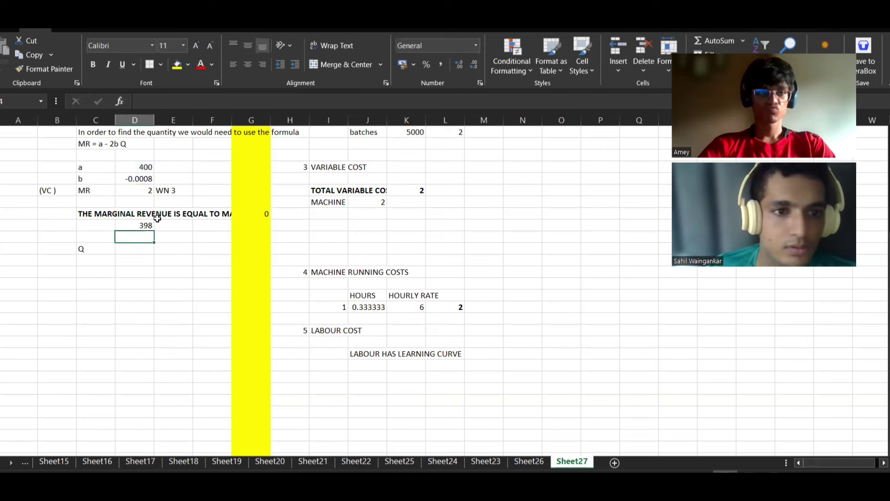
# - Calculate the quantity Q in D25 by dividing the difference by b with the formula =D23/D19
pyautogui.write('=')
pyautogui.press('Up')
pyautogui.write('/')
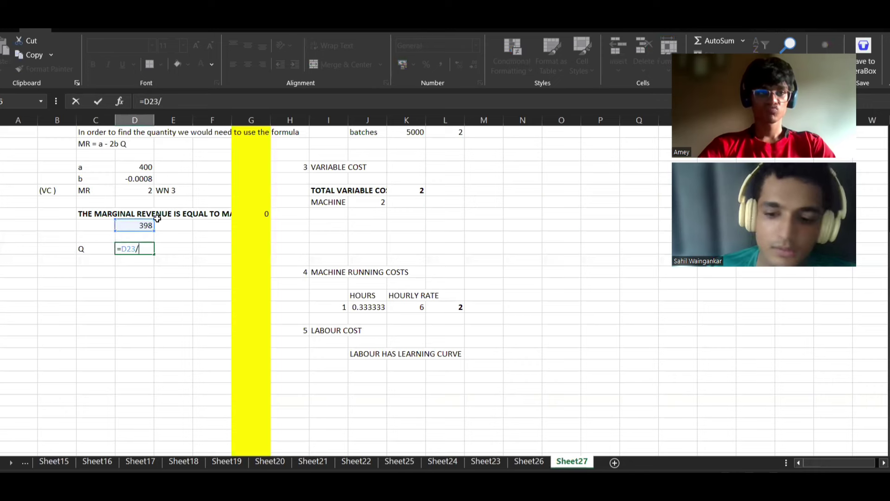
pyautogui.press('Up')
pyautogui.press('Up')
pyautogui.press('Up')
pyautogui.press('Up')
pyautogui.press('Up')
pyautogui.press('Return')
pyautogui.press('Up')
pyautogui.press('Up')
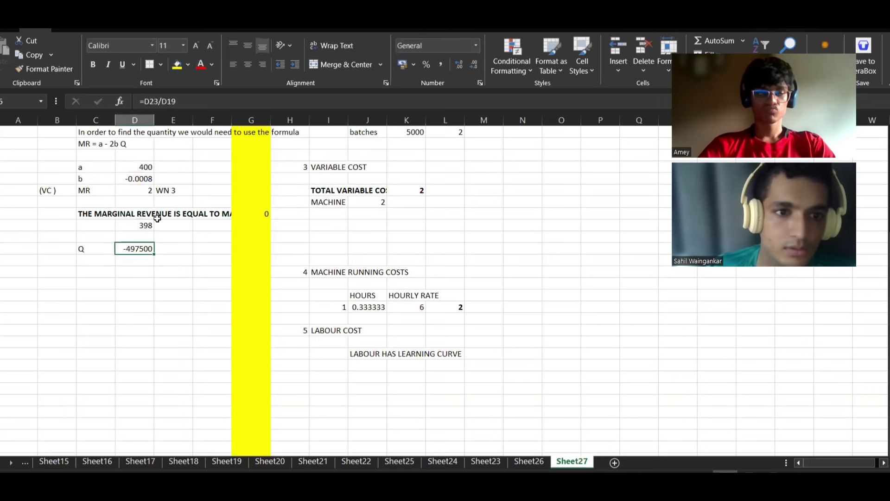
# - Reverse the sign of the Q formula in D25 so it reads =-D23/D19
pyautogui.press('Left')
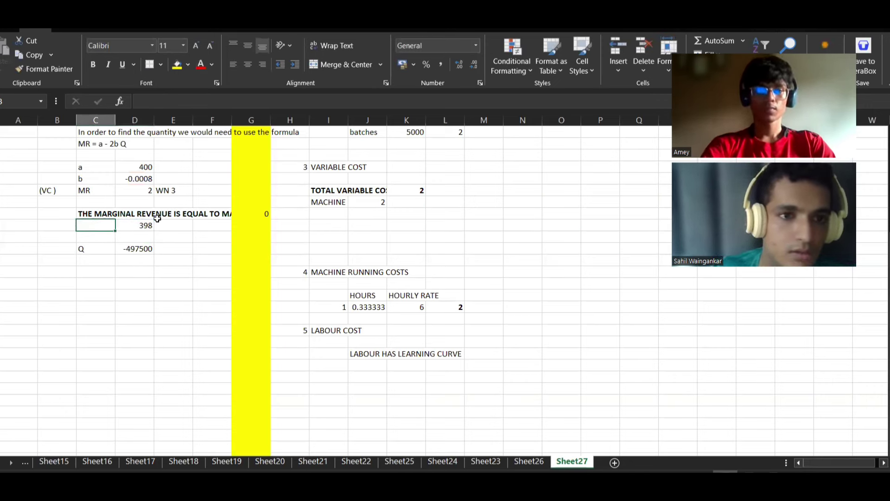
pyautogui.press('Right')
pyautogui.press('Down')
pyautogui.press('Down')
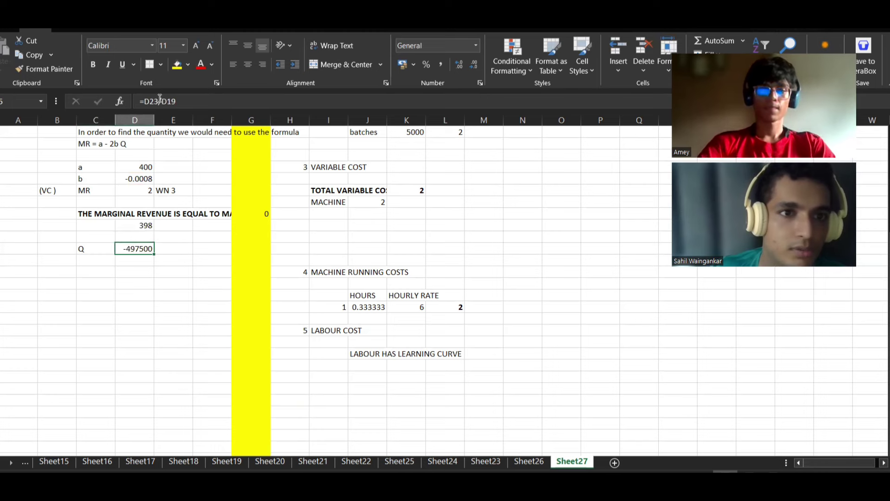
pyautogui.press('F2')
pyautogui.press('Home')
pyautogui.press('Right')
pyautogui.write('-')
pyautogui.press('Return')
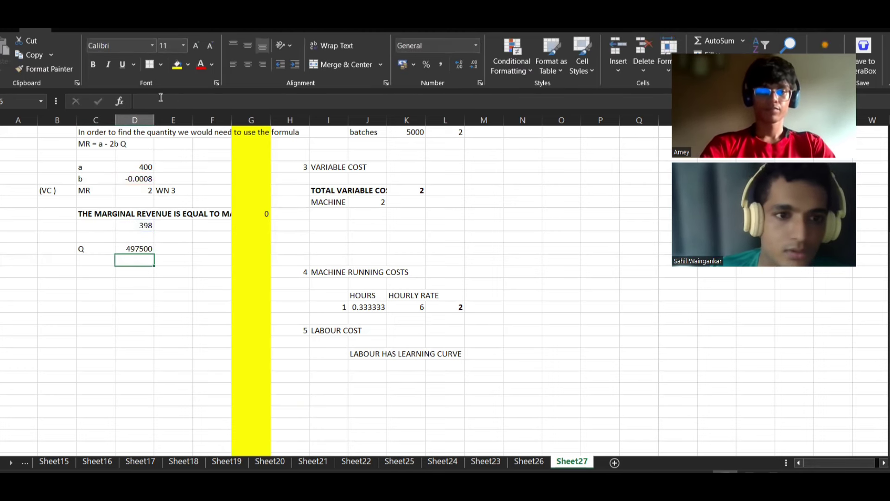
# - Label the difference row "a-MR" in C23
pyautogui.click(98, 221)
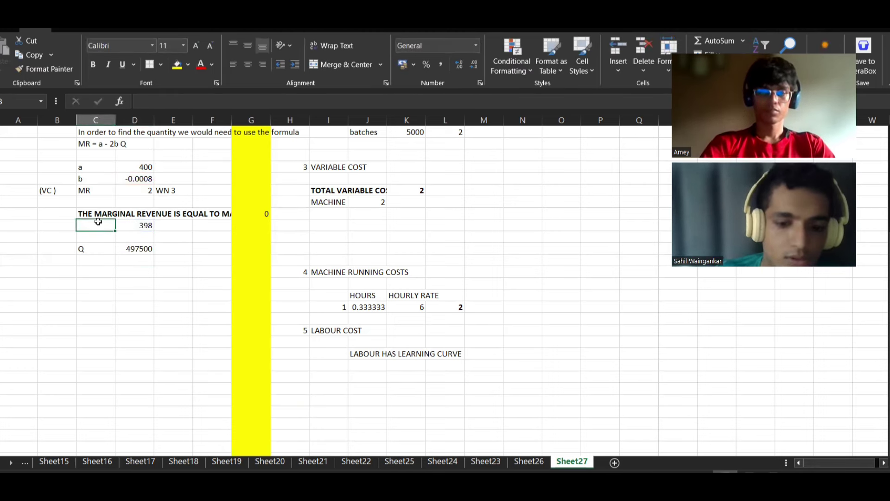
pyautogui.write('MR')
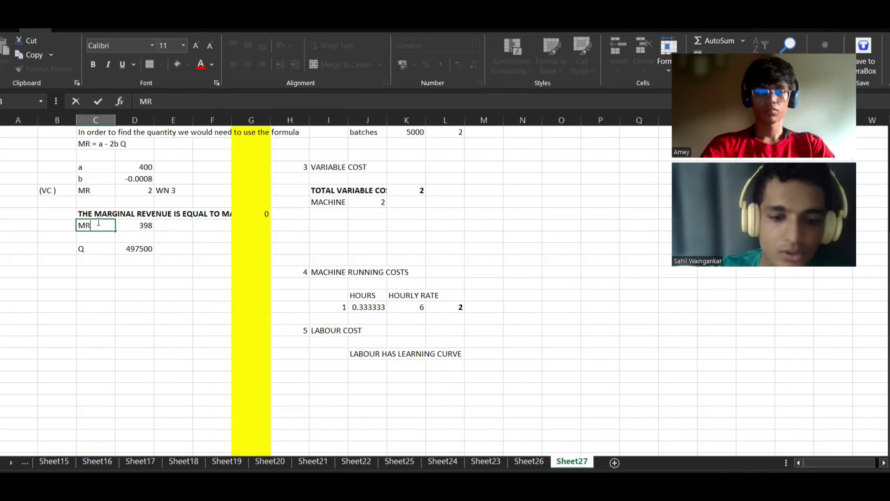
pyautogui.press('BackSpace')
pyautogui.press('BackSpace')
pyautogui.write('a-')
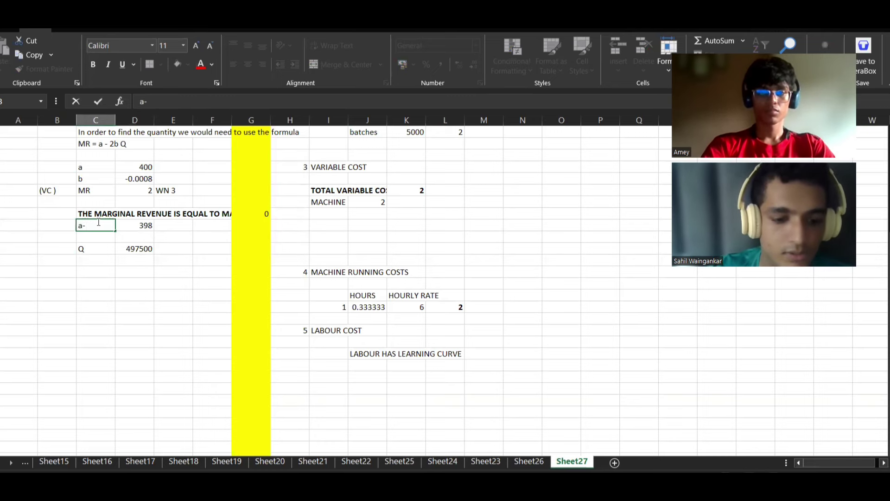
pyautogui.write('MR')
# - Link Q in D10 of the selling price section to the quantity calculated in D25
pyautogui.scroll(1, 136, 314)
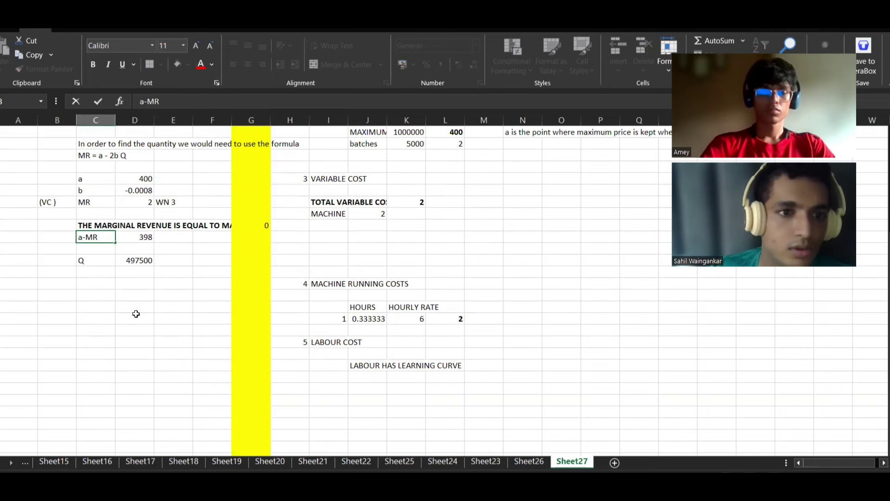
pyautogui.scroll(4, 136, 314)
pyautogui.click(142, 237)
pyautogui.write('=')
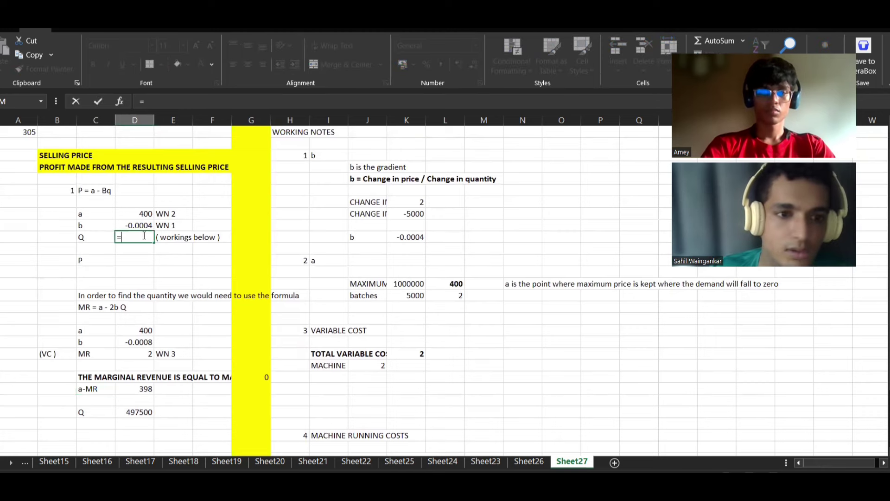
pyautogui.click(147, 412)
pyautogui.press('Return')
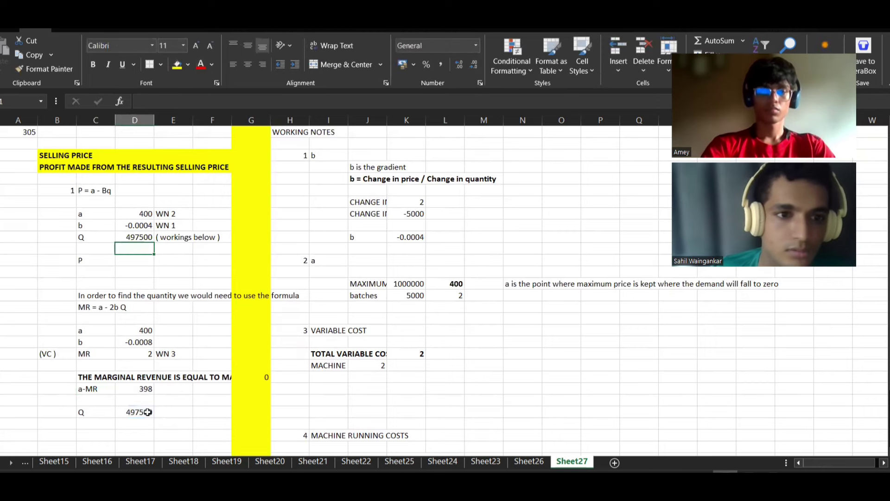
pyautogui.click(128, 259)
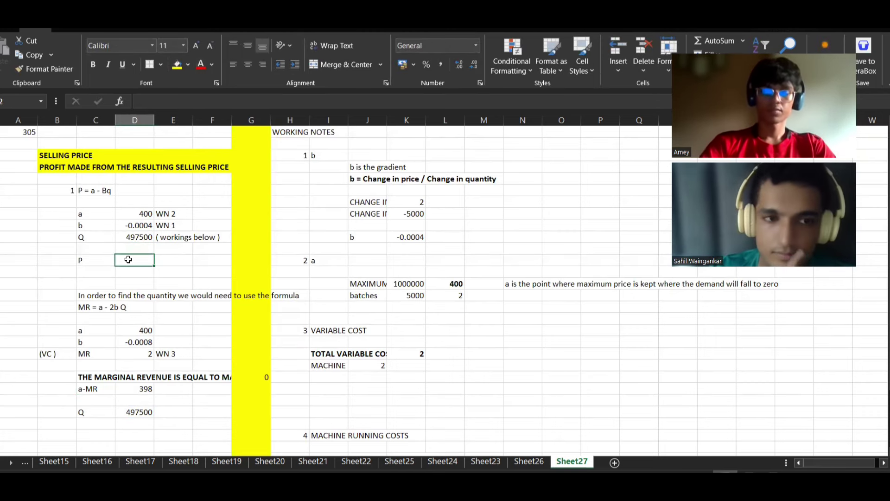
pyautogui.write('=')
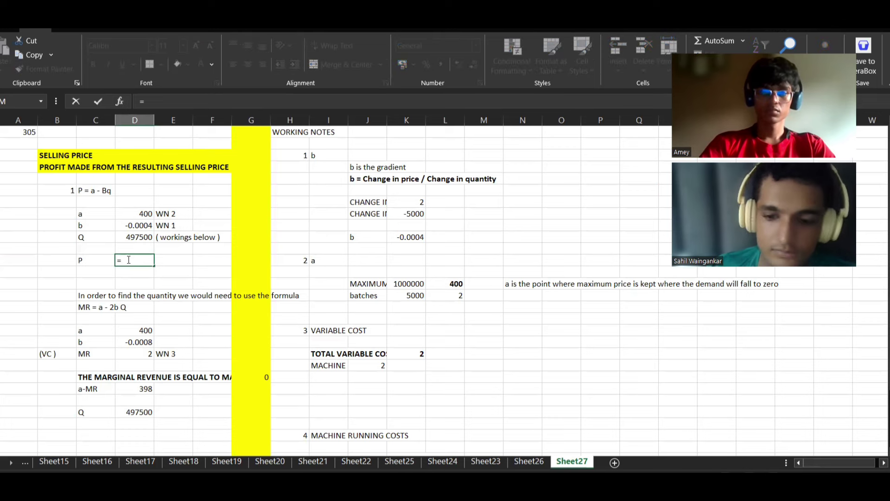
pyautogui.press('Escape')
# - Move the "P" label from C12 down to C13, freeing the row above it
pyautogui.press('Left')
pyautogui.hotkey('ctrl', 'c')
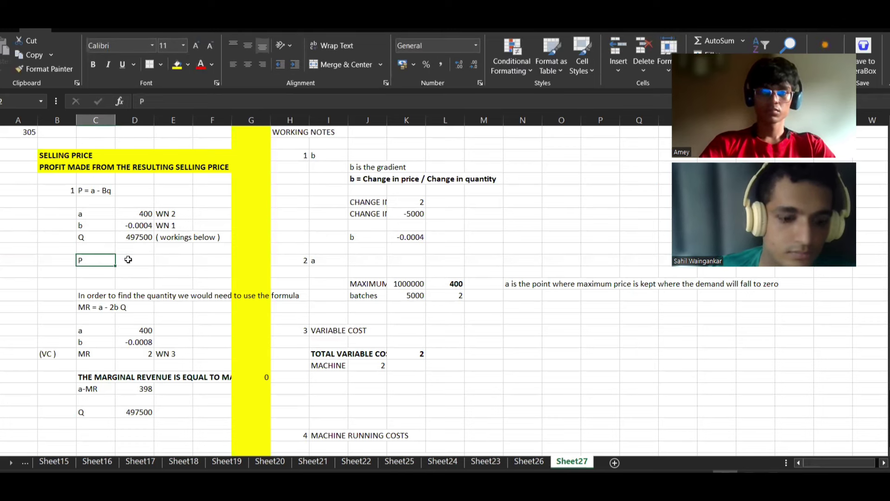
pyautogui.press('Down')
pyautogui.hotkey('ctrl', 'v')
pyautogui.click(128, 259)
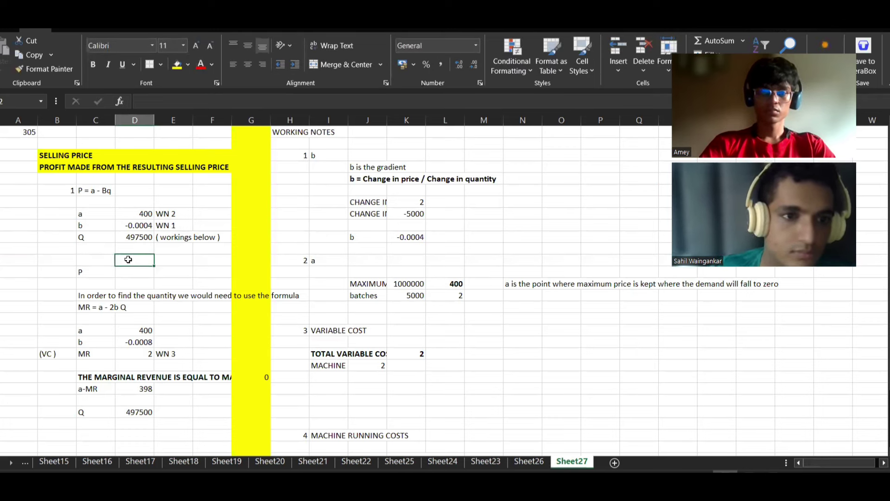
# - Label the freed cell C12 "bQ" above the P row
pyautogui.press('Left')
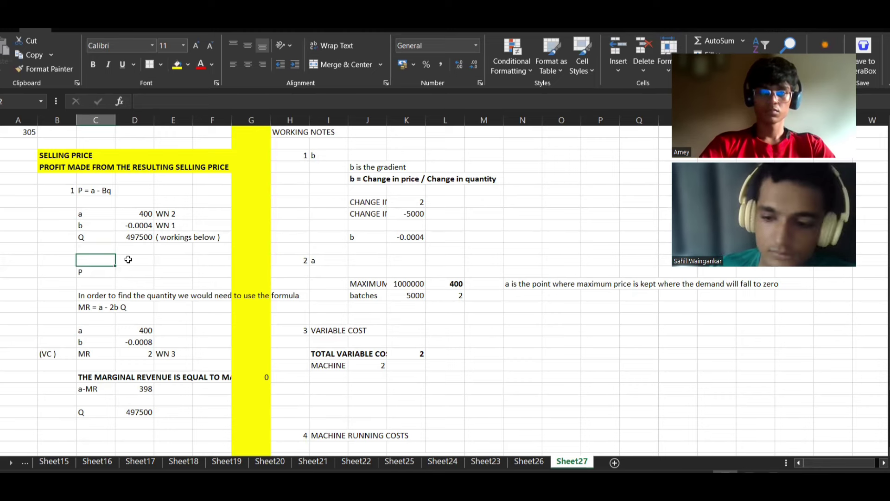
pyautogui.write('b')
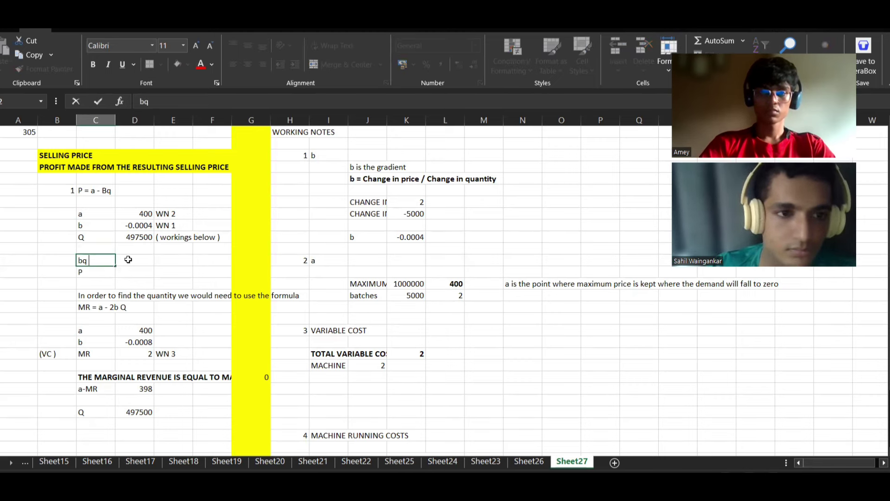
pyautogui.write('q')
pyautogui.press('BackSpace')
pyautogui.press('BackSpace')
pyautogui.write('Bq')
pyautogui.click(128, 259)
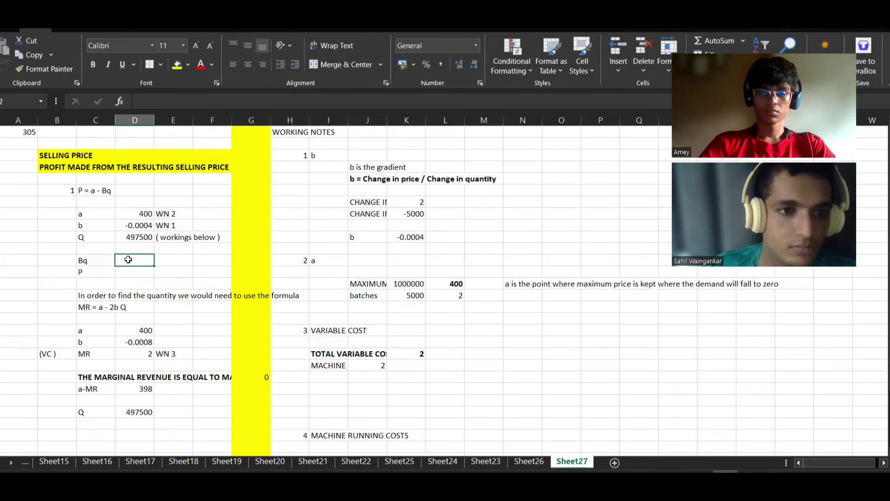
pyautogui.press('Left')
pyautogui.write('bQ')
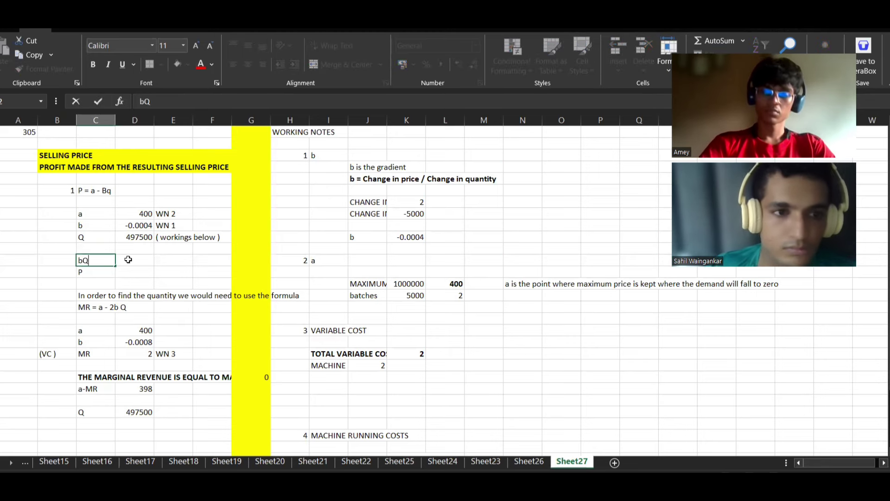
# - Calculate bQ in D12 by multiplying Q in D10 by b in D9
pyautogui.click(128, 259)
pyautogui.write('=')
pyautogui.press('Up')
pyautogui.press('Up')
pyautogui.press('Up')
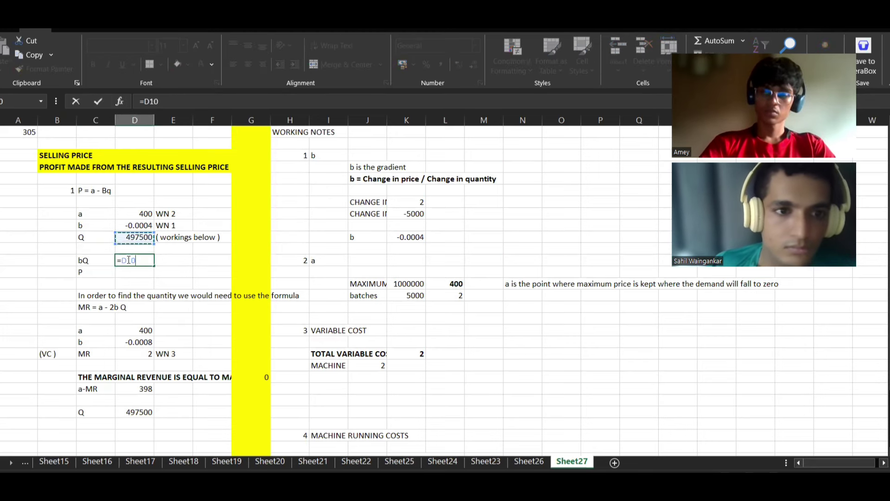
pyautogui.write('*')
pyautogui.press('Up')
pyautogui.press('Up')
pyautogui.press('Return')
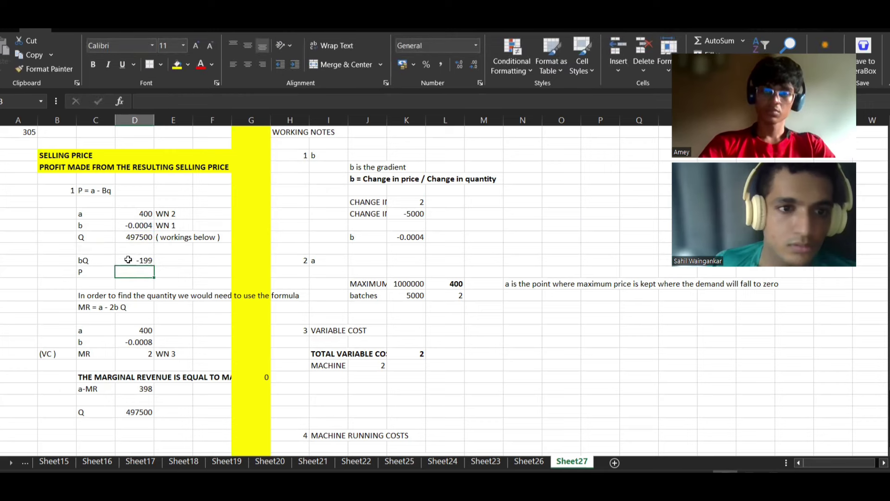
# - Calculate P in D13 as a in D8 plus bQ in D12, and make the P row's label and value bold
pyautogui.write('=')
pyautogui.press('Up')
pyautogui.press('Up')
pyautogui.press('Up')
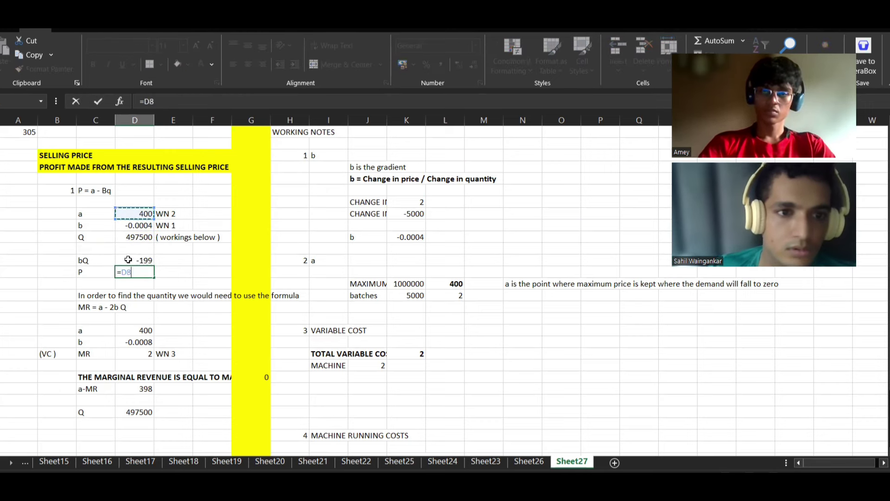
pyautogui.write('+')
pyautogui.press('Up')
pyautogui.press('Return')
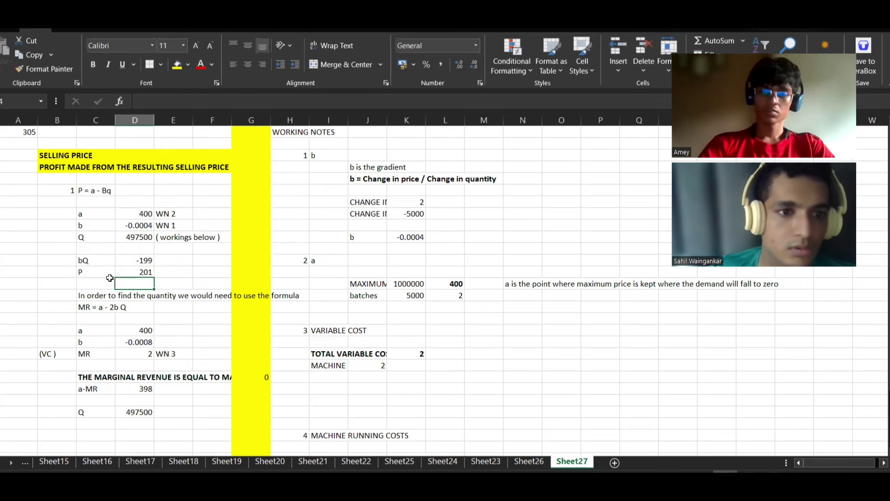
pyautogui.moveTo(94, 271); pyautogui.dragTo(150, 272)
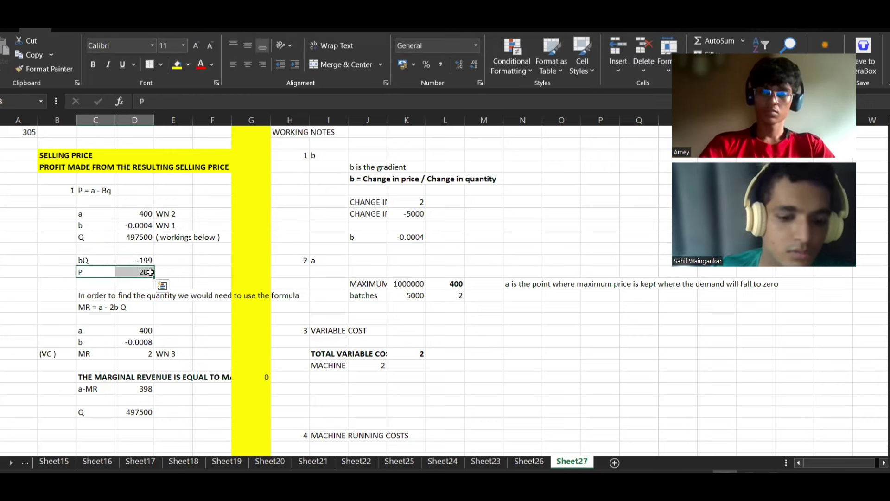
# - Link the SELLING PRICE heading's value in D3 to the calculated P in D13
pyautogui.click(122, 154)
pyautogui.write('=')
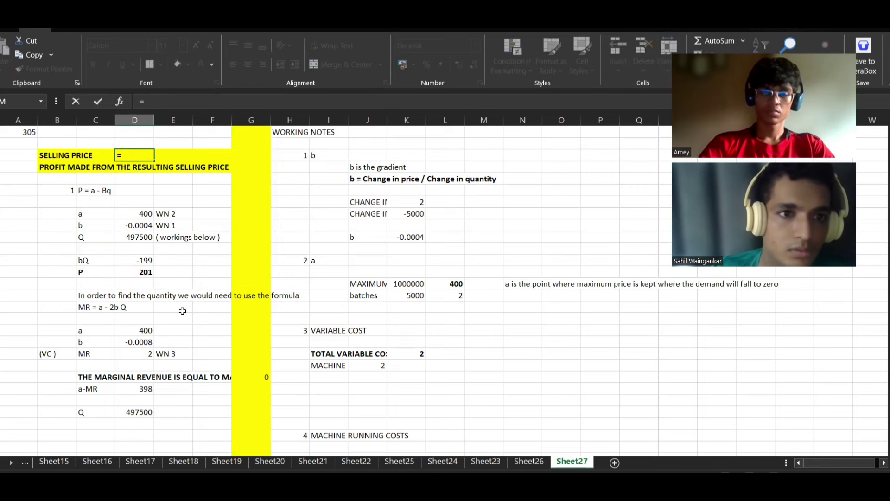
pyautogui.click(143, 271)
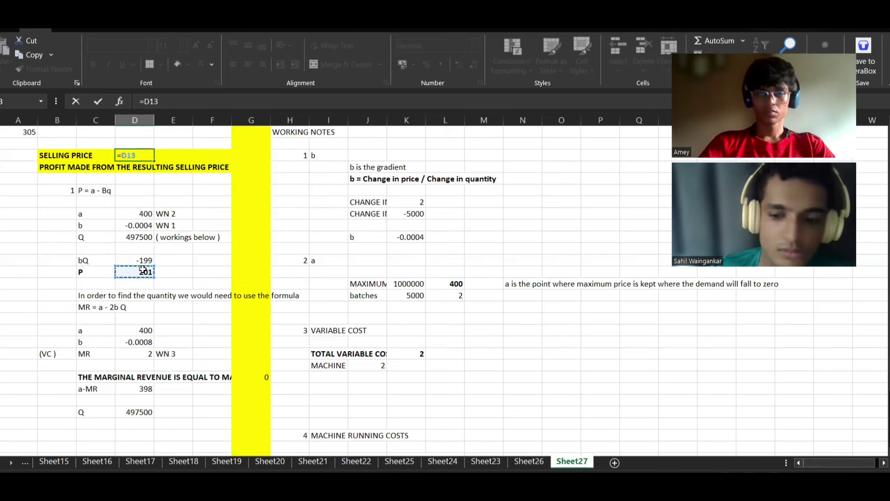
pyautogui.press('Return')
# - Fill the P label and value in C13:D13 with yellow
pyautogui.moveTo(93, 272); pyautogui.dragTo(143, 272)
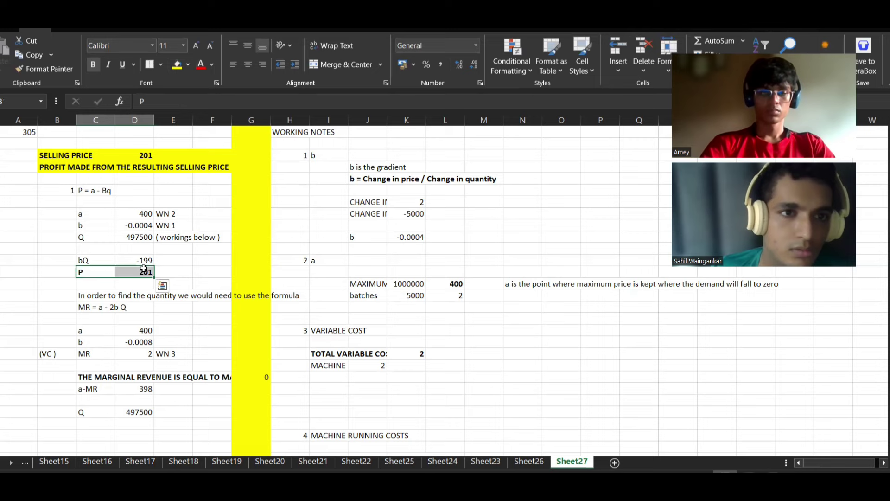
pyautogui.click(176, 65)
pyautogui.click(251, 213)
# - Review the agency labour details in the question document and enter the note "Thus we need to use the formula" in K36 under LABOUR COST
pyautogui.scroll(-3, 271, 219)
pyautogui.scroll(-2, 271, 219)
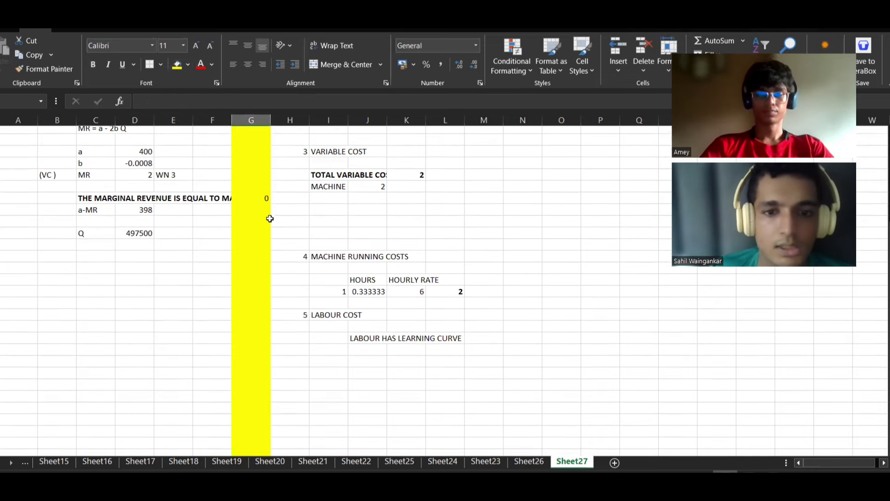
pyautogui.click(407, 369)
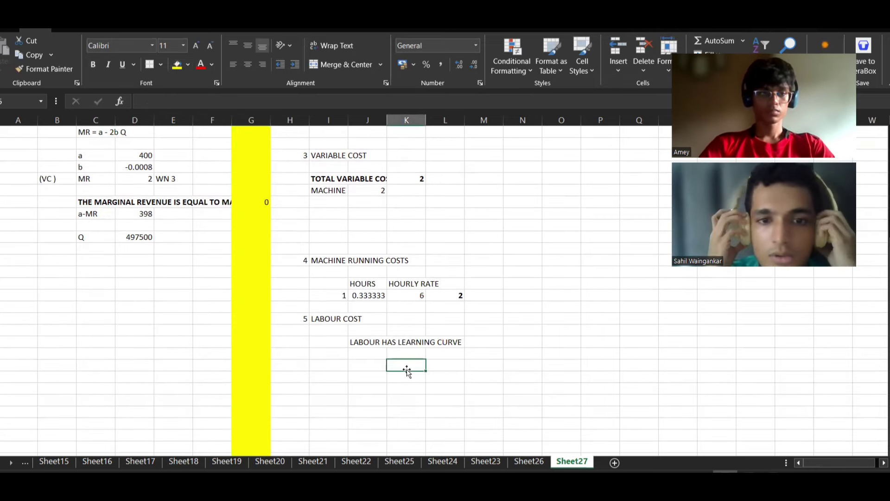
pyautogui.hotkey('alt', 'Tab')
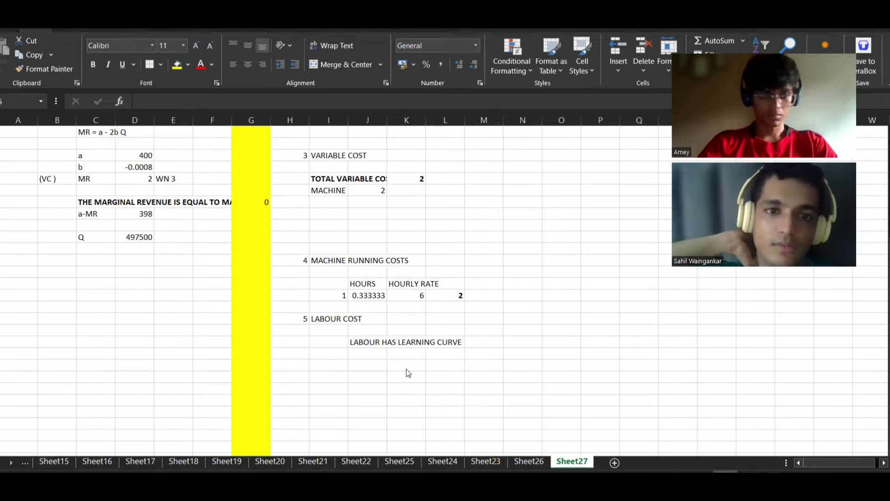
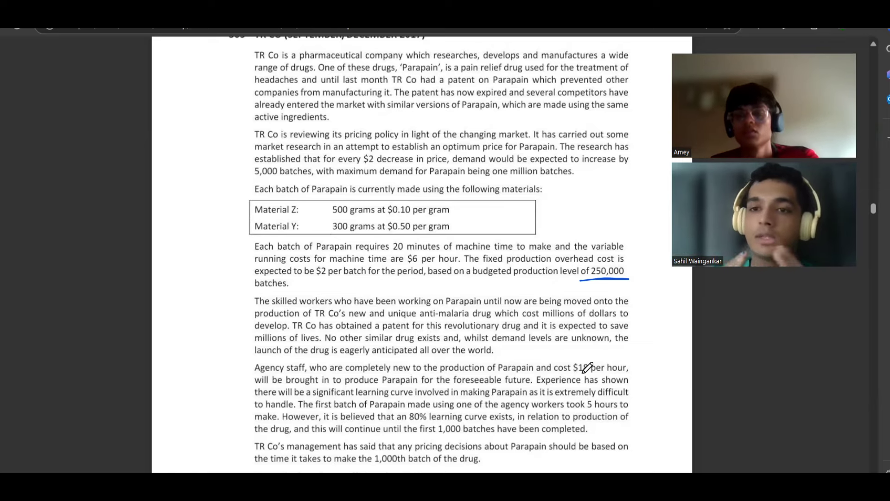
pyautogui.hotkey('alt', 'Tab')
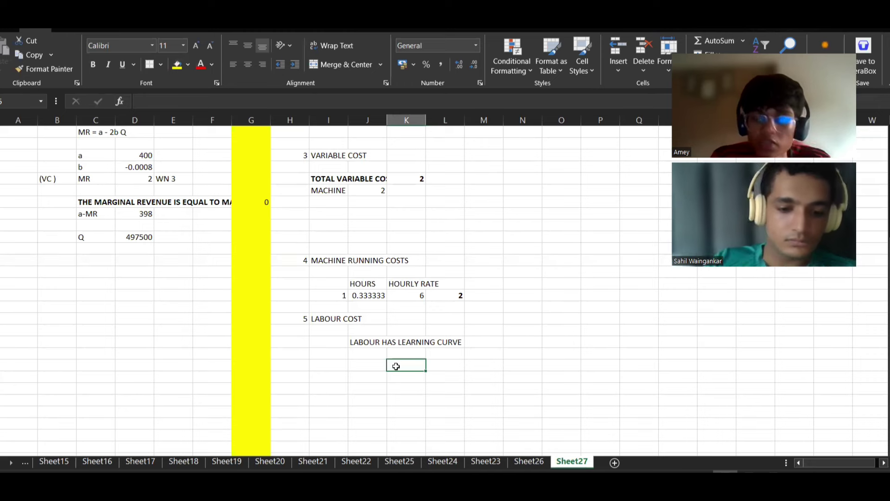
pyautogui.write('Thus we need to')
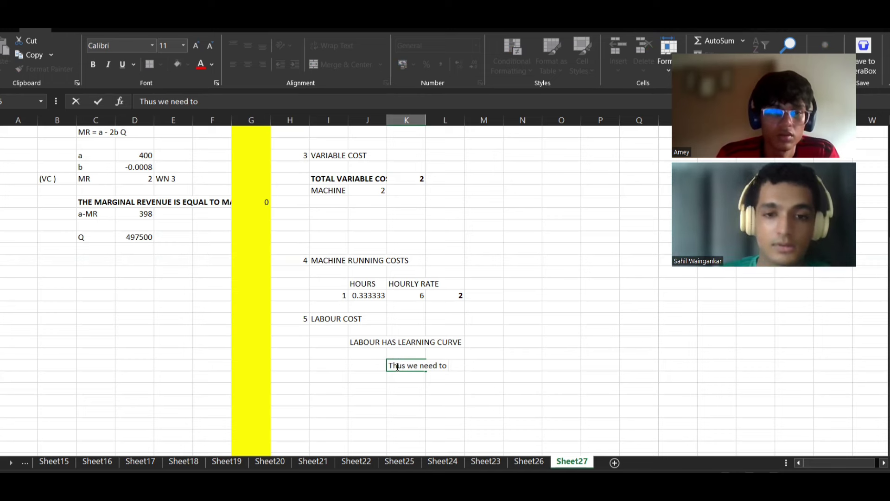
pyautogui.write('us the')
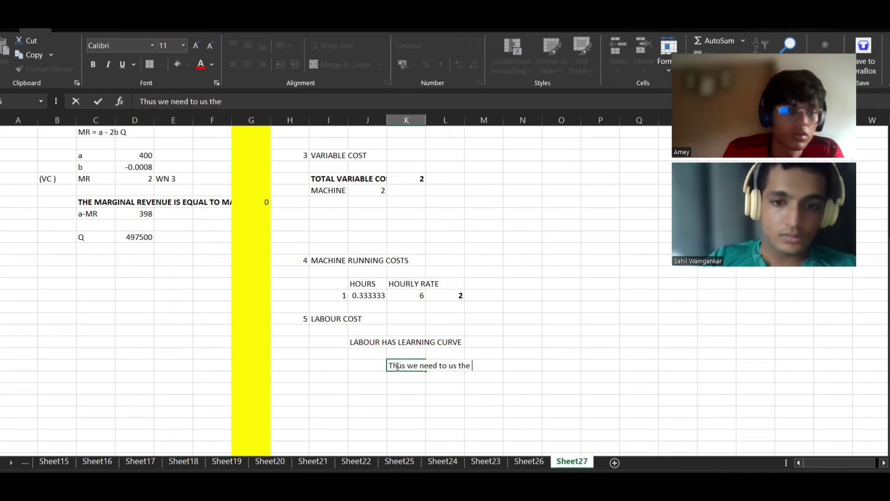
pyautogui.press('BackSpace')
pyautogui.press('BackSpace')
pyautogui.press('BackSpace')
pyautogui.press('BackSpace')
pyautogui.write('e t')
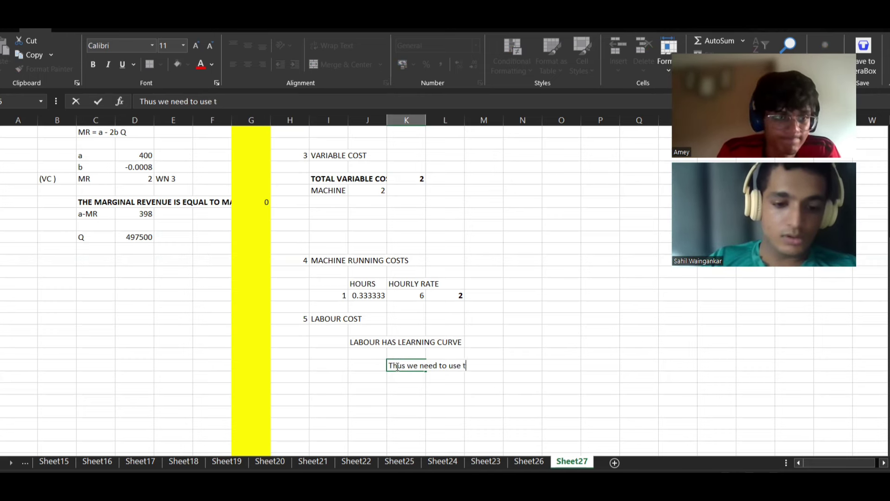
pyautogui.write('he formula')
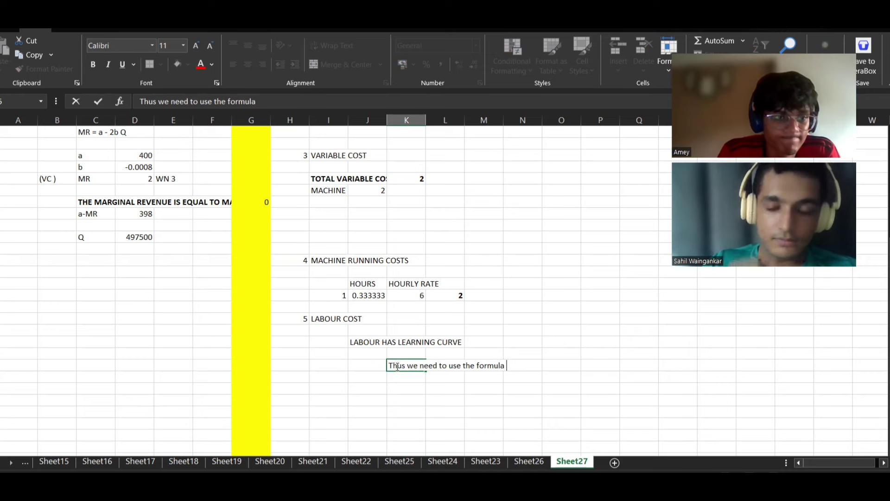
pyautogui.press('Return')
# - Write the learning curve formula "Y = a * x ^ b" in K37 beneath the note
pyautogui.write('Y')
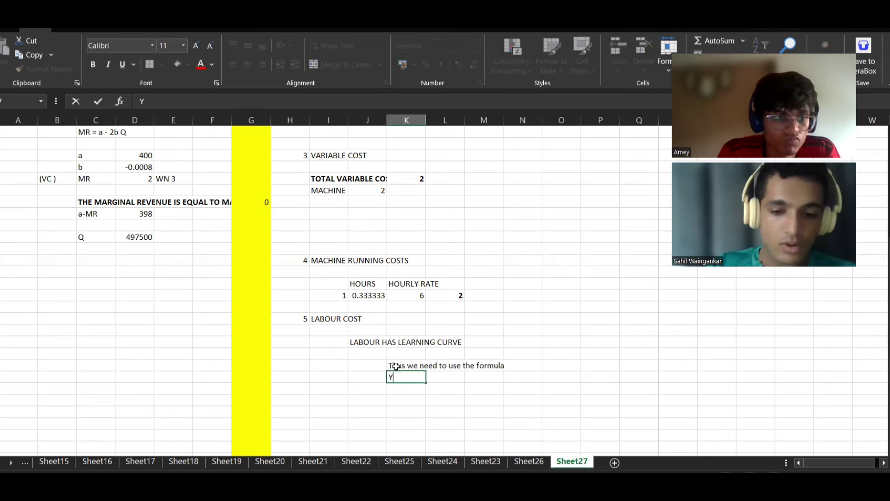
pyautogui.write(' =')
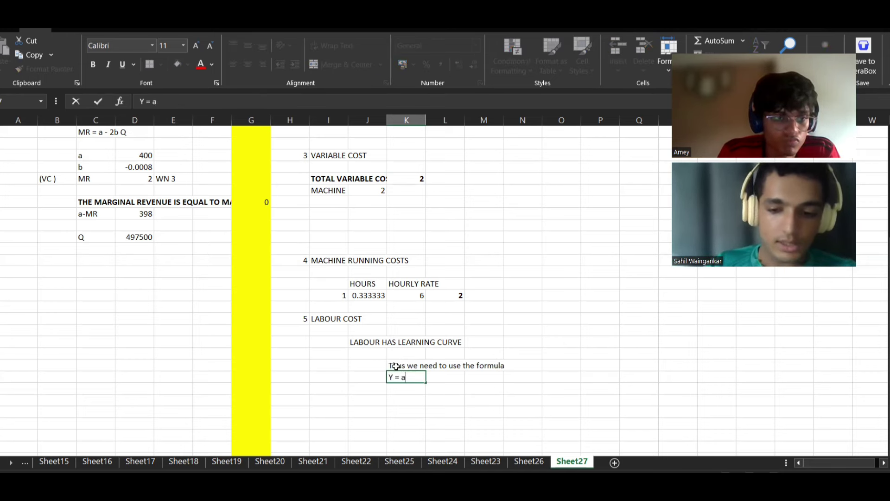
pyautogui.write(' a * ')
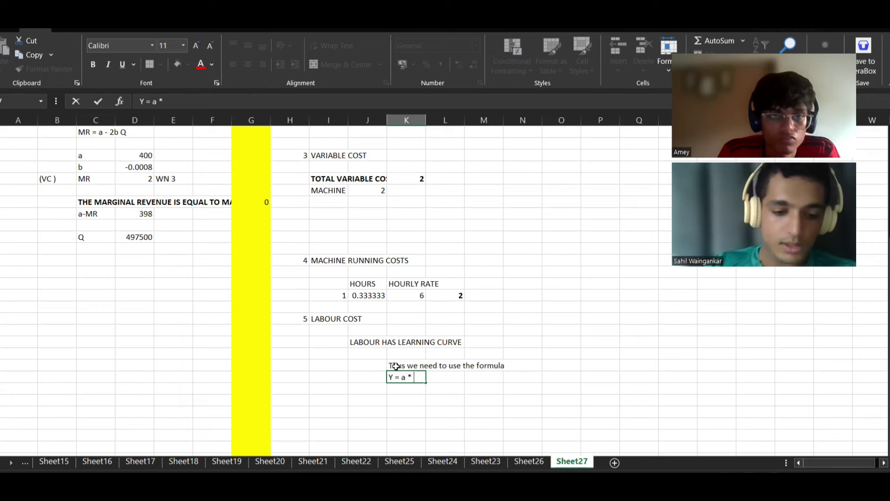
pyautogui.write('x')
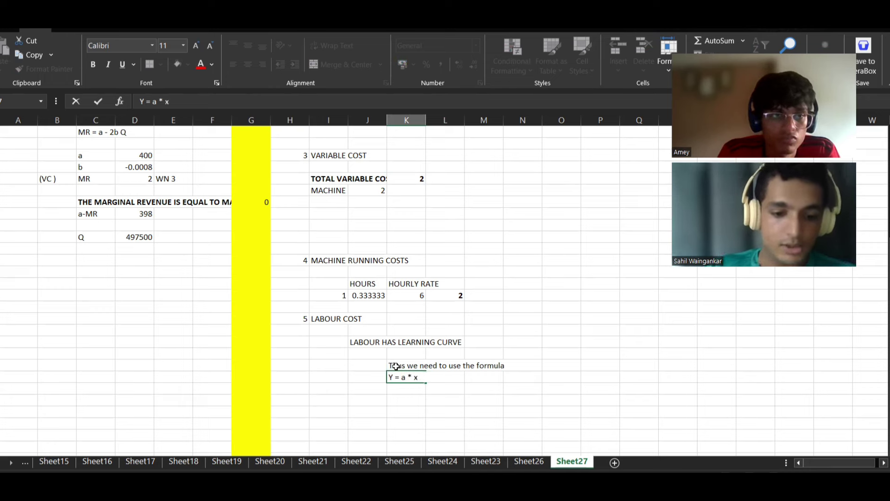
pyautogui.write(' ^ b')
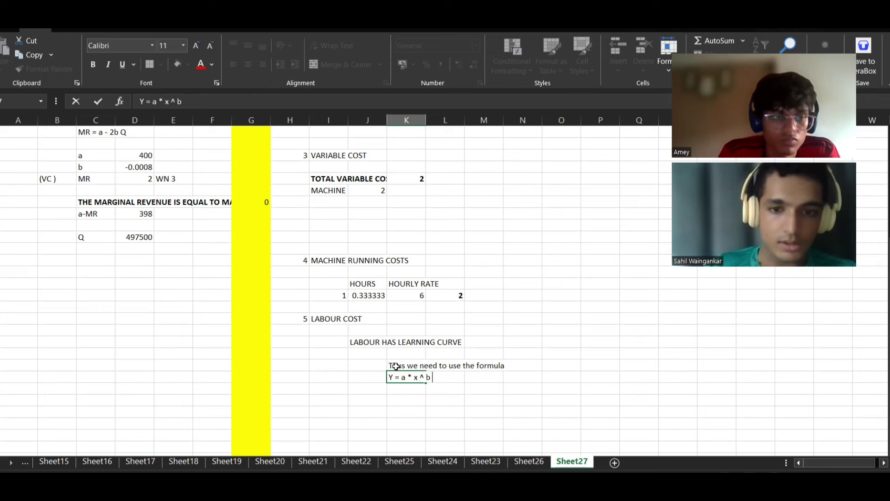
pyautogui.press('Return')
# - Add a row labelled "b" in K39 with the question's learning coefficient -0.321928 in L39
pyautogui.write('a')
pyautogui.press('Tab')
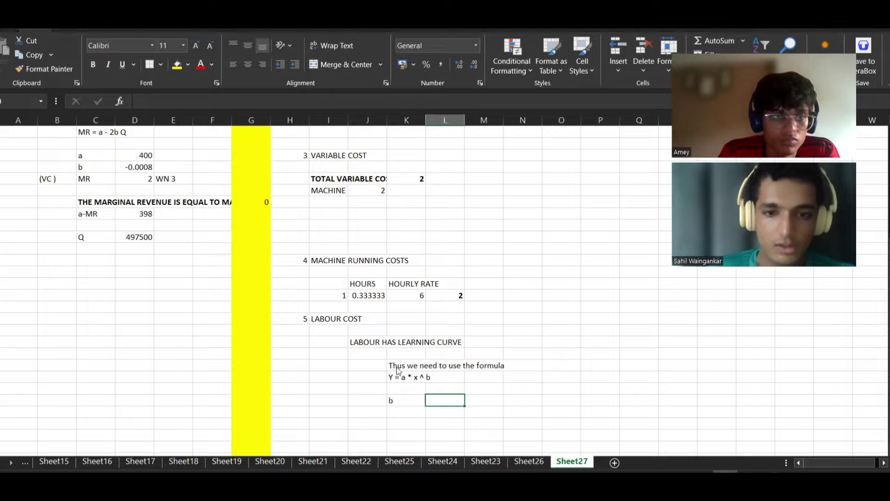
pyautogui.hotkey('alt', 'Tab')
pyautogui.scroll(-2, 407, 367)
pyautogui.hotkey('alt', 'Tab')
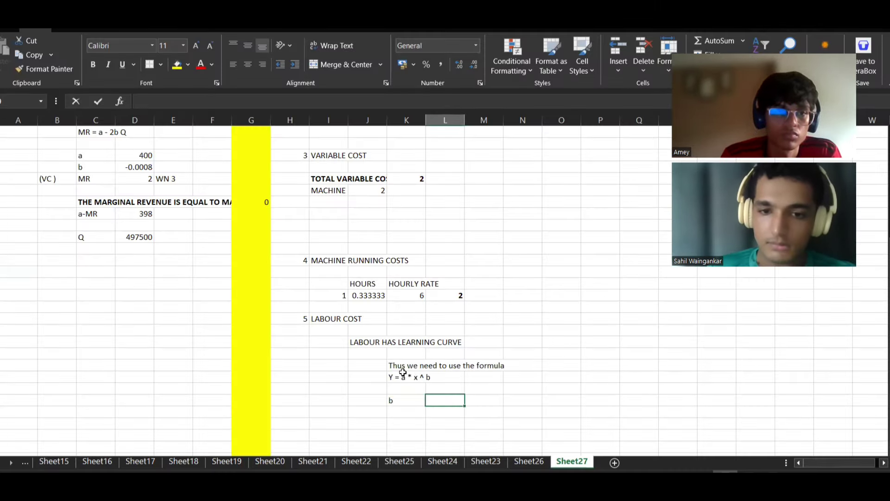
pyautogui.write('-.32')
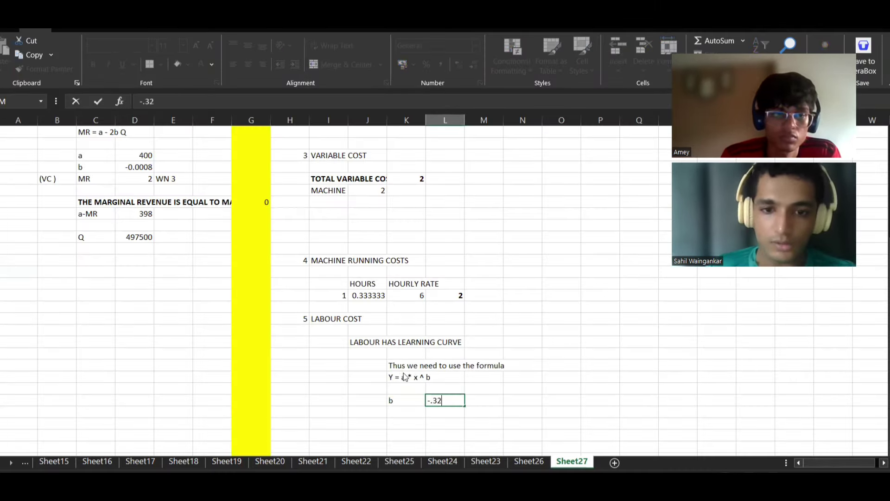
pyautogui.hotkey('alt', 'Tab')
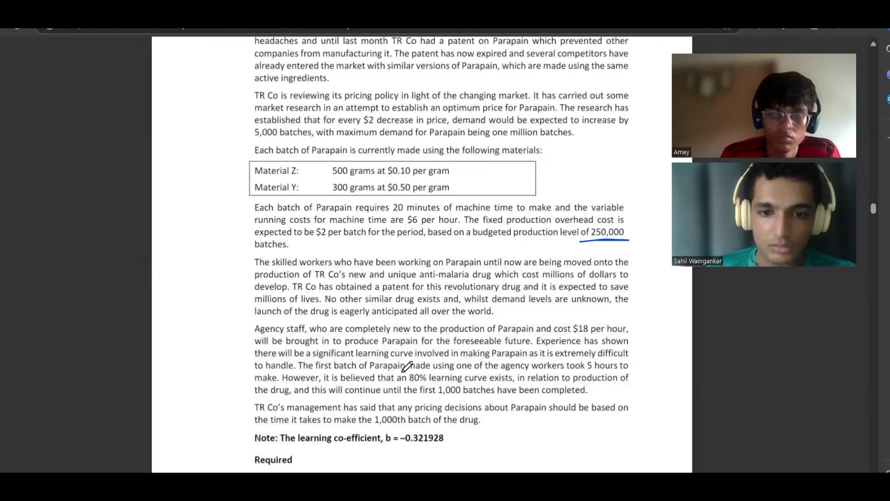
pyautogui.hotkey('alt', 'Tab')
pyautogui.write('1')
pyautogui.hotkey('alt', 'Tab')
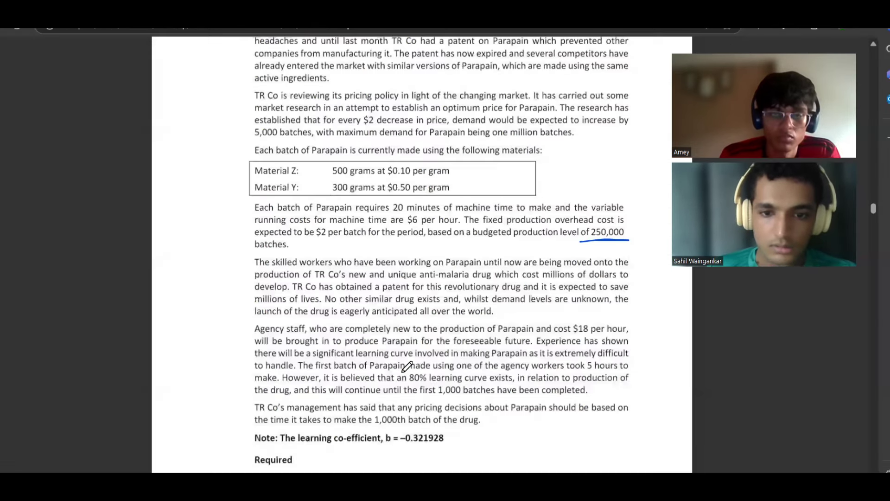
pyautogui.hotkey('alt', 'Tab')
pyautogui.write('928')
pyautogui.press('Return')
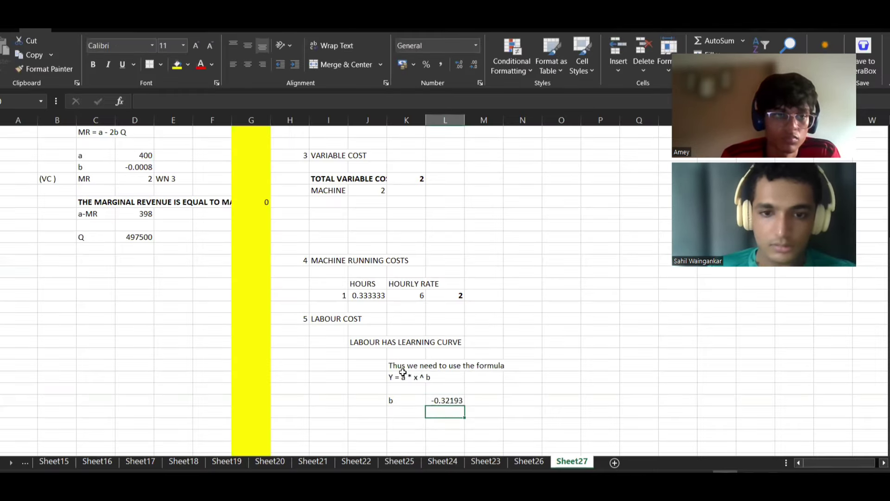
# - Add a row labelled "a" in K40 with the first batch time from the question, 5, and the note "( hours )" beside it
pyautogui.click(409, 417)
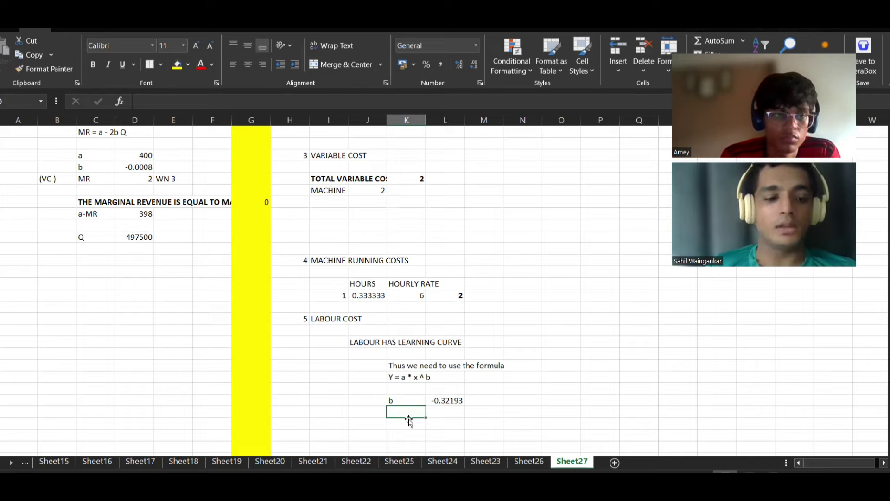
pyautogui.write('a')
pyautogui.press('Tab')
pyautogui.hotkey('alt', 'Tab')
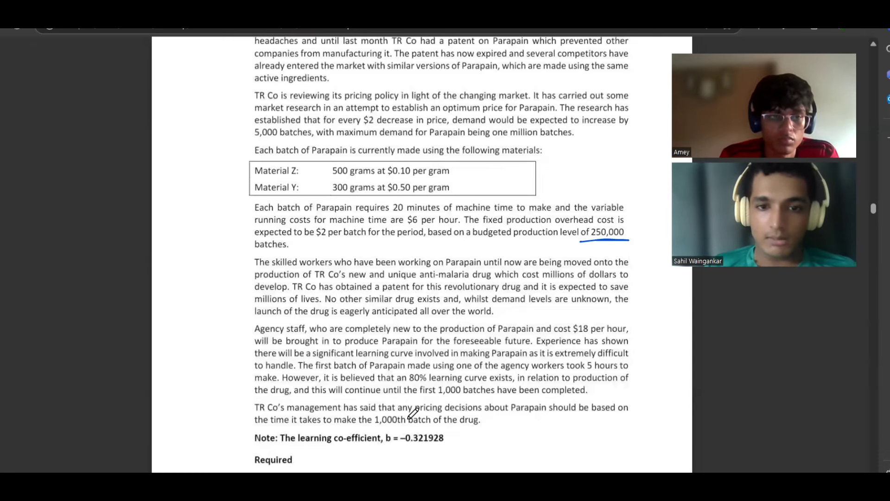
pyautogui.hotkey('alt', 'Tab')
pyautogui.write('5')
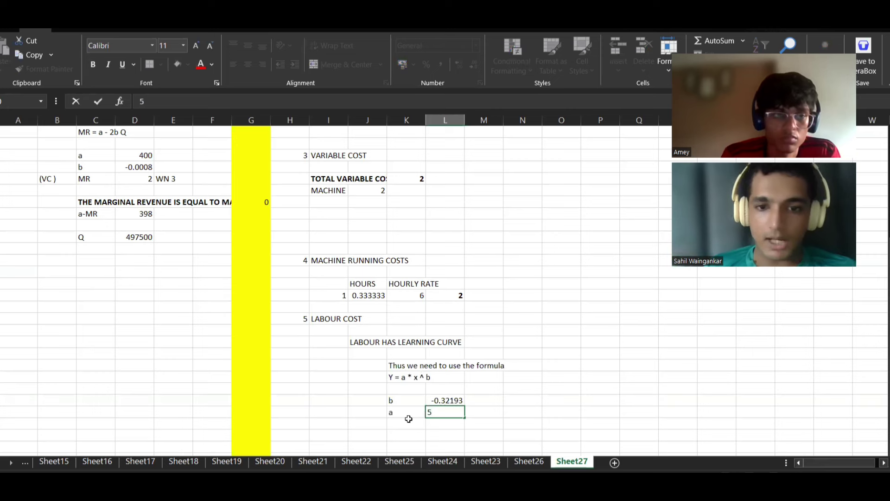
pyautogui.press('Tab')
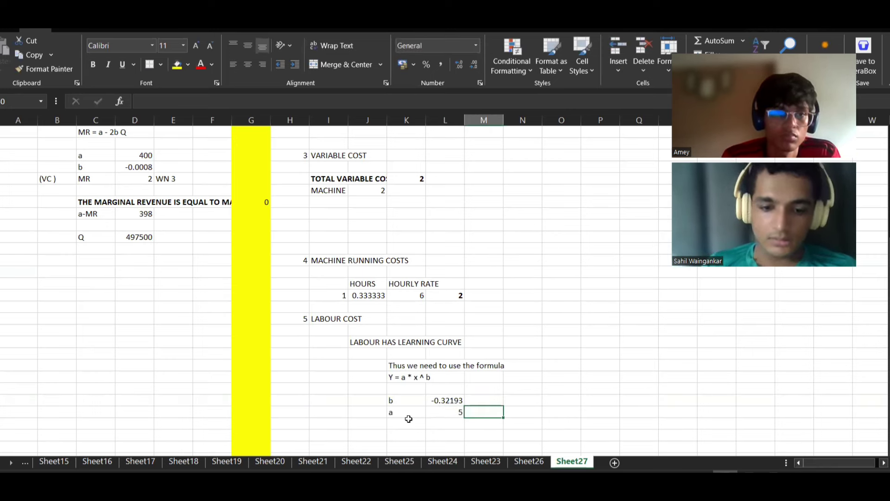
pyautogui.write('( hours')
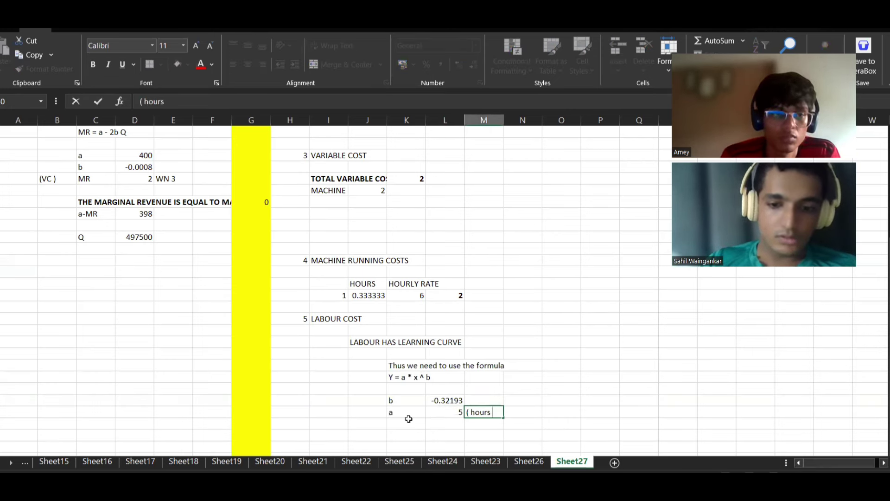
pyautogui.write(' )')
pyautogui.press('Return')
# - Add a row labelled "x" in K41 with the value 1000 in L41
pyautogui.press('Left')
pyautogui.press('Left')
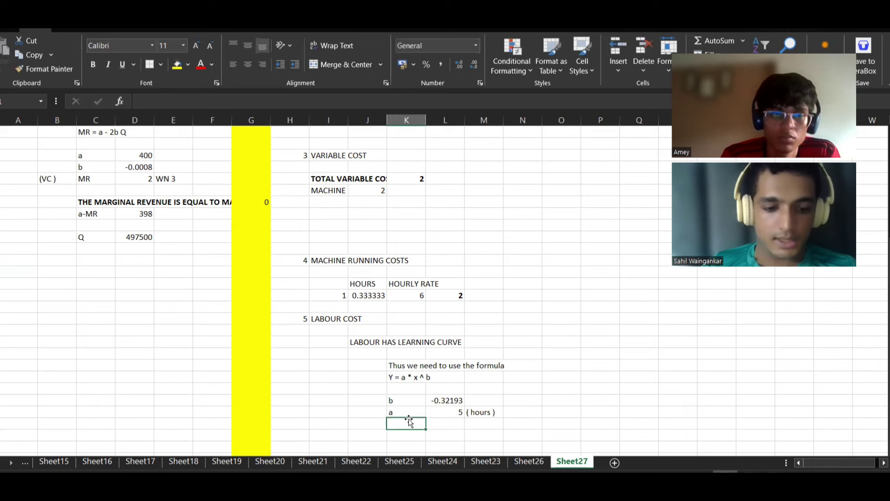
pyautogui.write('x')
pyautogui.press('Tab')
pyautogui.write('1000')
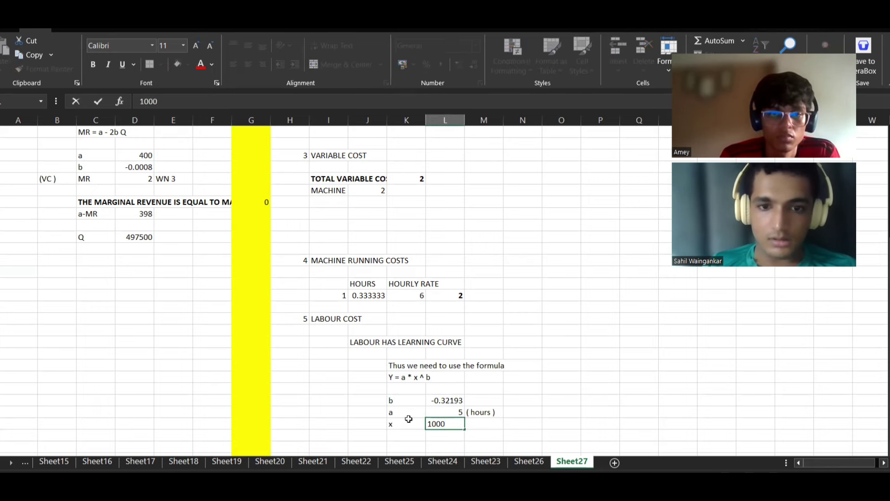
# - Copy the "x ^ b" part of the formula text in K37 into K43 as a row label
pyautogui.scroll(-3, 408, 419)
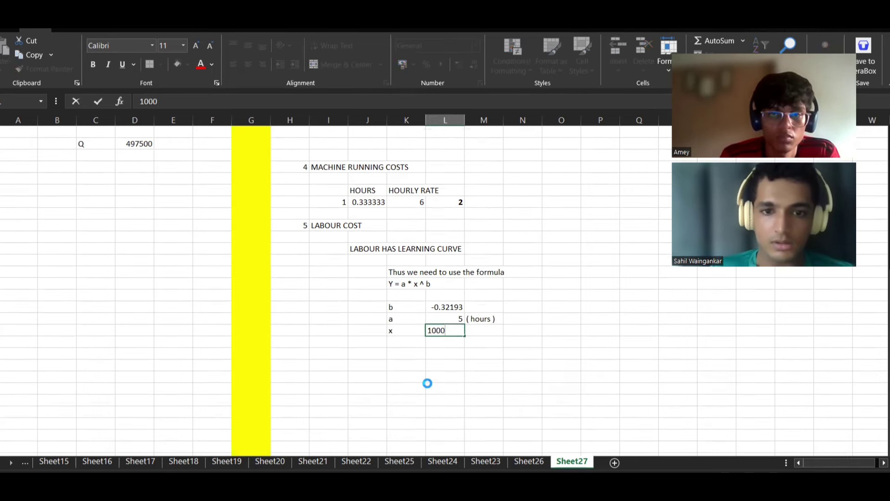
pyautogui.press('Return')
pyautogui.press('Return')
pyautogui.press('Return')
pyautogui.press('Return')
pyautogui.press('Return')
pyautogui.click(406, 349)
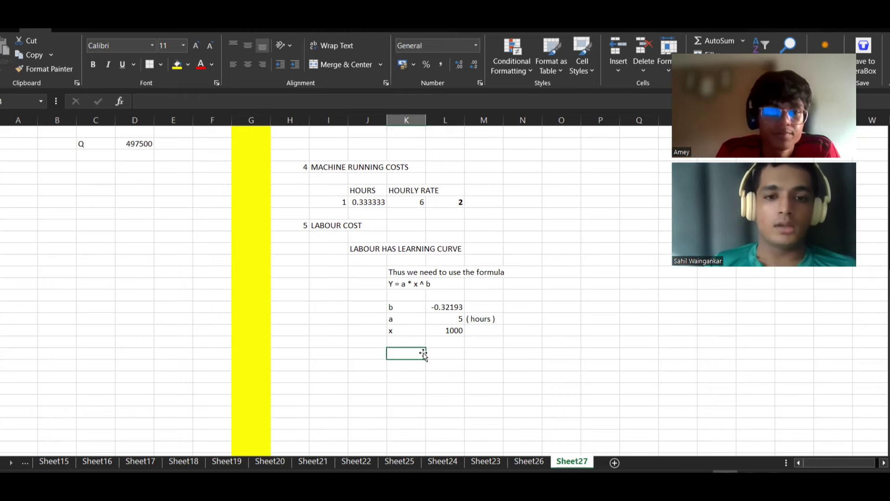
pyautogui.click(410, 282)
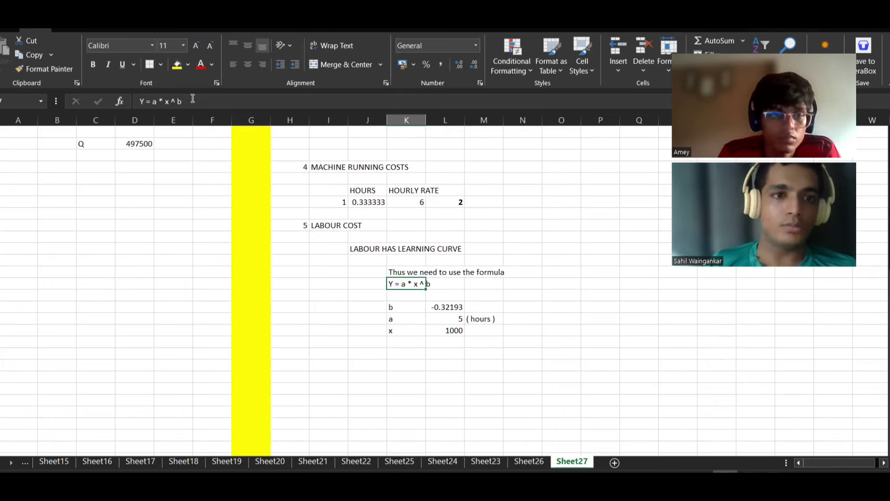
pyautogui.click(168, 101)
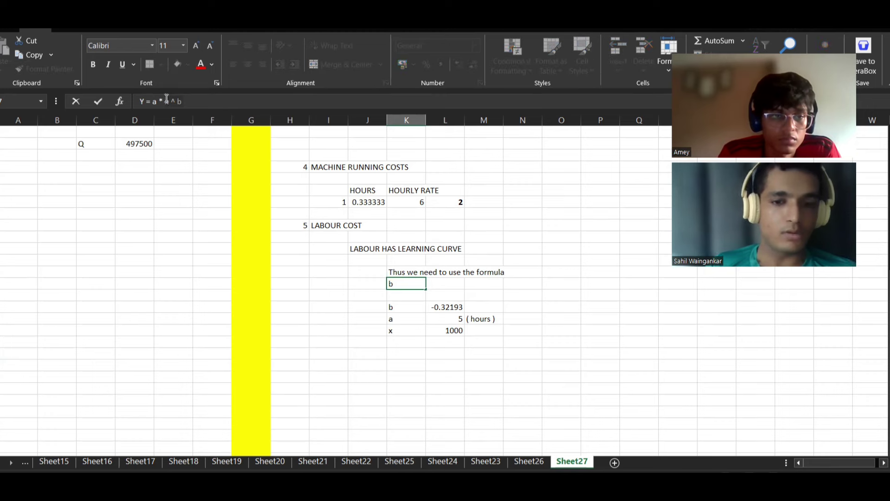
pyautogui.click(396, 352)
pyautogui.write('x ^ b')
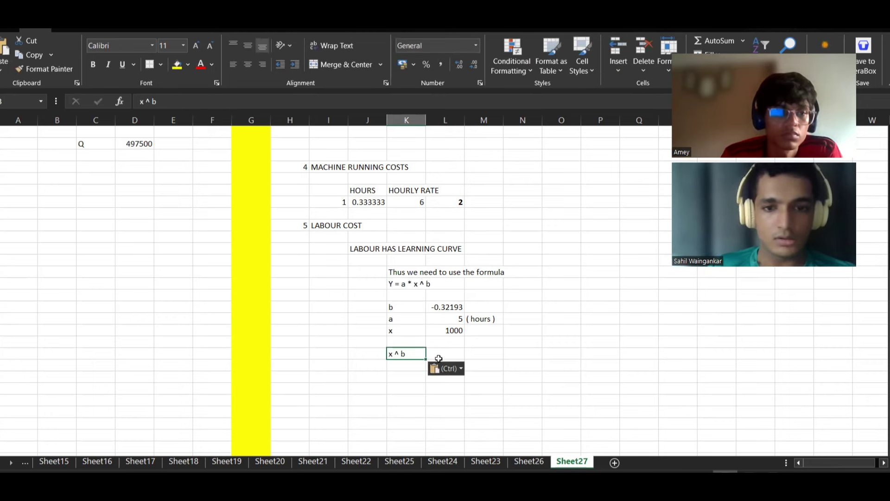
# - Calculate x ^ b in L43 with the formula =power(L41,L39)
pyautogui.click(440, 354)
pyautogui.write('=power(')
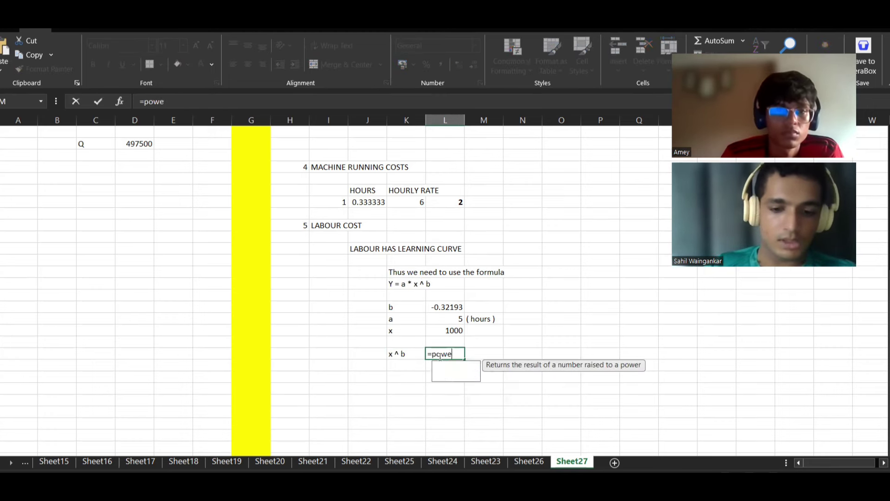
pyautogui.press('Up')
pyautogui.press('Up')
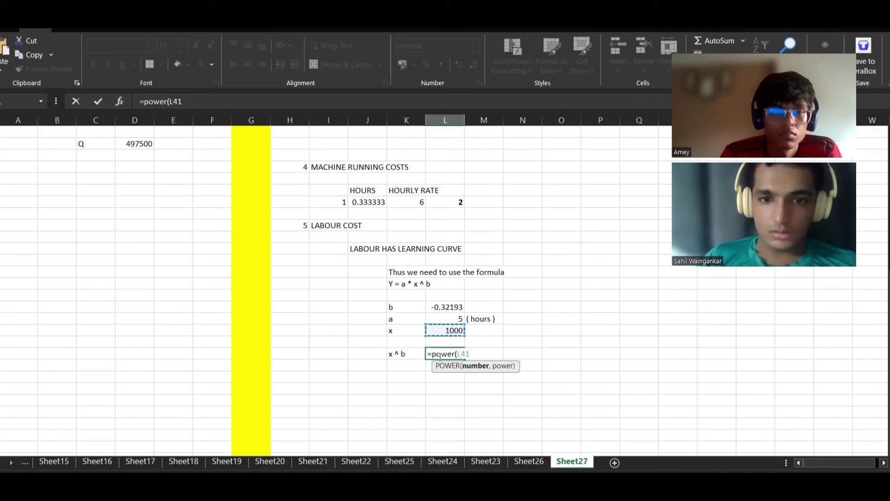
pyautogui.write(',')
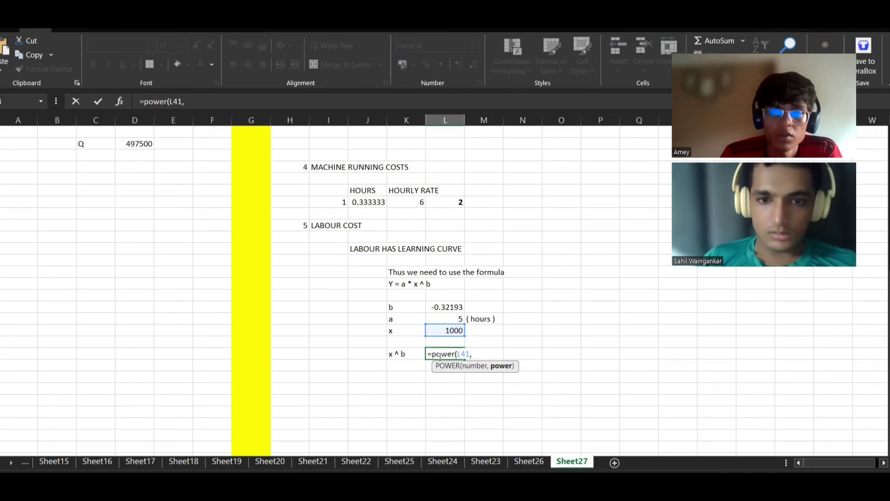
pyautogui.press('Up')
pyautogui.press('Up')
pyautogui.write(')')
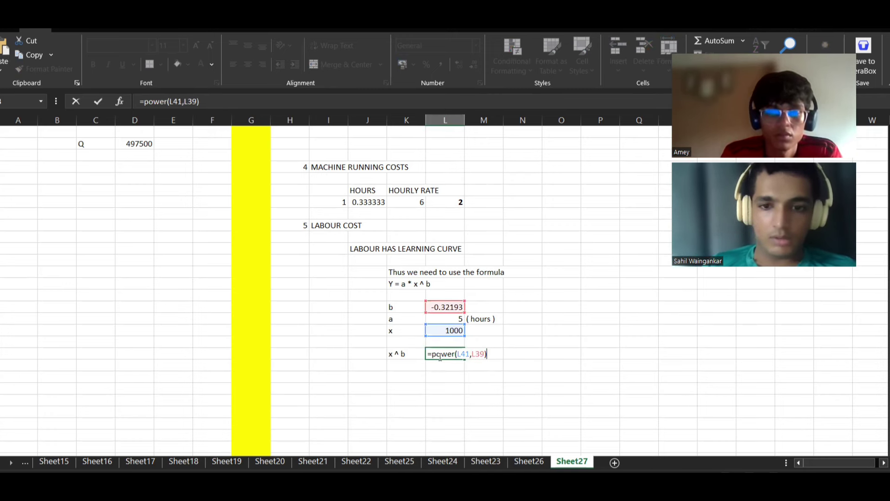
pyautogui.press('Return')
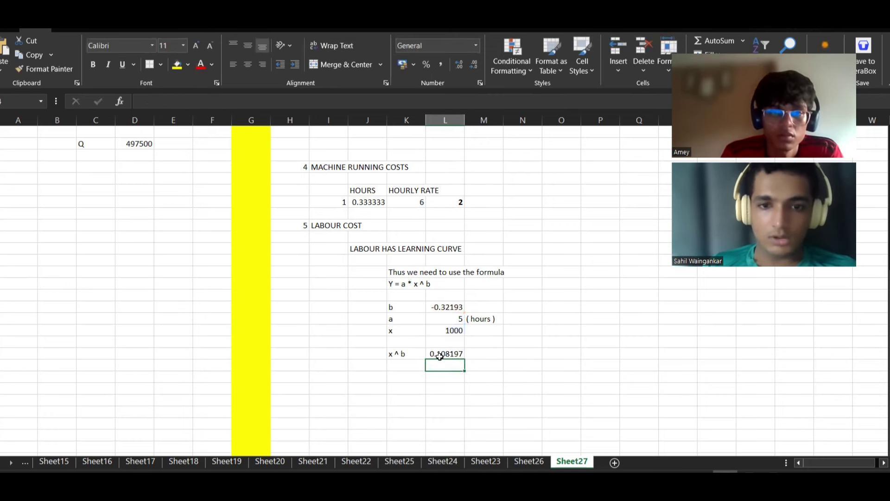
# - Add a row labelled "Y" in K45 and calculate it in L45 with the formula =L43*L40
pyautogui.click(418, 364)
pyautogui.press('Down')
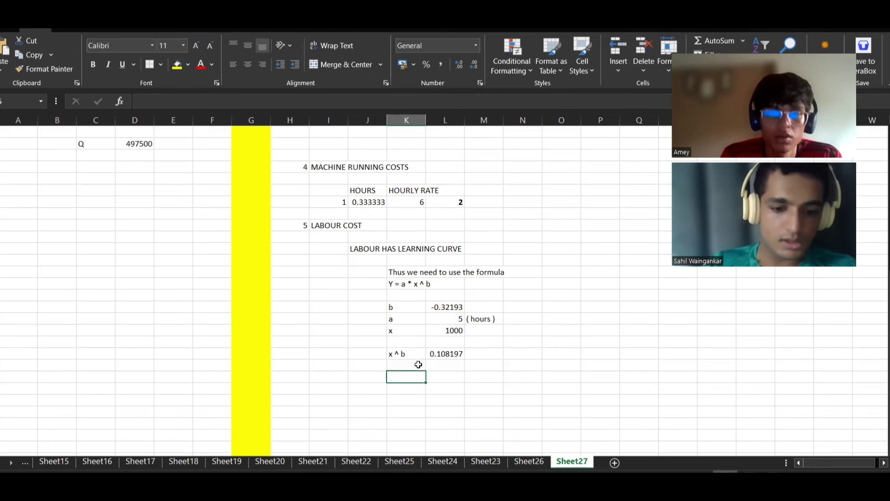
pyautogui.write('Y')
pyautogui.press('Tab')
pyautogui.write('=')
pyautogui.press('Up')
pyautogui.press('Up')
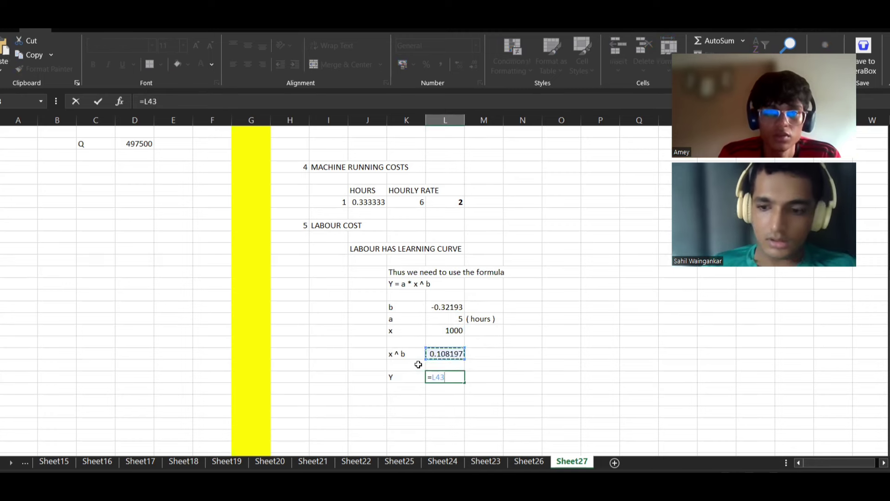
pyautogui.write('*')
pyautogui.press('Up')
pyautogui.press('Up')
pyautogui.press('Up')
pyautogui.press('Up')
pyautogui.press('Up')
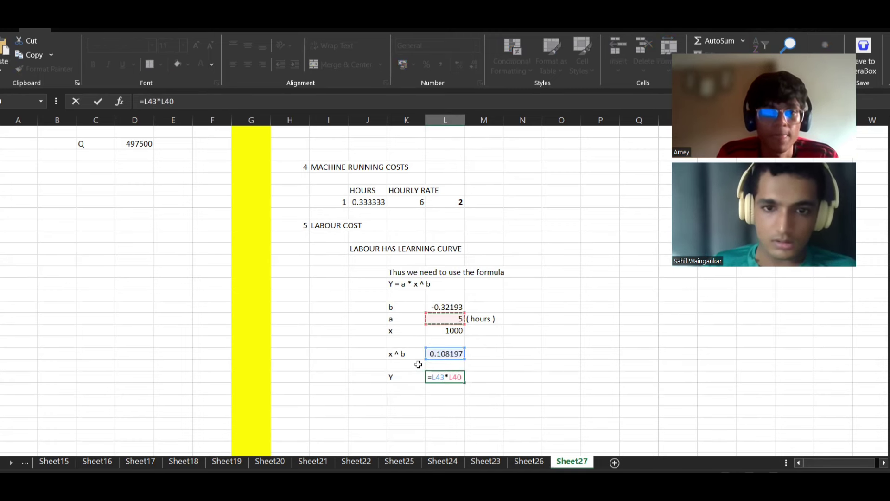
pyautogui.press('Return')
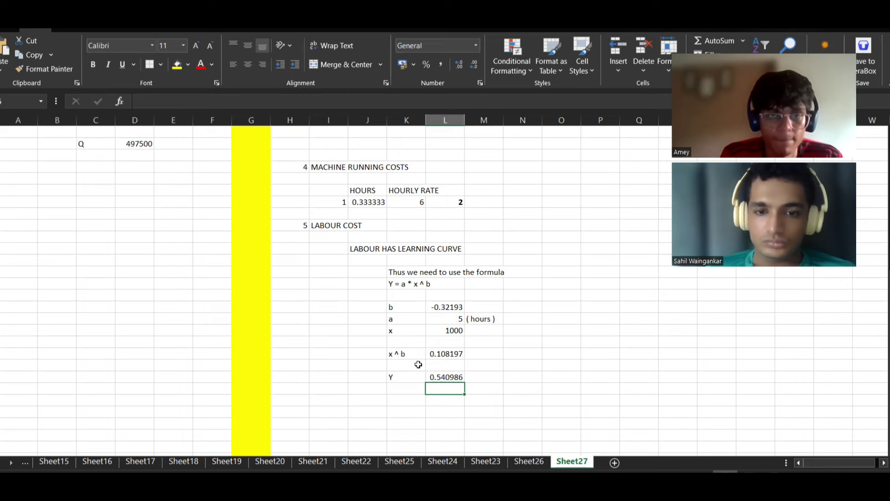
# - Make the Y label and its value in K45:L45 bold
pyautogui.moveTo(397, 374); pyautogui.dragTo(436, 373)
pyautogui.hotkey('ctrl', 'b')
pyautogui.click(540, 343)
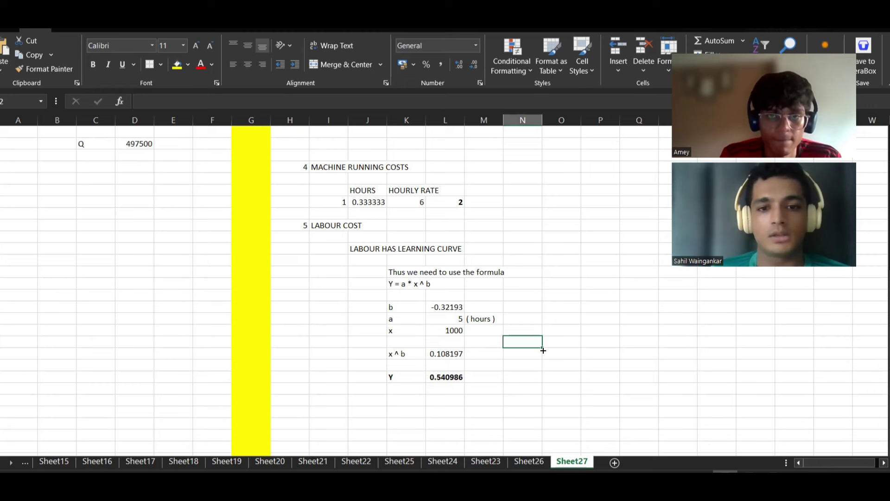
# - Add the note "( CUMULATIVE AVERAGE TIME REQUIRED TO MAKE 1000 UNITS )" in M45 beside the Y value
pyautogui.click(480, 379)
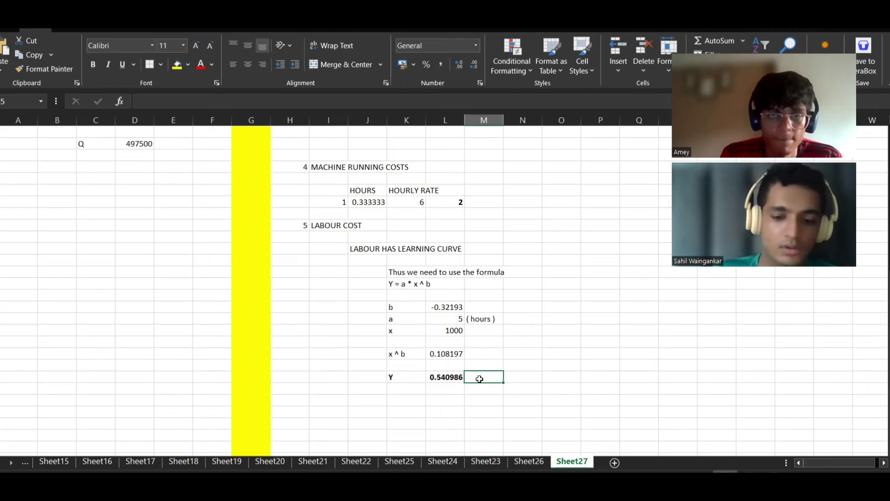
pyautogui.write('( TIME REQUIRED')
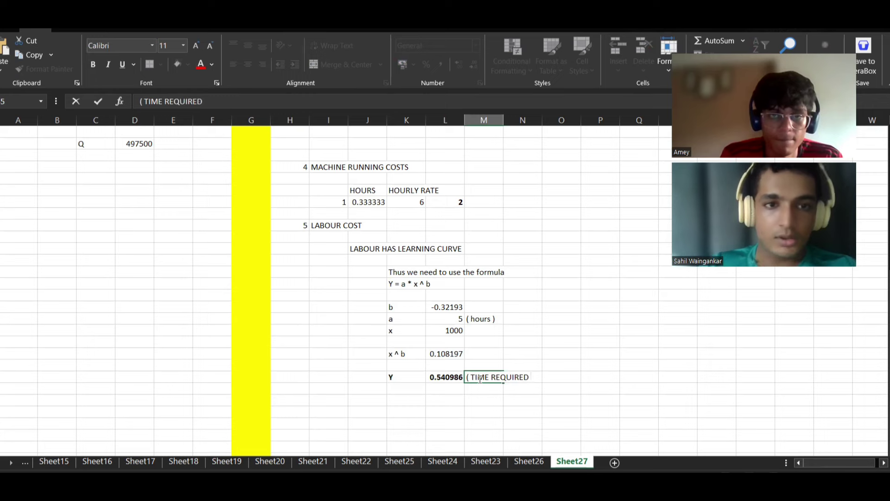
pyautogui.click(145, 101)
pyautogui.write('CUMULA')
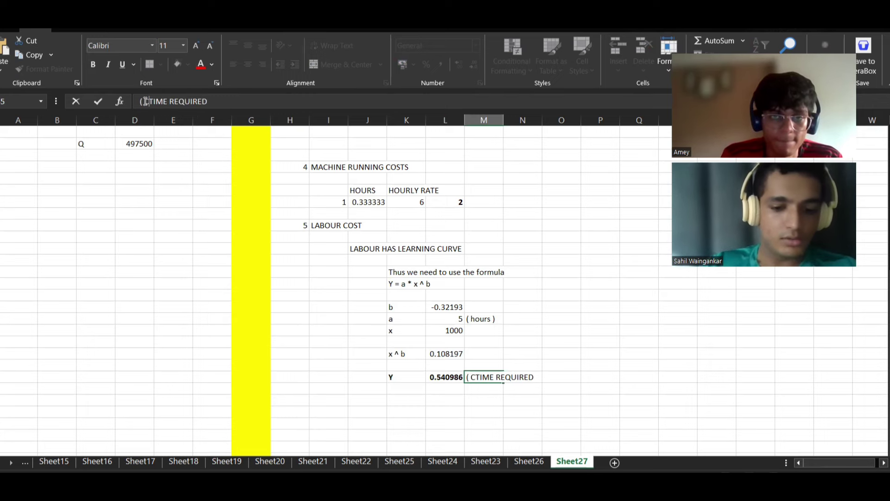
pyautogui.write('IVE')
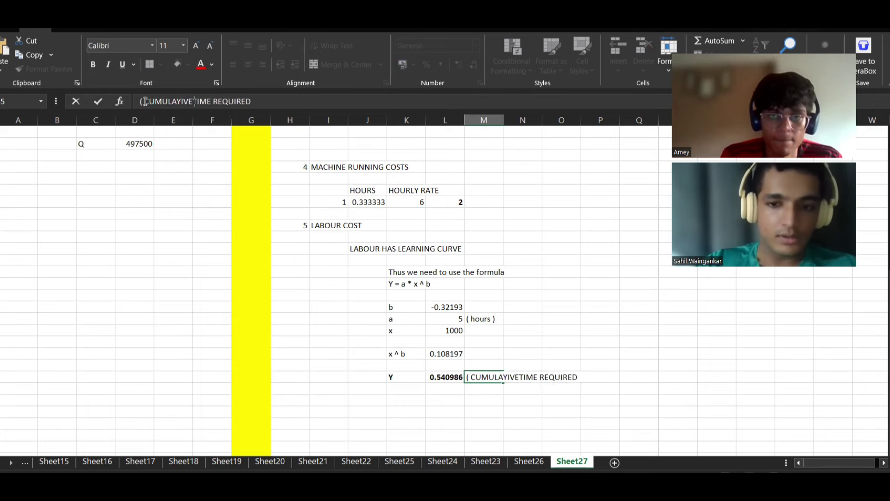
pyautogui.press('Left')
pyautogui.press('Left')
pyautogui.press('Left')
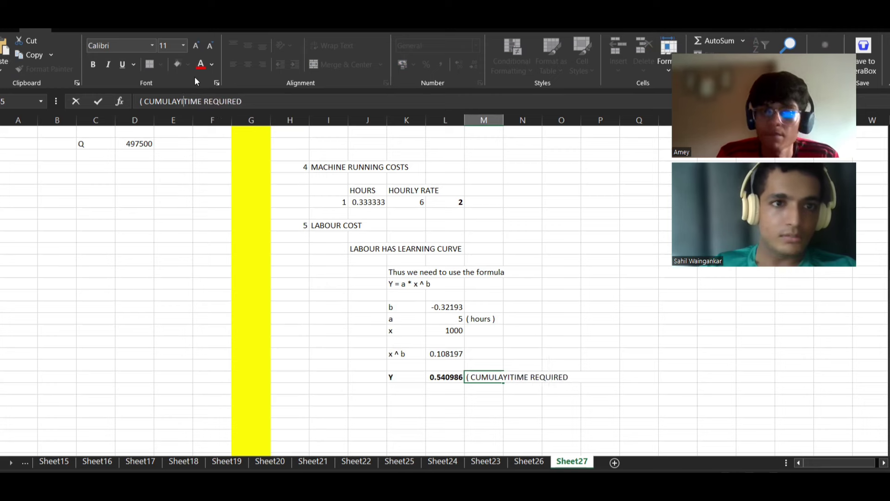
pyautogui.press('BackSpace')
pyautogui.write('T')
pyautogui.press('Right')
pyautogui.press('Right')
pyautogui.press('Right')
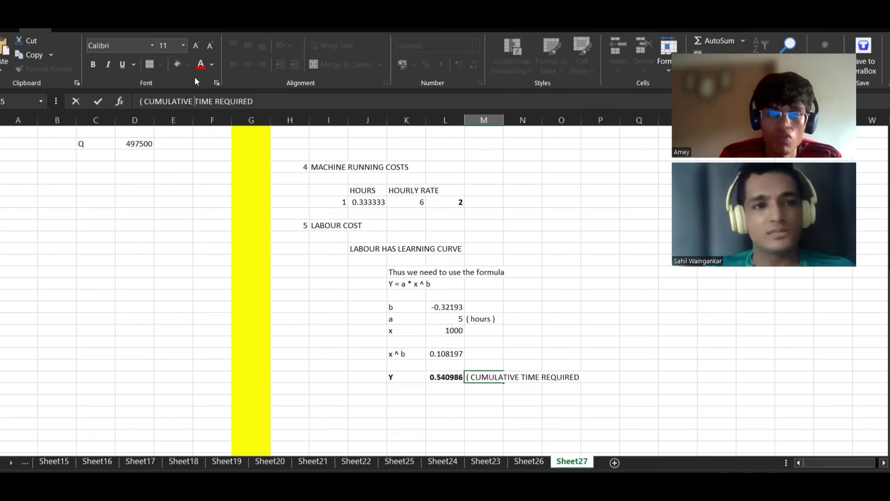
pyautogui.write('AVERGA')
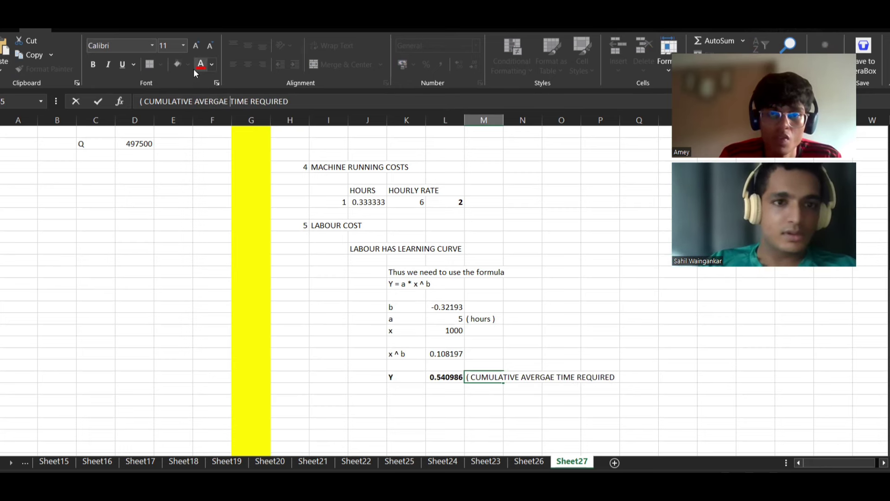
pyautogui.press('BackSpace')
pyautogui.press('BackSpace')
pyautogui.write('AGE ')
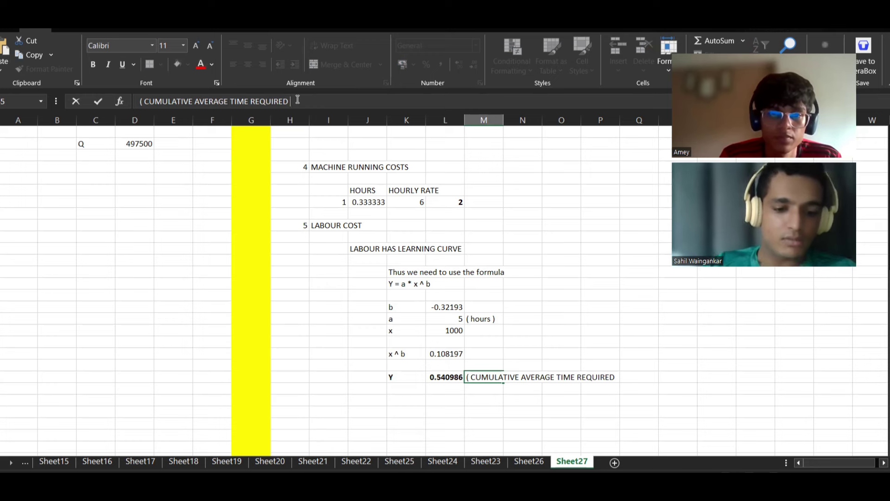
pyautogui.write('TIME REQUIRED TO MAKE 10')
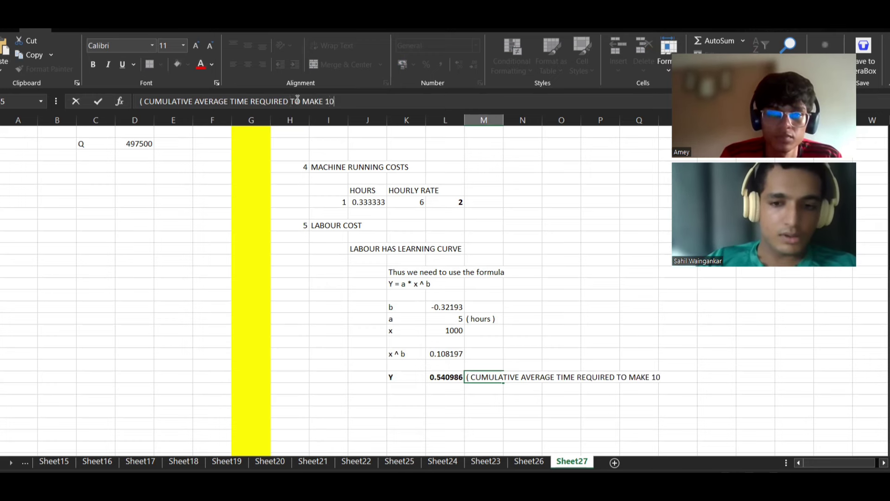
pyautogui.write('00 UNITS')
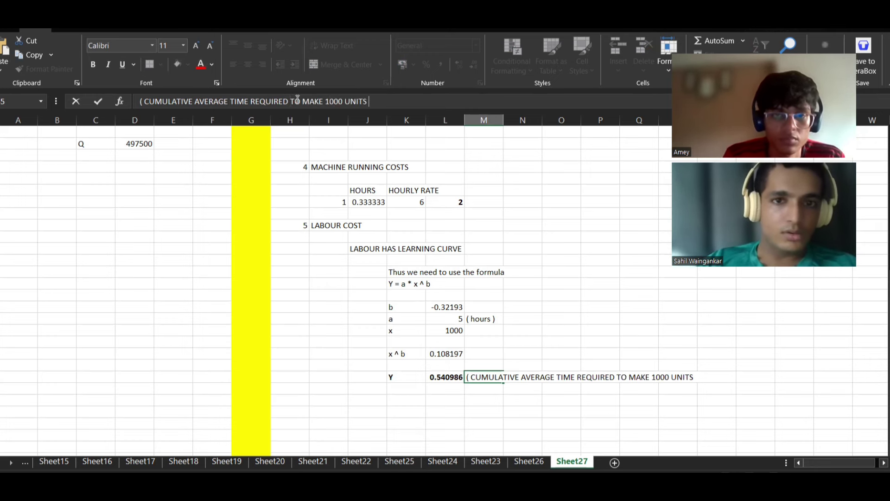
pyautogui.press('Return')
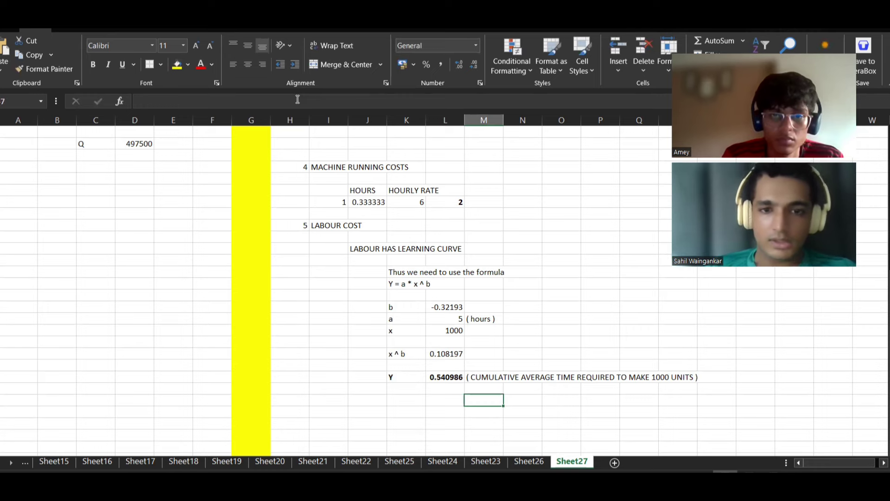
# - Copy the learning curve working in J36:L45 and paste it below, starting at J49
pyautogui.scroll(-1, 477, 176)
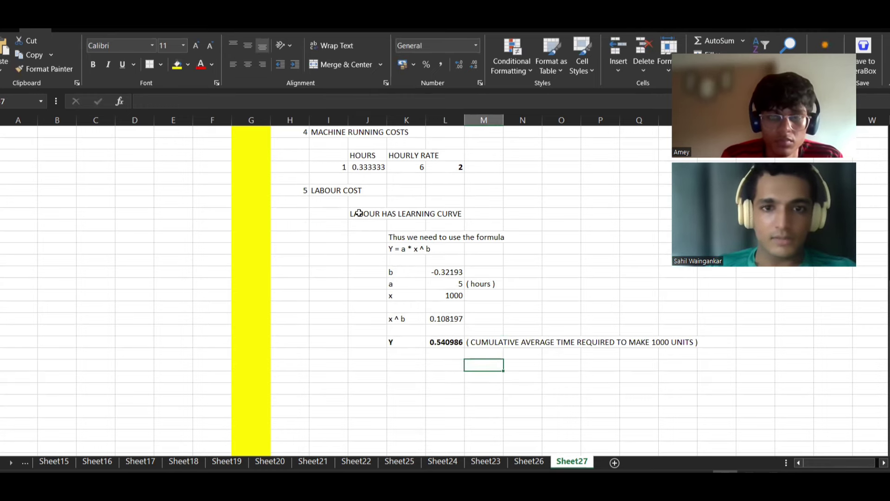
pyautogui.moveTo(368, 237); pyautogui.dragTo(459, 342)
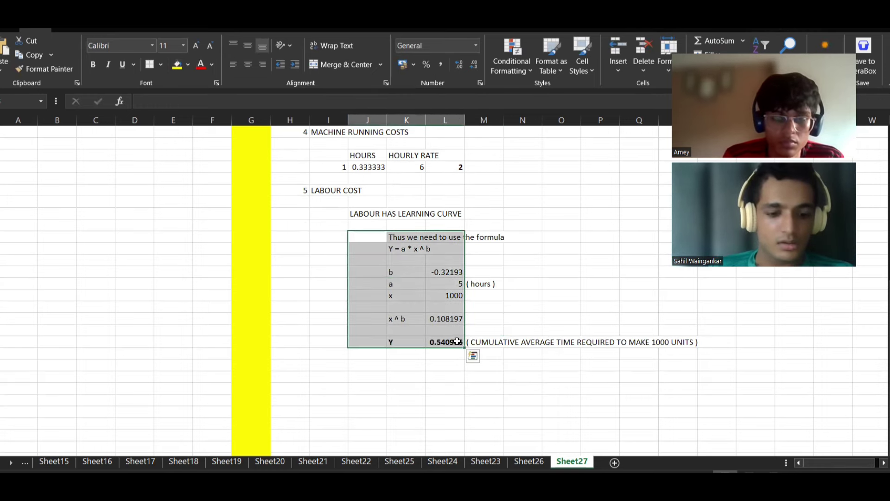
pyautogui.hotkey('ctrl', 'c')
pyautogui.click(376, 389)
pyautogui.hotkey('ctrl', 'v')
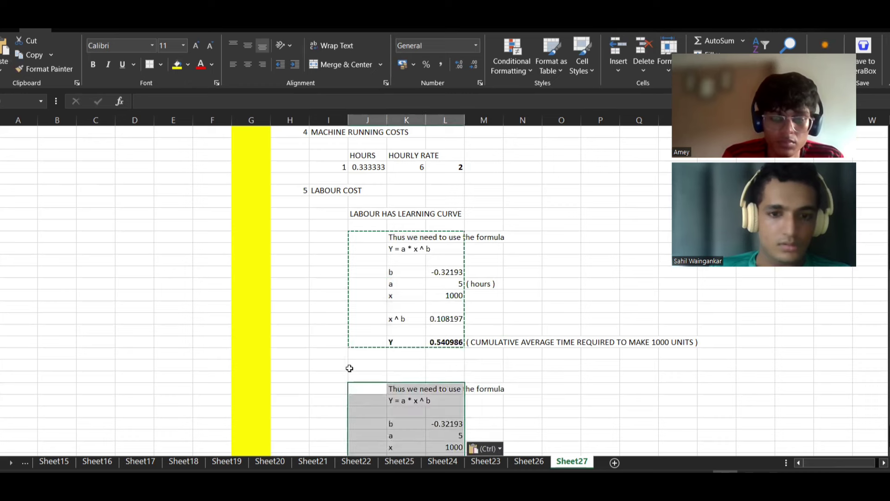
# - Enter the heading "NOW WE NEED TO UNDERSTAND THE TIME REQUIRED TO MAKE THE 1000TH UNIT" in I47 above the copied working
pyautogui.click(341, 366)
pyautogui.write('NOW WE N')
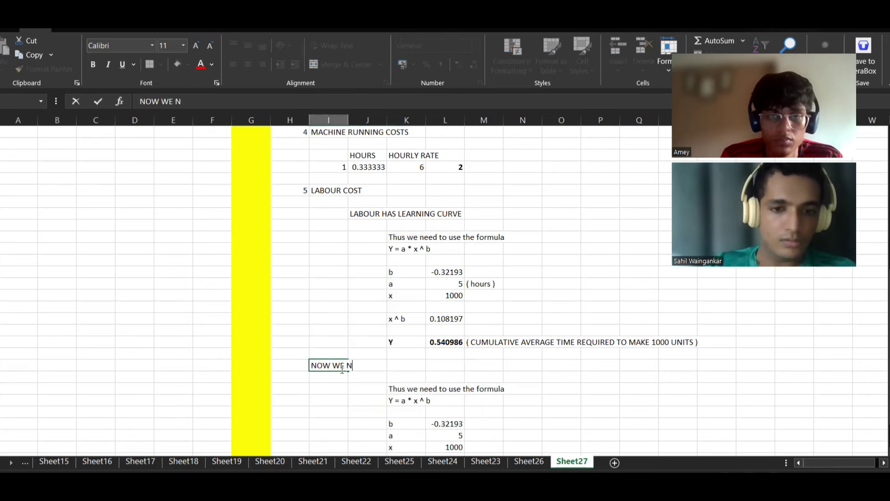
pyautogui.write('EED TO')
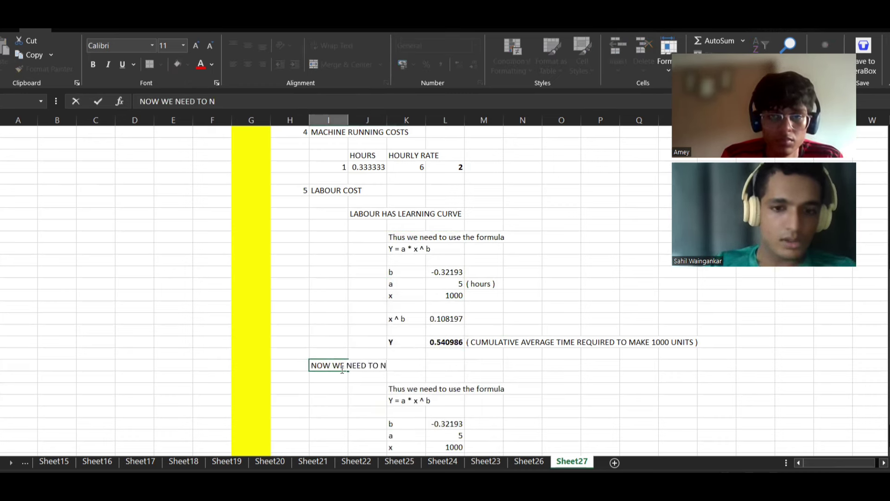
pyautogui.write(' UNDER')
pyautogui.press('BackSpace')
pyautogui.write('ERS')
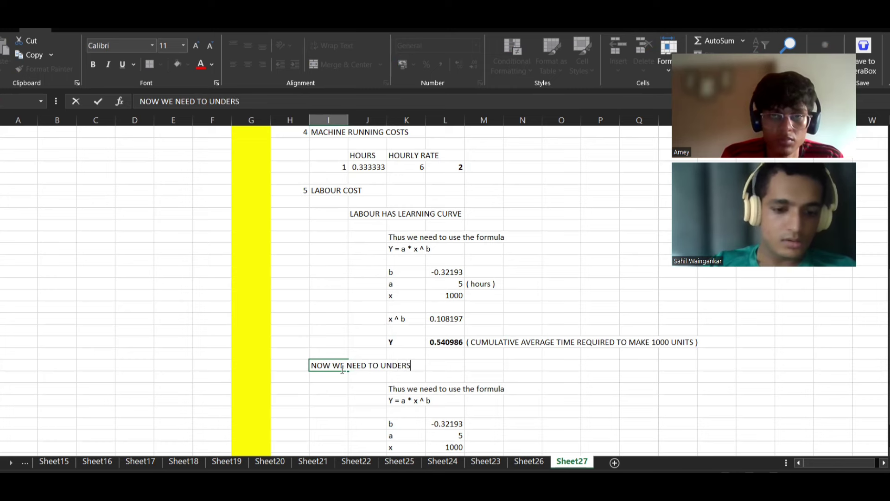
pyautogui.write('TAND THE TIE')
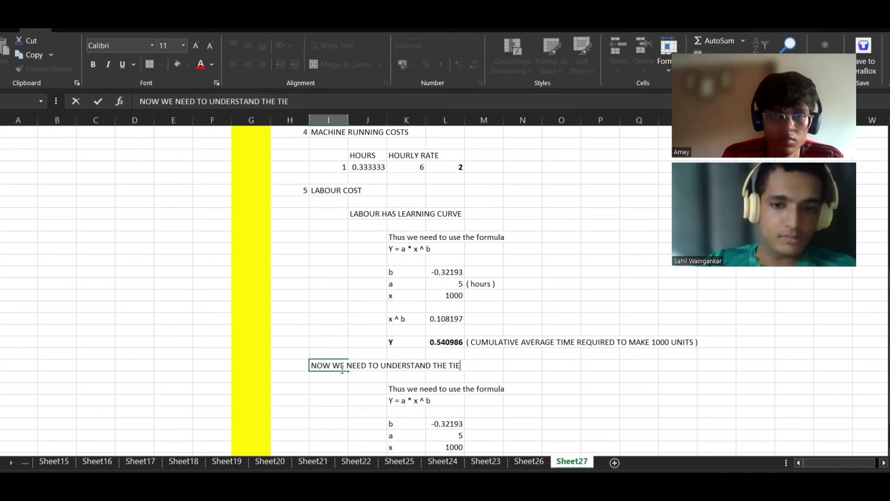
pyautogui.press('BackSpace')
pyautogui.write('ME REQ')
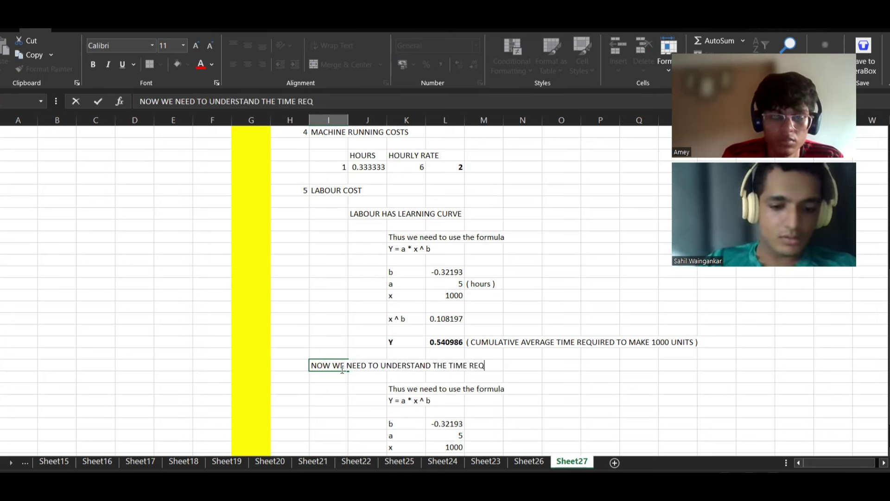
pyautogui.write('UIRED')
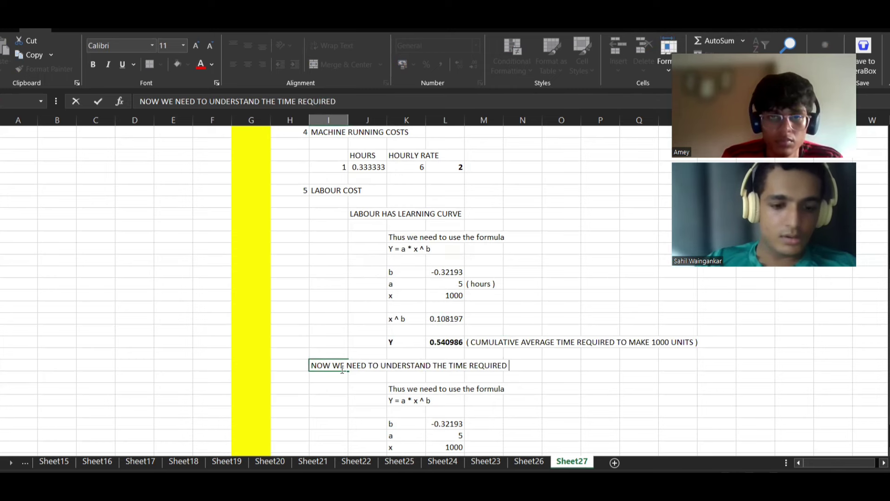
pyautogui.write(' TO')
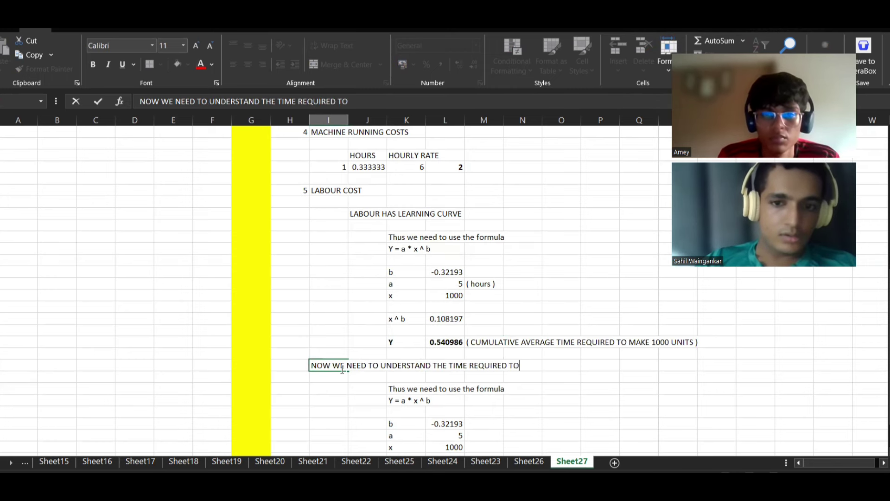
pyautogui.write(' MAKE THE 10')
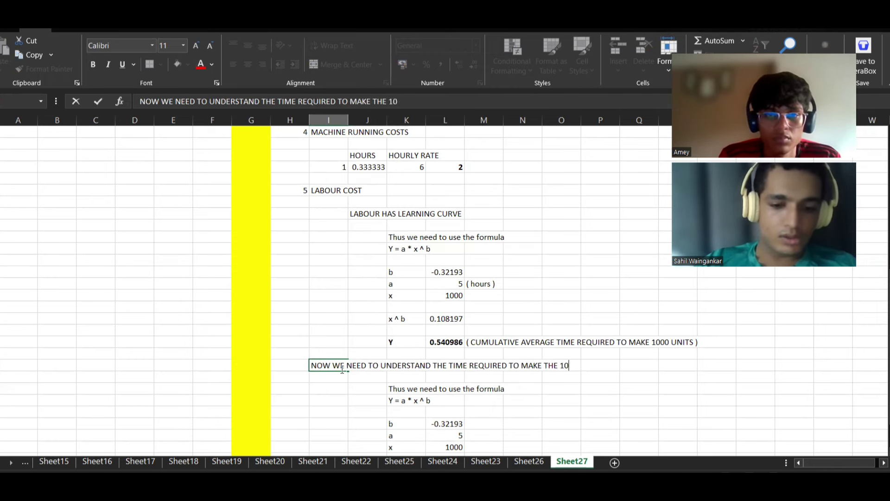
pyautogui.write('0')
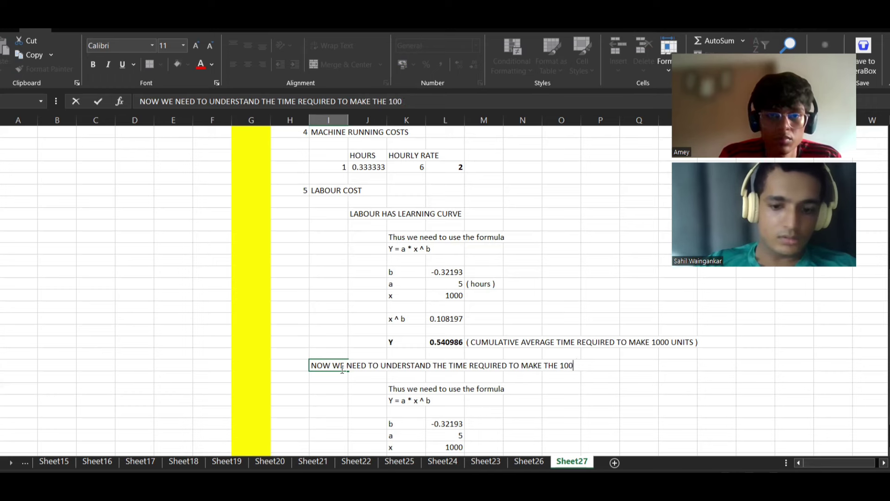
pyautogui.write('TH  TH')
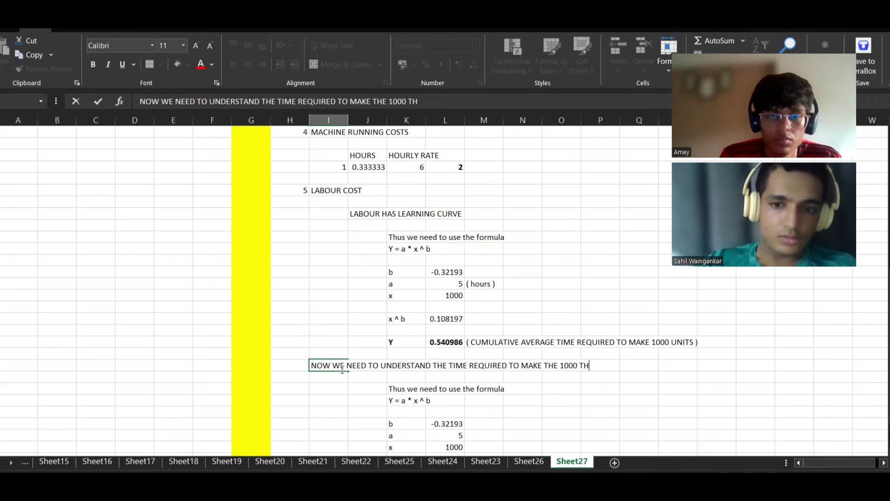
pyautogui.press('BackSpace')
pyautogui.press('BackSpace')
pyautogui.press('BackSpace')
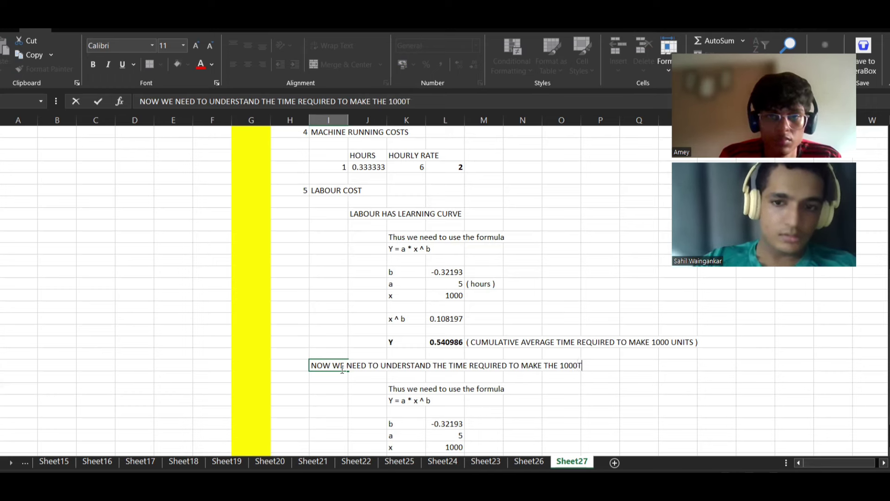
pyautogui.write('TH UNIT')
pyautogui.press('Return')
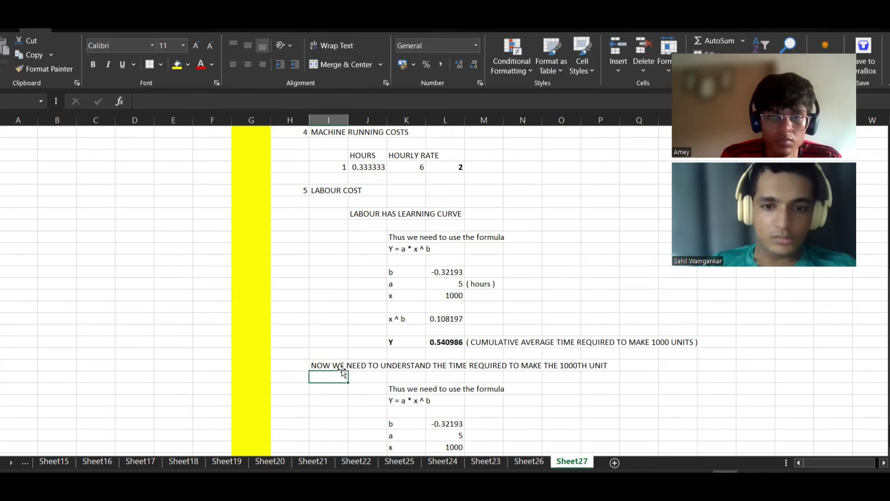
pyautogui.scroll(-1, 341, 370)
pyautogui.scroll(-2, 416, 345)
pyautogui.click(441, 330)
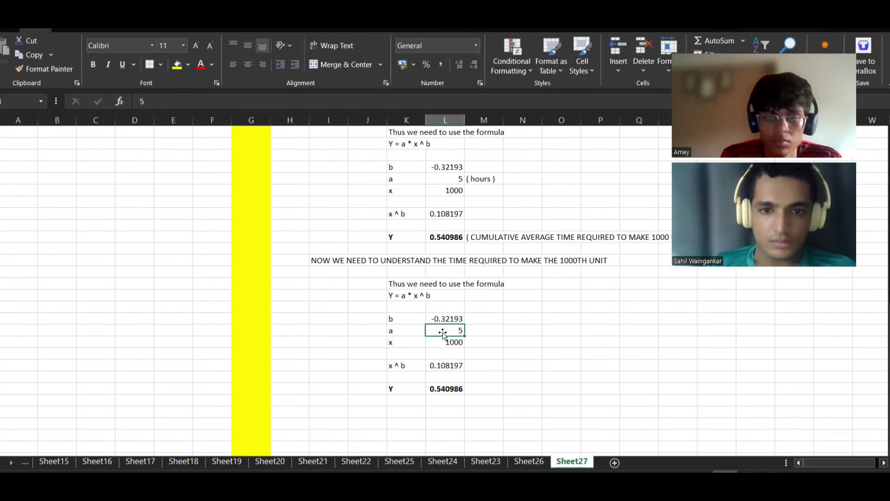
pyautogui.click(445, 342)
pyautogui.write('999')
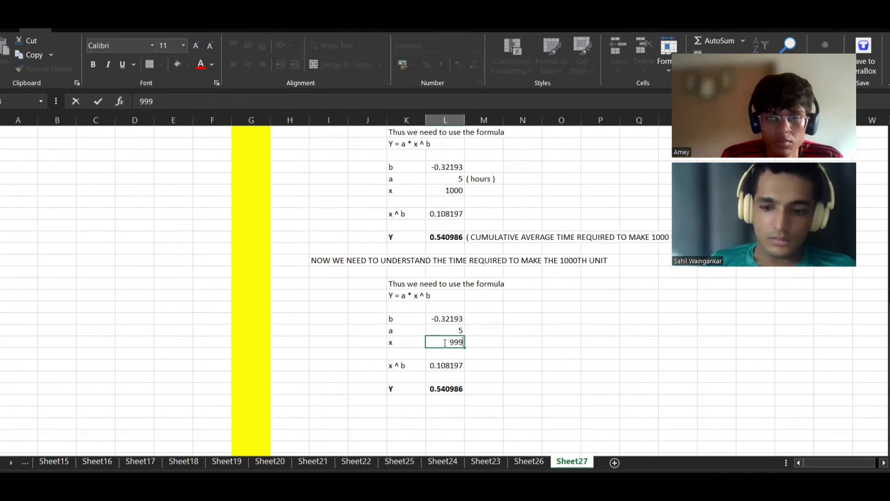
pyautogui.press('Return')
pyautogui.scroll(-1, 440, 336)
pyautogui.hotkey('ctrl', 'z')
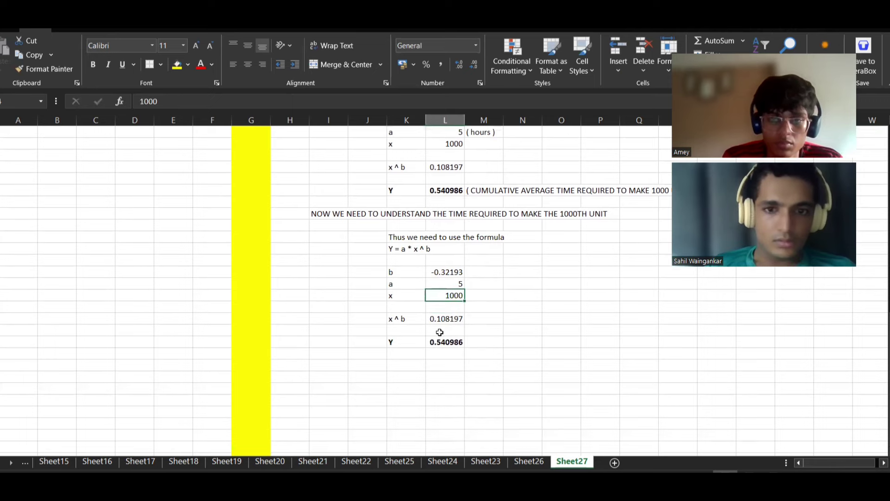
# - Copy the b, a, x, x ^ b and Y block in K52:L58 and paste it below, starting at K62
pyautogui.moveTo(398, 272); pyautogui.dragTo(446, 346)
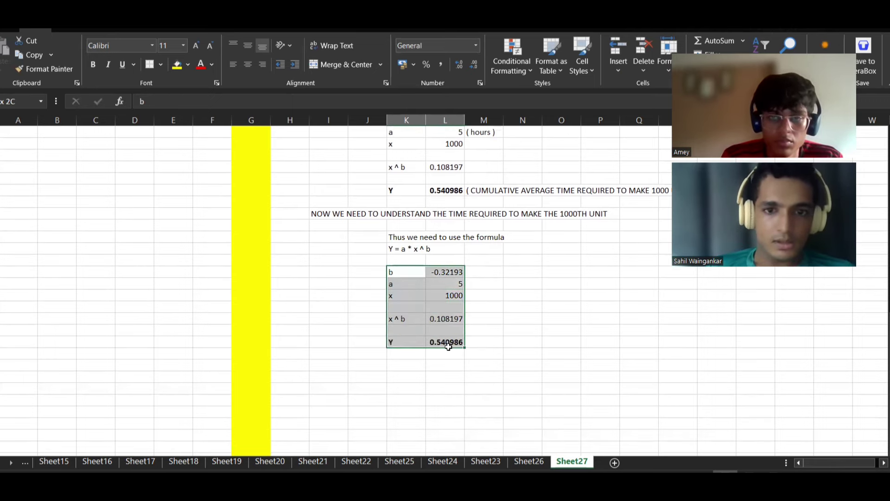
pyautogui.hotkey('ctrl', 'c')
pyautogui.scroll(-1, 435, 318)
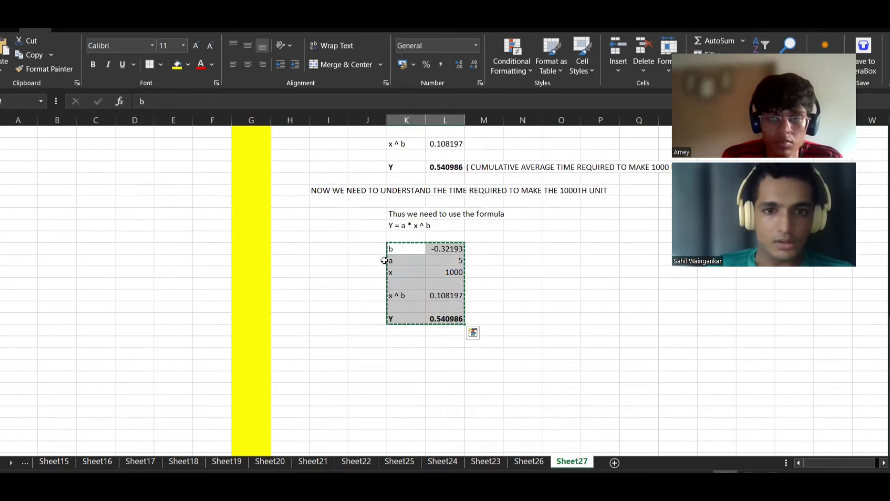
pyautogui.click(399, 355)
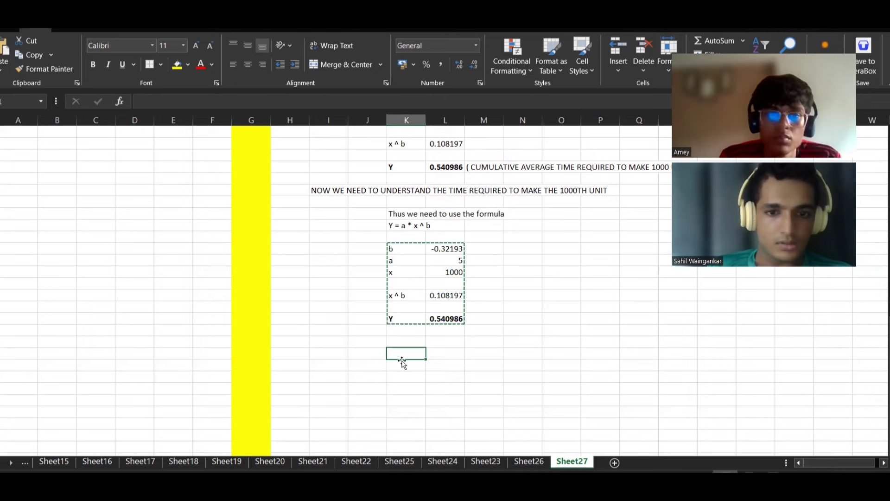
pyautogui.click(402, 363)
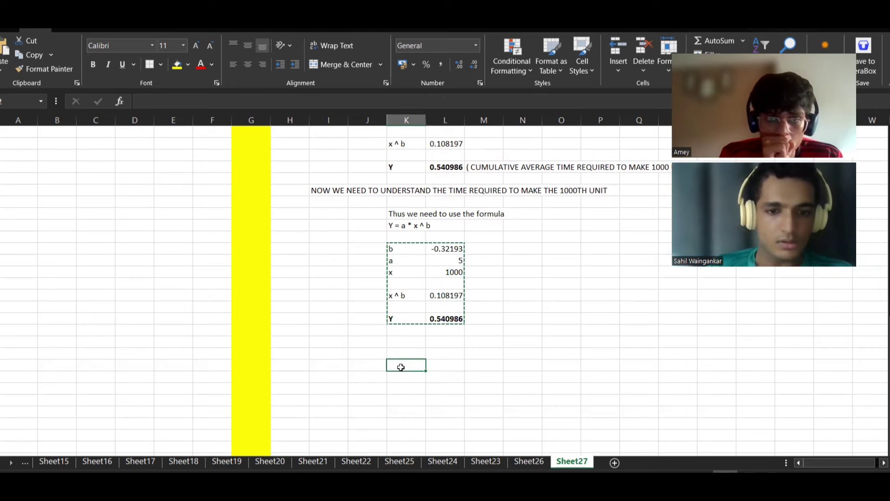
pyautogui.hotkey('ctrl', 'v')
# - Label the lower block "999TH UNIT" in J60 and the upper block "1000TH UNIT" in J51
pyautogui.click(372, 350)
pyautogui.click(371, 342)
pyautogui.write('10')
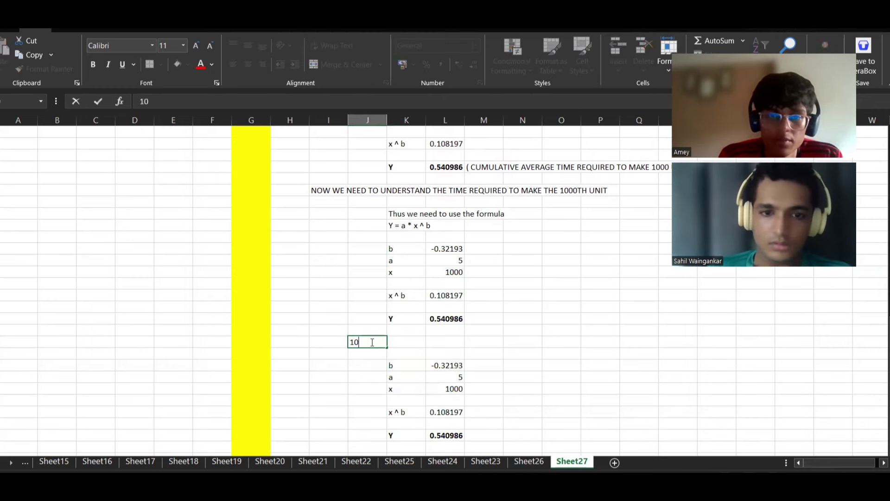
pyautogui.write('0')
pyautogui.press('BackSpace')
pyautogui.press('BackSpace')
pyautogui.write('999')
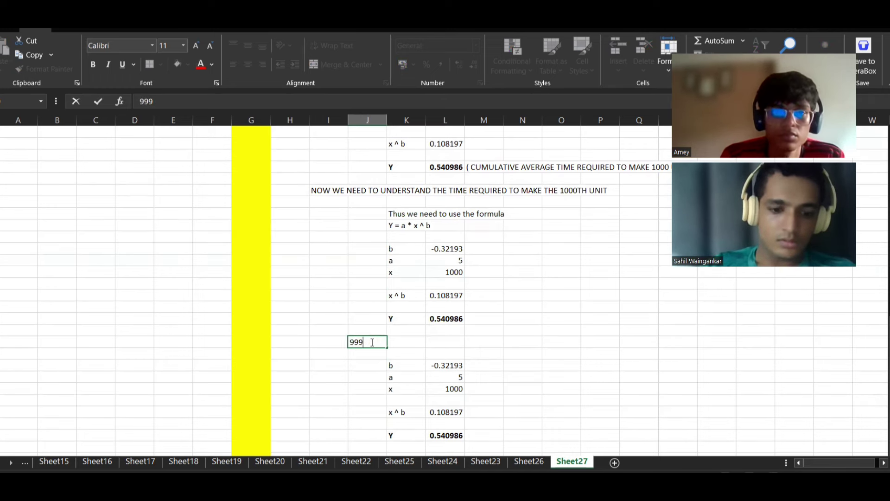
pyautogui.write(' UNITH UNIT')
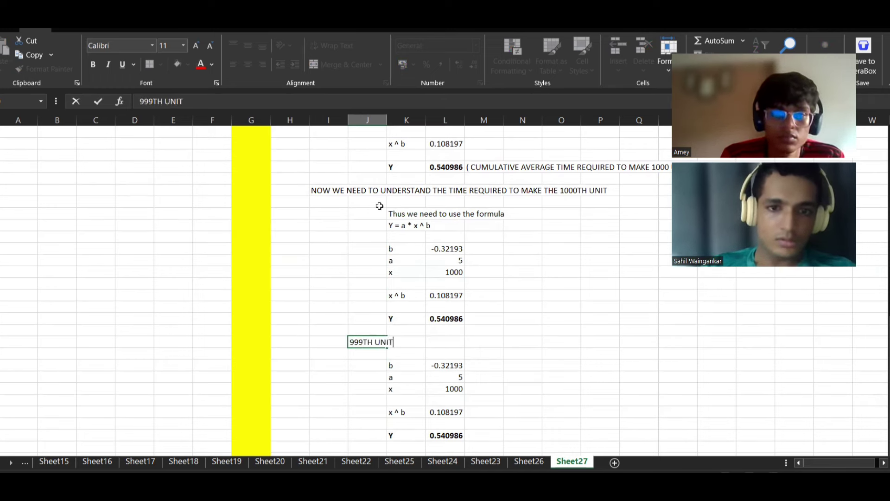
pyautogui.click(369, 234)
pyautogui.write('1000')
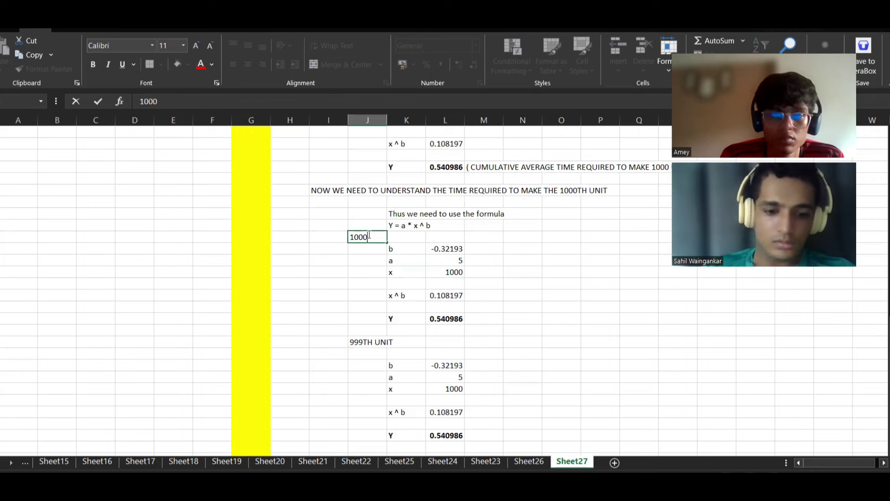
pyautogui.write('TH UNIT')
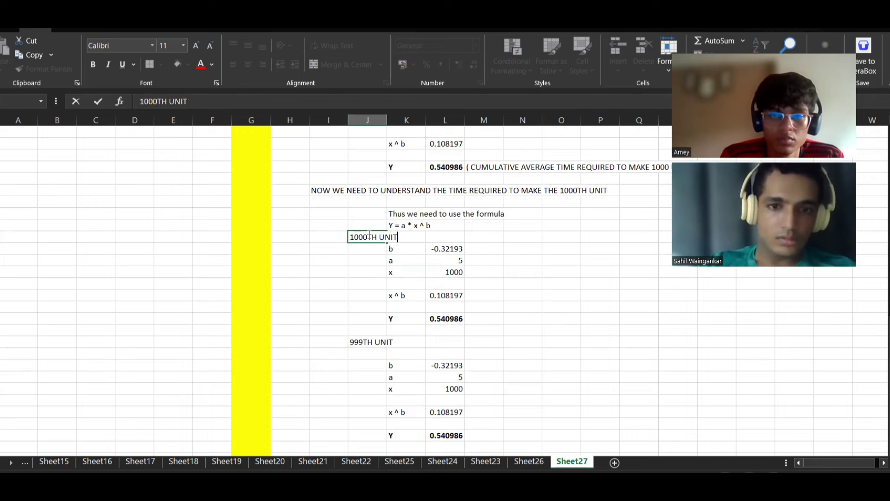
# - Enter the unit counts beside the Y values: 1000 in M58 and 999 in M68
pyautogui.click(487, 320)
pyautogui.write('1000')
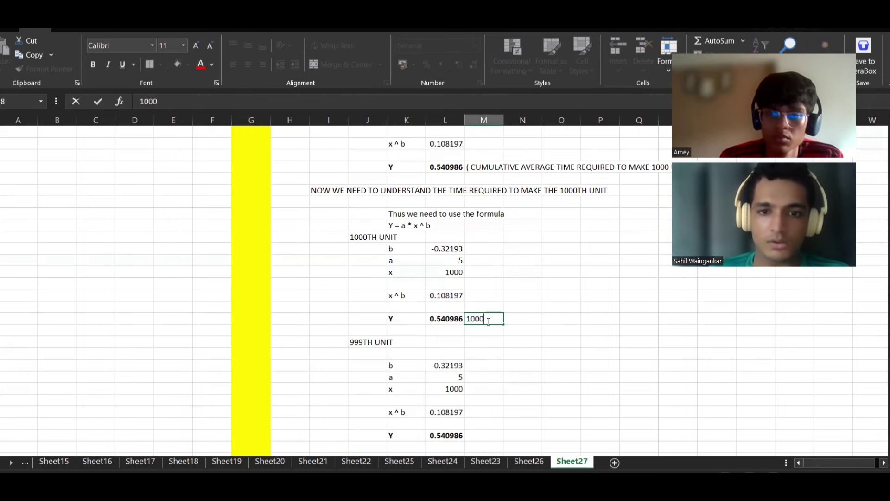
pyautogui.click(476, 437)
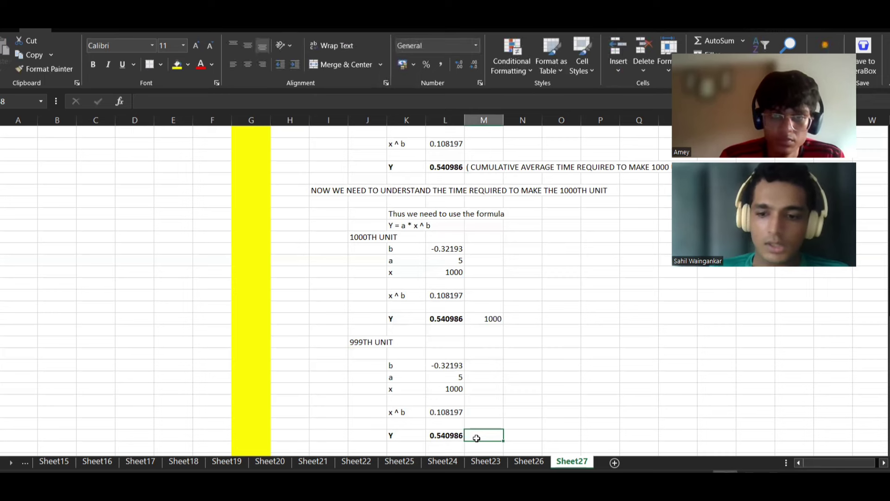
pyautogui.write('999')
pyautogui.press('Tab')
# - Calculate total time in N68 by multiplying Y by the unit count, and copy the formula to N58
pyautogui.write('=')
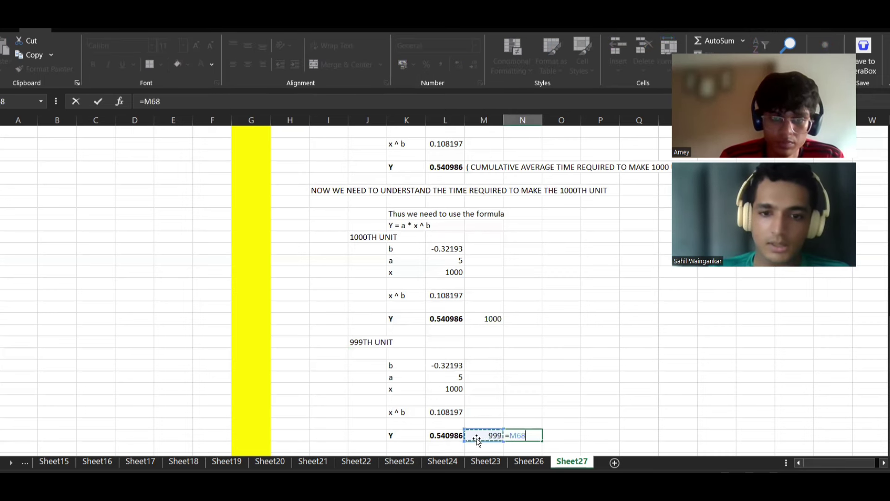
pyautogui.click(445, 436)
pyautogui.write('*')
pyautogui.click(477, 438)
pyautogui.press('Return')
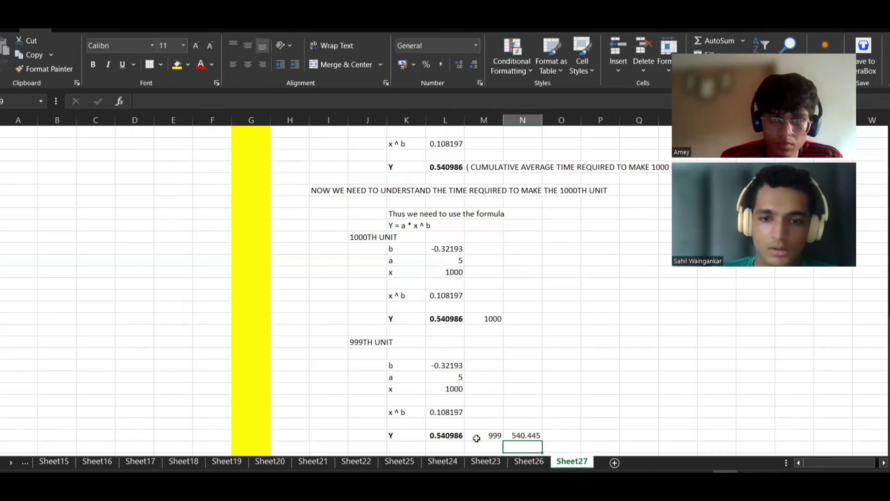
pyautogui.moveTo(492, 438); pyautogui.dragTo(509, 437)
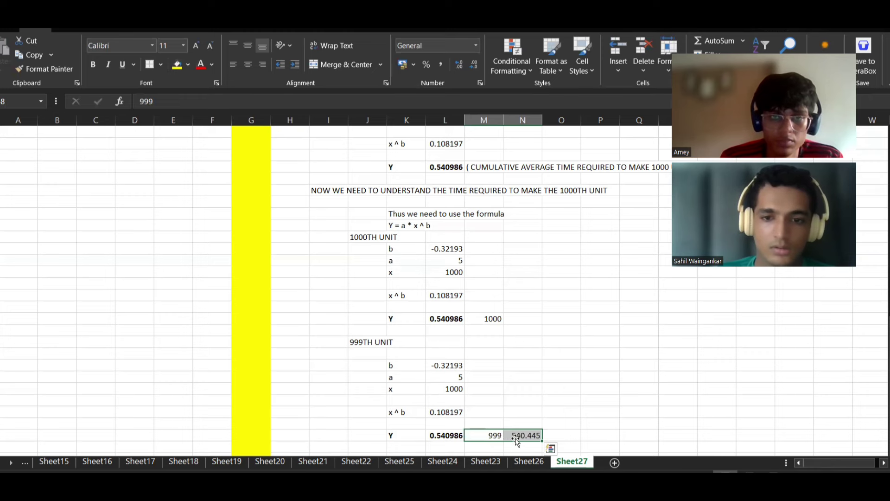
pyautogui.click(516, 435)
pyautogui.hotkey('ctrl', 'c')
pyautogui.click(520, 318)
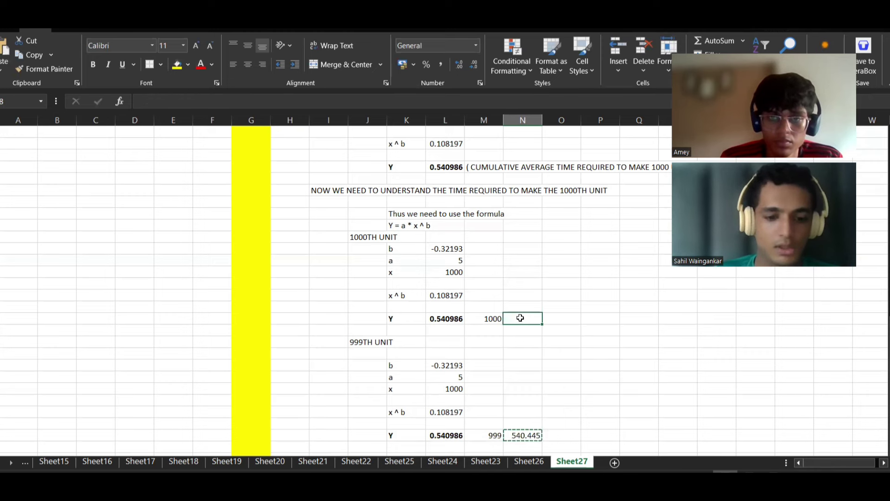
pyautogui.hotkey('ctrl', 'v')
# - Set x to 999 in L64 of the 999TH UNIT block
pyautogui.click(454, 390)
pyautogui.write('999')
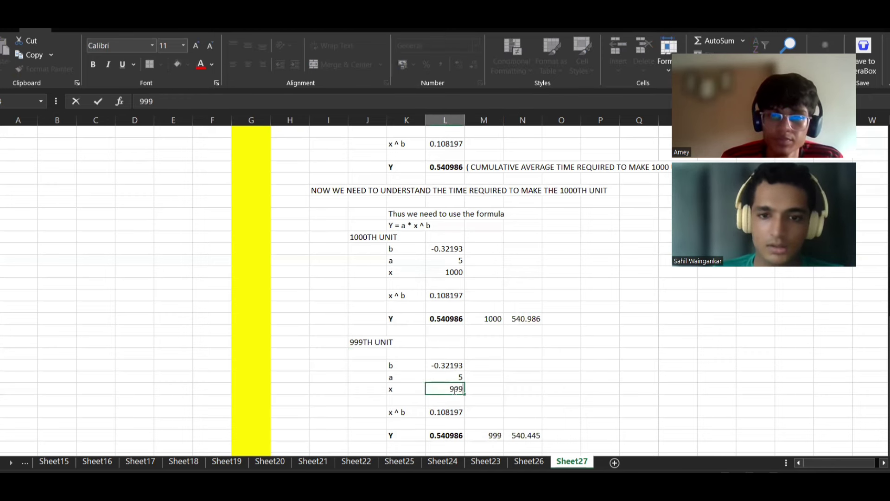
pyautogui.press('Return')
pyautogui.scroll(-2, 453, 389)
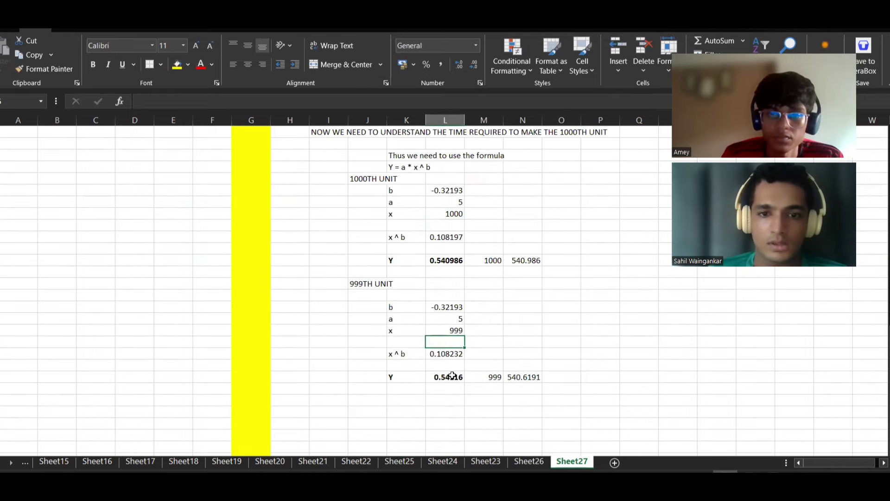
# - Check the formulas behind x ^ b in L66 and Y in L68 of the 999TH UNIT block
pyautogui.click(481, 378)
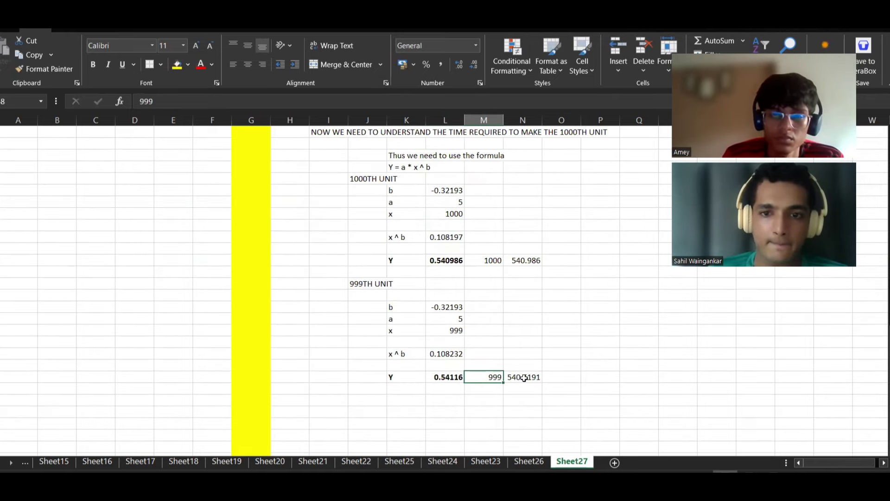
pyautogui.click(457, 351)
pyautogui.click(393, 103)
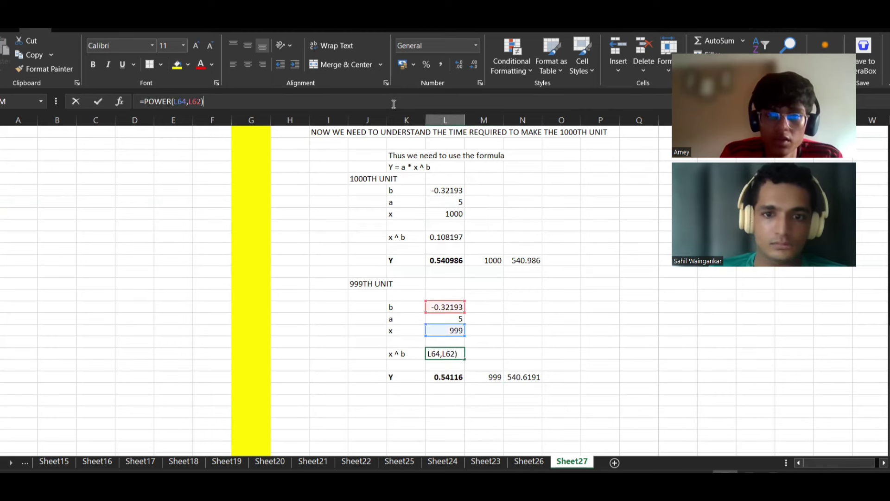
pyautogui.click(473, 225)
pyautogui.click(460, 378)
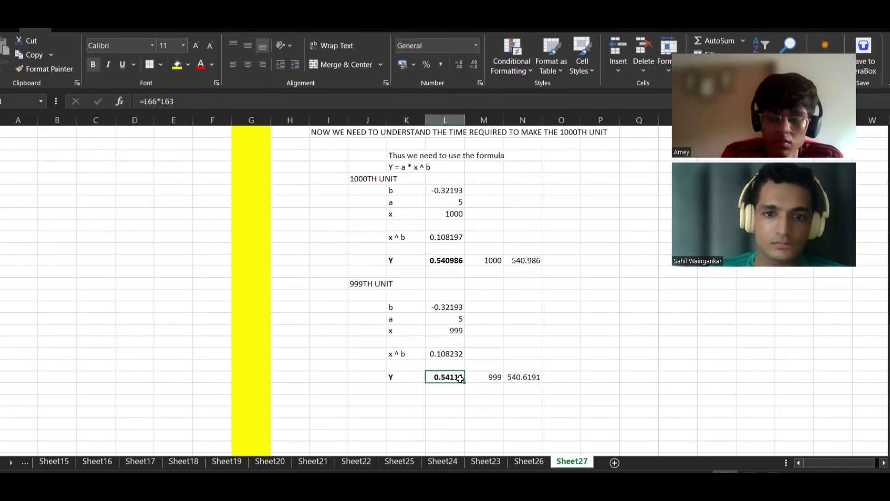
pyautogui.doubleClick(460, 378)
pyautogui.click(545, 342)
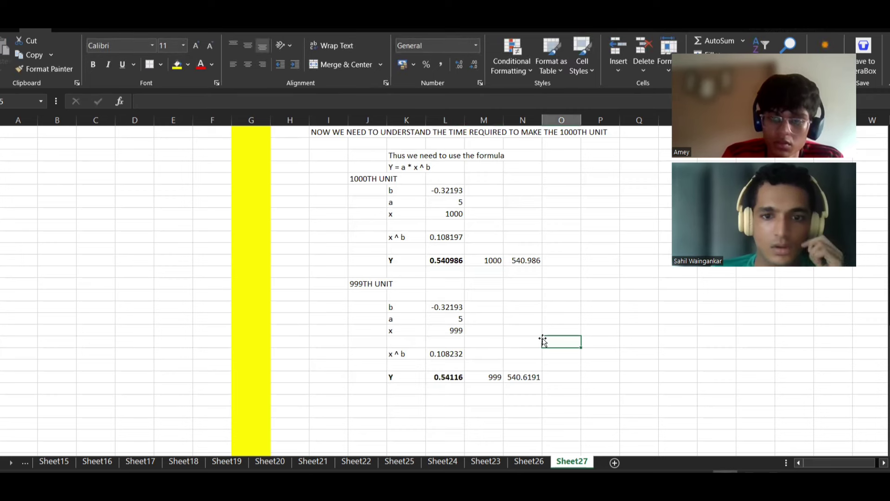
# - Start a formula in N70, below the total time for 999 units
pyautogui.click(524, 396)
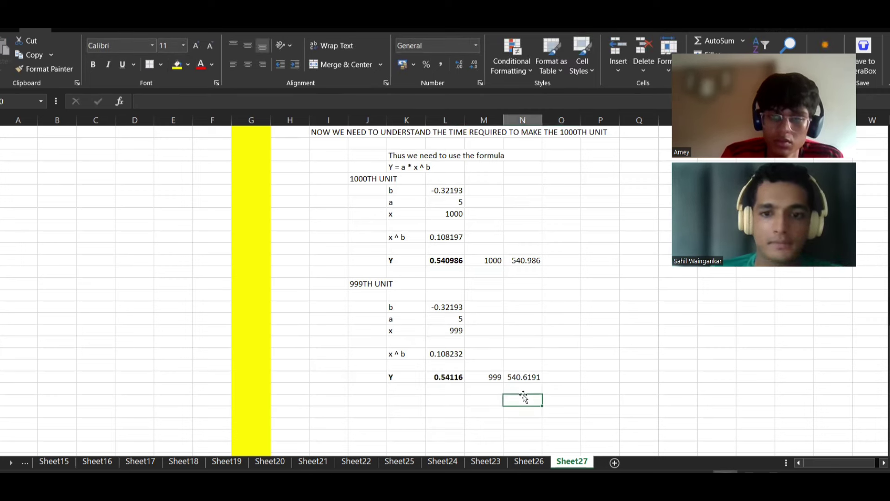
pyautogui.write('=')
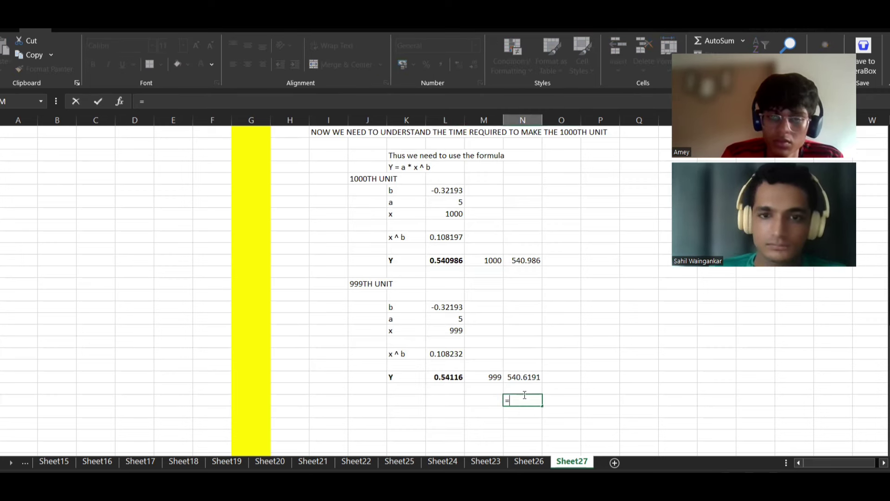
# - Complete the formula =N58-N68 in N70 to subtract the 999-unit total time from the 1000-unit total time
pyautogui.press('Up')
pyautogui.press('Up')
pyautogui.press('Up')
pyautogui.press('Up')
pyautogui.press('Up')
pyautogui.press('Up')
pyautogui.press('Up')
pyautogui.press('Up')
pyautogui.press('Up')
pyautogui.press('Up')
pyautogui.press('Up')
pyautogui.press('Up')
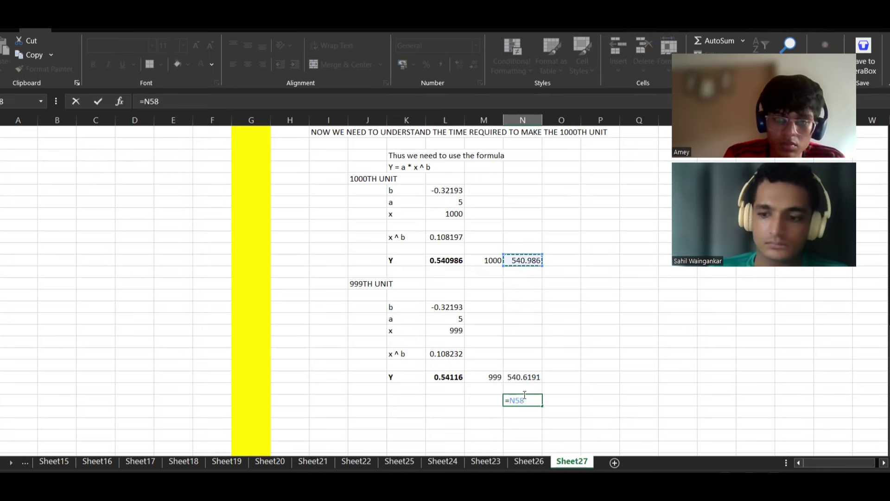
pyautogui.write('-')
pyautogui.press('Up')
pyautogui.press('Up')
pyautogui.press('Return')
# - Label the difference in the adjacent cell with "( THIS IS THE TIME REQUIRED TO MAKE THE 1000TH UNIT )"
pyautogui.press('Right')
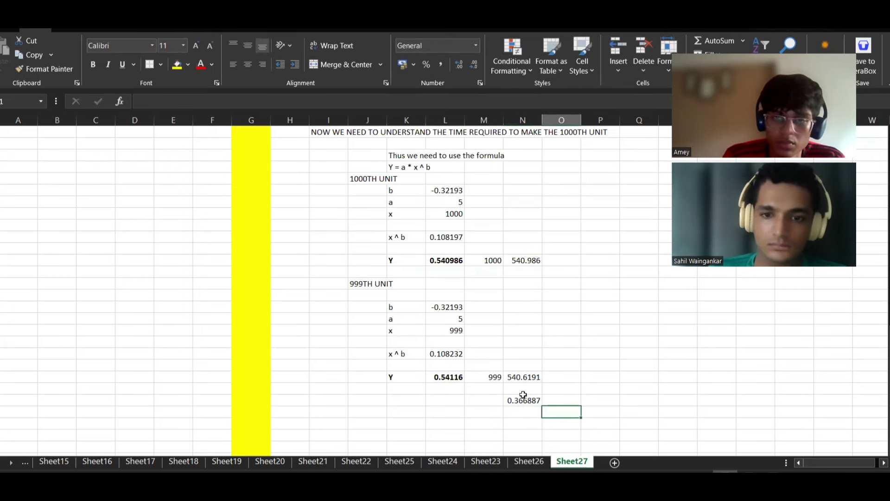
pyautogui.press('Up')
pyautogui.write('( THIS IS ')
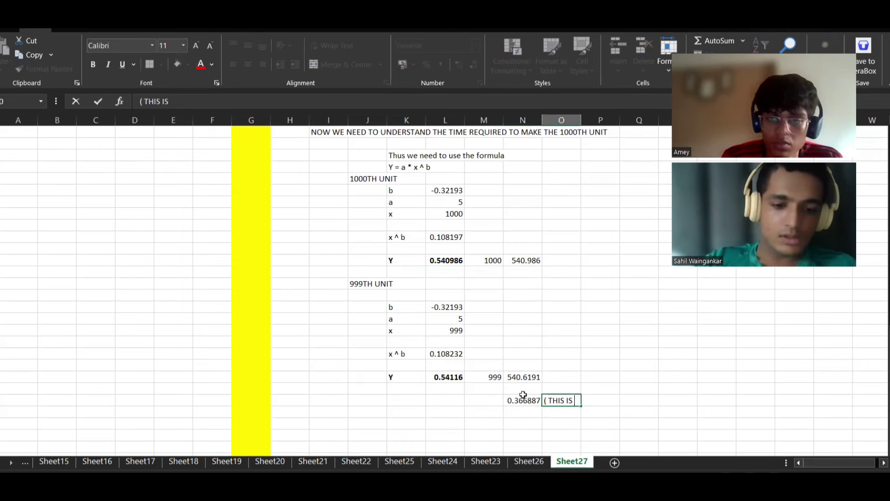
pyautogui.write('THE TIME')
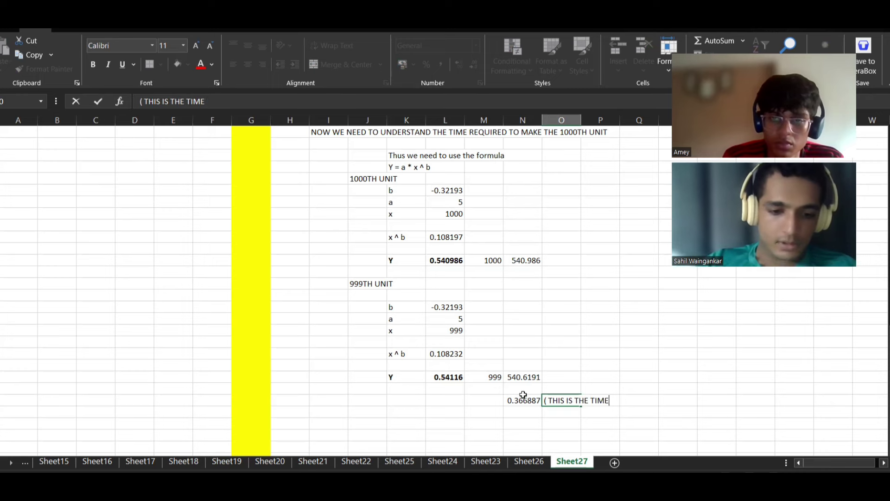
pyautogui.write(' T')
pyautogui.press('BackSpace')
pyautogui.write('REQ')
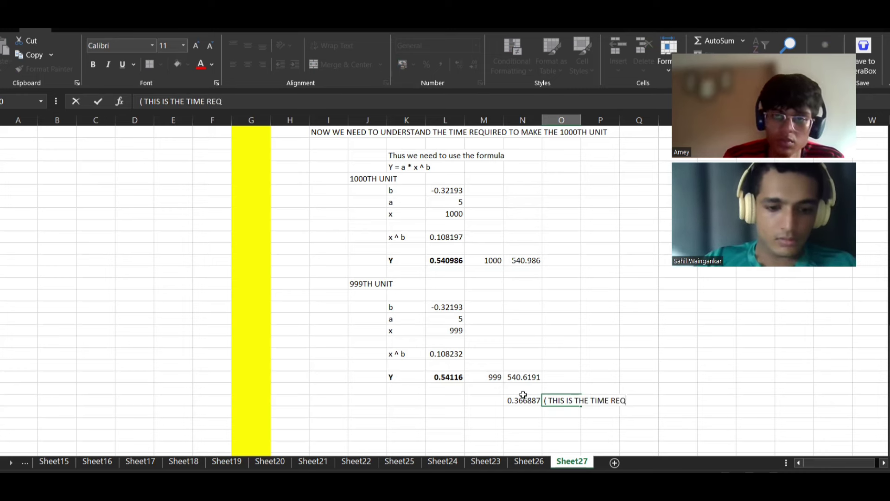
pyautogui.write('UREIRE')
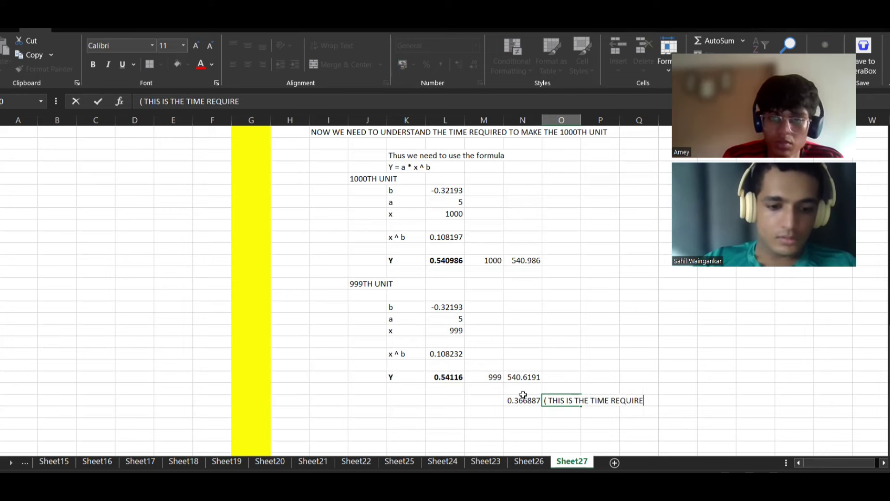
pyautogui.write('D TO MAKE THE 100T')
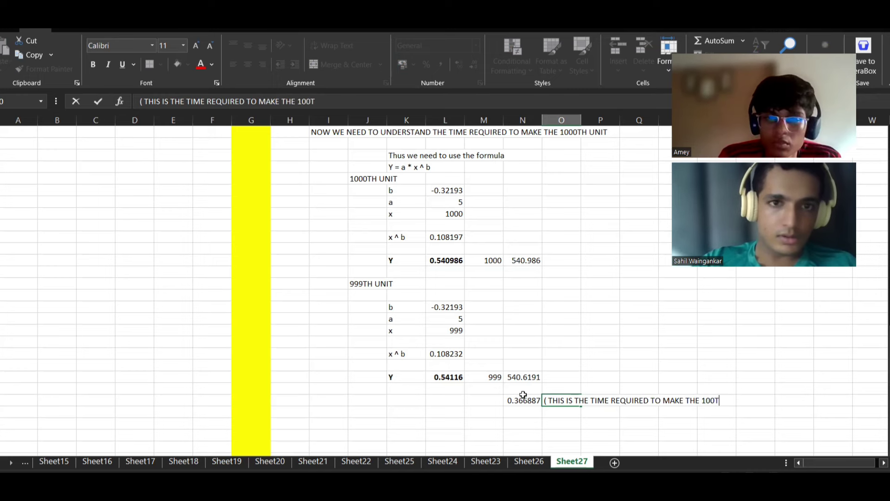
pyautogui.press('BackSpace')
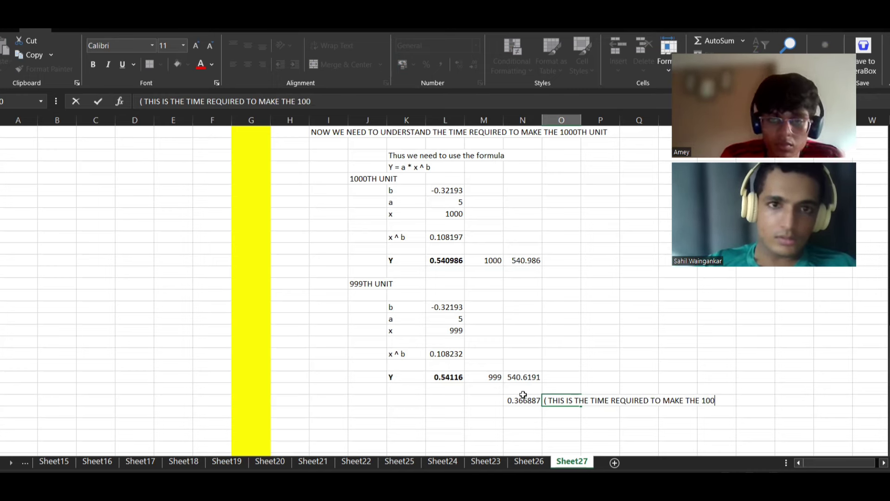
pyautogui.write('0TH UNIT )')
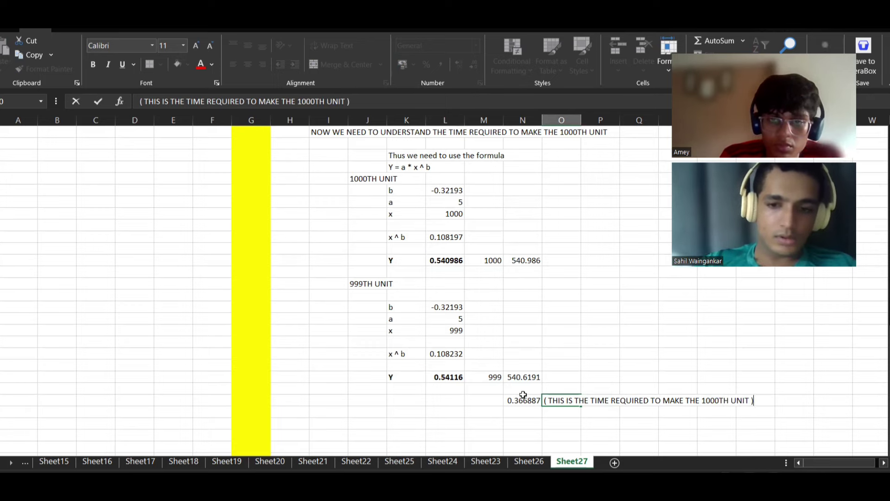
pyautogui.hotkey('ctrl', 'Return')
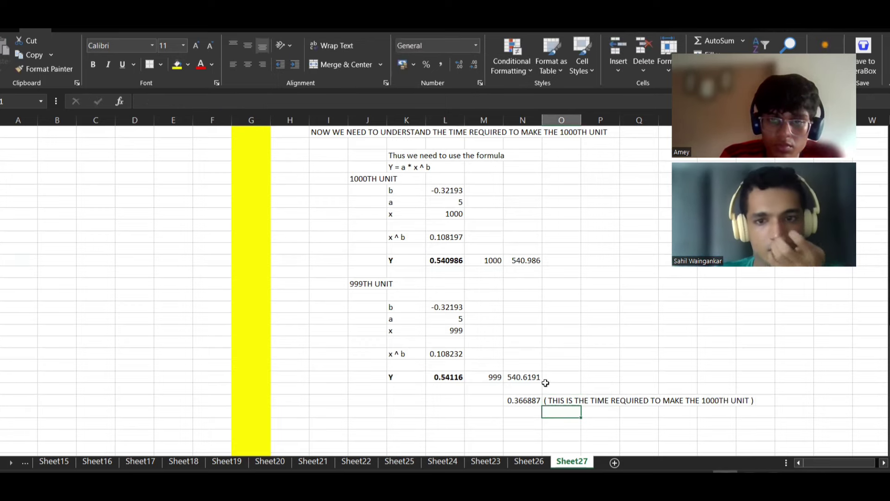
# - Make the 1000th-unit time and its explanatory label bold
pyautogui.scroll(6, 592, 368)
pyautogui.scroll(-4, 593, 367)
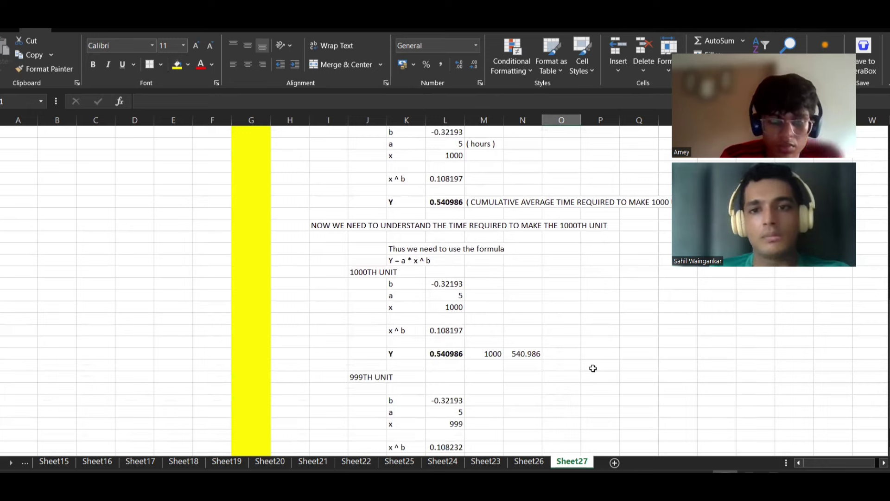
pyautogui.scroll(-3, 592, 368)
pyautogui.click(521, 399)
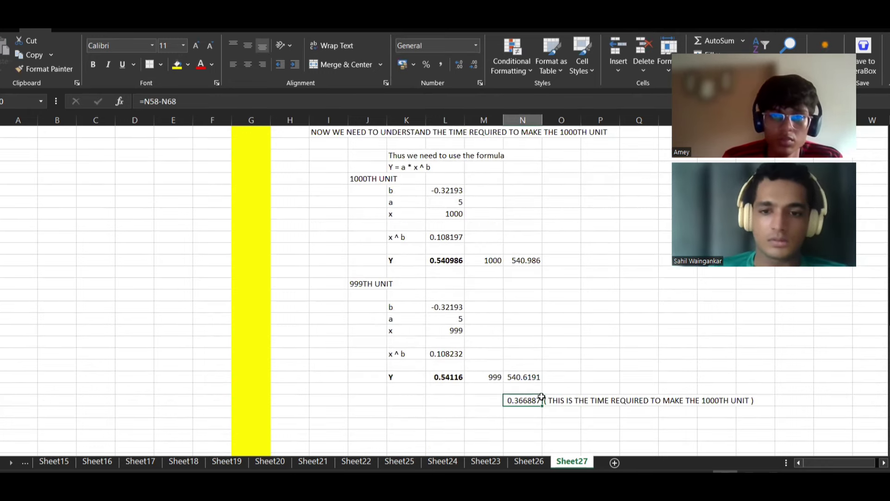
pyautogui.moveTo(541, 398); pyautogui.dragTo(554, 397)
pyautogui.hotkey('ctrl', 'b')
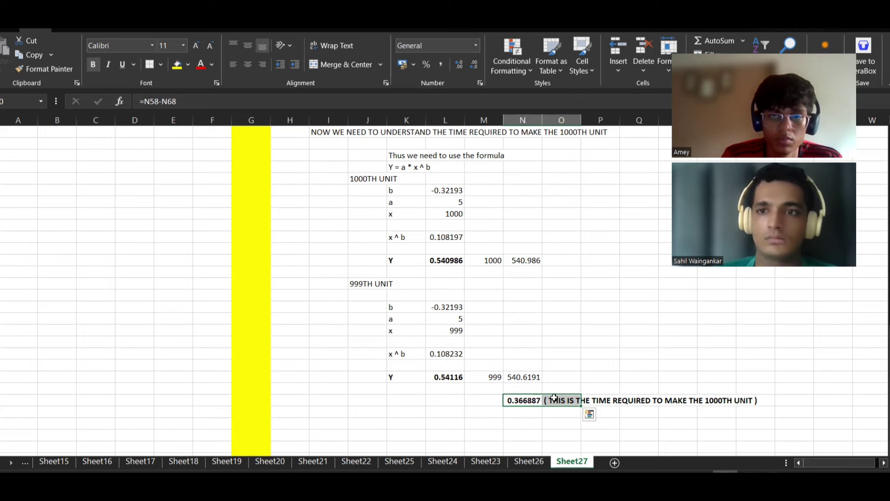
# - Format the heading "NOW WE NEED TO UNDERSTAND THE TIME REQUIRED TO MAKE THE 1000TH UNIT" as bold, underlined and italic
pyautogui.scroll(3, 554, 397)
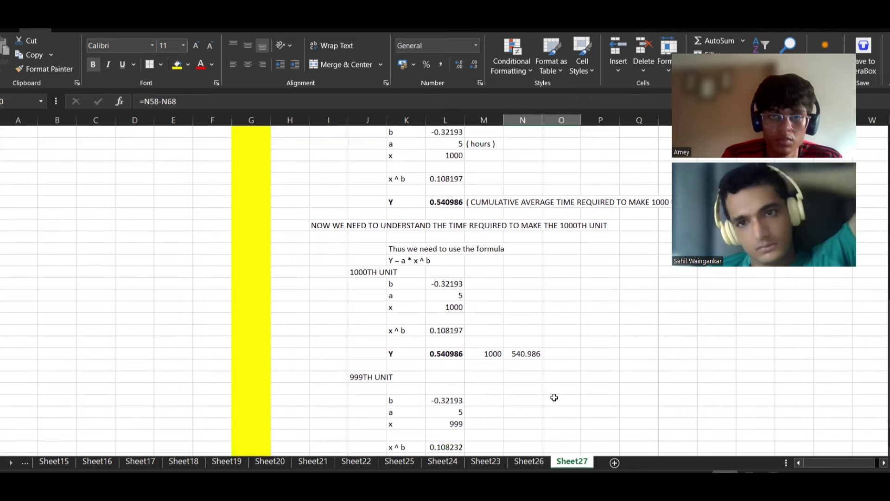
pyautogui.scroll(1, 554, 284)
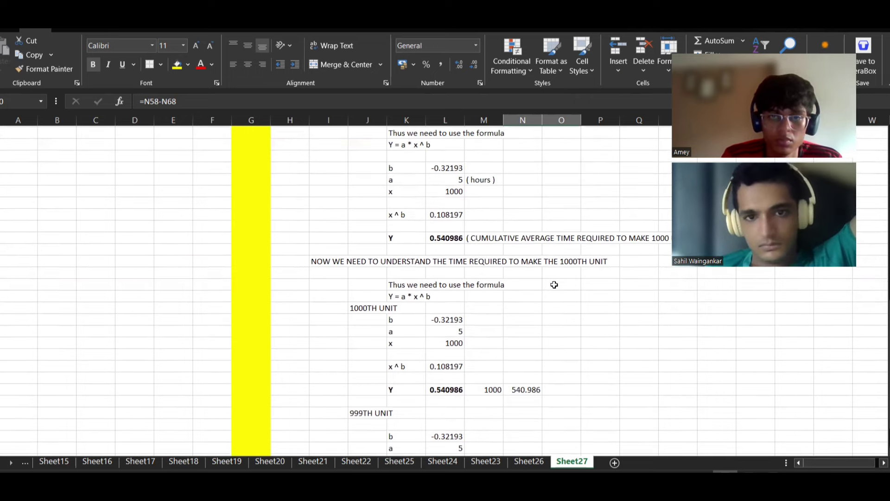
pyautogui.scroll(1, 554, 285)
pyautogui.scroll(-3, 554, 284)
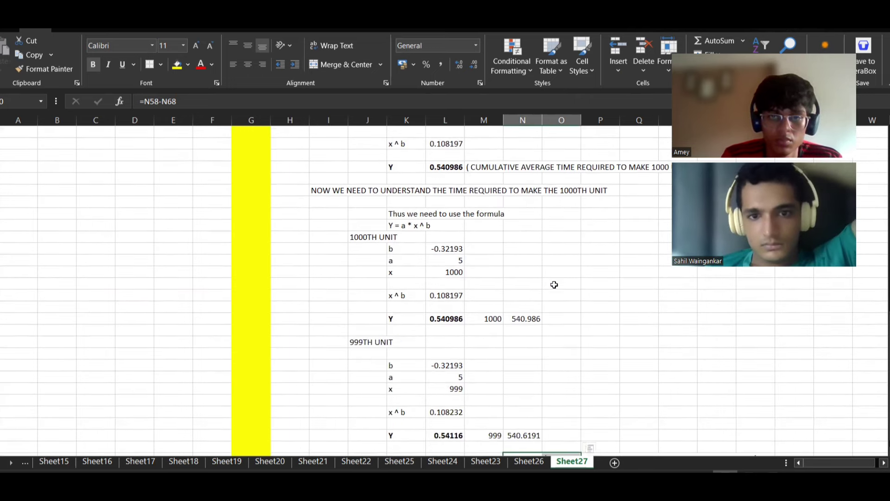
pyautogui.scroll(-1, 554, 284)
pyautogui.scroll(3, 554, 284)
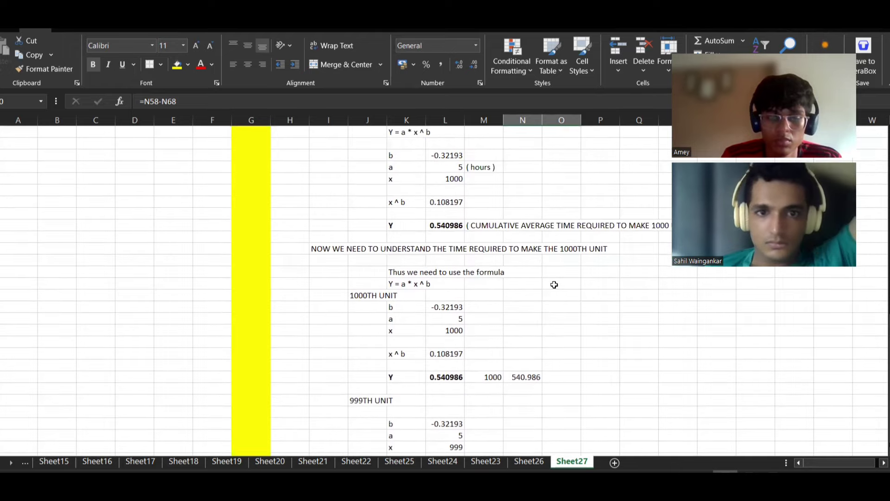
pyautogui.click(334, 251)
pyautogui.hotkey('ctrl', 'b')
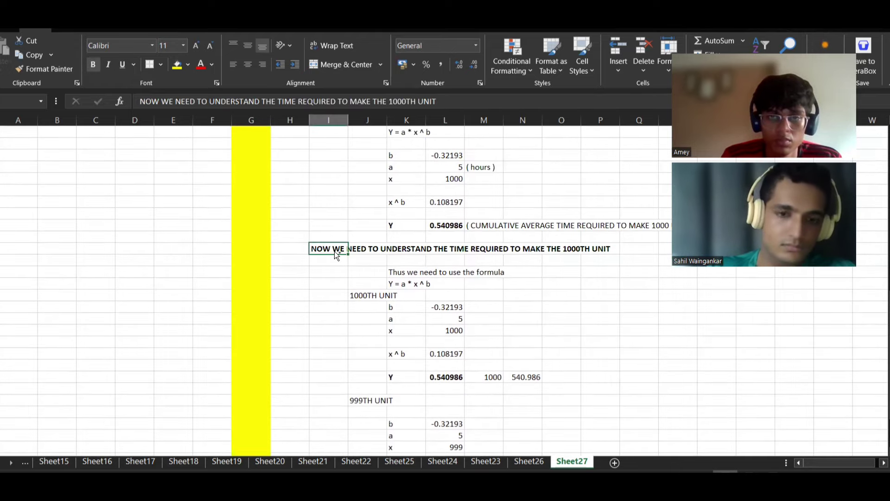
pyautogui.hotkey('ctrl', 'u')
pyautogui.hotkey('ctrl', 'i')
pyautogui.click(561, 282)
# - Check the 1000th-unit time against the Parapain case text in the question document and return to the worksheet
pyautogui.scroll(-5, 579, 286)
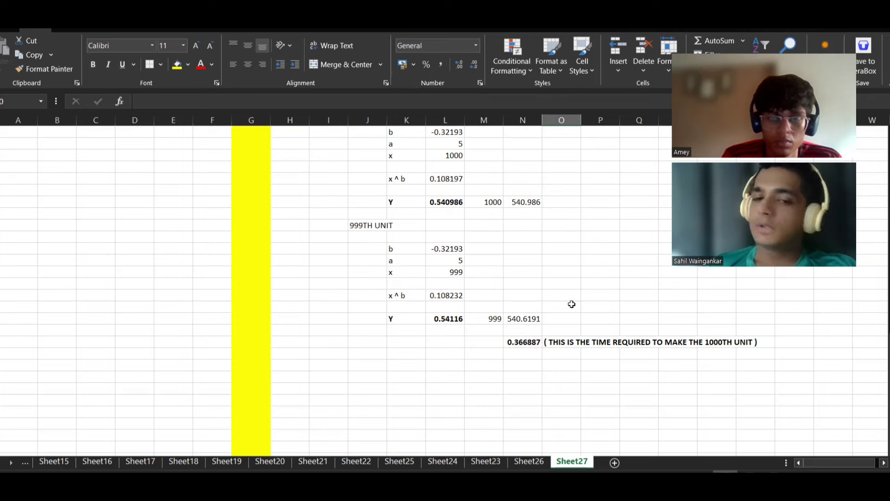
pyautogui.click(513, 347)
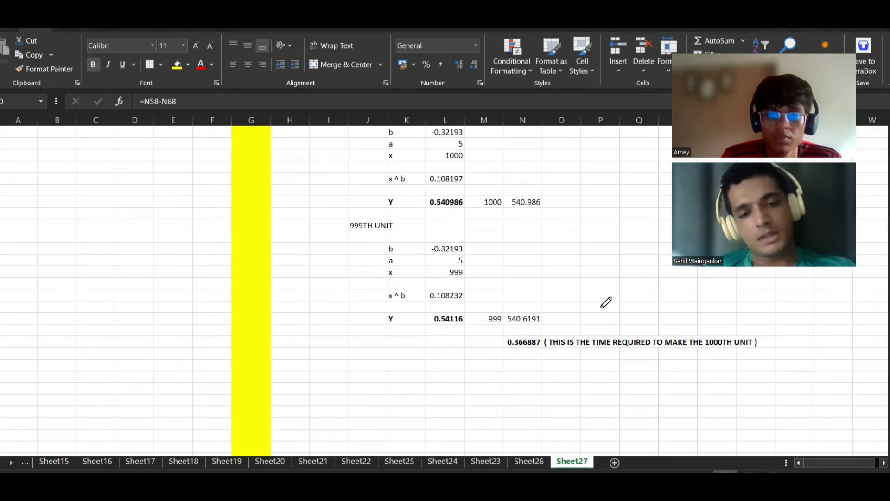
pyautogui.hotkey('alt', 'Tab')
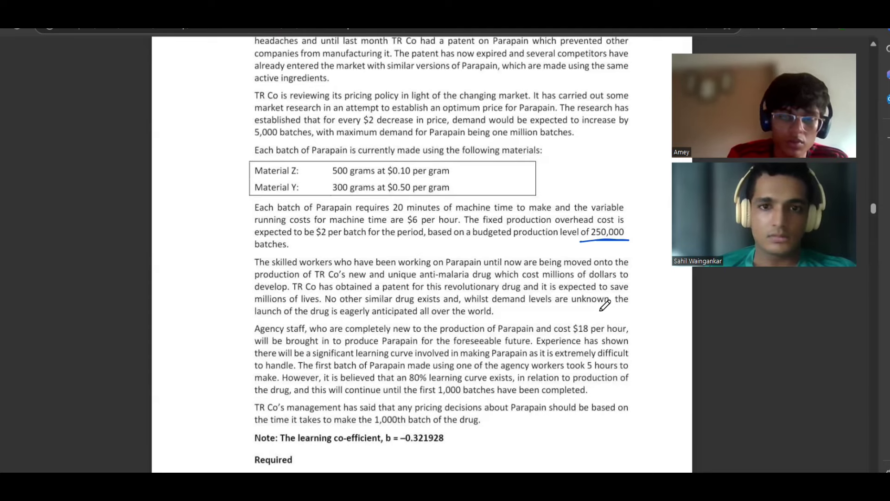
pyautogui.hotkey('alt', 'Tab')
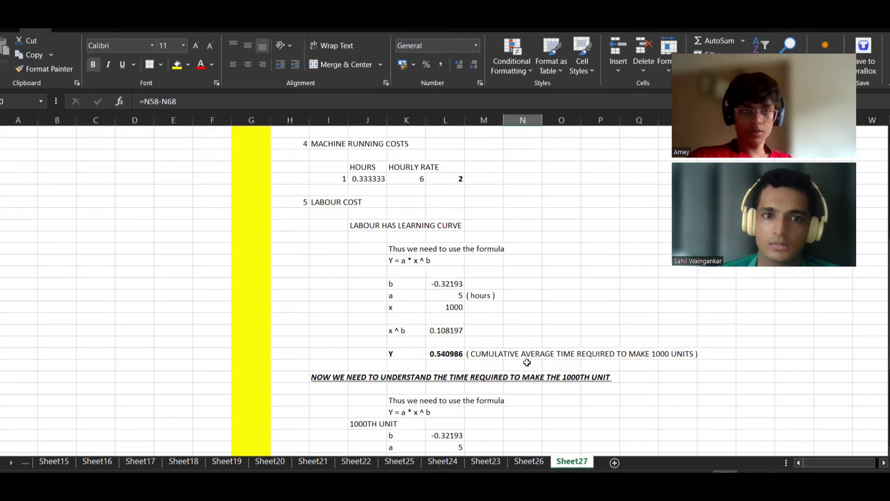
# - Widen column I so the total variable cost label fits
pyautogui.scroll(4, 527, 363)
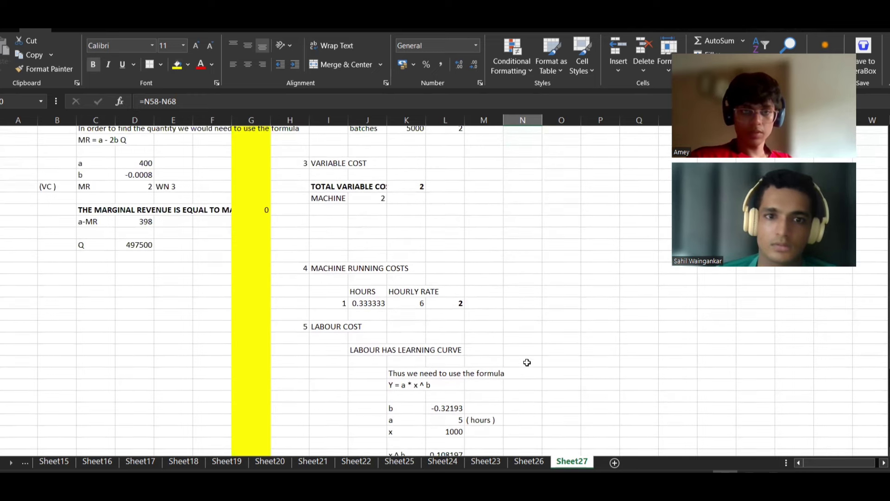
pyautogui.click(341, 202)
pyautogui.moveTo(347, 119); pyautogui.dragTo(375, 119)
# - Move the cumulative average learning curve working from under LABOUR COST to the same rows starting in column S
pyautogui.scroll(-9, 429, 278)
pyautogui.scroll(-5, 429, 279)
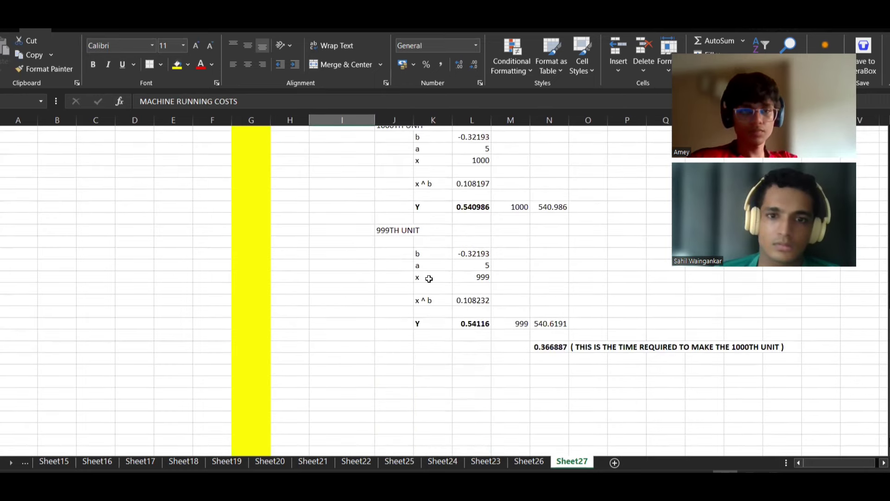
pyautogui.scroll(7, 429, 278)
pyautogui.scroll(1, 429, 279)
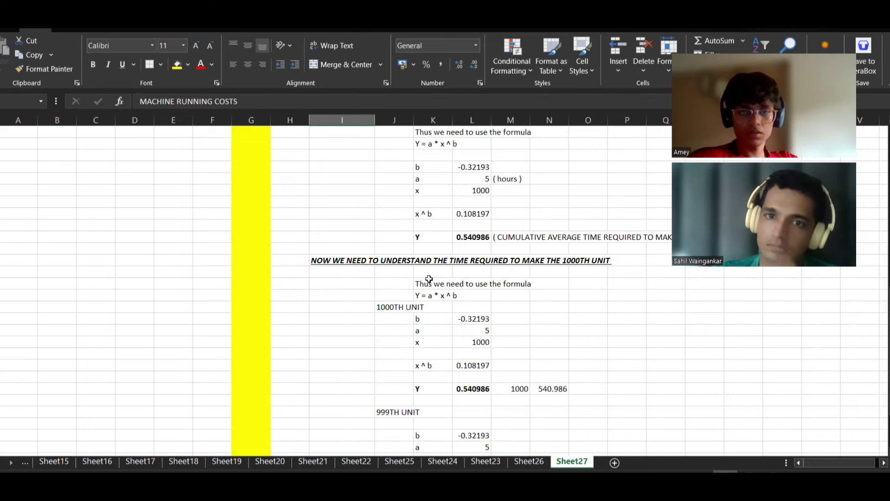
pyautogui.scroll(4, 428, 279)
pyautogui.moveTo(371, 248); pyautogui.dragTo(625, 371)
pyautogui.hotkey('ctrl', 'c')
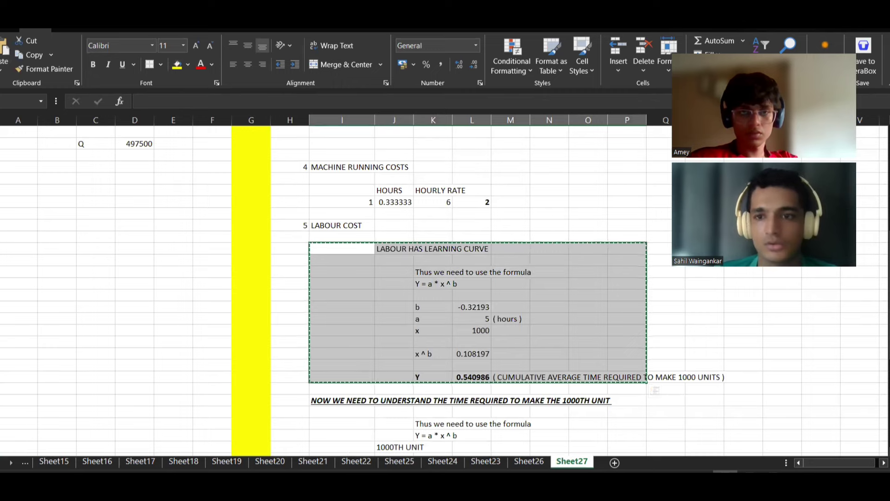
pyautogui.hotkey('ctrl', 'v')
pyautogui.scroll(-6, 653, 292)
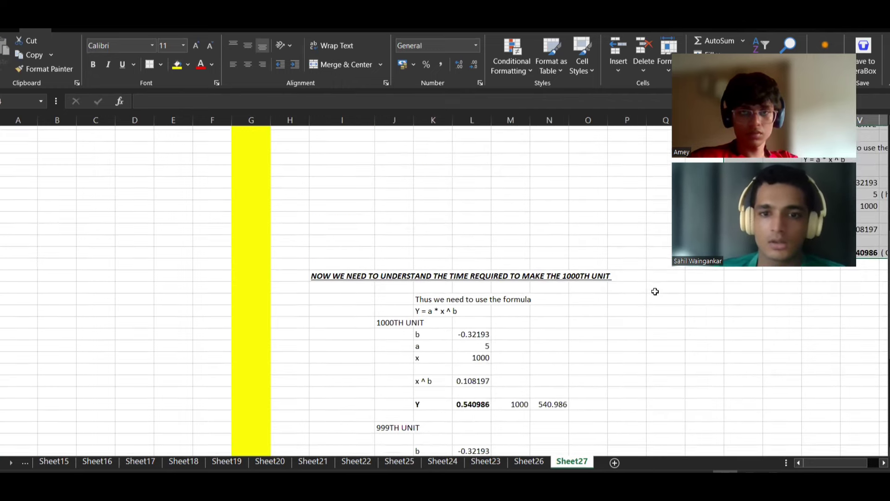
pyautogui.scroll(-2, 655, 291)
pyautogui.scroll(8, 654, 291)
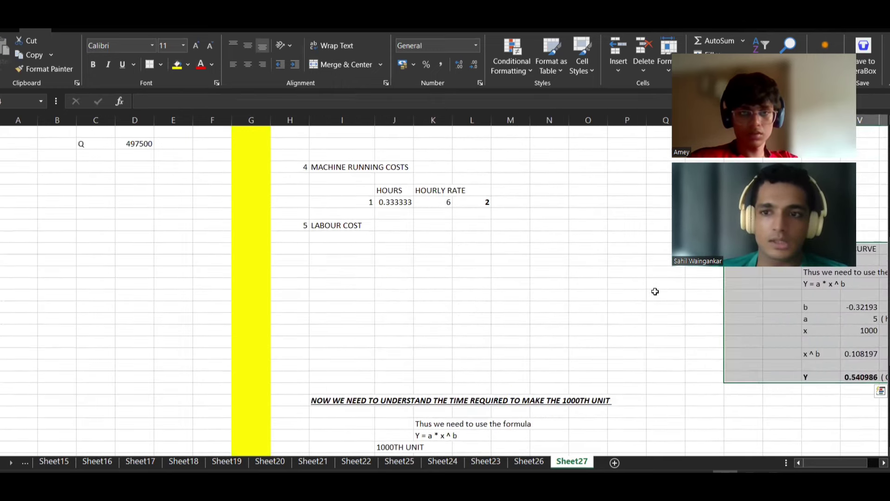
# - Enter the hourly labour rate of 18 directly below the 1000th-unit time
pyautogui.scroll(-2, 655, 291)
pyautogui.scroll(-1, 654, 291)
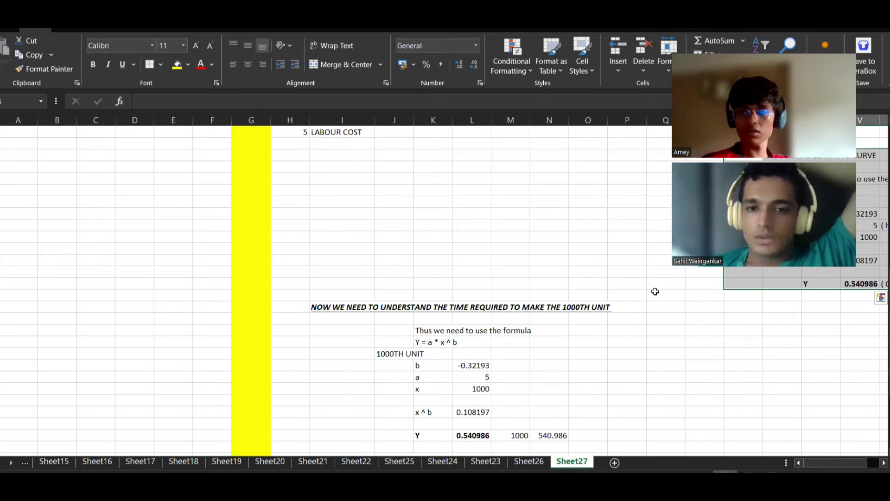
pyautogui.scroll(-2, 654, 291)
pyautogui.scroll(-3, 656, 288)
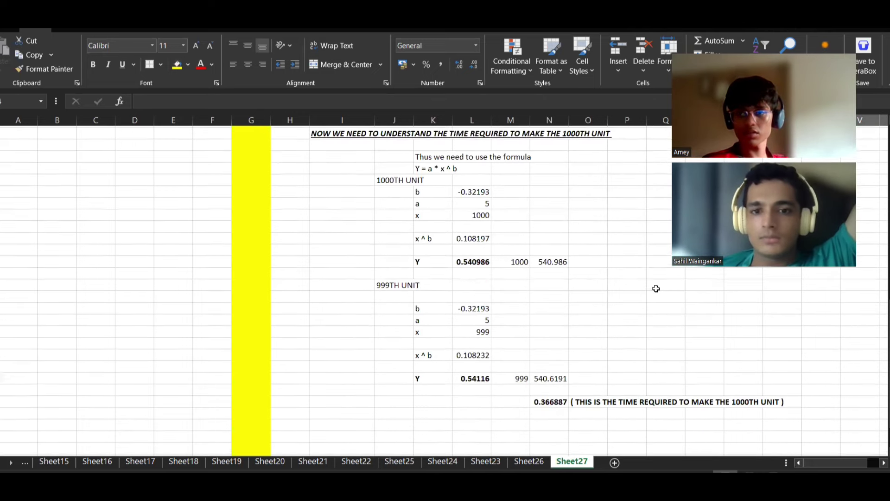
pyautogui.click(549, 379)
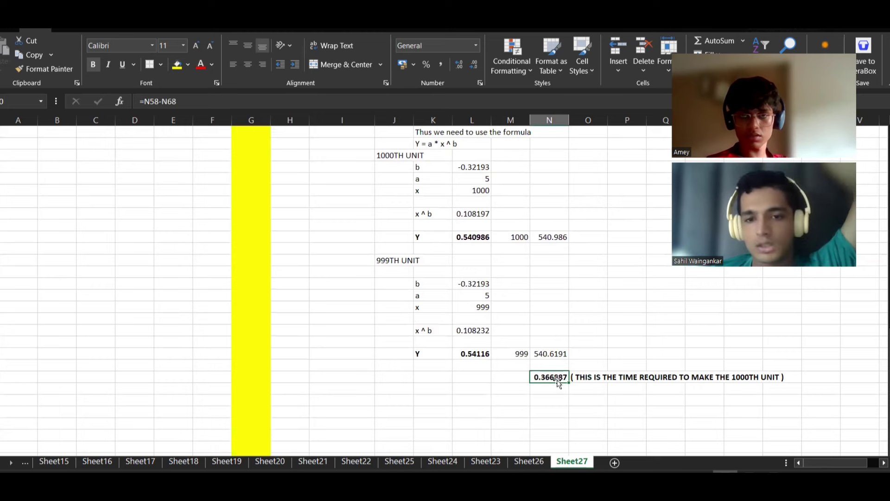
pyautogui.click(551, 386)
pyautogui.write('18')
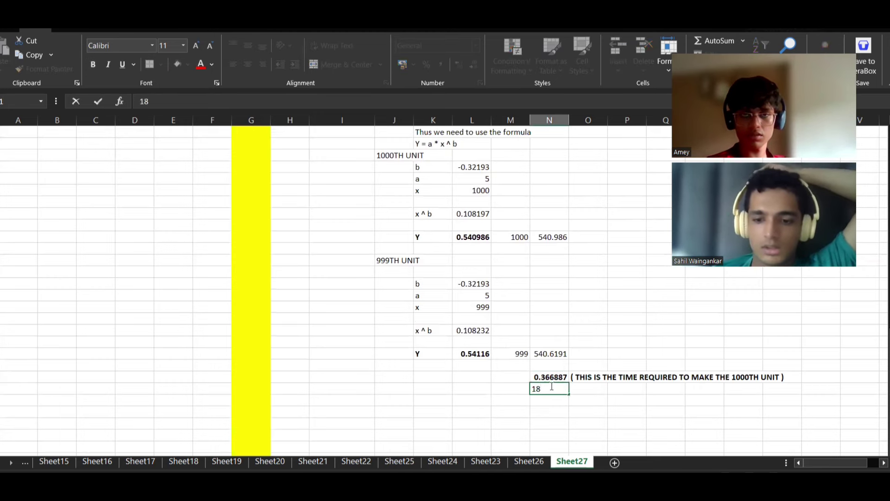
pyautogui.press('Return')
# - Calculate the labour cost below the rate by multiplying the 1000th-unit time in N70 by the 18 hourly rate
pyautogui.write('=')
pyautogui.press('Up')
pyautogui.press('Up')
pyautogui.press('Up')
pyautogui.press('Down')
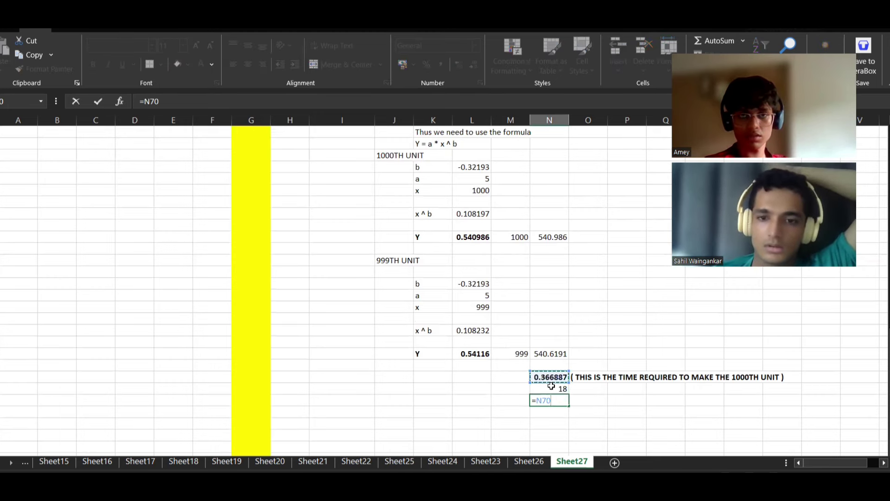
pyautogui.write('*')
pyautogui.press('Up')
pyautogui.press('Return')
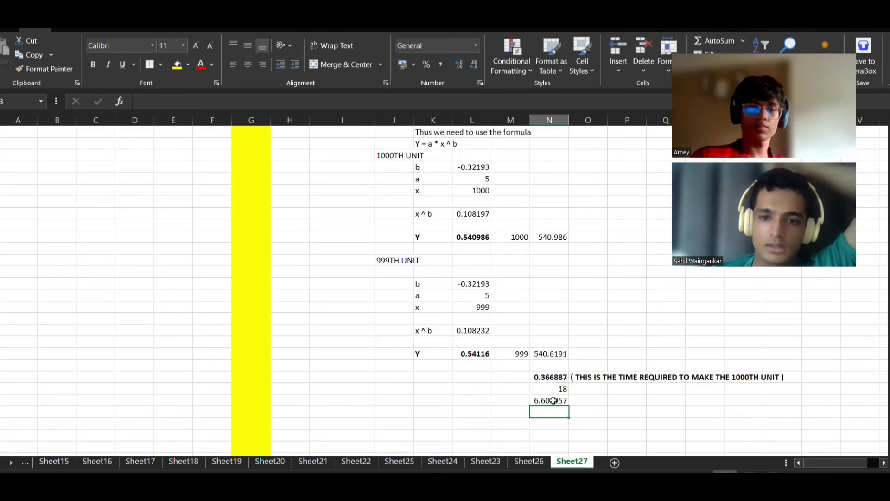
pyautogui.click(553, 400)
pyautogui.click(519, 388)
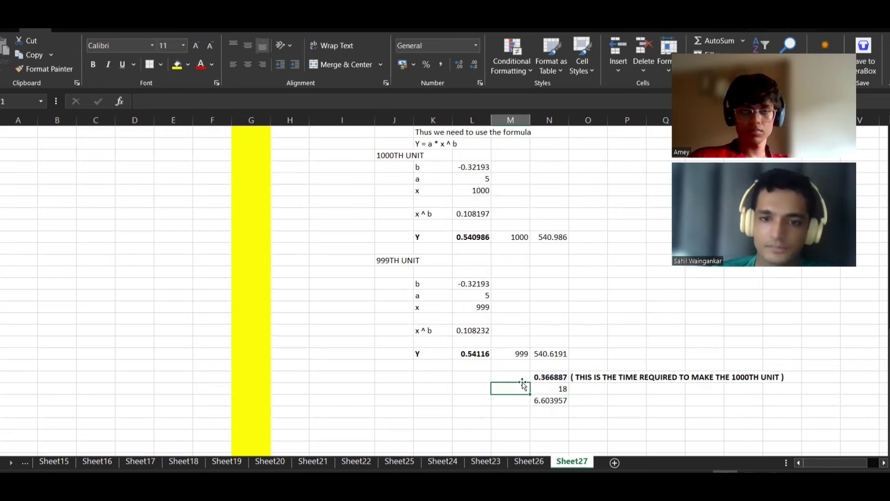
pyautogui.click(519, 375)
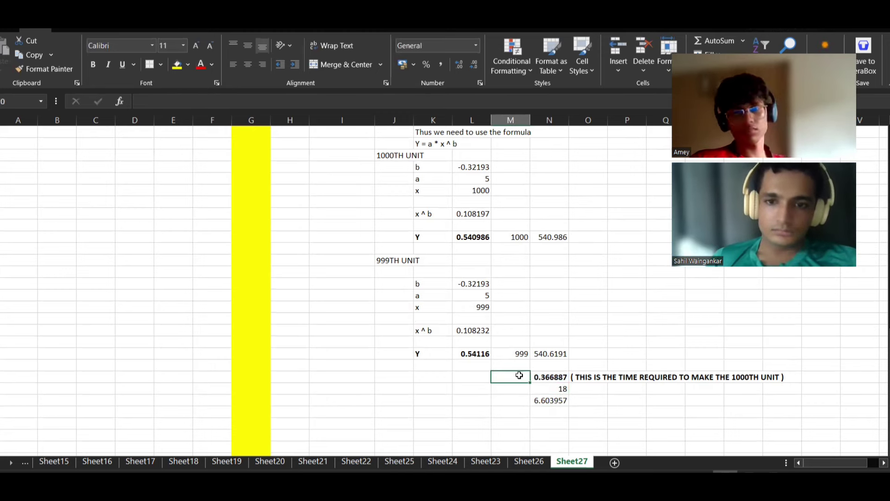
pyautogui.press('Down')
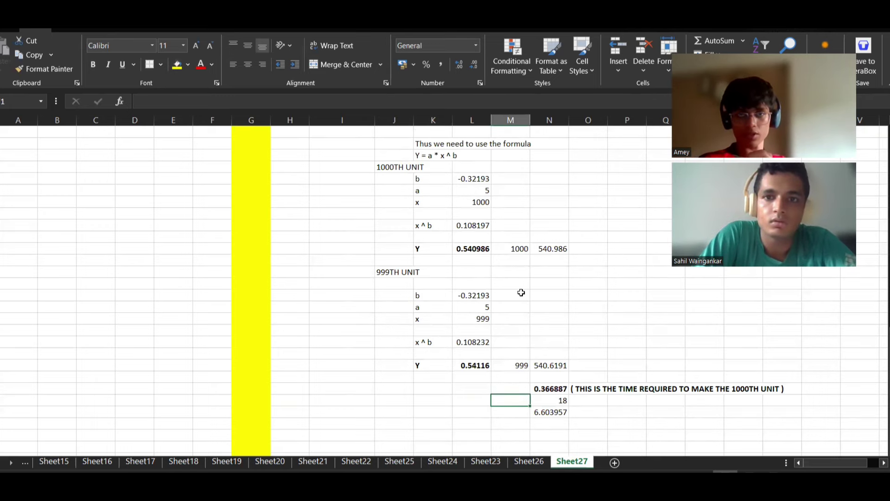
pyautogui.scroll(2, 521, 292)
pyautogui.moveTo(325, 192); pyautogui.dragTo(743, 431)
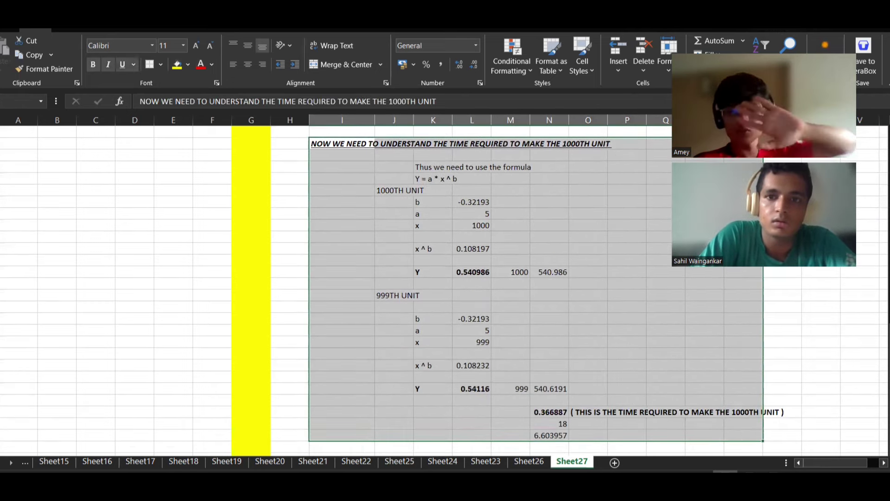
pyautogui.click(659, 259)
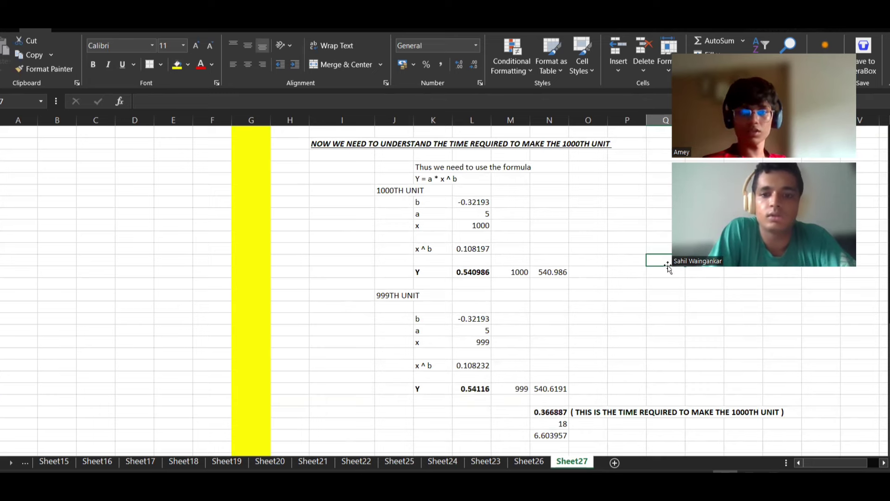
# - Label the 1000th-unit time "1000TH UNIT" and the rate below it "COST PER HOUR", entering 18 as the rate
pyautogui.click(527, 414)
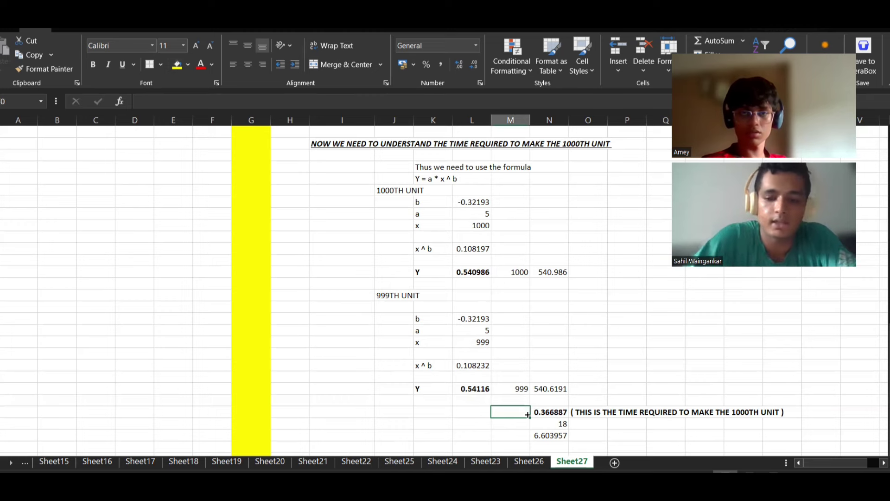
pyautogui.write('1000TH ')
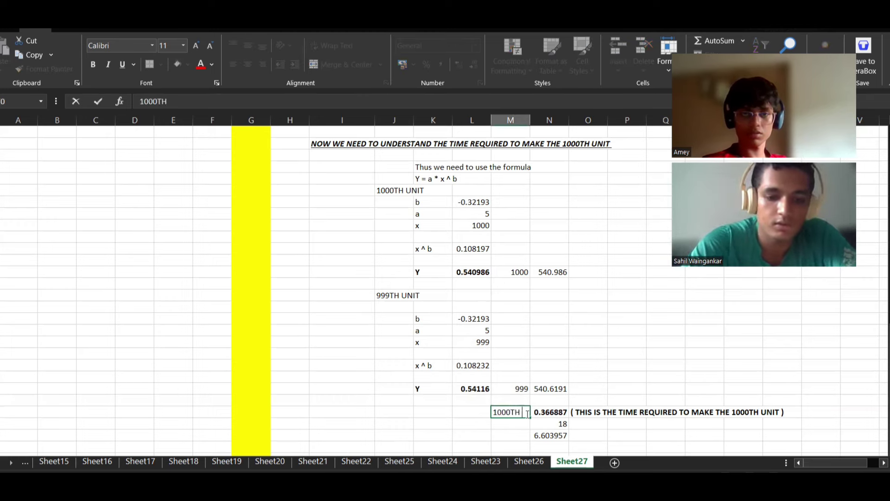
pyautogui.write('UNIT')
pyautogui.press('Return')
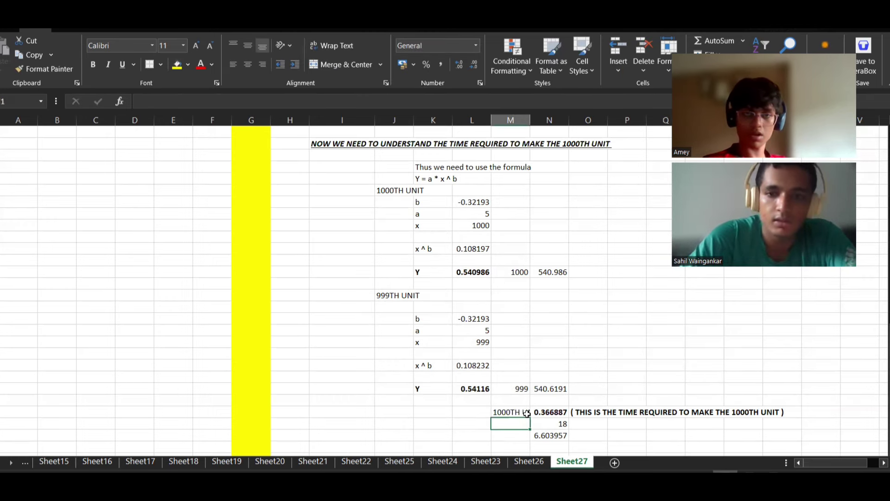
pyautogui.write('COST PER HOUR')
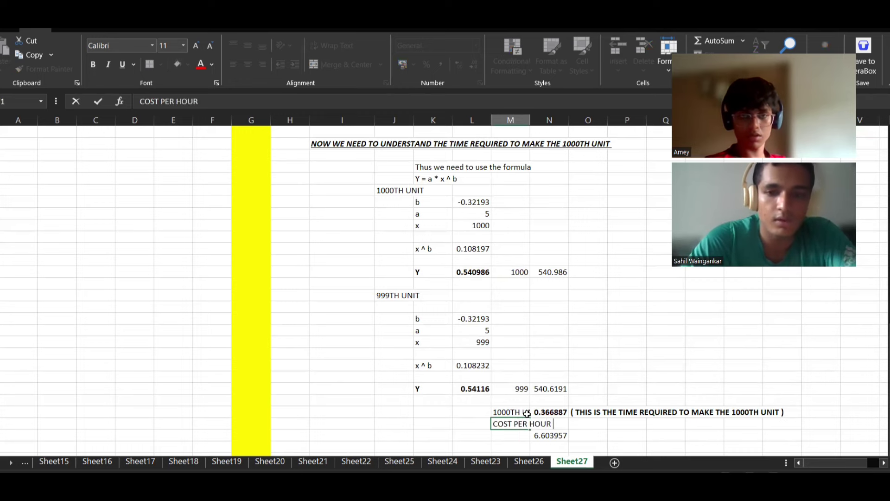
pyautogui.press('Tab')
pyautogui.write('18')
pyautogui.press('Return')
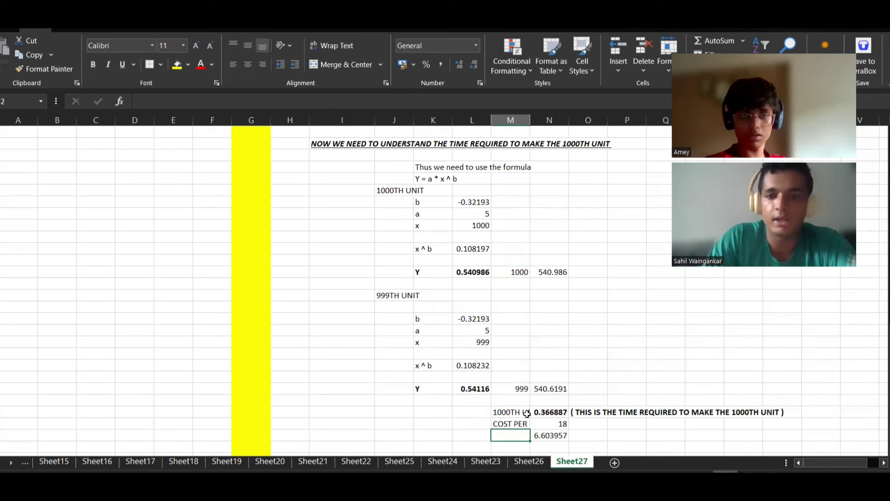
# - Label the product of the 1000th-unit time and hourly rate "LABOUR COST" in column M
pyautogui.click(549, 412)
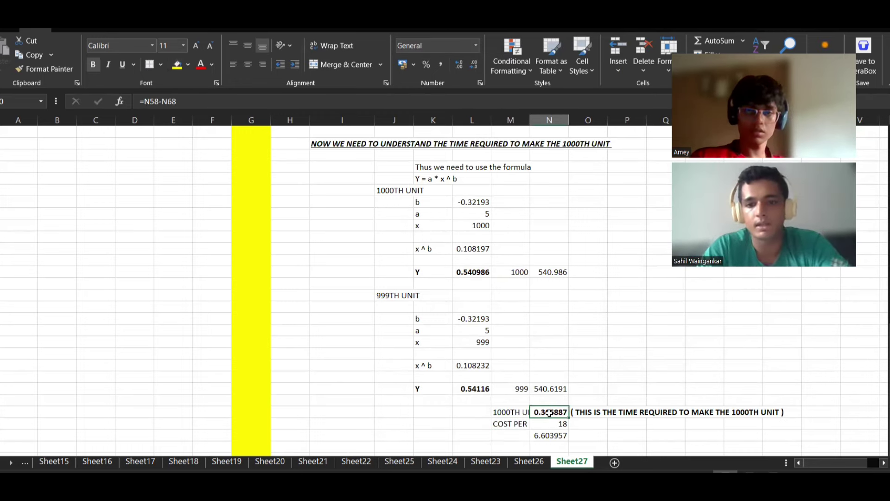
pyautogui.click(512, 436)
pyautogui.write('LA')
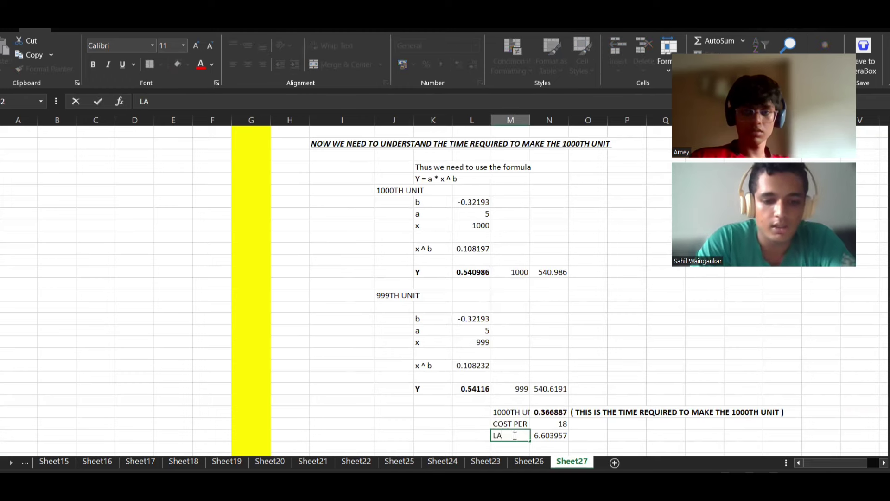
pyautogui.write('BOUR COST')
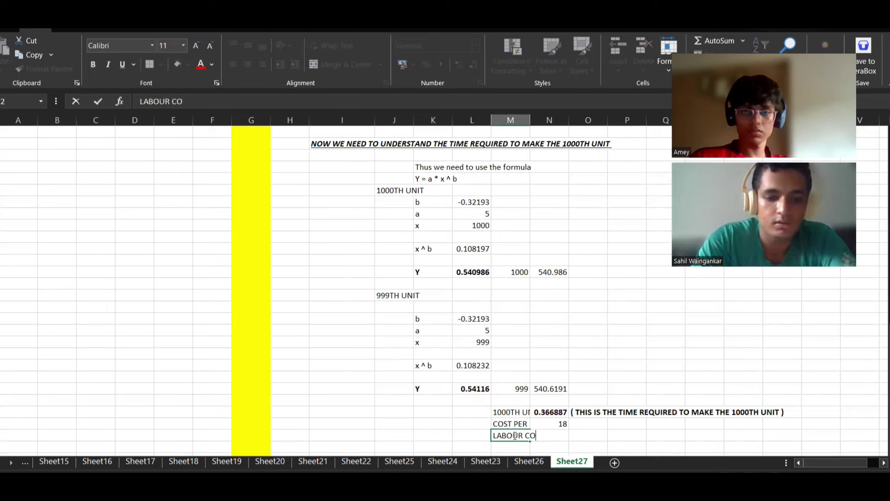
pyautogui.click(604, 402)
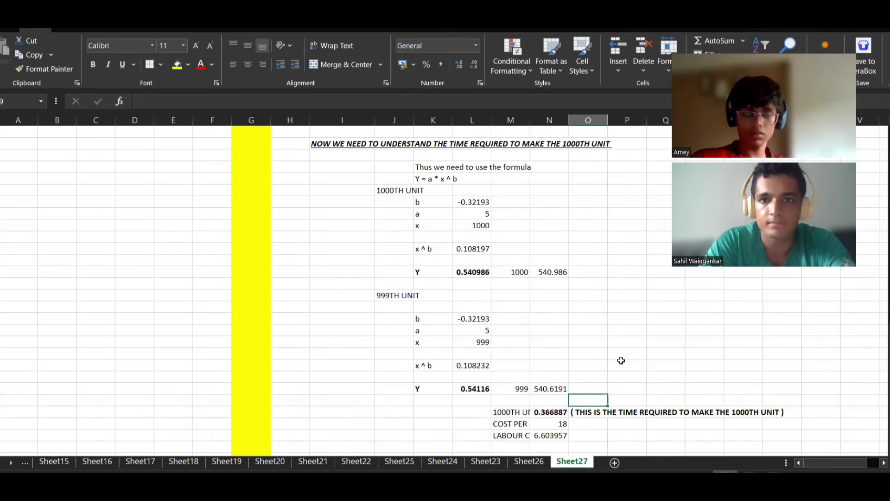
# - Move the whole 1000th-unit time working, including the labour cost lines, up to directly below the LABOUR COST heading of working note 5
pyautogui.scroll(4, 621, 360)
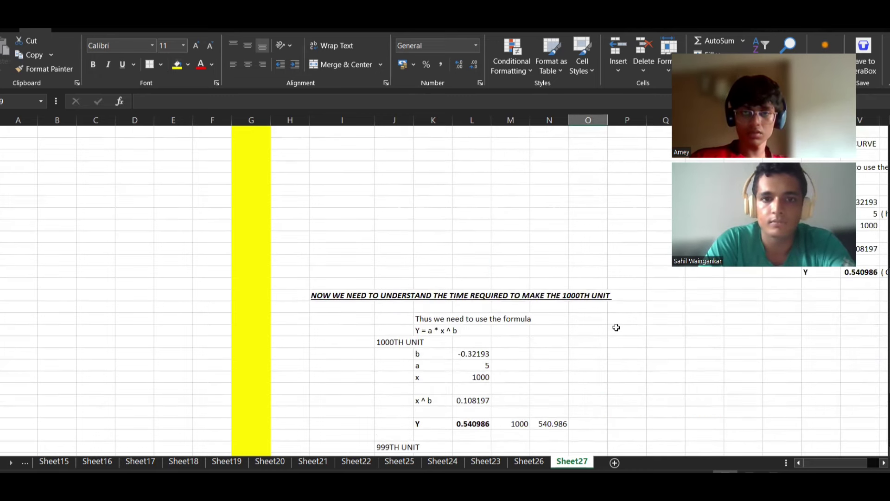
pyautogui.scroll(-2, 616, 327)
pyautogui.scroll(-1, 616, 328)
pyautogui.moveTo(325, 190); pyautogui.dragTo(719, 441)
pyautogui.hotkey('ctrl', 'c')
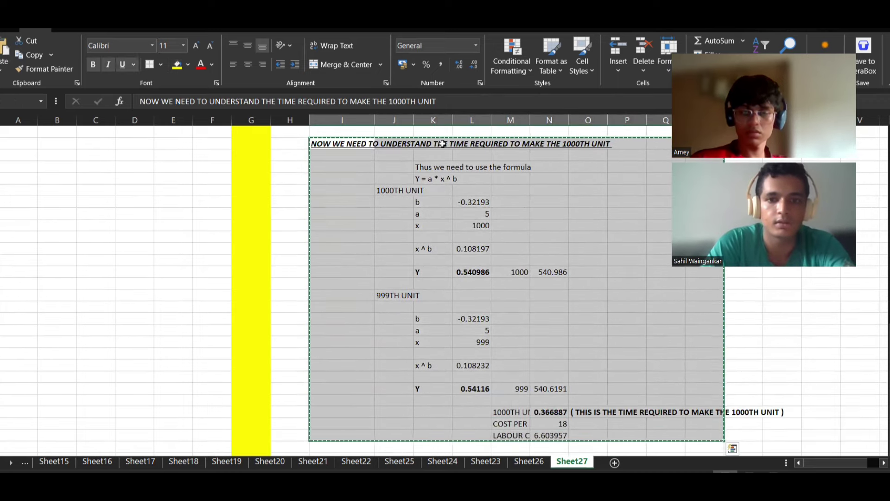
pyautogui.scroll(7, 442, 144)
pyautogui.scroll(1, 443, 144)
pyautogui.click(347, 270)
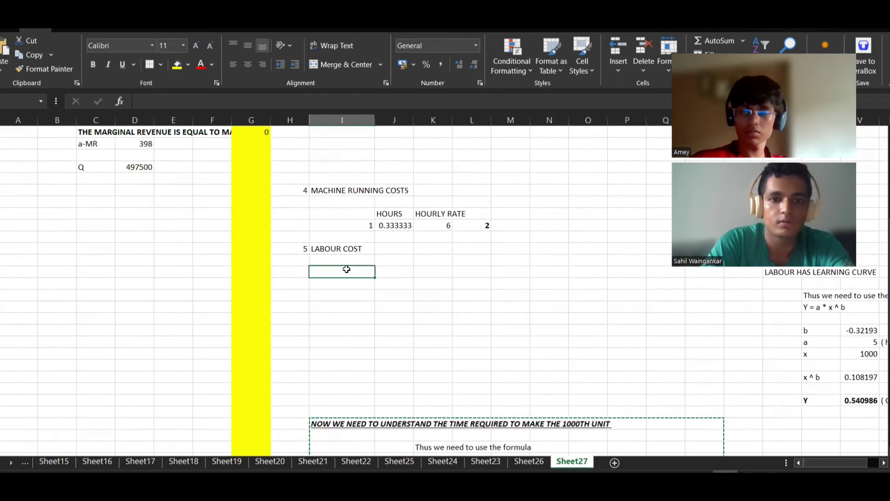
pyautogui.hotkey('ctrl', 'v')
pyautogui.click(581, 216)
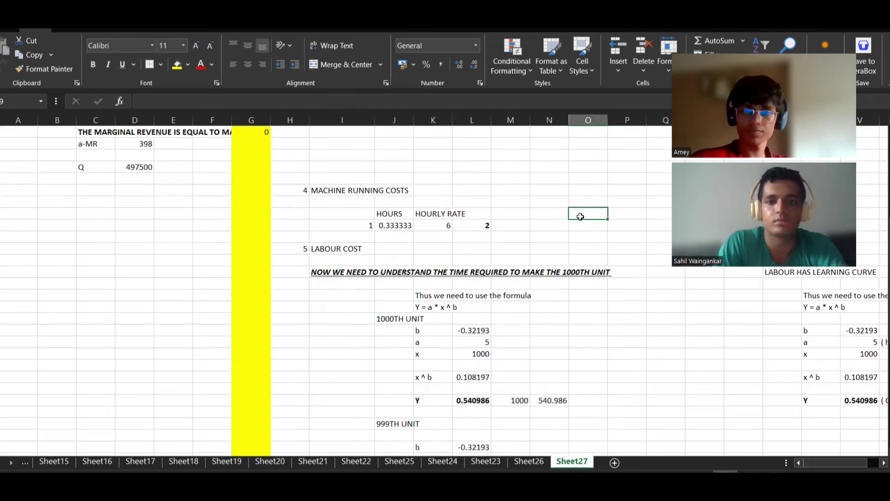
# - Add a "LABOUR COST" line below the machine running cost in the variable cost working
pyautogui.scroll(3, 580, 216)
pyautogui.click(350, 226)
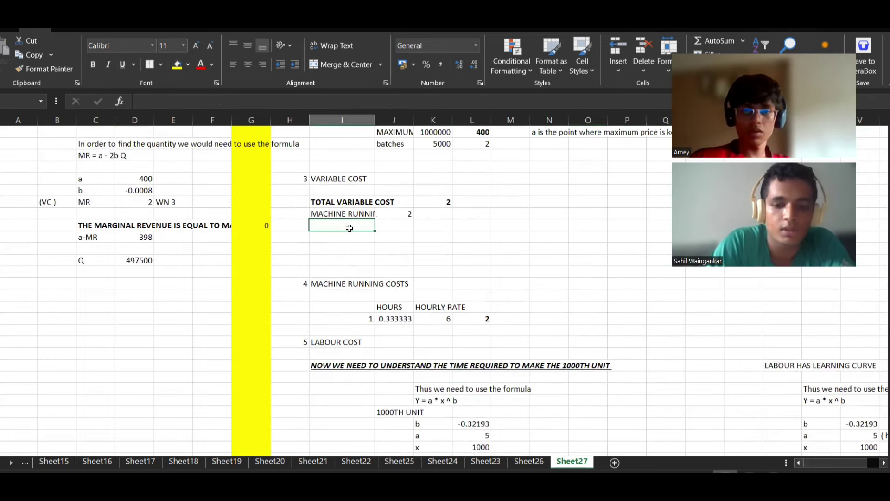
pyautogui.write('LABOR CO')
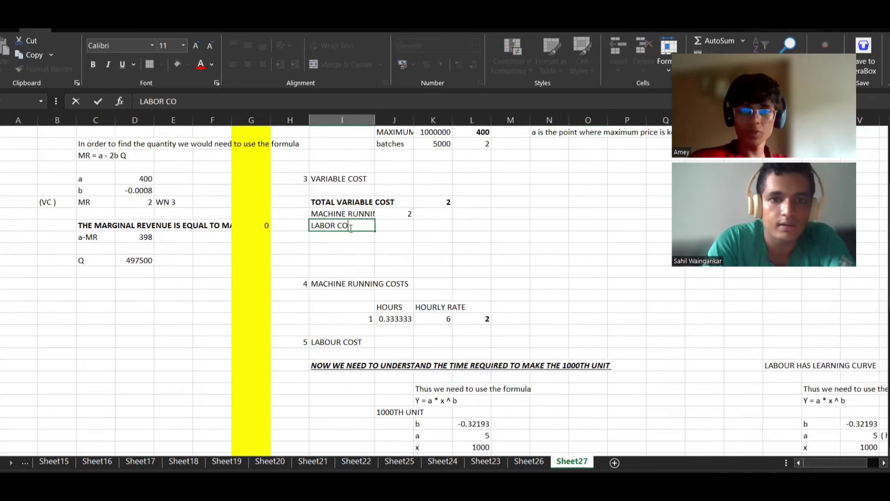
pyautogui.press('BackSpace')
pyautogui.press('BackSpace')
pyautogui.press('BackSpace')
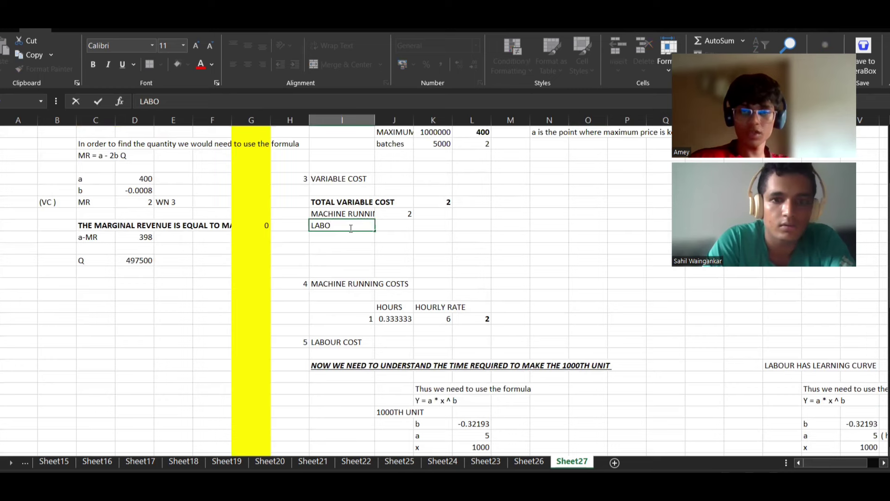
pyautogui.write('UR COST')
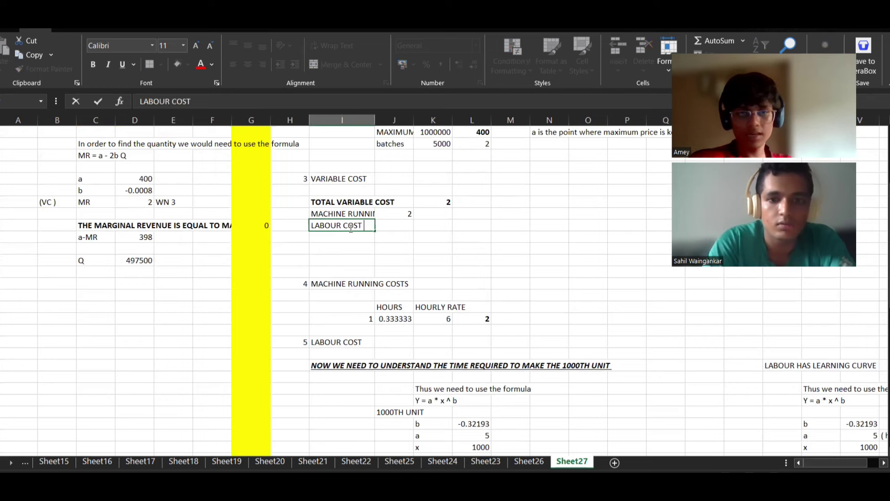
# - Link the amount beside the new LABOUR COST line to the calculated labour cost in N59
pyautogui.press('Tab')
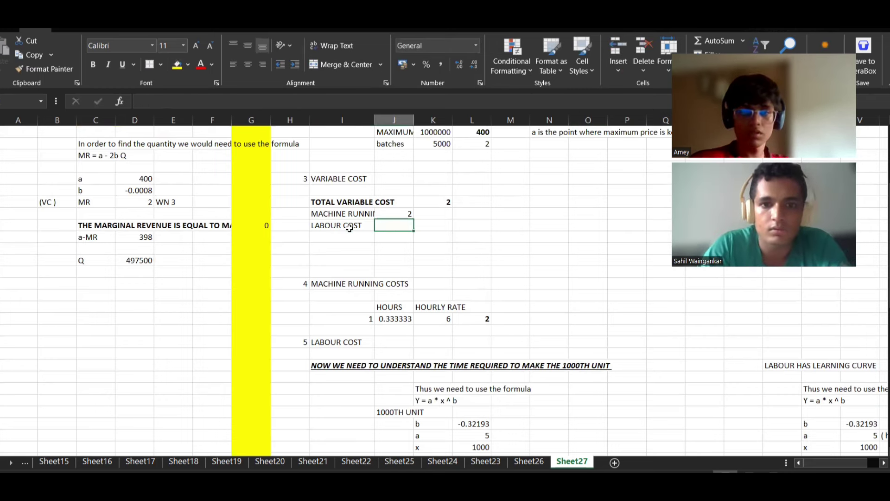
pyautogui.write('=')
pyautogui.scroll(-6, 349, 227)
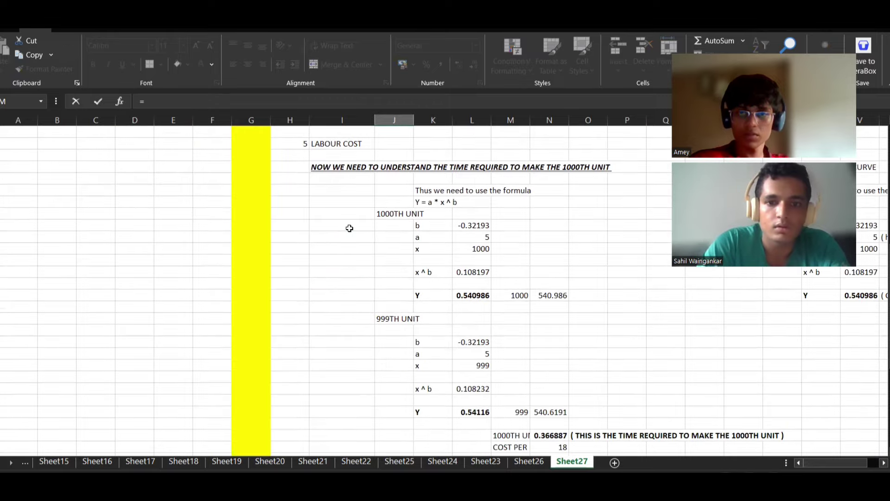
pyautogui.scroll(-3, 487, 316)
pyautogui.click(550, 342)
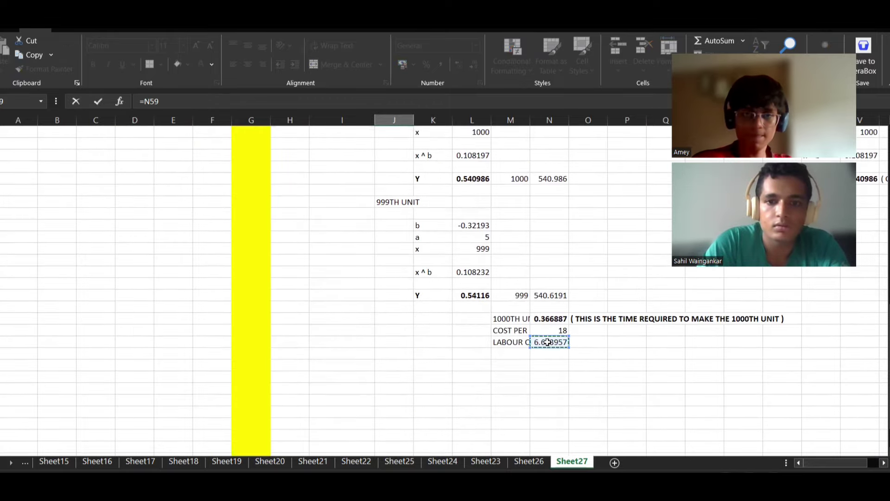
pyautogui.press('Return')
# - Examine the formulas behind the total time for 999 units and the 1000th-unit time
pyautogui.scroll(-8, 547, 340)
pyautogui.scroll(3, 547, 342)
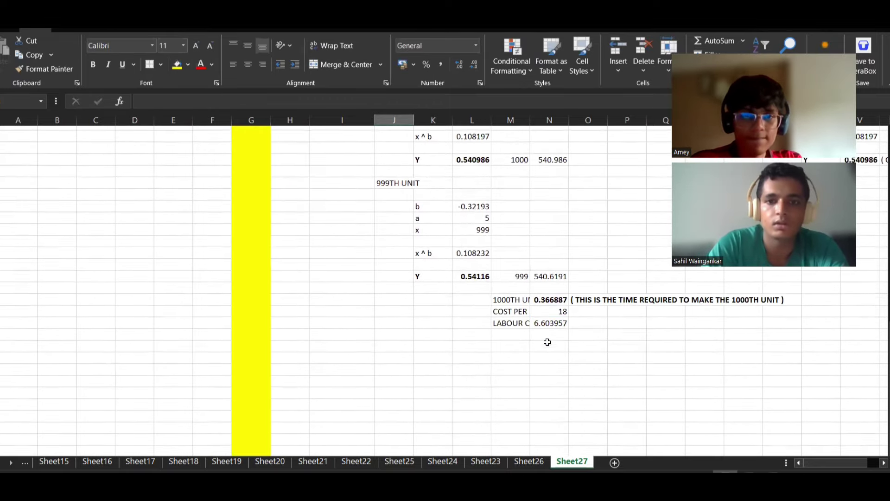
pyautogui.click(552, 354)
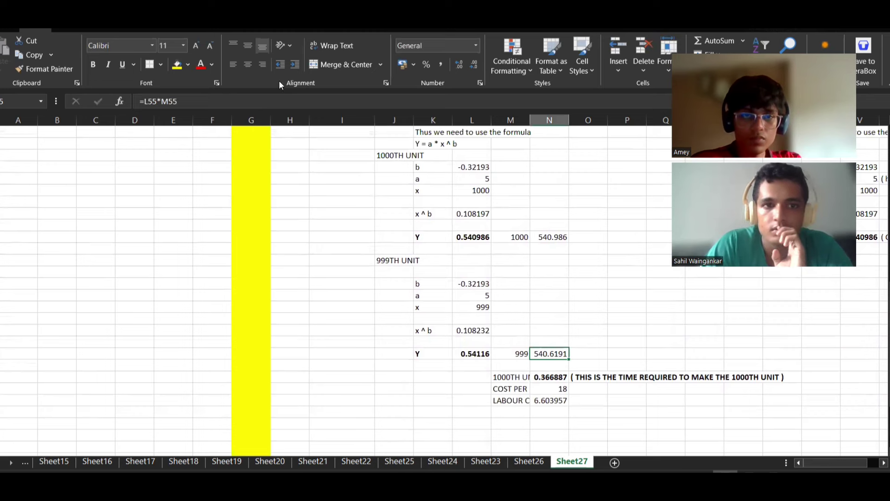
pyautogui.click(279, 100)
pyautogui.click(540, 221)
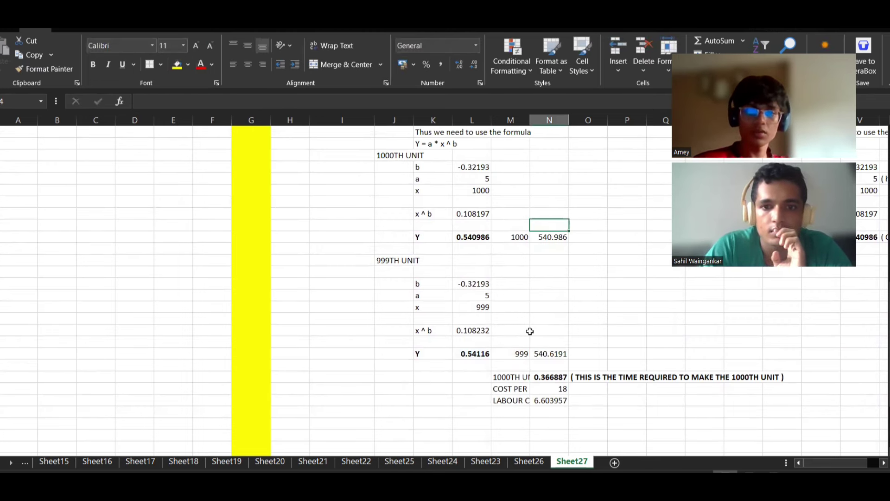
pyautogui.click(551, 377)
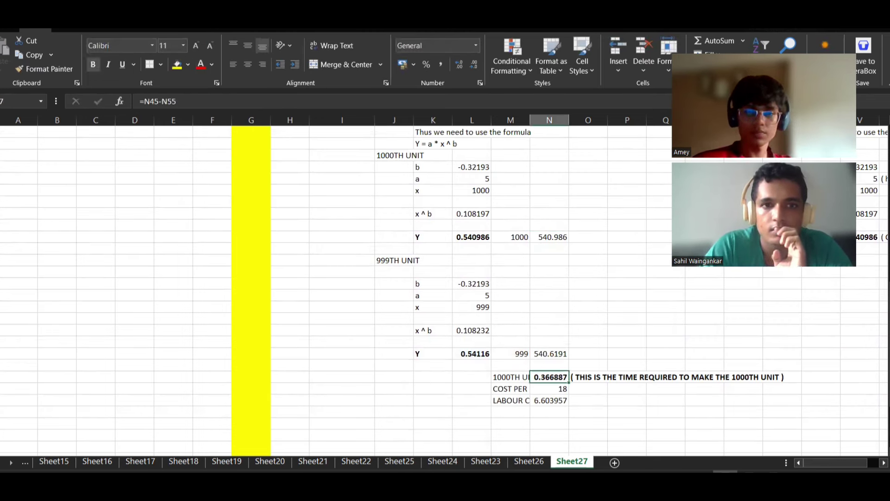
pyautogui.click(246, 99)
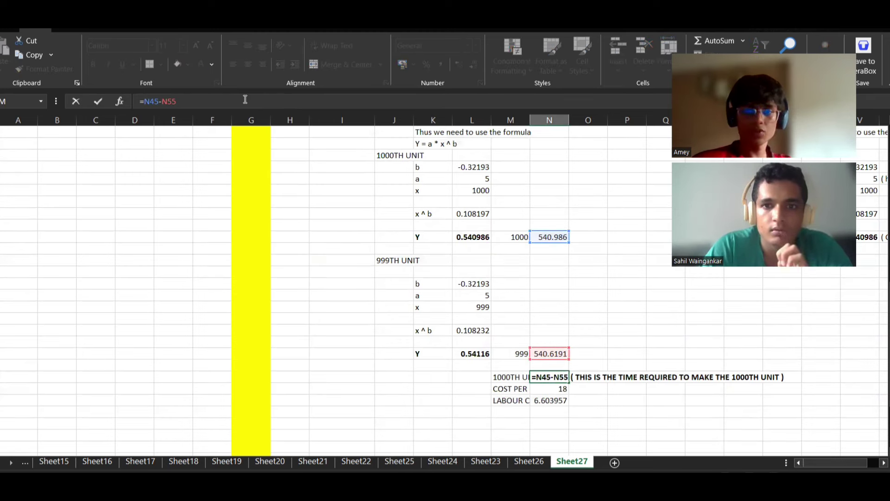
pyautogui.click(292, 222)
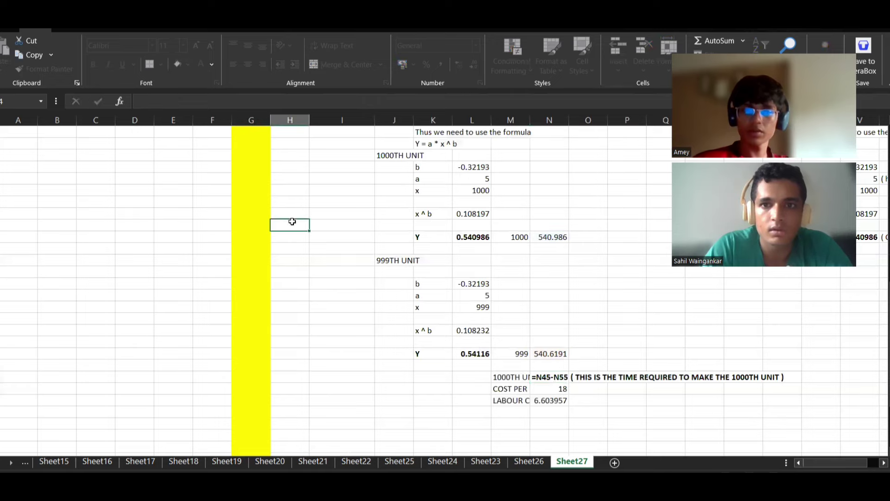
pyautogui.scroll(8, 299, 215)
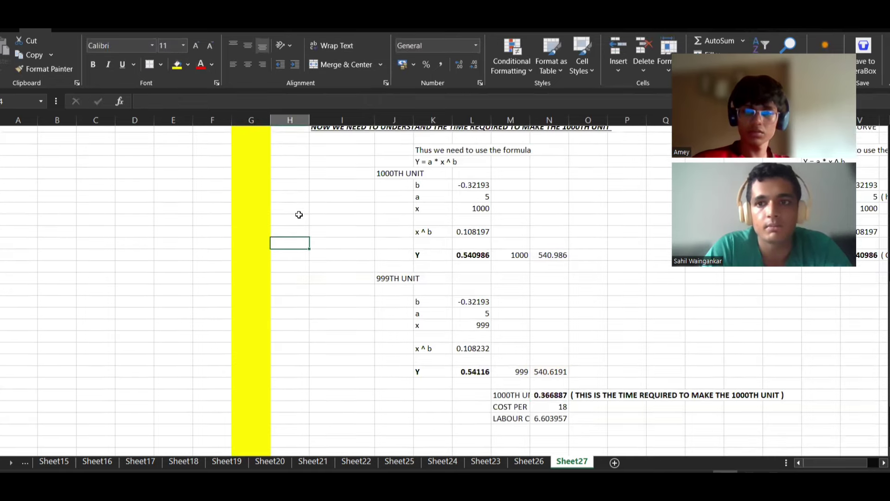
pyautogui.scroll(-1, 299, 215)
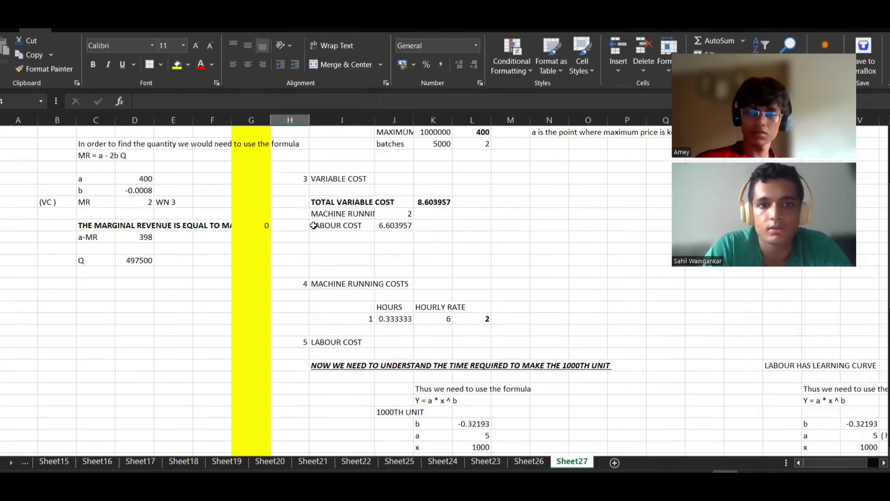
pyautogui.click(304, 226)
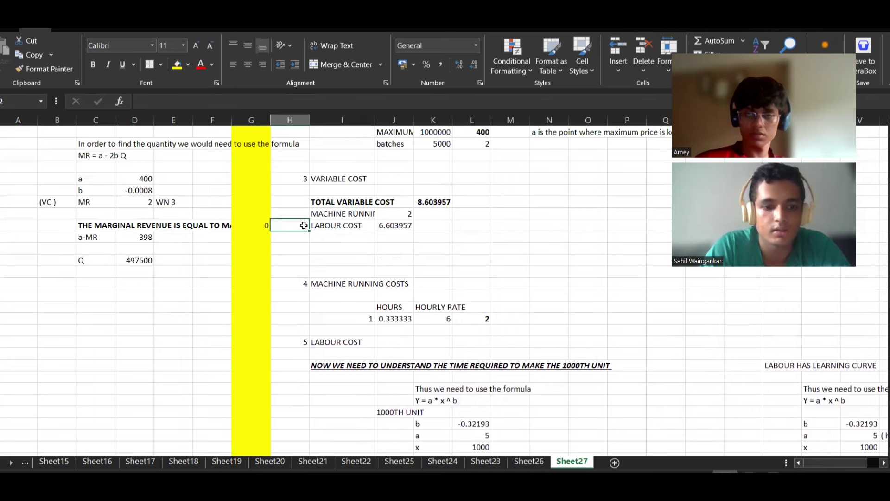
pyautogui.write('WN')
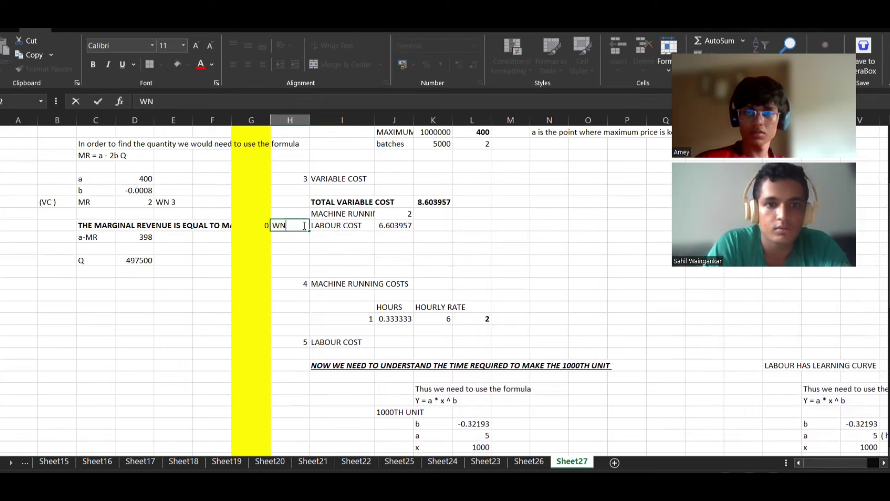
pyautogui.press('BackSpace')
pyautogui.press('BackSpace')
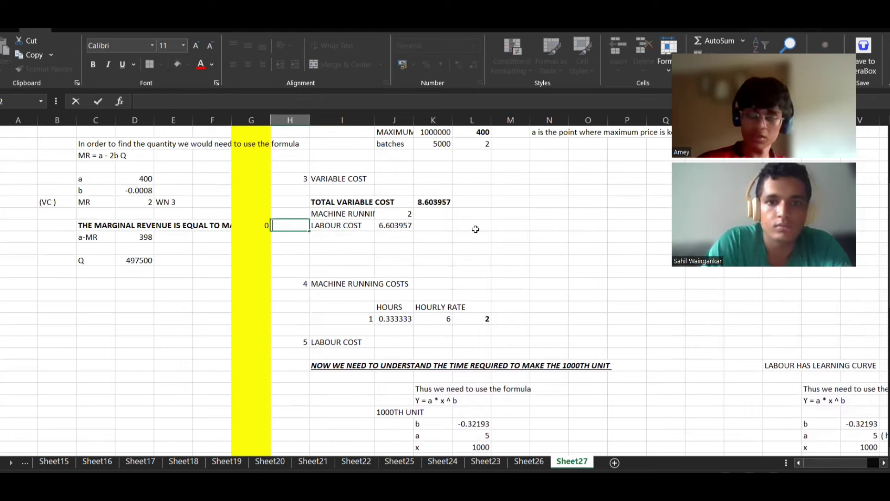
# - Add the note "REF WN 5" in column L beside the LABOUR COST line of the variable cost working
pyautogui.click(476, 229)
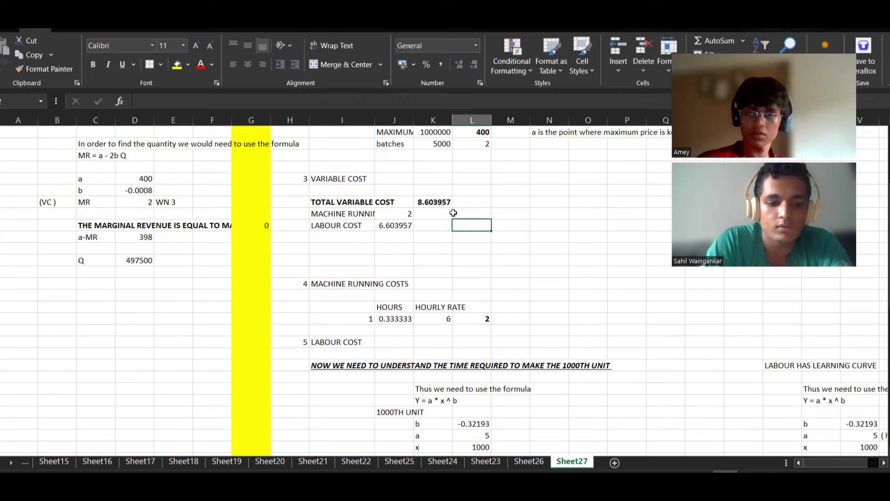
pyautogui.write('REF WN')
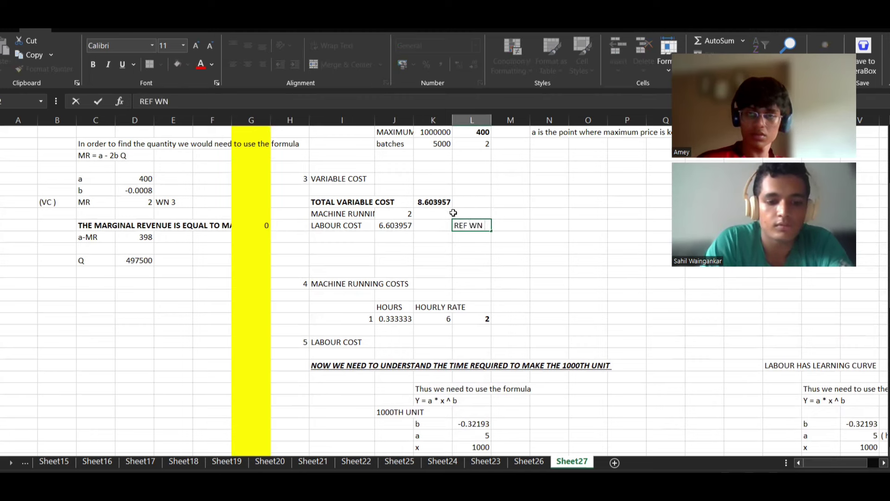
pyautogui.write(' 4')
pyautogui.press('Return')
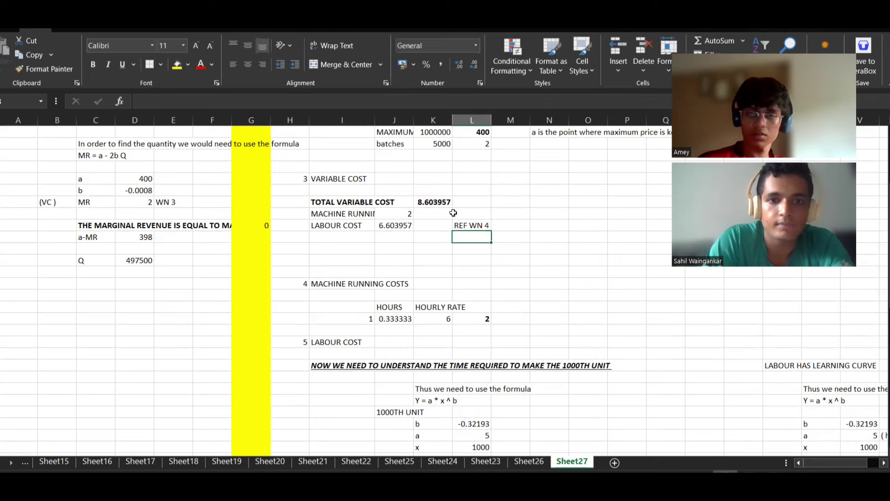
pyautogui.press('Up')
pyautogui.write('REF WN 5')
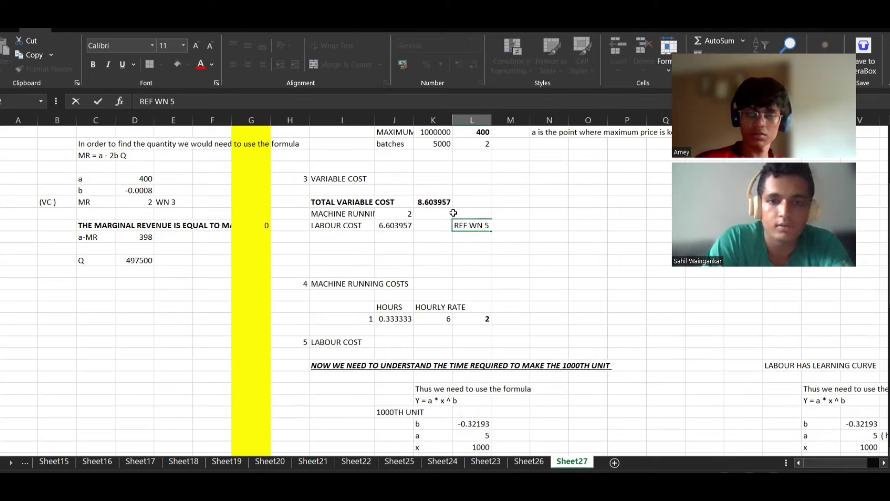
# - Add the note "REF WN 4" in column L beside the machine running cost line
pyautogui.click(453, 213)
pyautogui.write('REF WN 5')
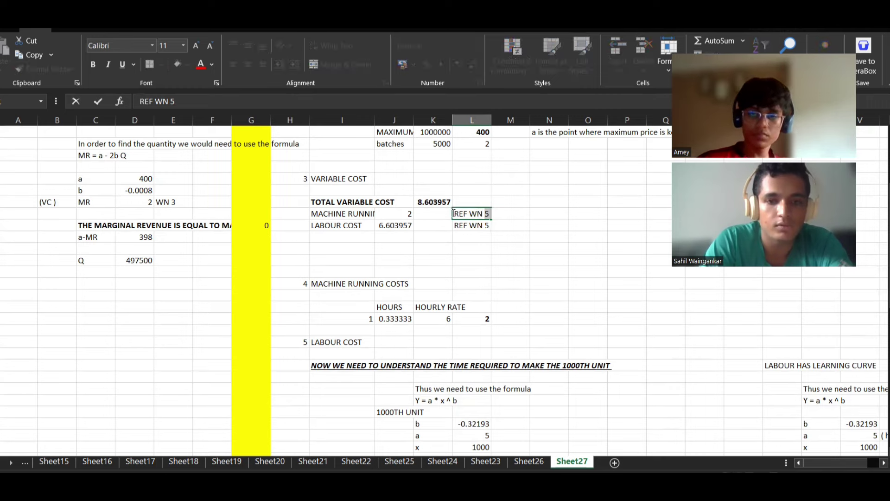
pyautogui.press('BackSpace')
pyautogui.write('4')
pyautogui.press('Return')
pyautogui.press('Return')
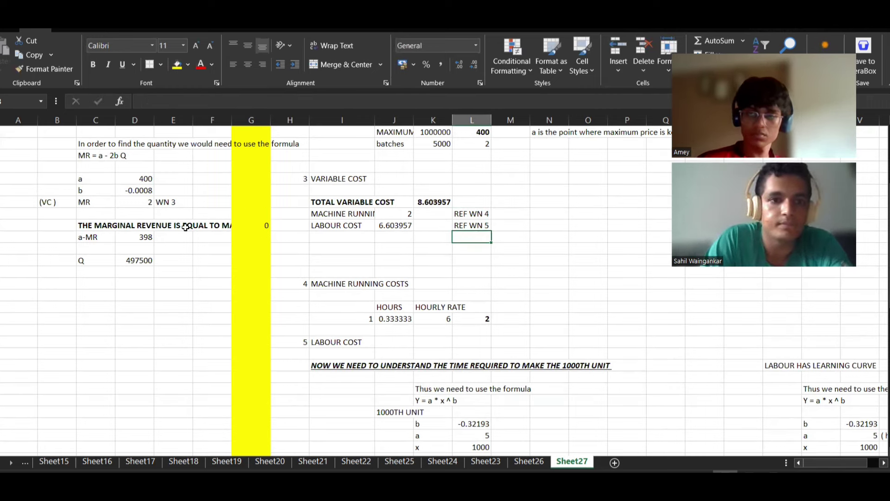
# - Relink the MR value in the quantity working to the TOTAL VARIABLE COST amount in column K
pyautogui.click(152, 208)
pyautogui.doubleClick(155, 203)
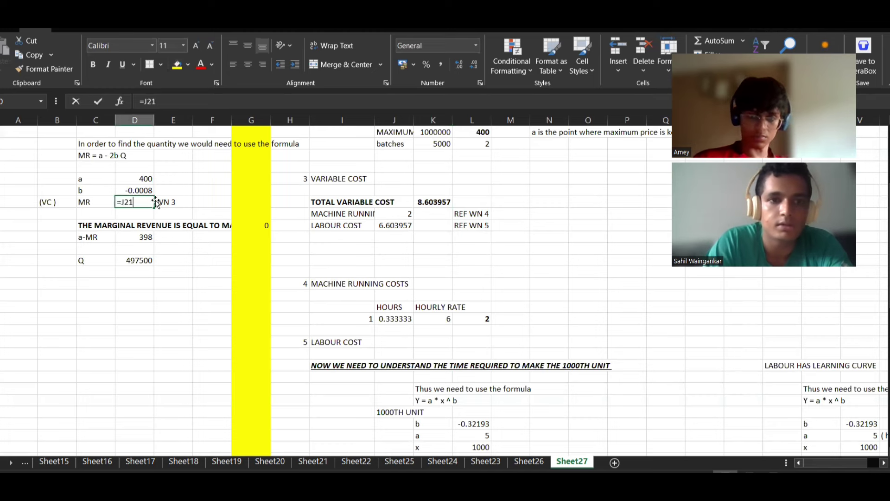
pyautogui.press('BackSpace')
pyautogui.press('BackSpace')
pyautogui.press('BackSpace')
pyautogui.click(427, 199)
pyautogui.press('Return')
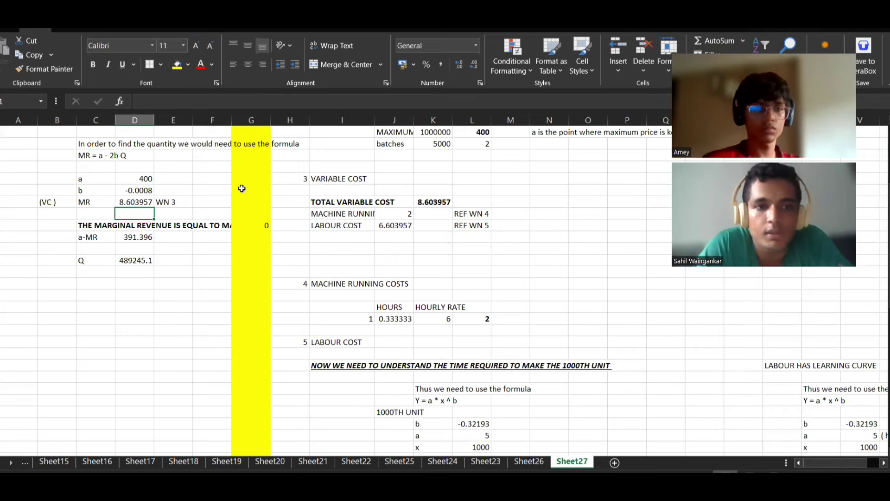
# - Check the selling price working, then switch to Exam kit.pdf and review the material requirements per batch in question 305
pyautogui.scroll(5, 242, 188)
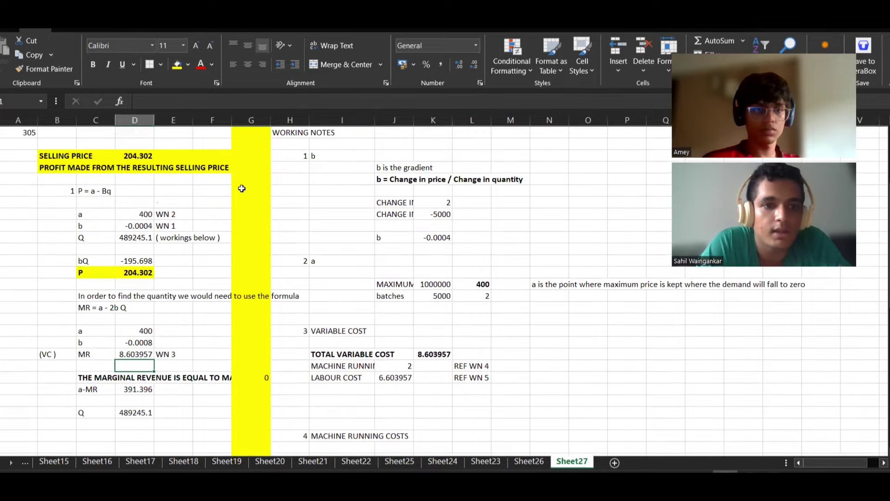
pyautogui.scroll(-1, 241, 188)
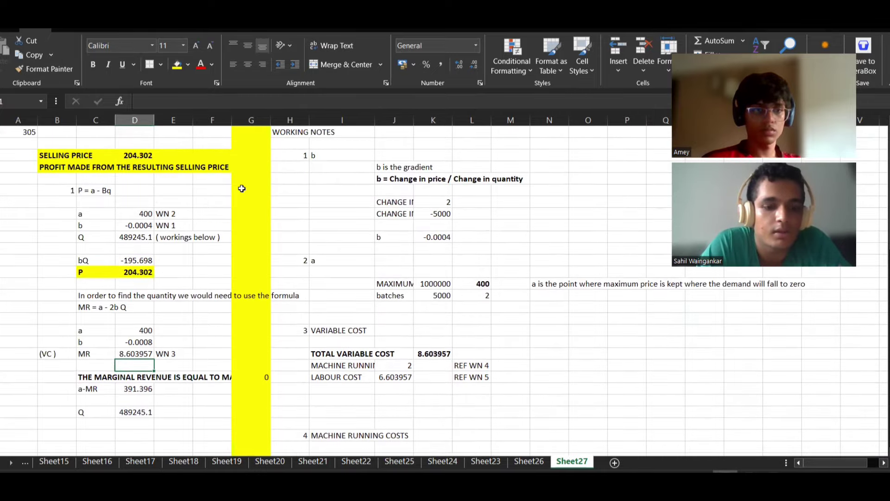
pyautogui.hotkey('alt', 'Tab')
pyautogui.hotkey('alt', 'Tab')
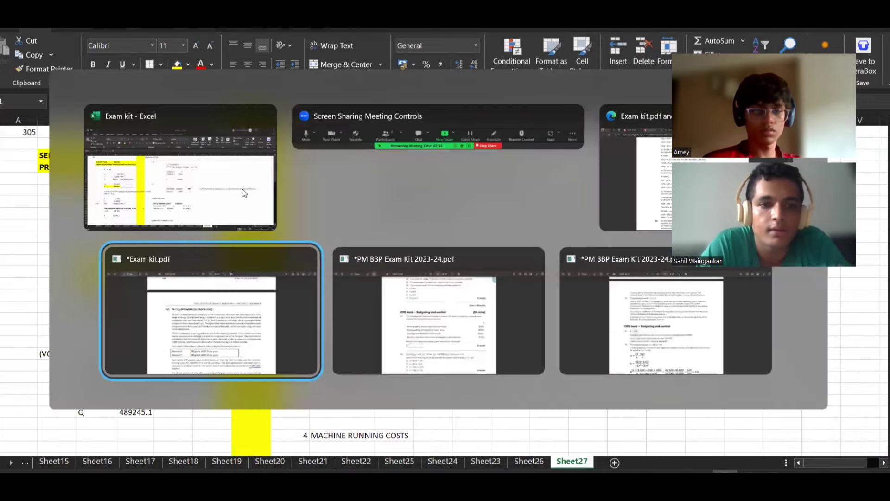
pyautogui.scroll(-3, 244, 209)
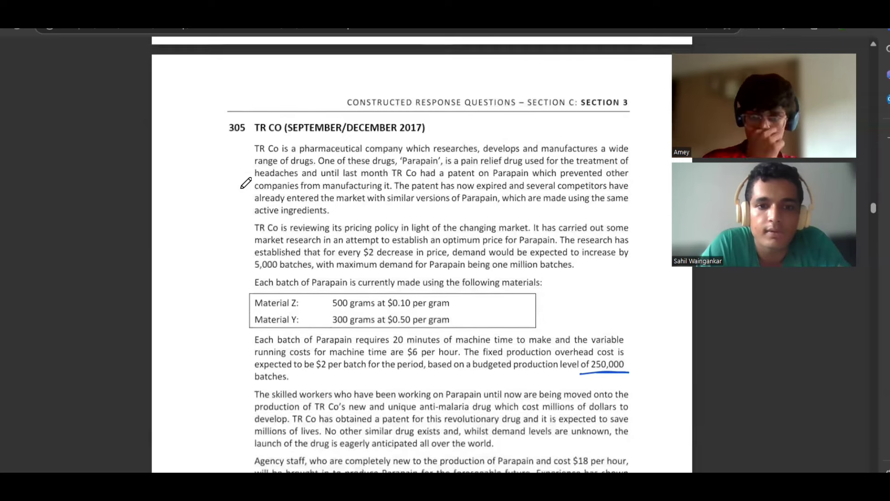
pyautogui.scroll(-2, 245, 182)
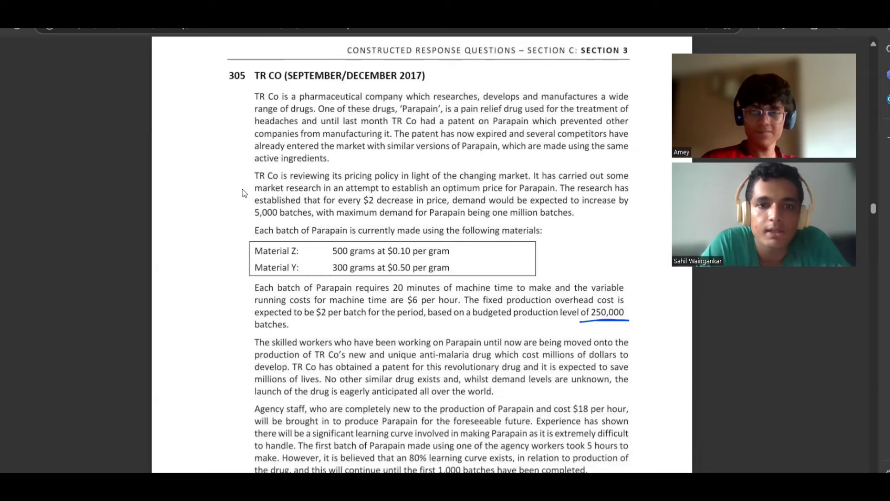
# - Return to the Excel worksheet and add "MATERIAL Z" and "MATERIAL Y" lines below LABOUR COST in the variable cost working
pyautogui.hotkey('alt', 'Tab')
pyautogui.click(330, 381)
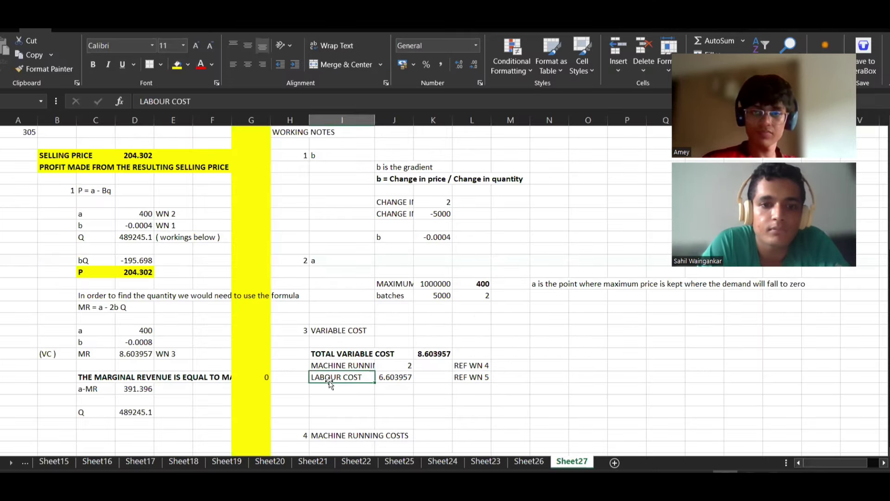
pyautogui.click(324, 390)
pyautogui.write('MATERIA')
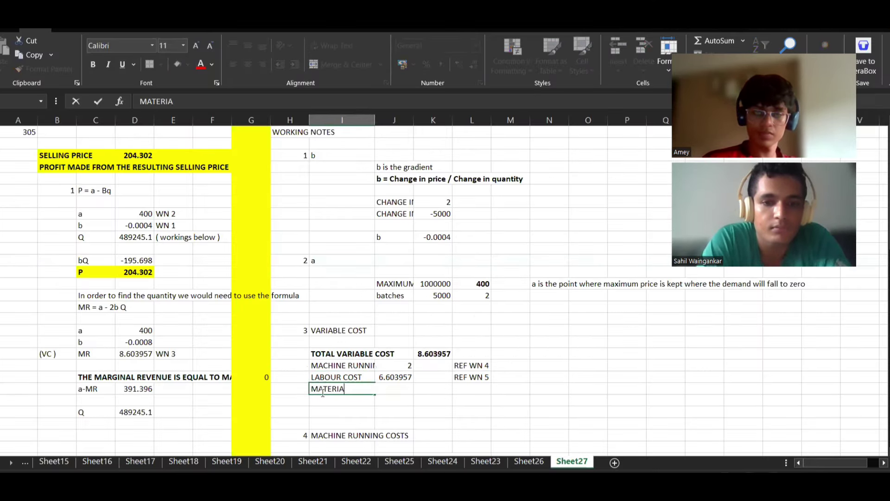
pyautogui.write('L Z')
pyautogui.press('Return')
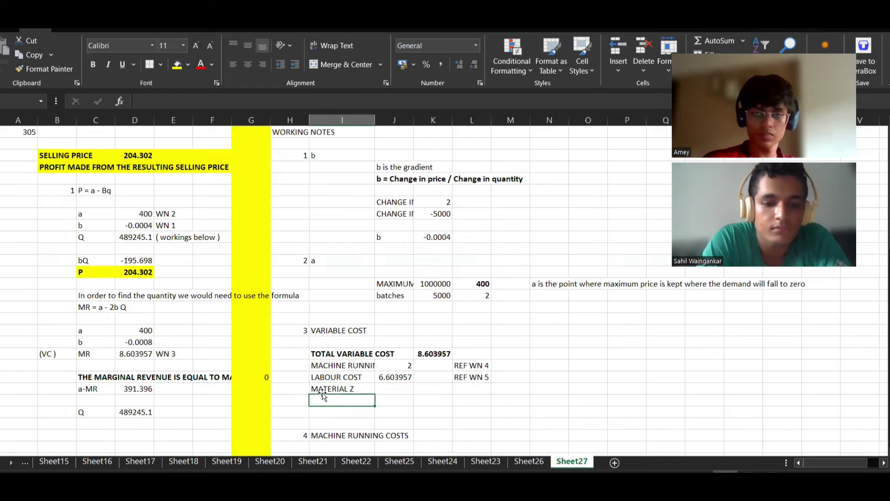
pyautogui.write('MATERIAL Z')
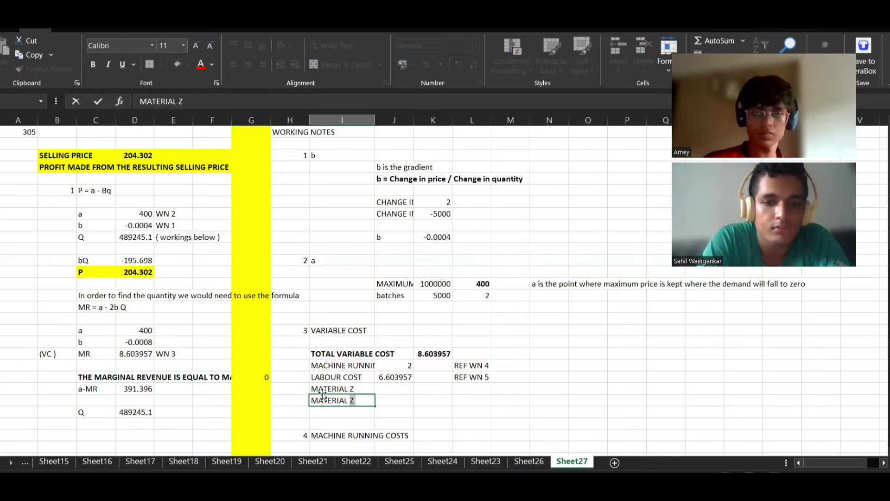
pyautogui.press('BackSpace')
pyautogui.hotkey('alt', 'Tab')
pyautogui.hotkey('alt', 'Tab')
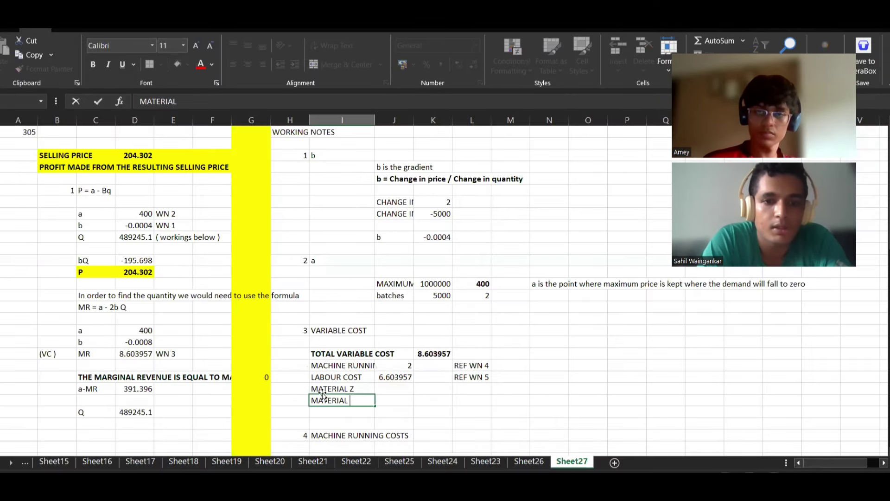
pyautogui.write('Y')
pyautogui.press('Tab')
# - Enter the Material Z cost per batch as =500*.1, using the grams and price per gram from the question
pyautogui.press('Up')
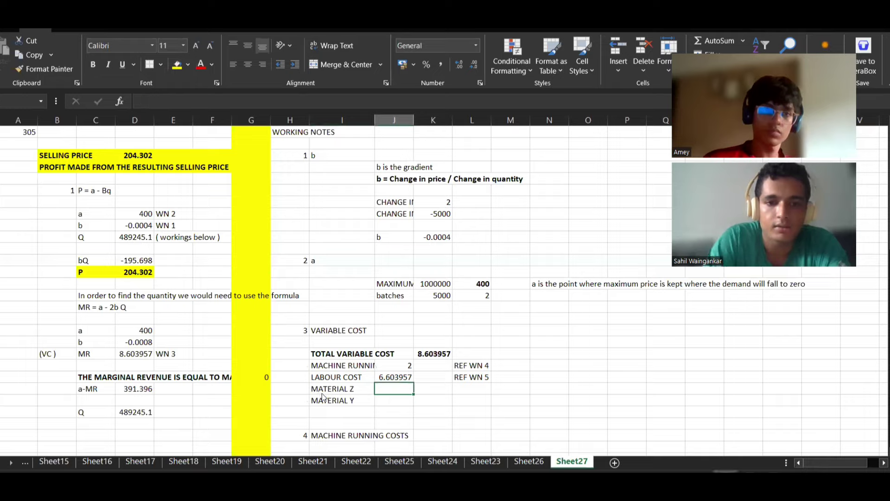
pyautogui.hotkey('alt', 'Tab')
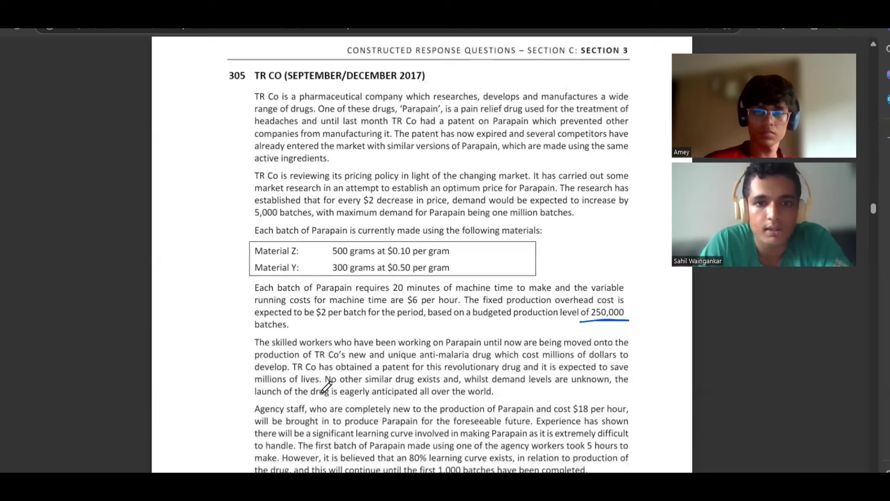
pyautogui.hotkey('alt', 'Tab')
pyautogui.write('=')
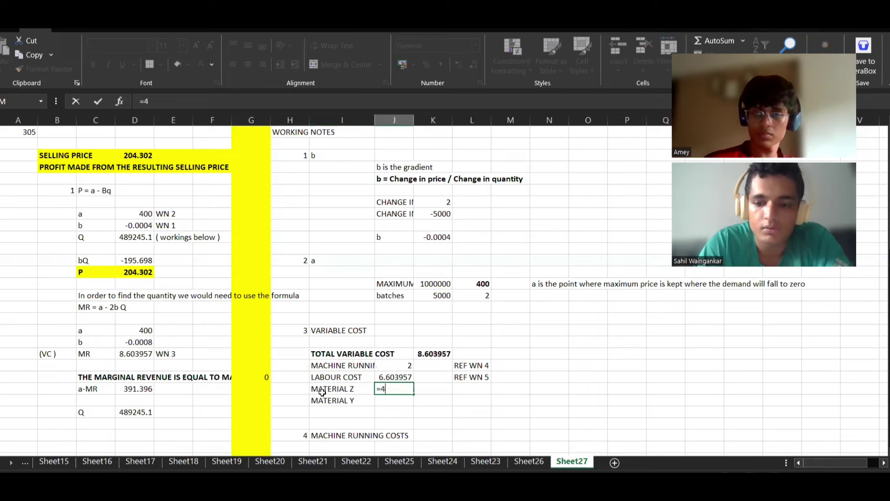
pyautogui.write('500*.1')
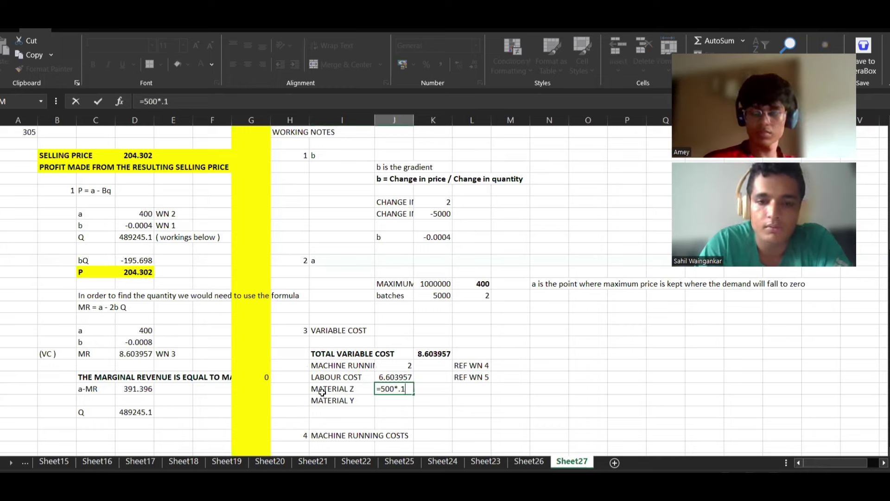
pyautogui.press('Return')
# - Enter the Material Y cost per batch as =300*.5, using the grams and price per gram from the question
pyautogui.hotkey('alt', 'Tab')
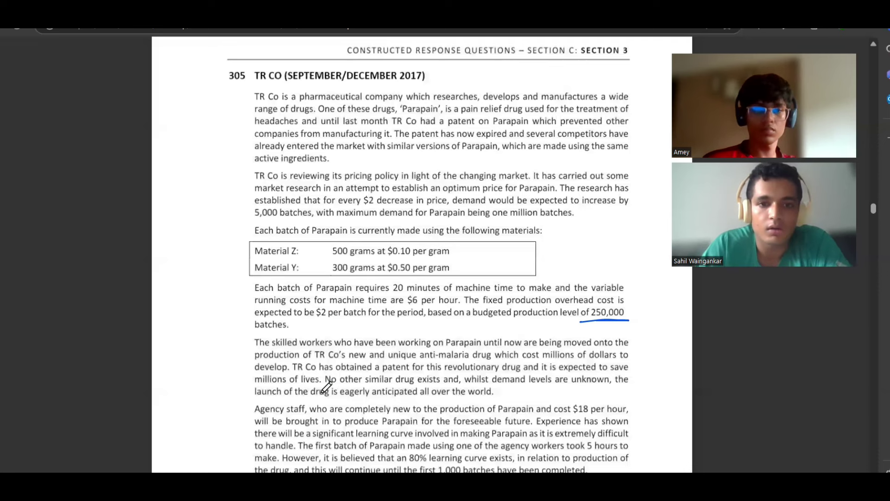
pyautogui.hotkey('alt', 'Tab')
pyautogui.write('=300*')
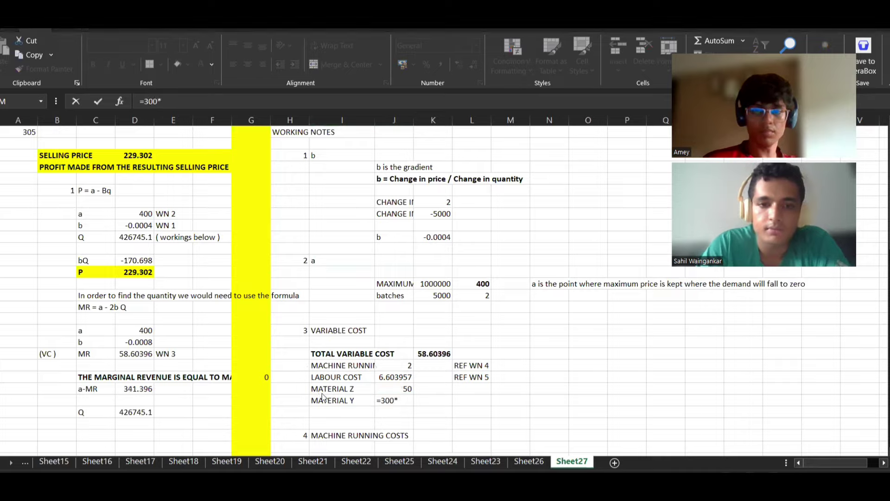
pyautogui.hotkey('alt', 'Tab')
pyautogui.hotkey('alt', 'Tab')
pyautogui.write('0.5')
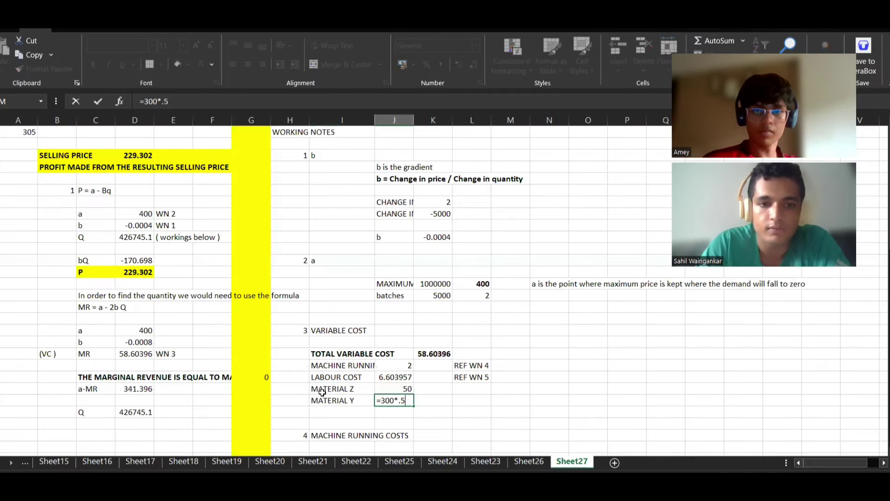
pyautogui.press('Return')
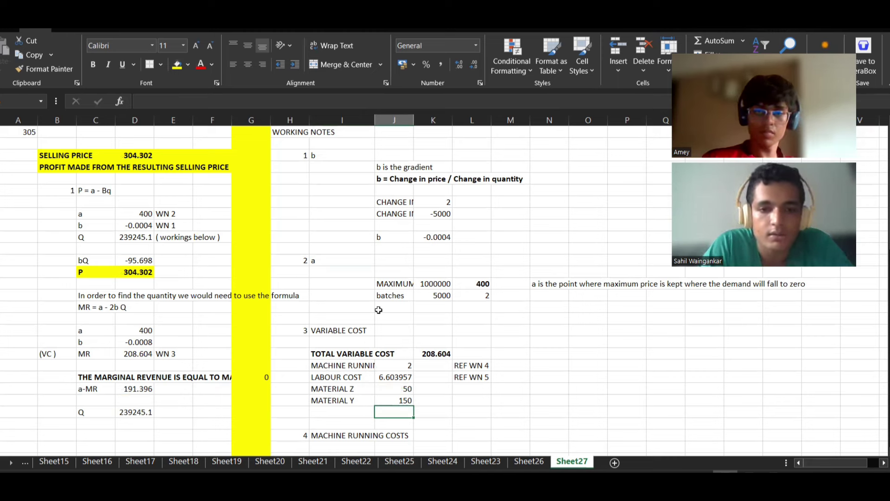
# - Try replacing the linked labour cost amount with a rounded 6.6, and undo the change
pyautogui.click(400, 398)
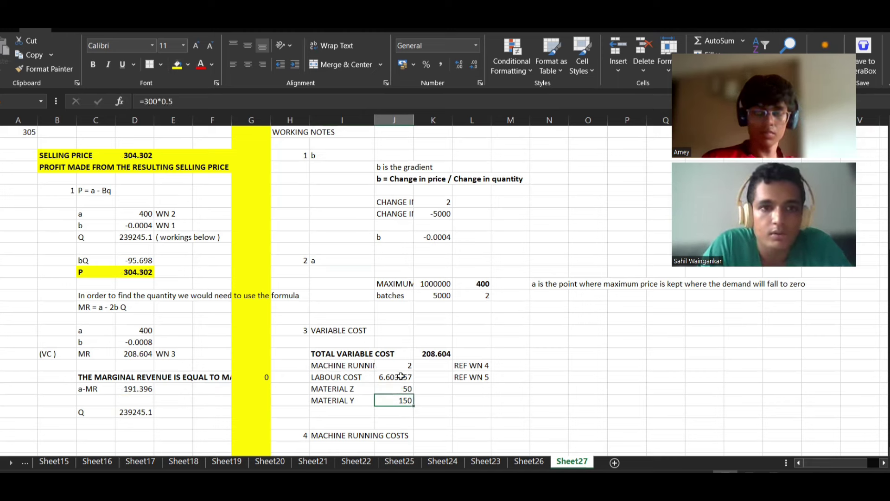
pyautogui.click(401, 376)
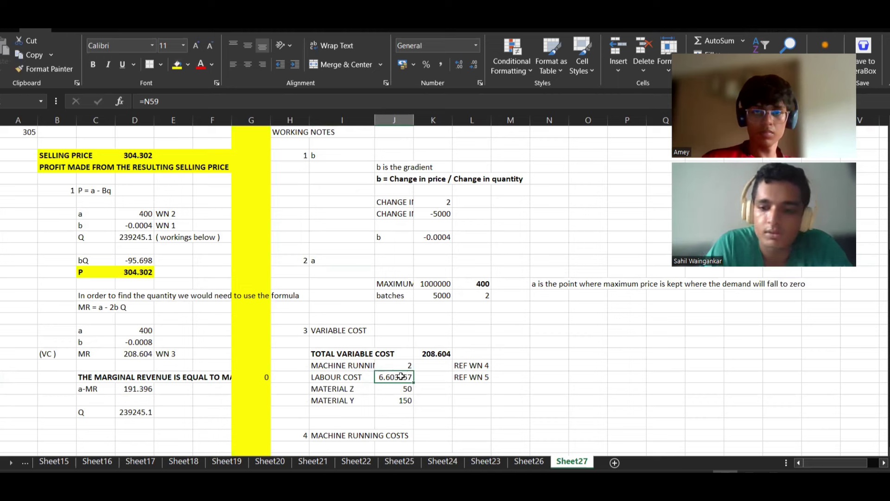
pyautogui.write('6.6')
pyautogui.press('Return')
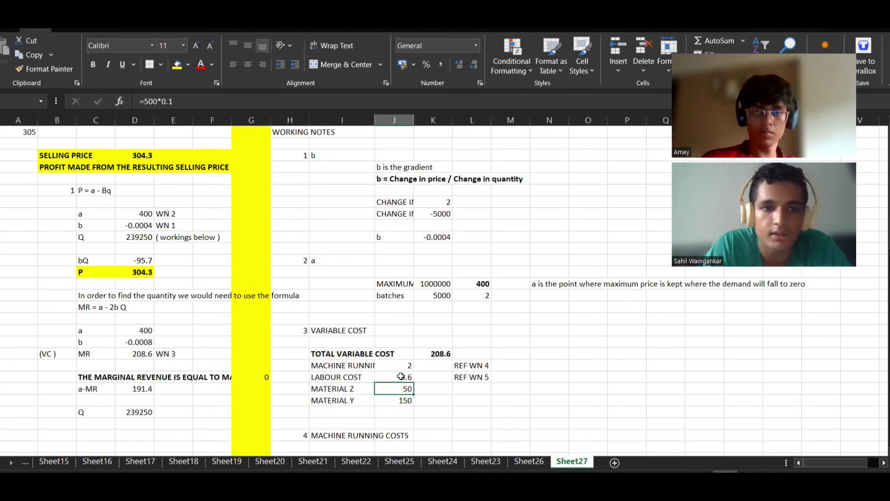
pyautogui.hotkey('ctrl', 'z')
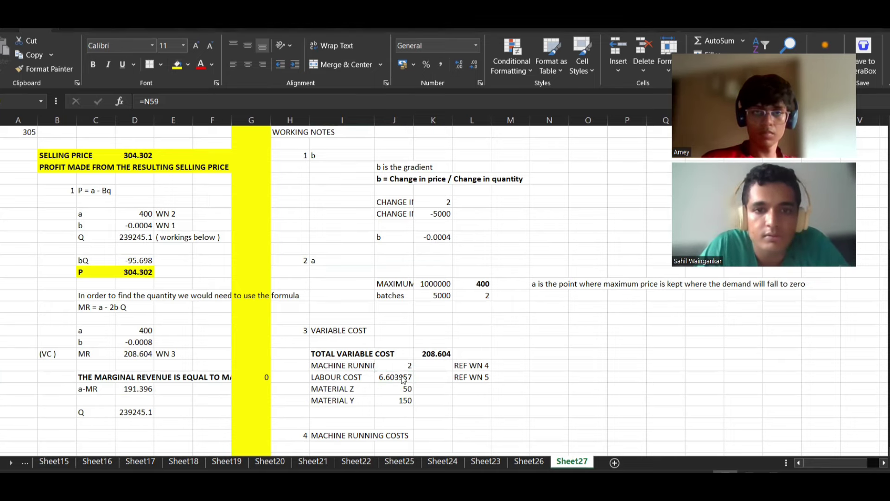
# - Review requirement (a) of question 305 in the exam kit PDF against the worksheet's line for profit from the resulting selling price
pyautogui.hotkey('alt', 'Tab')
pyautogui.scroll(-3, 405, 369)
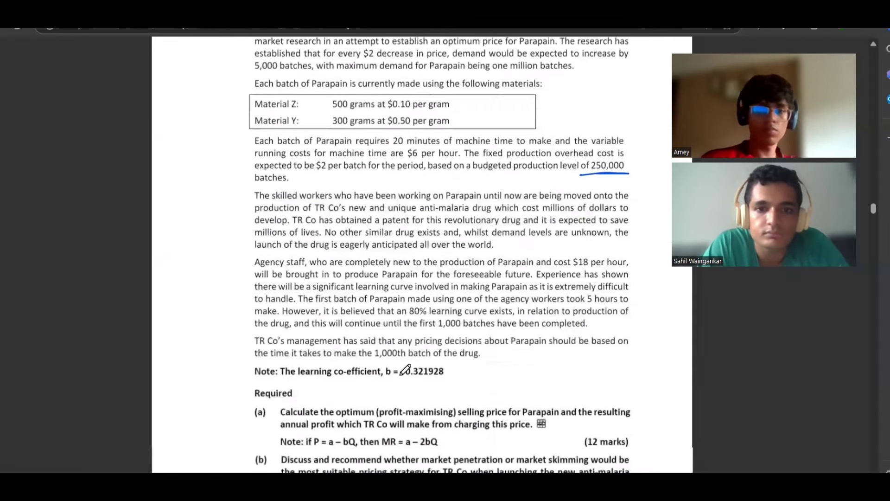
pyautogui.scroll(-1, 405, 370)
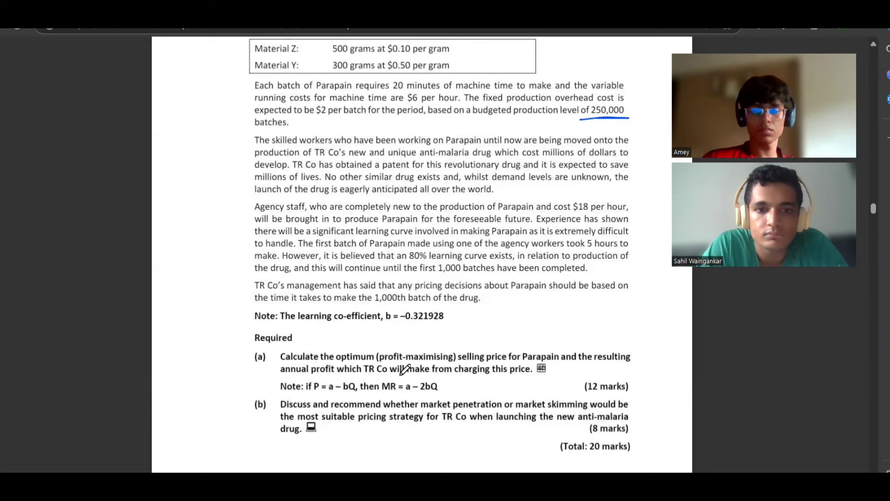
pyautogui.hotkey('alt', 'Tab')
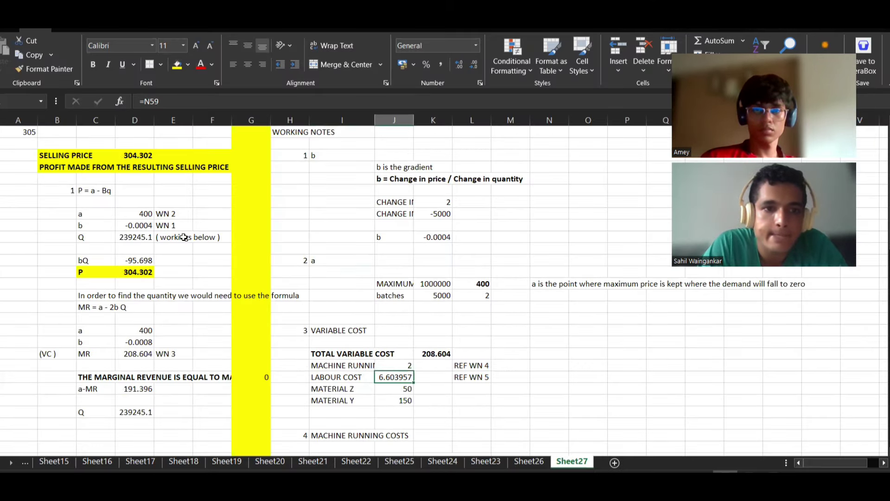
pyautogui.click(147, 166)
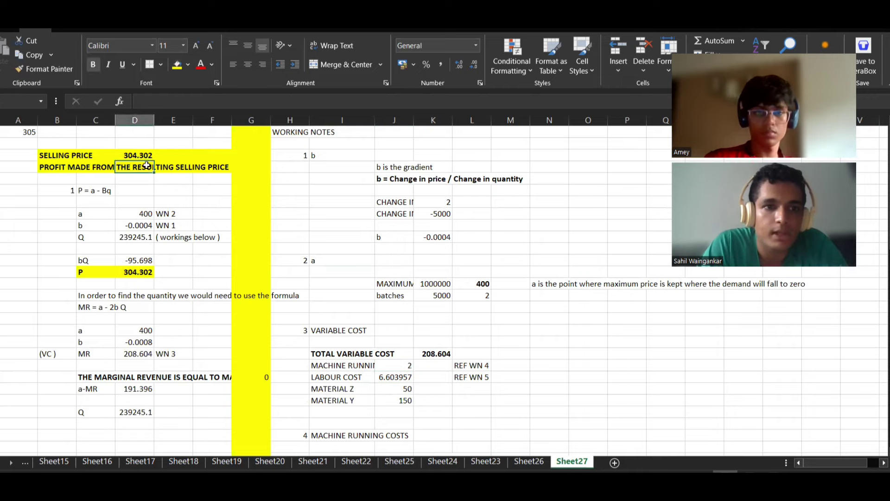
pyautogui.hotkey('alt', 'Tab')
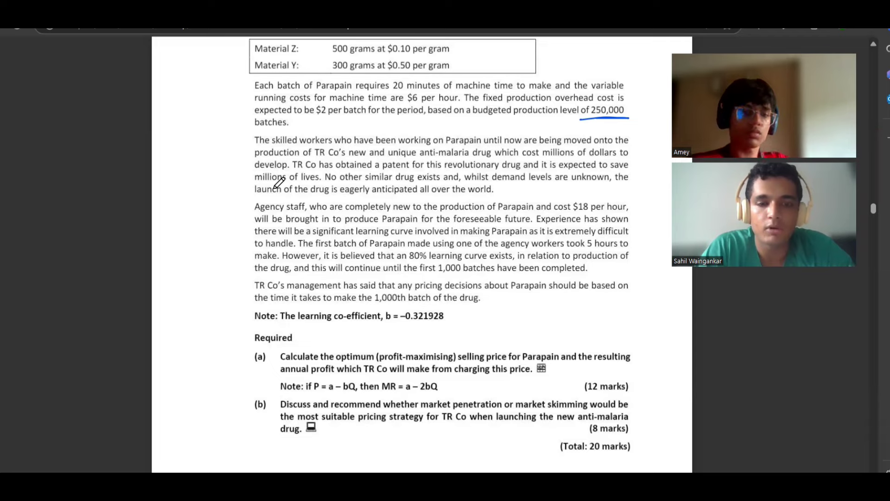
# - Return from the question PDF to the pricing worksheet and add the heading NOW TO FIND OUT THE PROFIT in column B below the Q working
pyautogui.scroll(2, 278, 183)
pyautogui.scroll(4, 278, 183)
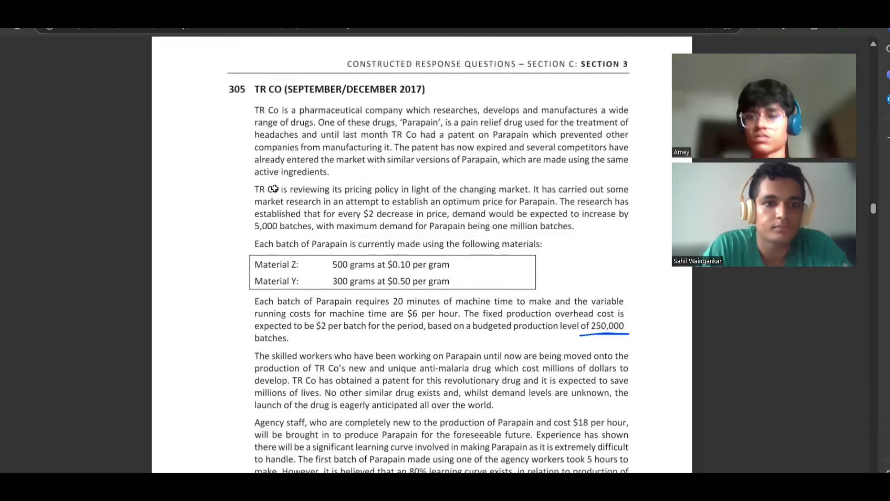
pyautogui.hotkey('alt', 'Tab')
pyautogui.scroll(-3, 134, 273)
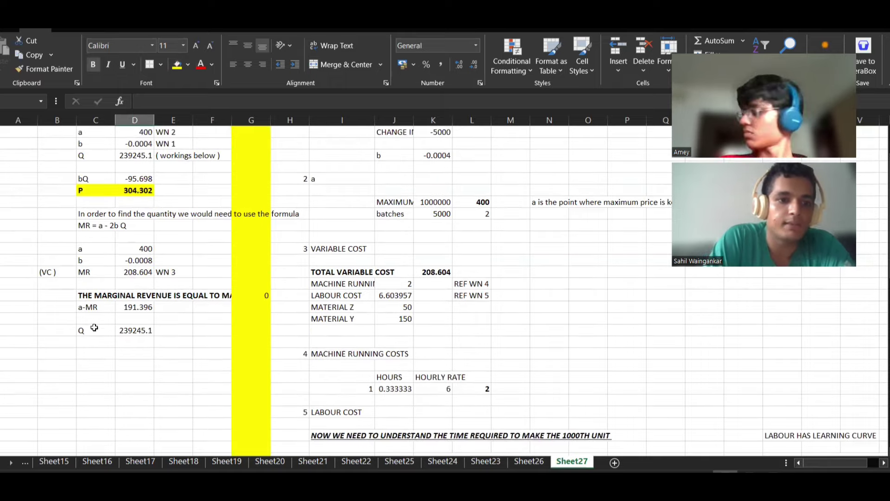
pyautogui.scroll(3, 112, 290)
pyautogui.scroll(-1, 111, 289)
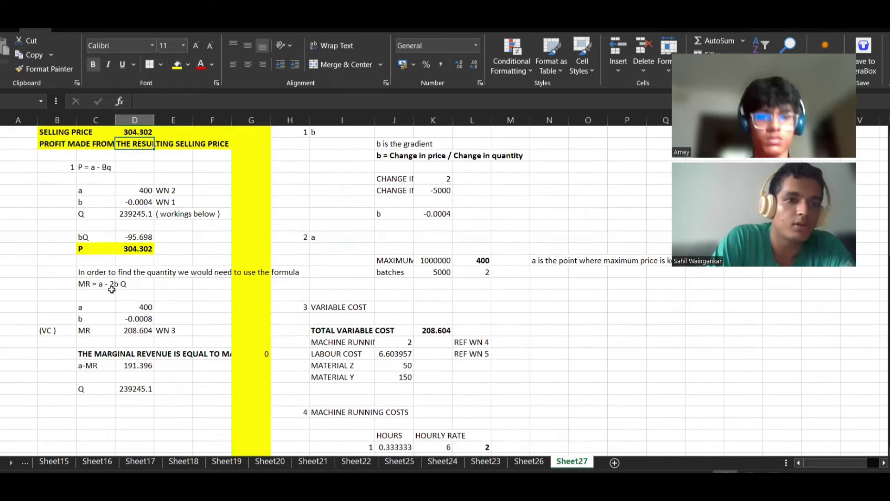
pyautogui.scroll(-2, 84, 365)
pyautogui.click(72, 378)
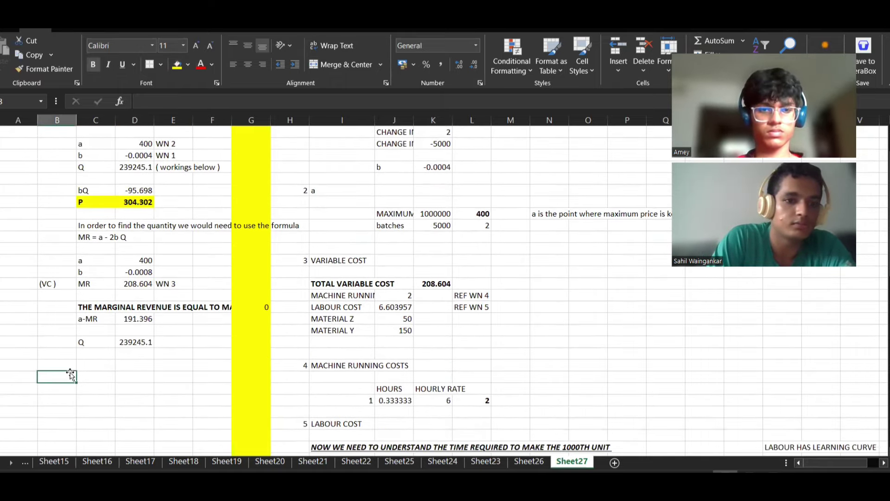
pyautogui.write('NOW T')
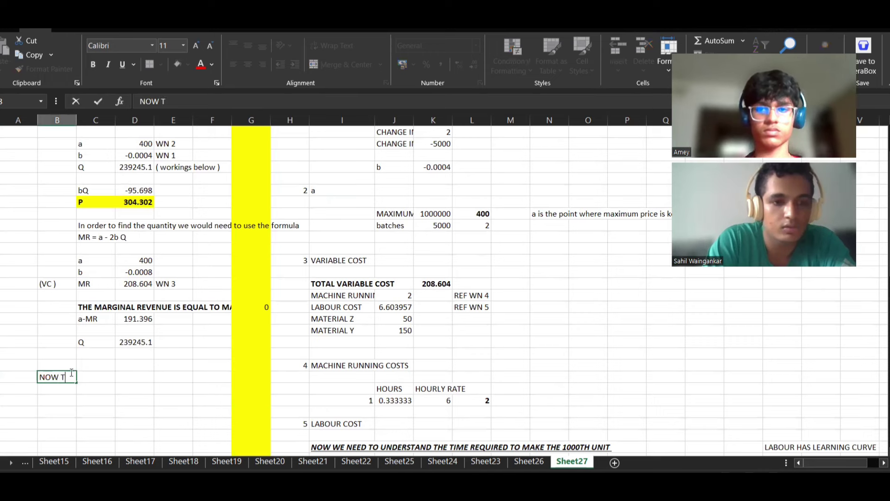
pyautogui.write('O FIND OU')
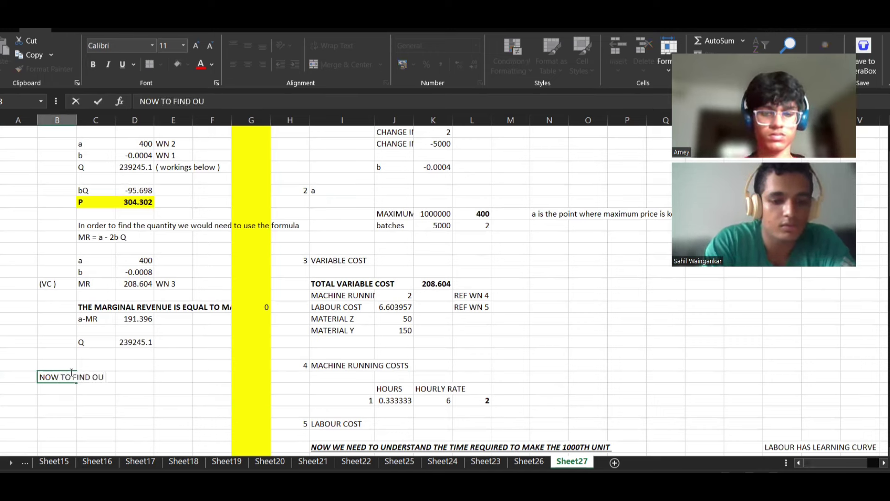
pyautogui.write('T THE PROFIT')
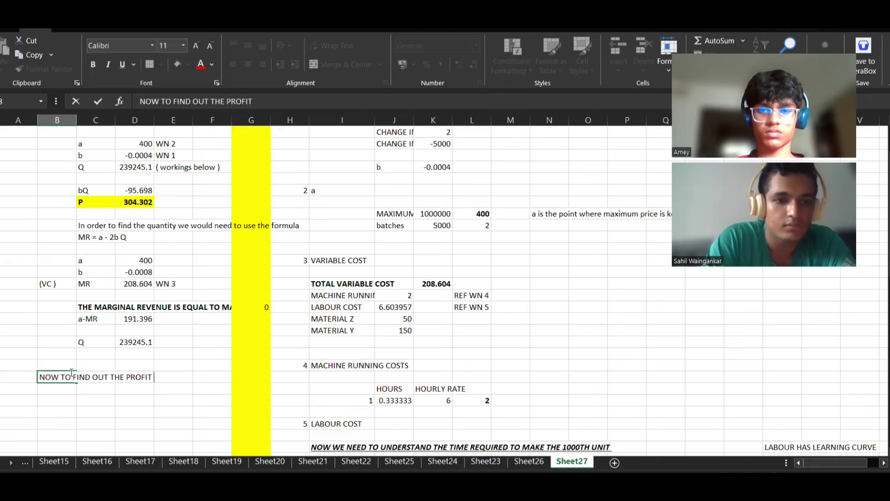
pyautogui.press('Return')
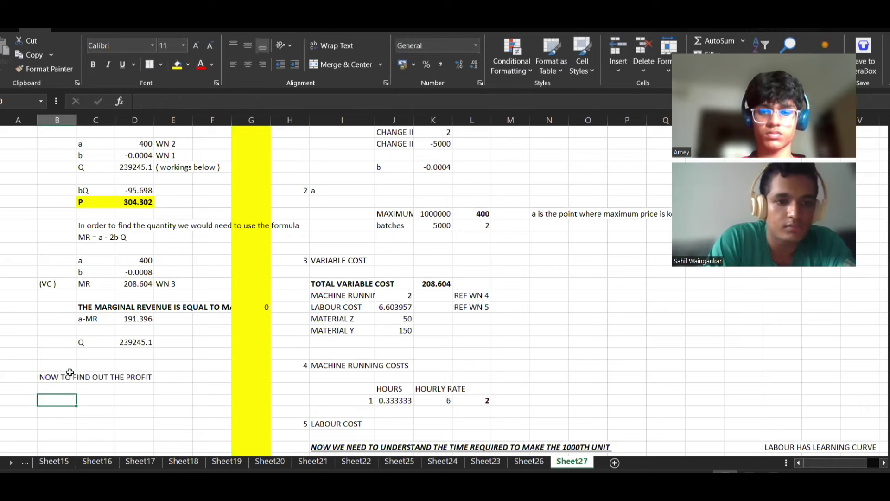
# - Add the row labels SELLING PRICE, VARIABLE COST and CONTRIBUTION in column C below the profit heading
pyautogui.press('Down')
pyautogui.press('Right')
pyautogui.write('SELLING PRICE')
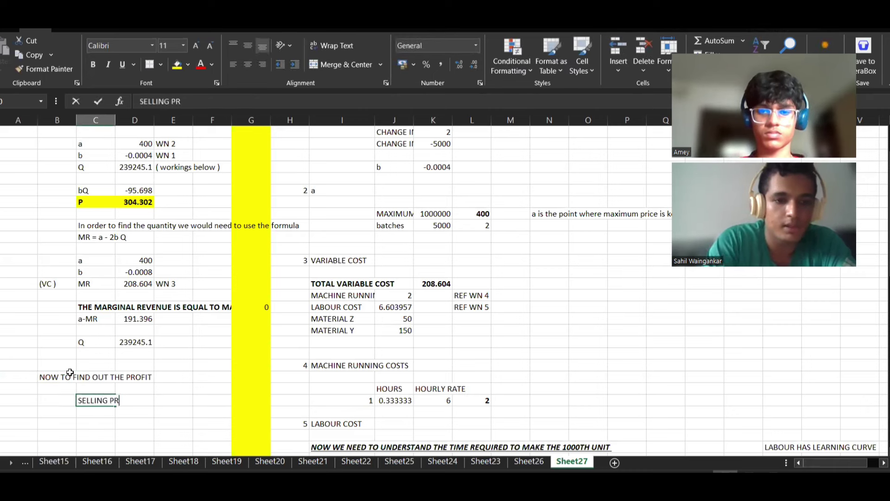
pyautogui.press('Return')
pyautogui.write('VARIABLE COST')
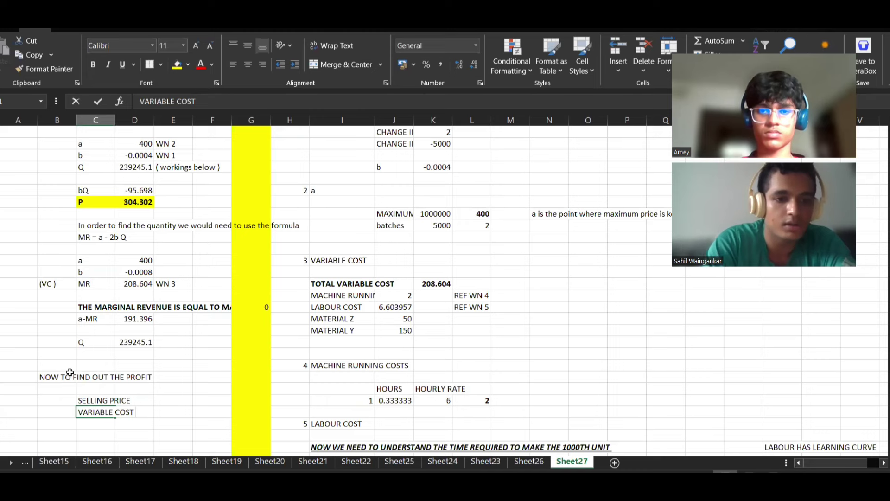
pyautogui.press('Return')
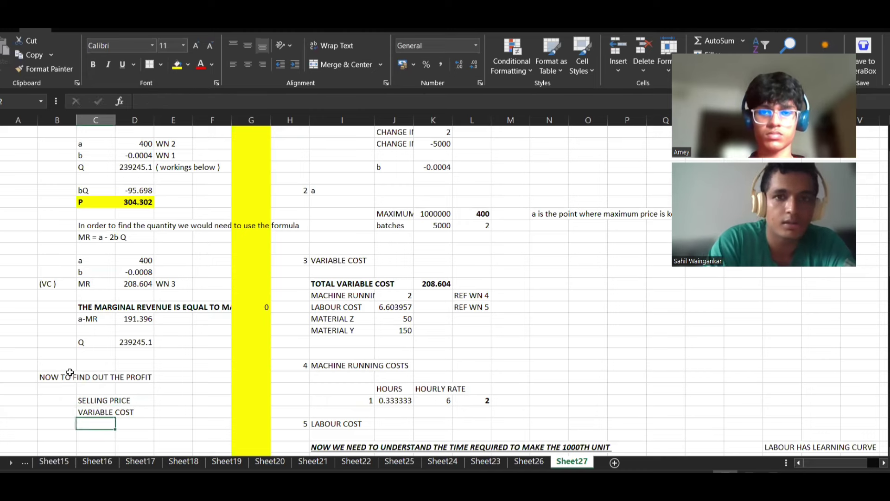
pyautogui.write('CONTRIBUTION')
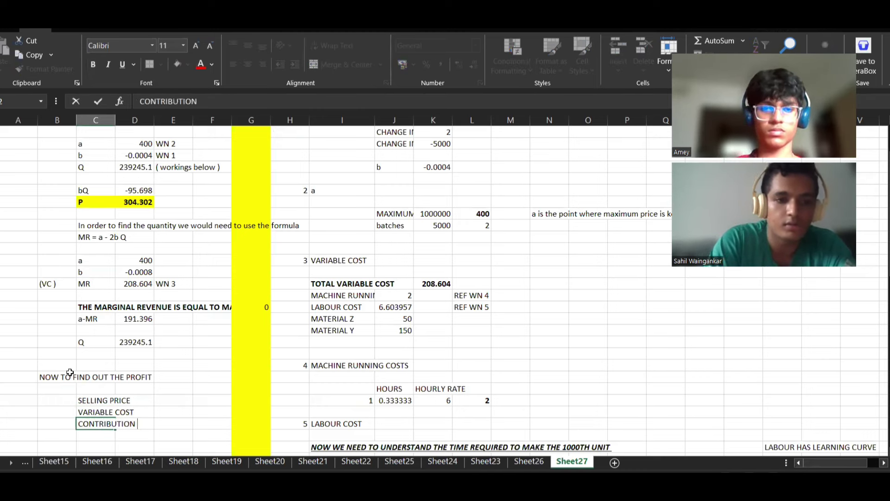
pyautogui.press('Return')
# - Add the row labels FIXED COSTS and PROFIT in column C below CONTRIBUTION
pyautogui.write('FIXE COS')
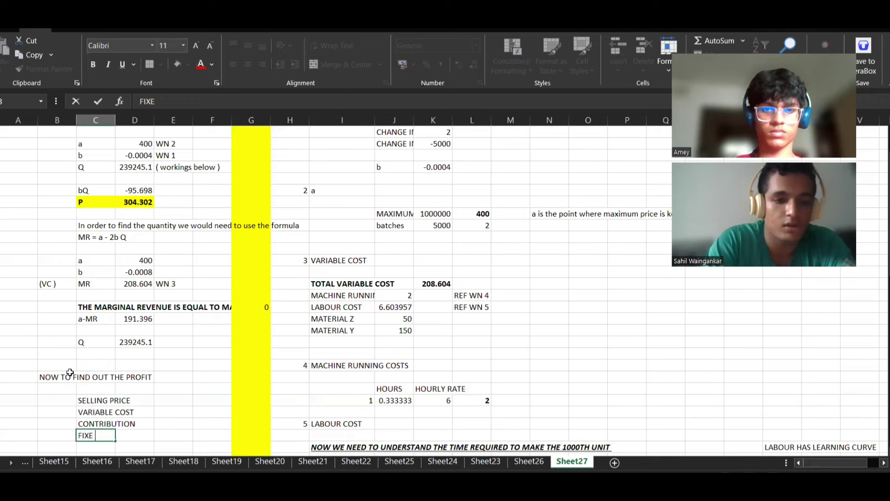
pyautogui.press('BackSpace')
pyautogui.press('BackSpace')
pyautogui.press('BackSpace')
pyautogui.press('BackSpace')
pyautogui.press('BackSpace')
pyautogui.write('ED COSTS')
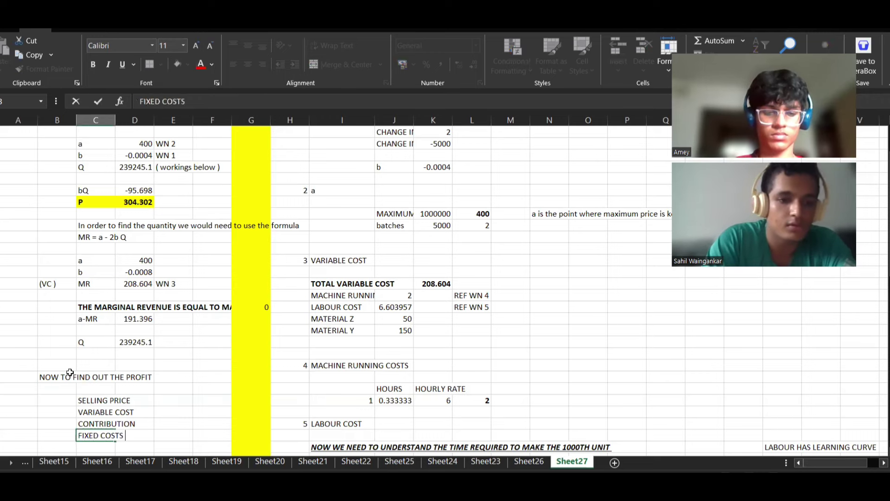
pyautogui.press('Return')
pyautogui.write('PROFIT')
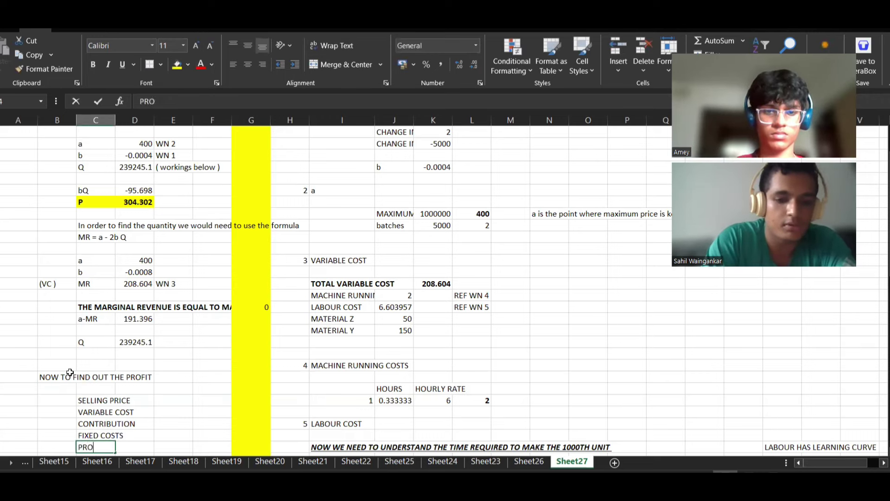
# - In the profit working, link the selling price to the calculated P and the variable cost to the total variable cost in K20
pyautogui.press('Tab')
pyautogui.press('Up')
pyautogui.press('Up')
pyautogui.press('Up')
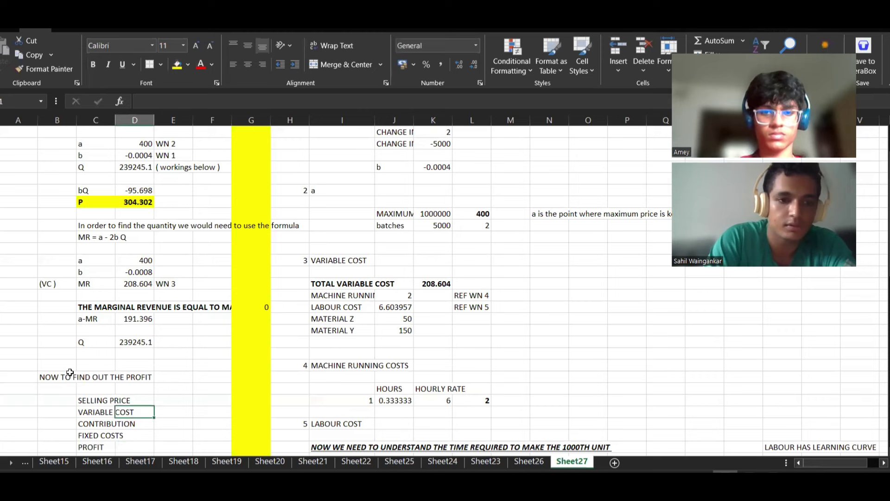
pyautogui.press('Up')
pyautogui.write('=')
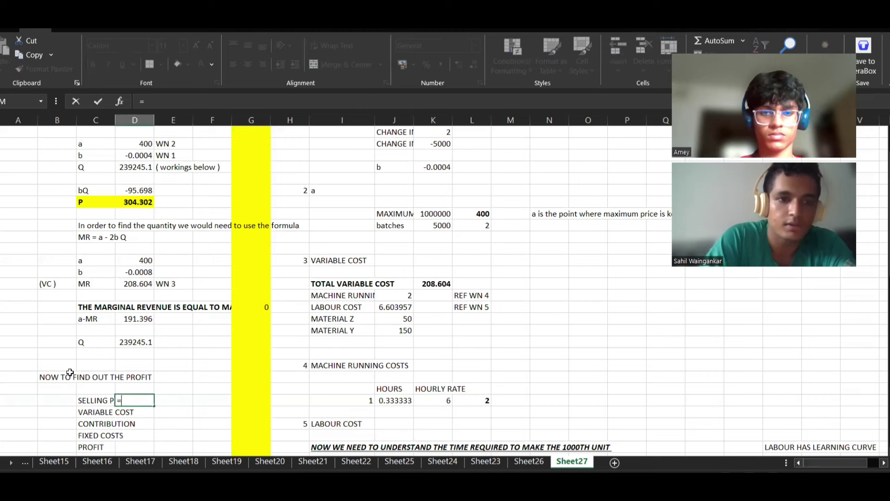
pyautogui.click(135, 202)
pyautogui.press('Return')
pyautogui.write('=')
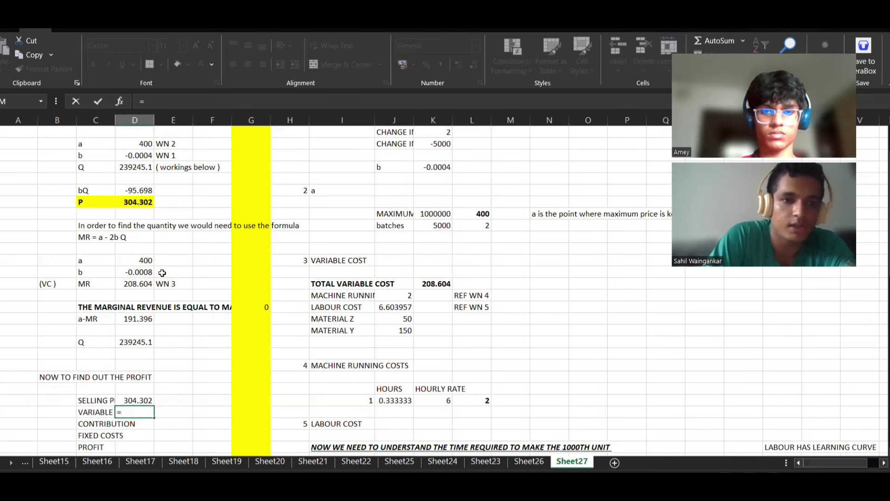
pyautogui.click(436, 284)
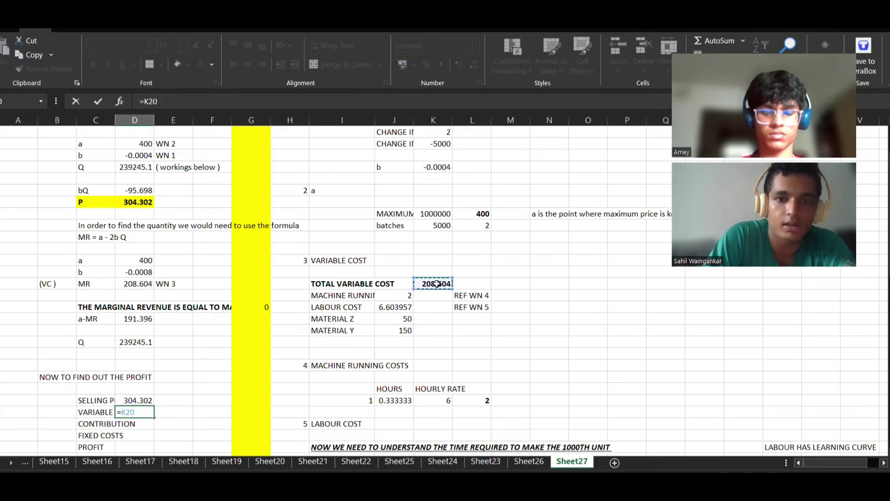
pyautogui.press('Return')
# - Calculate the contribution per batch as selling price minus variable cost with =D30-D31
pyautogui.write('=')
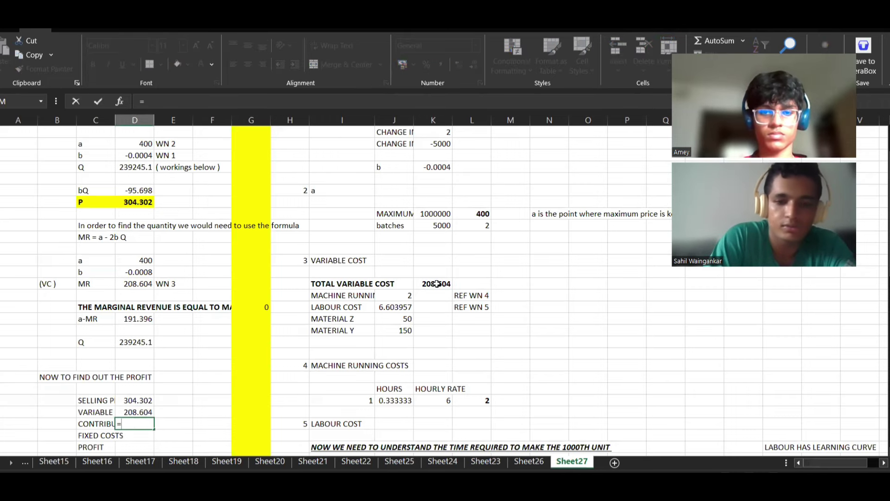
pyautogui.press('Up')
pyautogui.press('Up')
pyautogui.write('-')
pyautogui.press('Up')
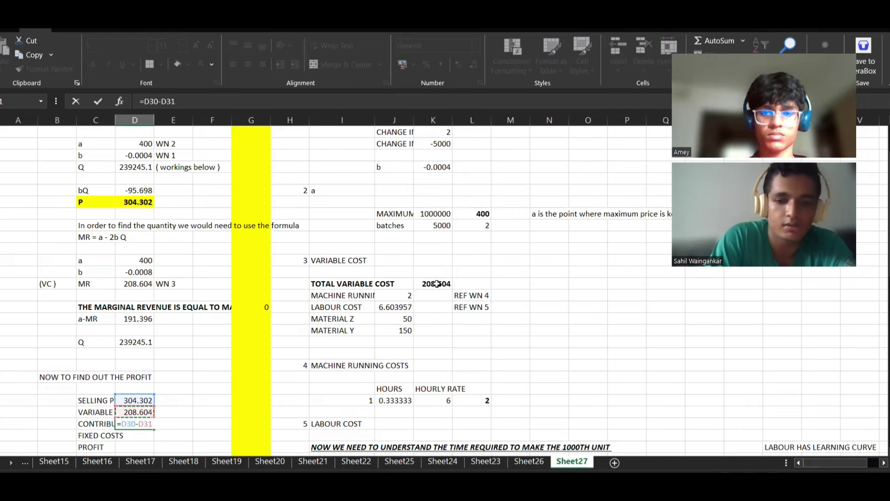
pyautogui.press('Return')
# - Enter 2 as the fixed cost per batch in the profit working
pyautogui.hotkey('alt', 'Tab')
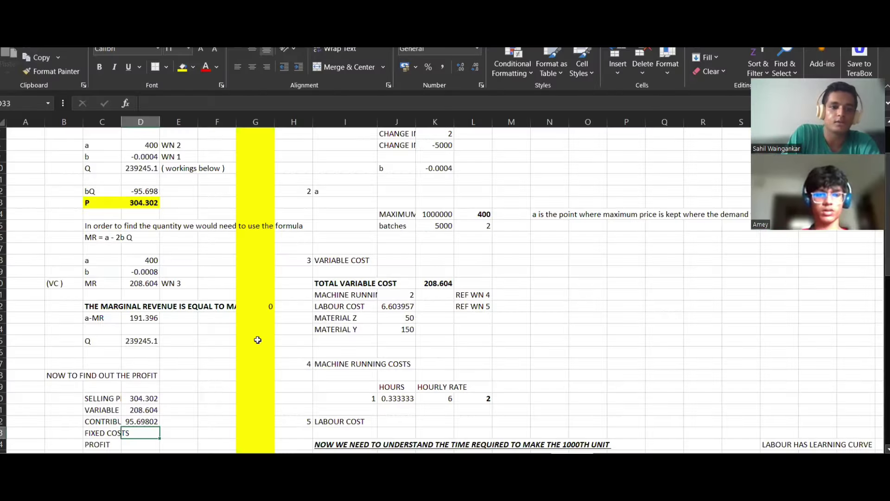
pyautogui.scroll(-1, 258, 339)
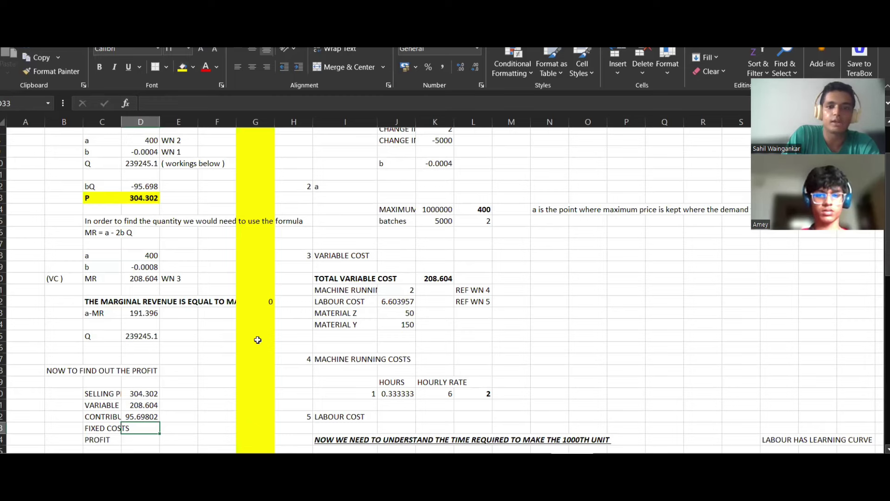
pyautogui.scroll(-1, 258, 340)
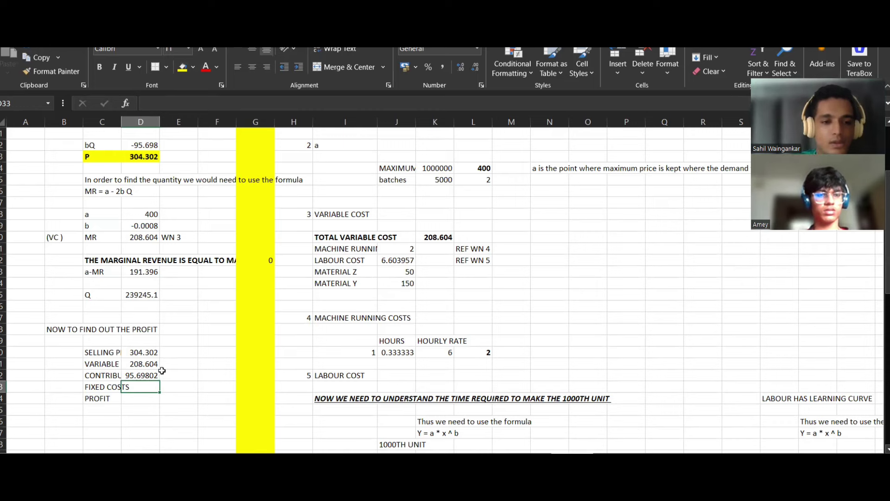
pyautogui.write('2')
pyautogui.press('Return')
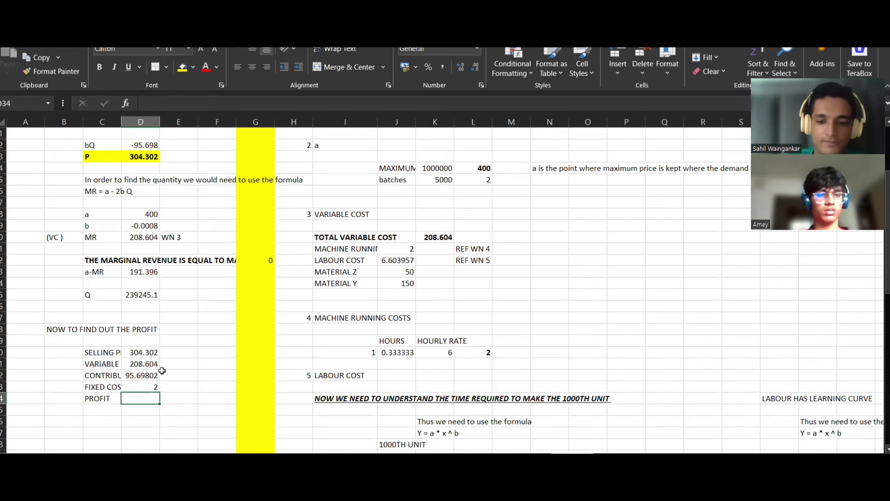
# - Calculate the profit per batch in D34 as contribution in D32 minus the fixed cost in D33
pyautogui.write('=')
pyautogui.press('Up')
pyautogui.press('Up')
pyautogui.write('-')
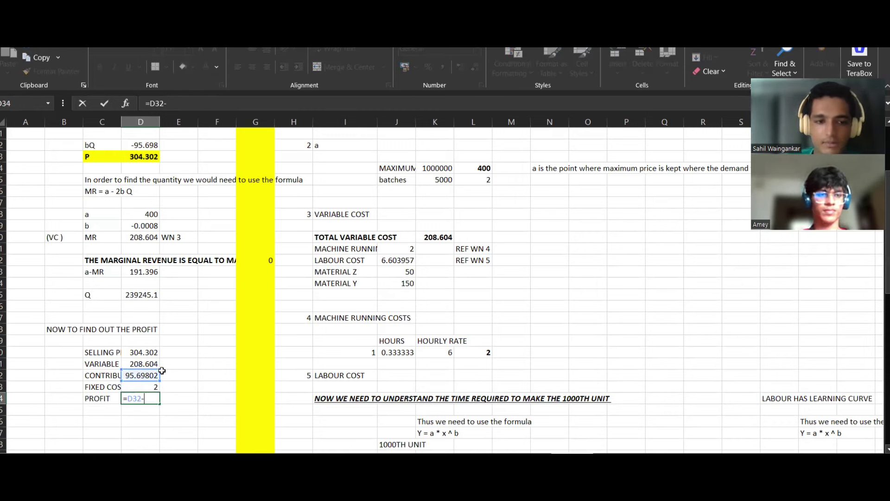
pyautogui.press('Up')
pyautogui.press('Return')
# - Make the PROFIT label and its amount bold in the profit working
pyautogui.click(113, 398)
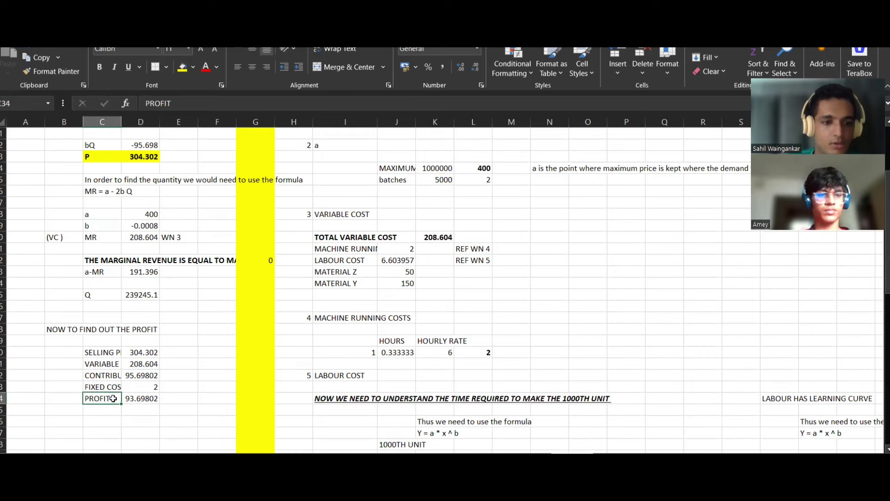
pyautogui.moveTo(113, 398); pyautogui.dragTo(147, 399)
pyautogui.hotkey('ctrl', 'b')
pyautogui.click(181, 397)
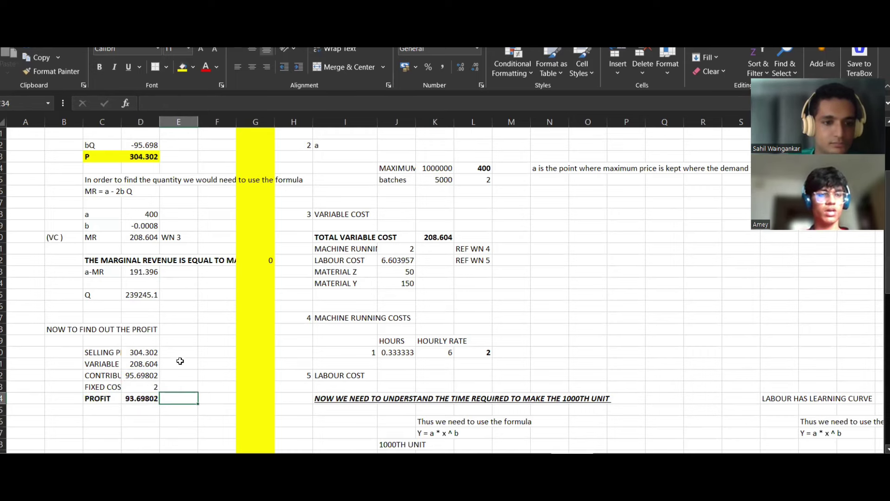
# - Calculate the resulting profit in D4 as the profit per batch in D34 times 250000 batches
pyautogui.scroll(1, 188, 316)
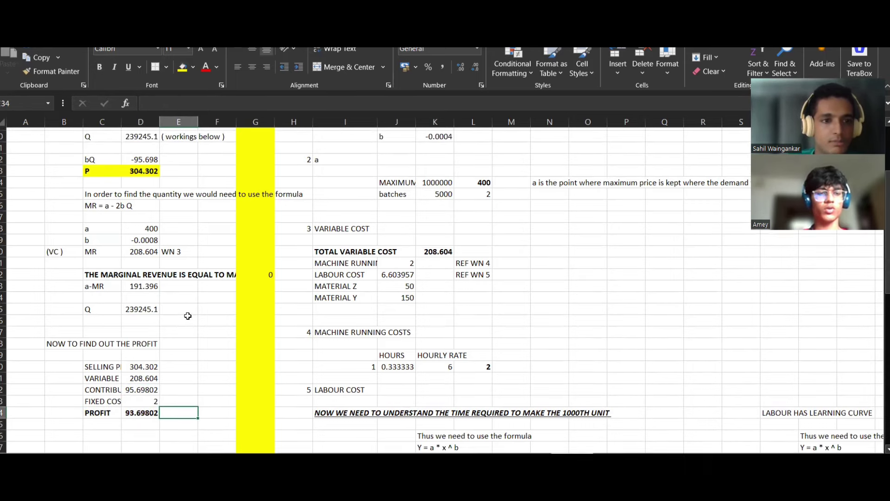
pyautogui.scroll(-1, 188, 316)
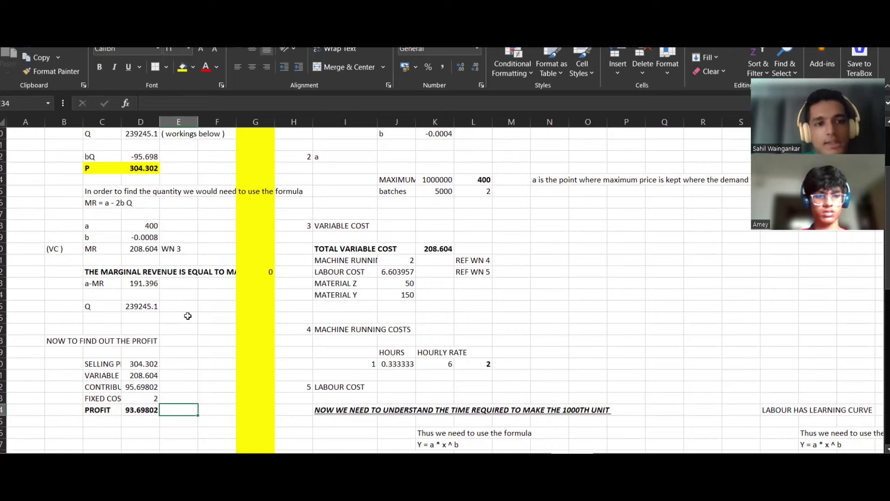
pyautogui.scroll(2, 188, 316)
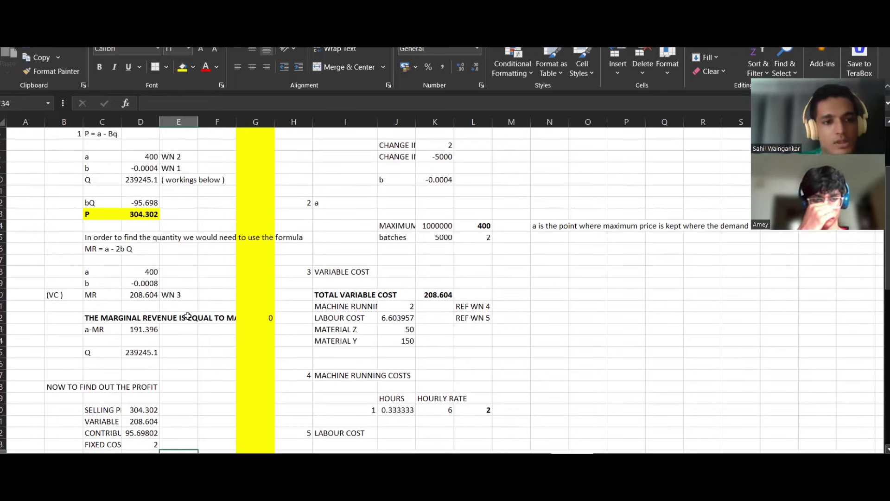
pyautogui.scroll(2, 188, 315)
pyautogui.click(159, 169)
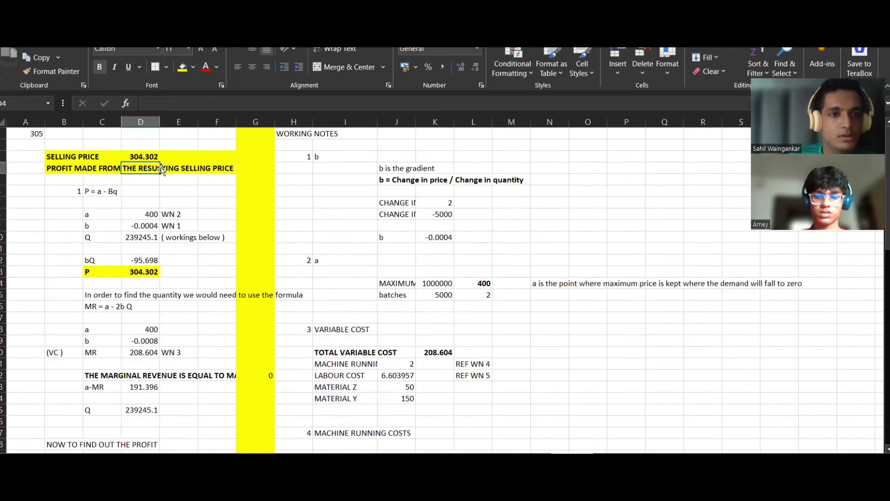
pyautogui.write('=')
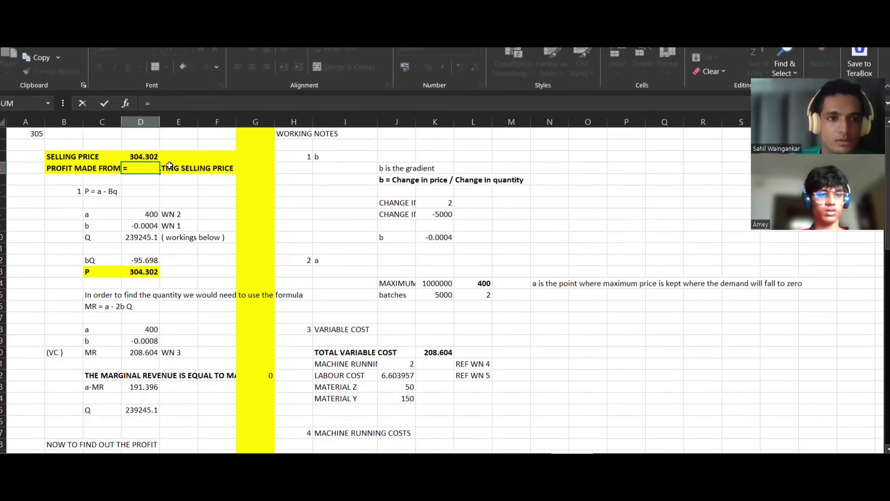
pyautogui.scroll(-4, 169, 165)
pyautogui.scroll(1, 139, 383)
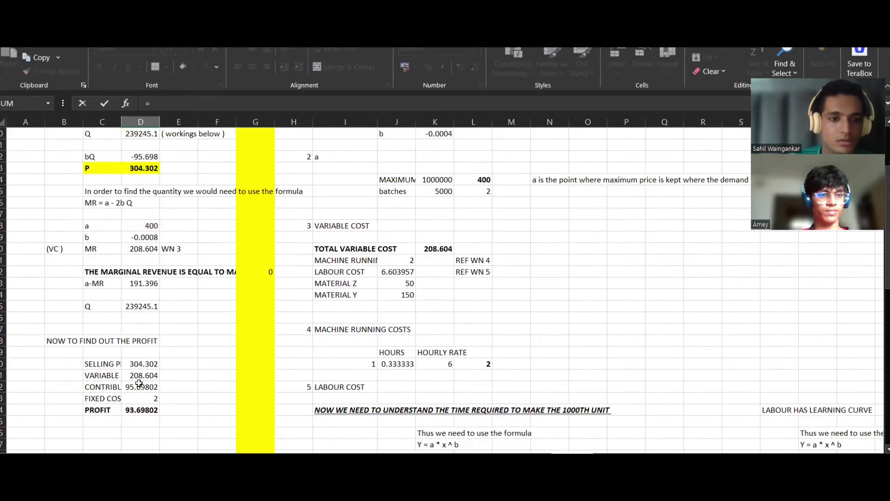
pyautogui.click(140, 407)
pyautogui.write('*')
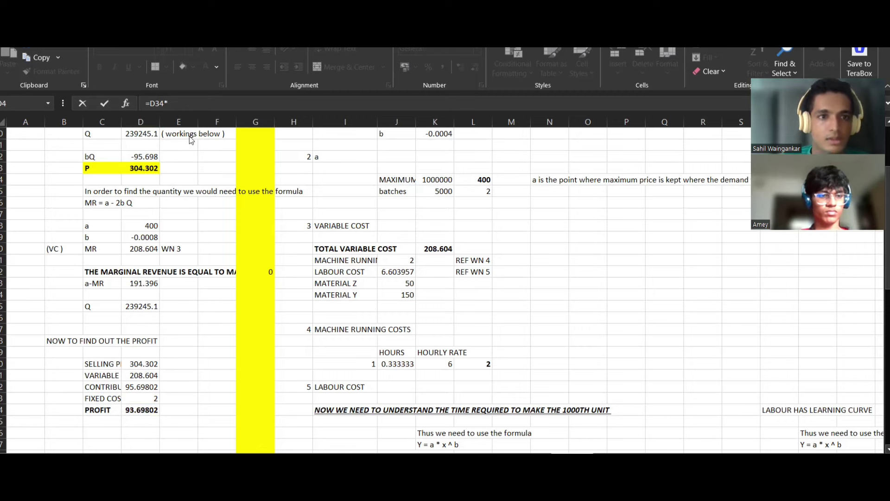
pyautogui.click(195, 102)
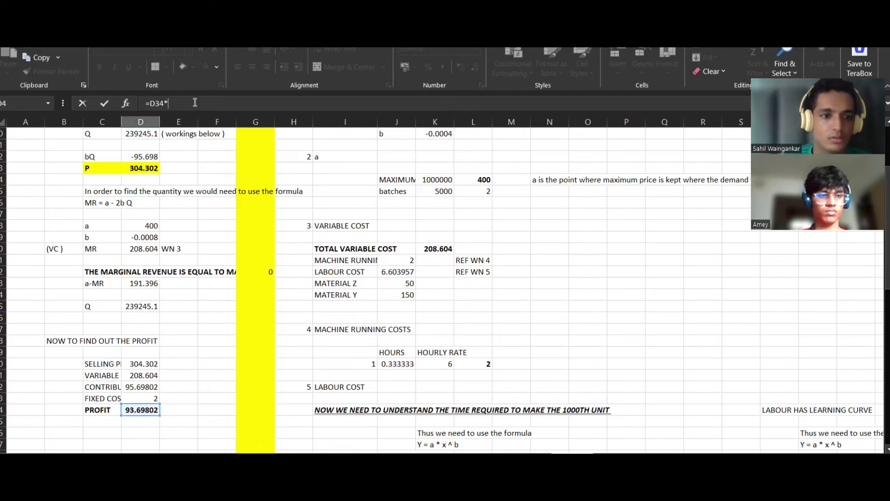
pyautogui.write('250000')
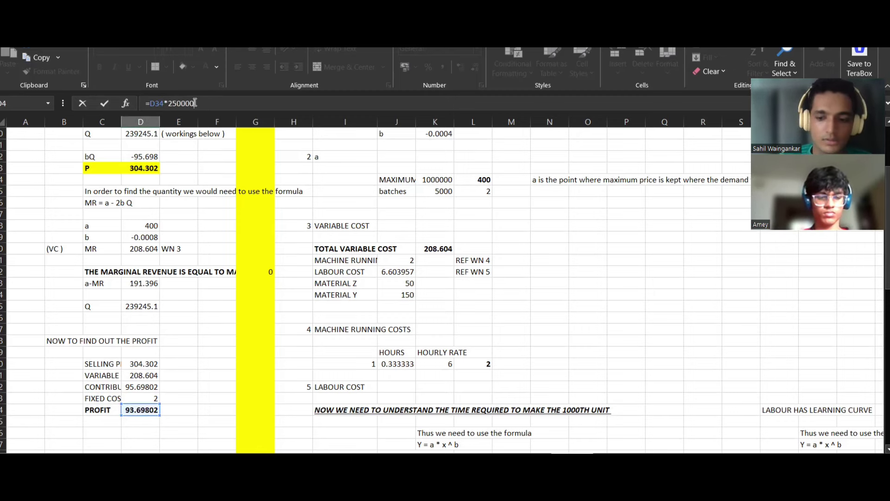
pyautogui.press('Return')
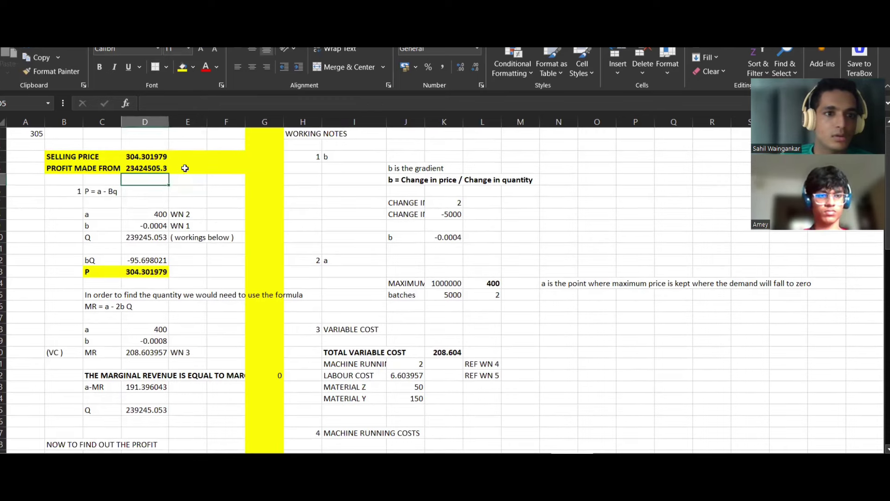
# - Replace the D4 formula with a link to the profit per batch, =D34
pyautogui.click(185, 169)
pyautogui.click(161, 169)
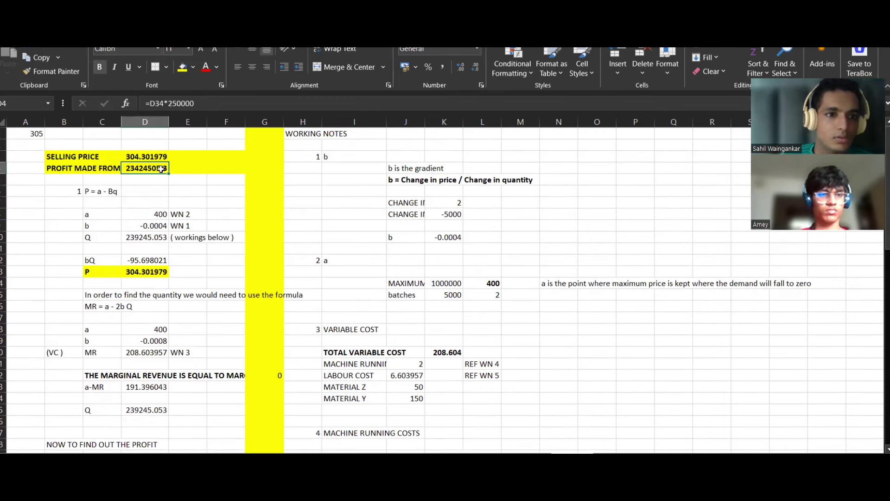
pyautogui.write('=')
pyautogui.scroll(-5, 163, 168)
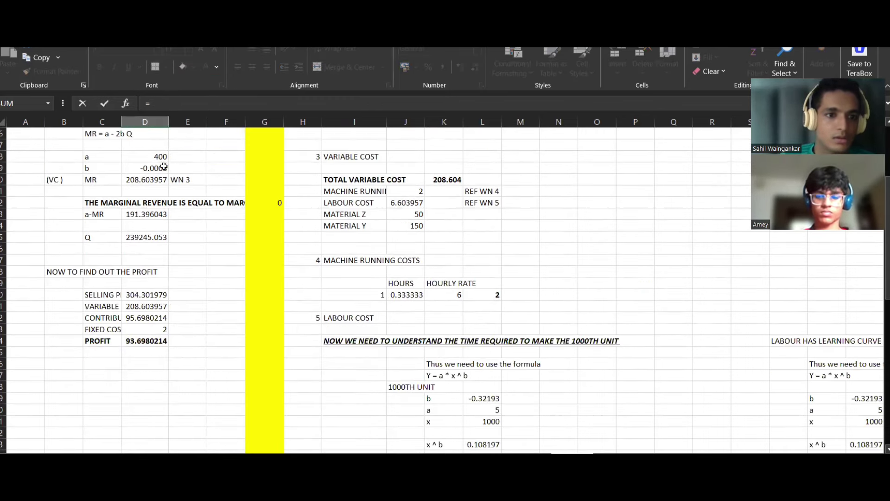
pyautogui.click(143, 341)
pyautogui.press('Return')
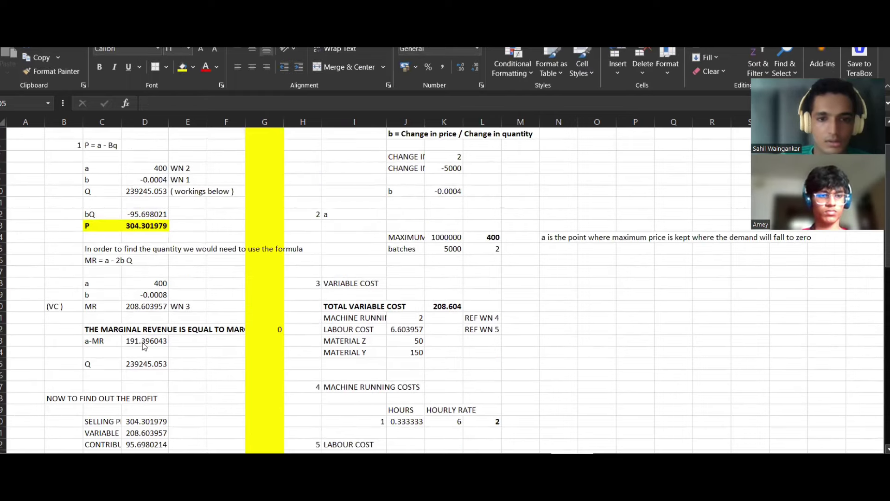
# - Check the requirement in the exam kit PDF, then clear D4 in the worksheet and enter the note "(93.7 PER UNIT )" in E4
pyautogui.hotkey('alt', 'Tab')
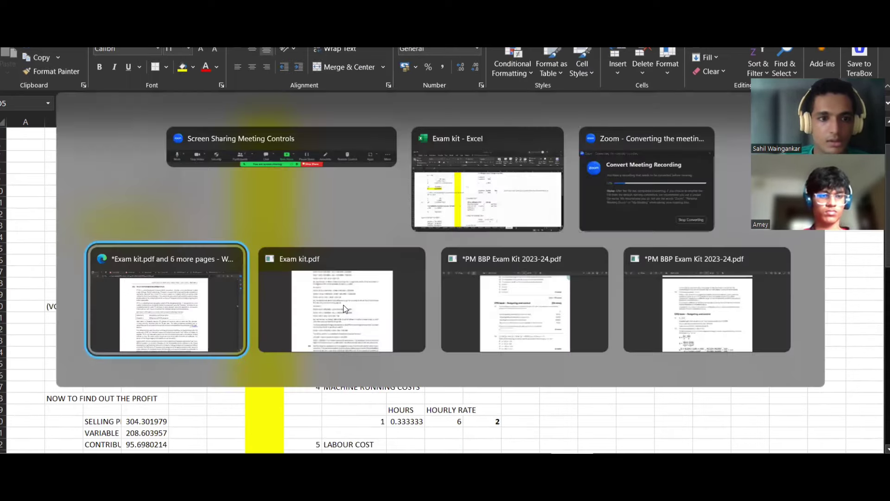
pyautogui.scroll(-5, 348, 299)
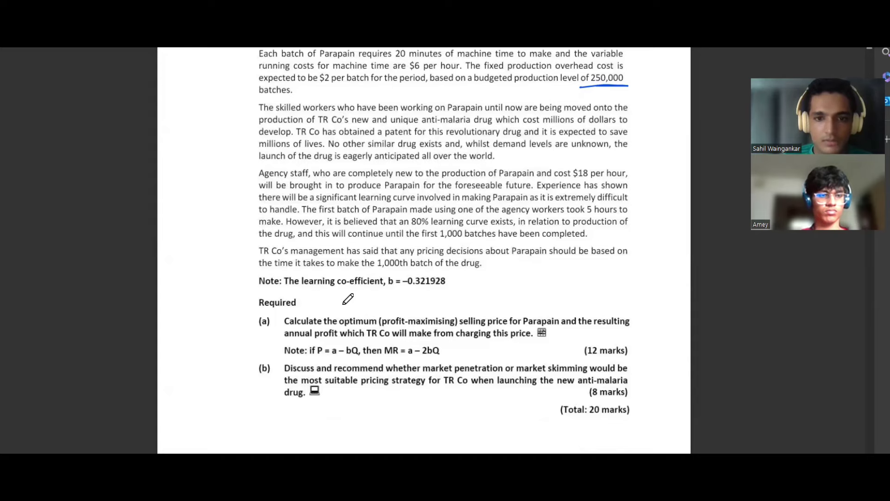
pyautogui.hotkey('alt', 'Tab')
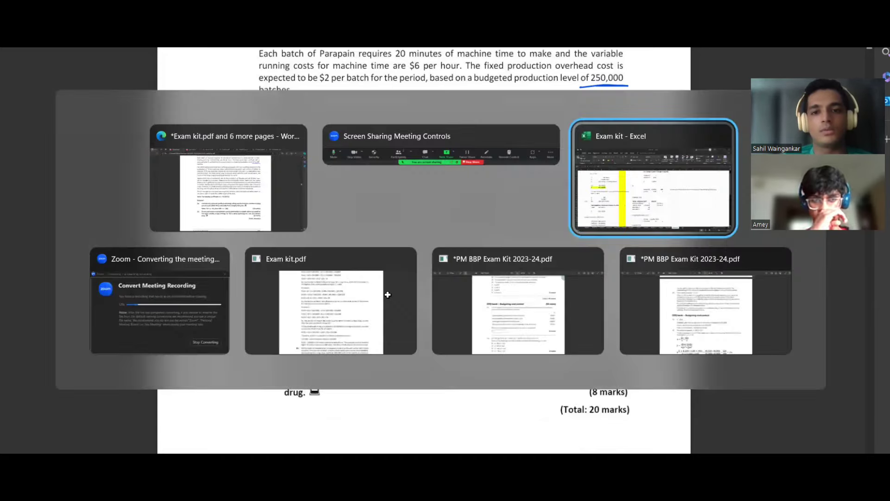
pyautogui.scroll(2, 155, 168)
pyautogui.click(154, 169)
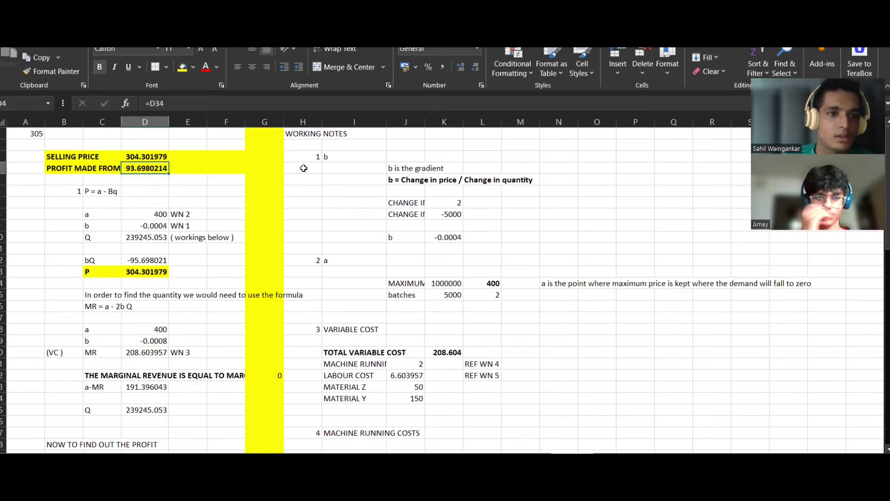
pyautogui.press('BackSpace')
pyautogui.press('Tab')
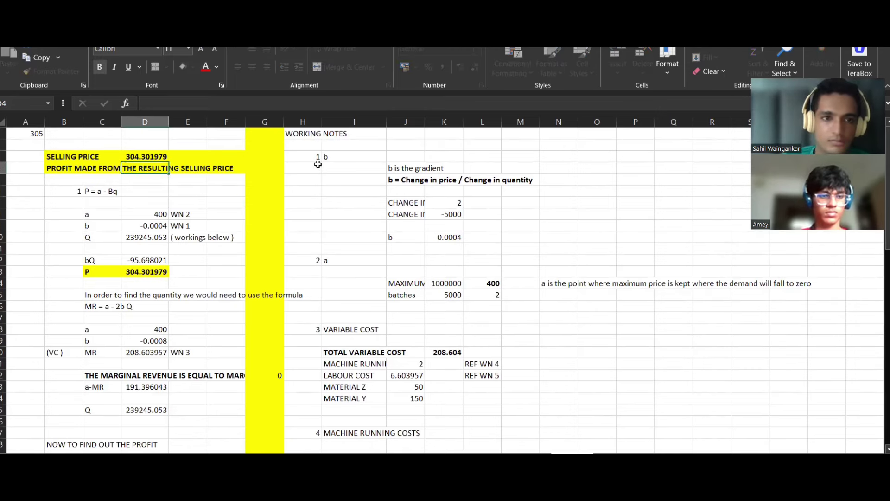
pyautogui.write('(')
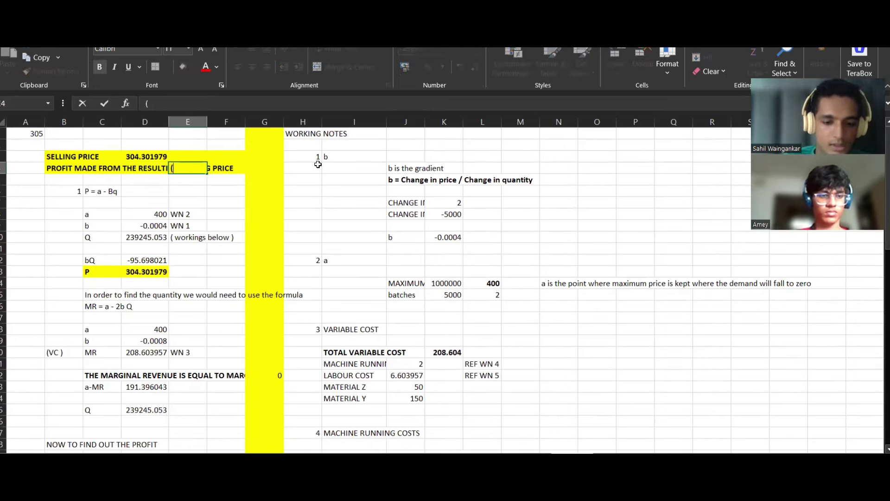
pyautogui.write('93.7')
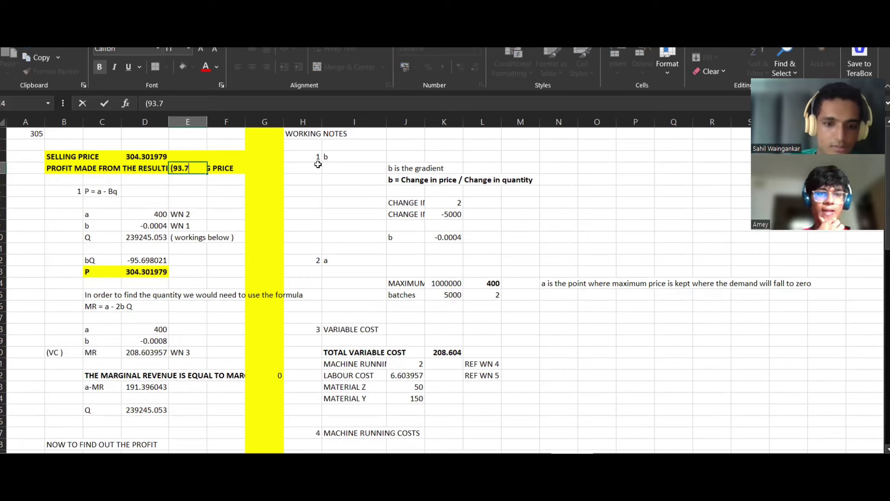
pyautogui.write(' PER UNIT')
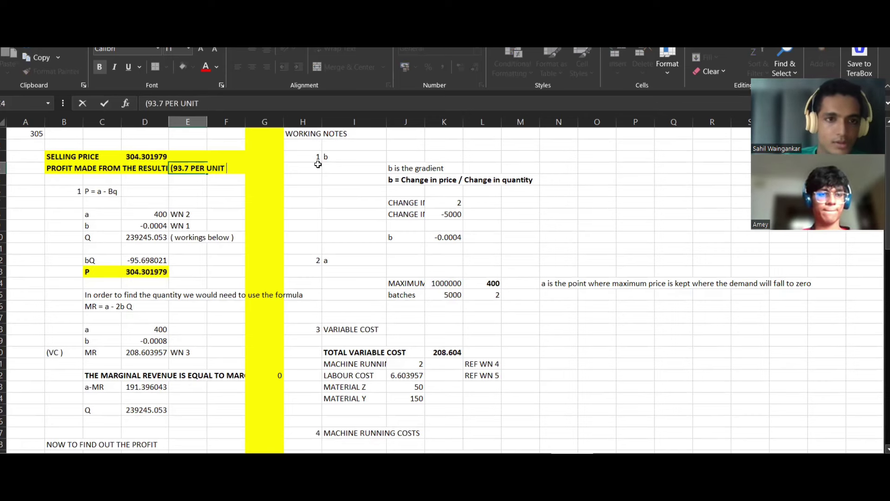
pyautogui.press('Left')
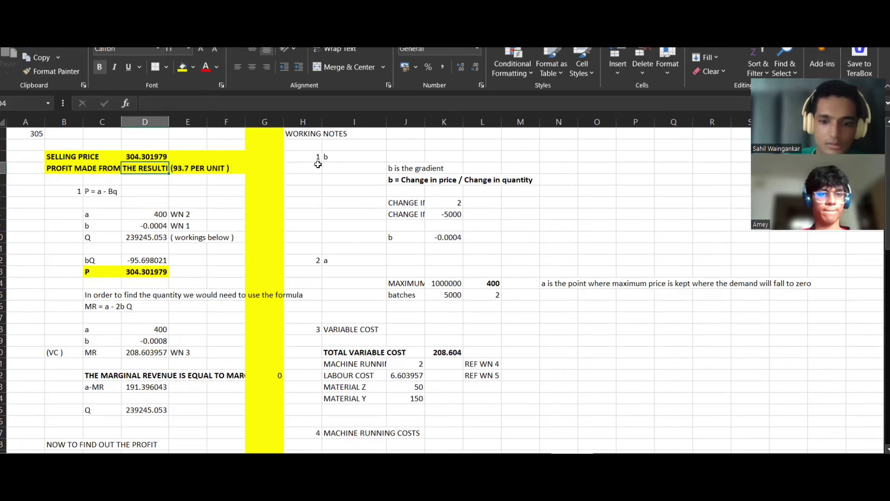
# - Calculate the annual profit in D4 as profit per batch times optimum quantity with =D34*D25
pyautogui.write('=')
pyautogui.scroll(-1, 215, 310)
pyautogui.scroll(-5, 214, 310)
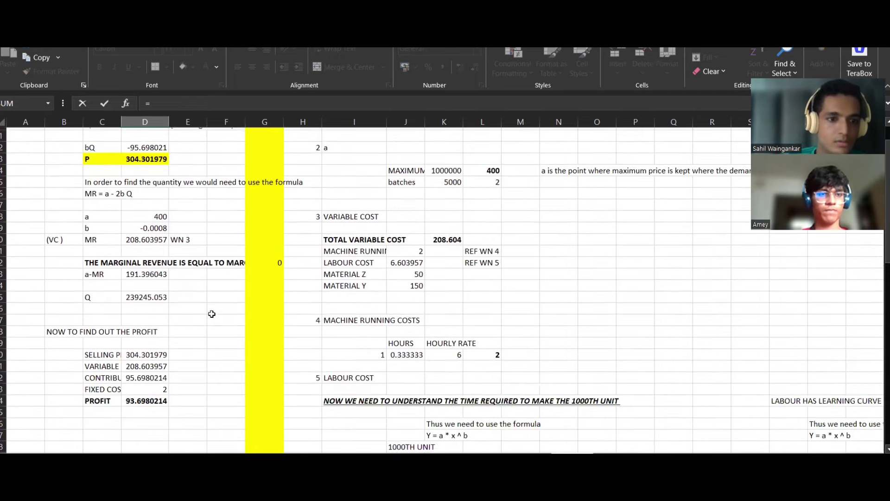
pyautogui.click(158, 307)
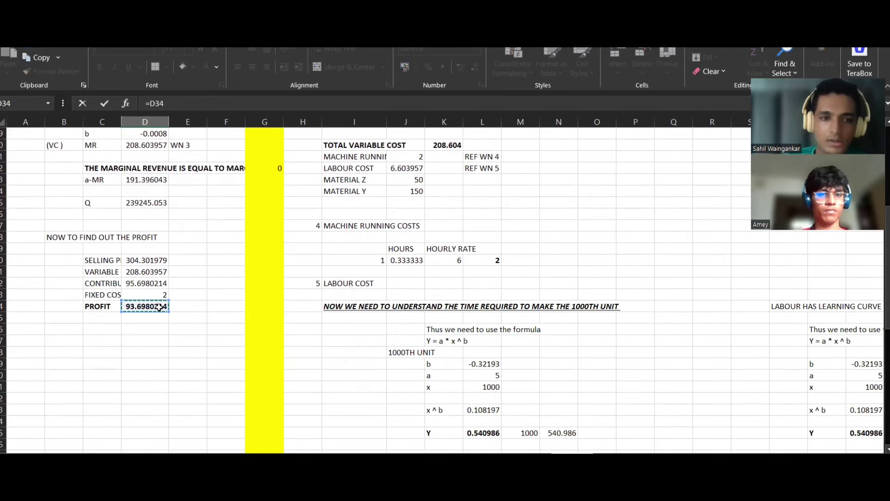
pyautogui.write('*')
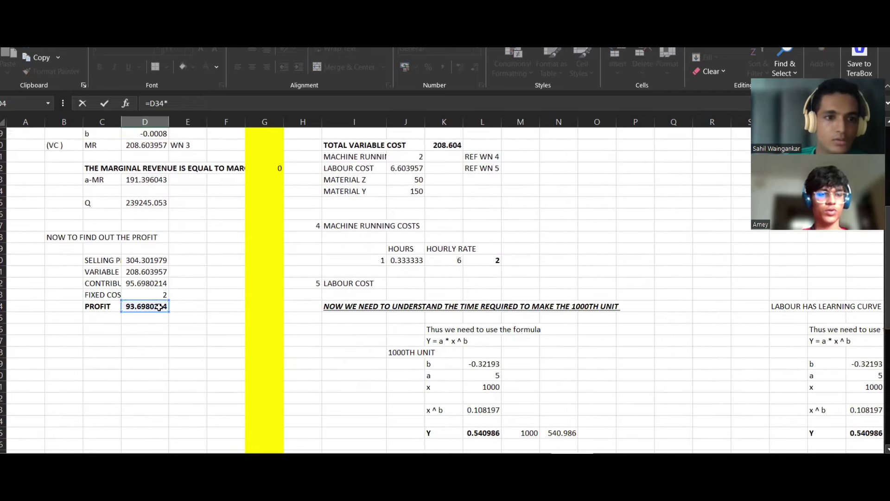
pyautogui.click(152, 203)
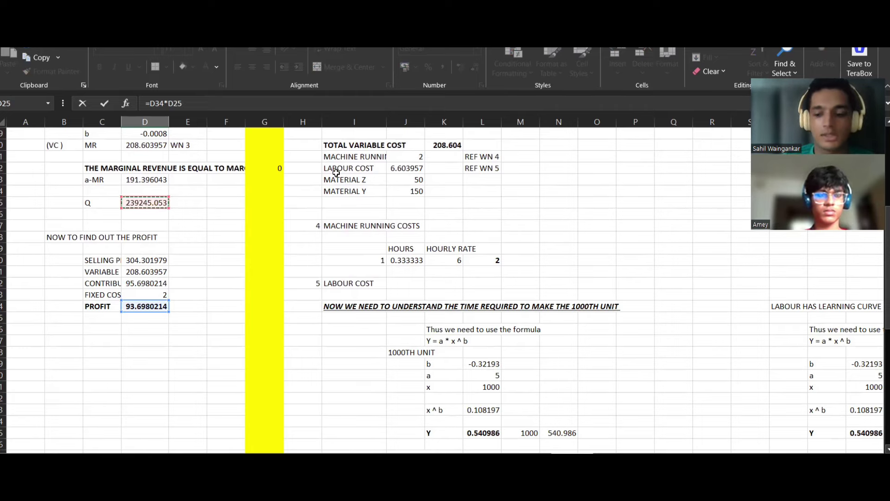
pyautogui.press('Return')
pyautogui.scroll(5, 336, 172)
pyautogui.scroll(2, 285, 230)
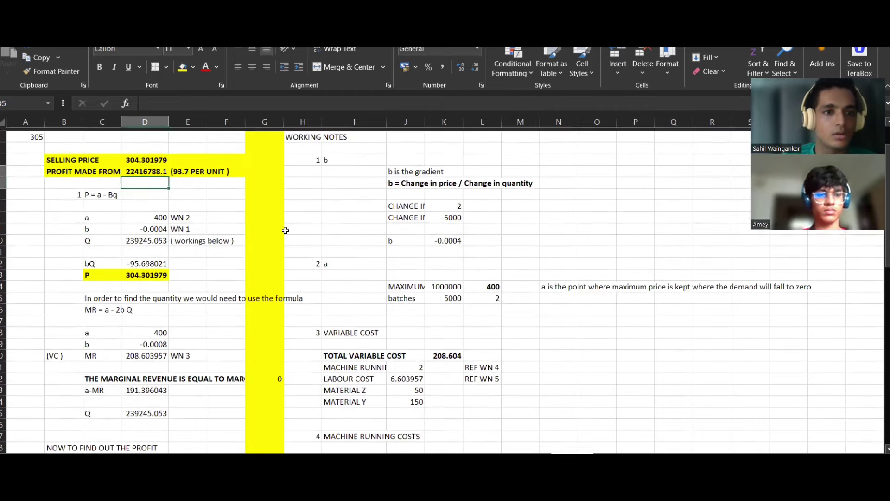
# - Review the profit working and the summary answers, and reread the question's requirements in the exam kit PDF
pyautogui.scroll(-5, 194, 275)
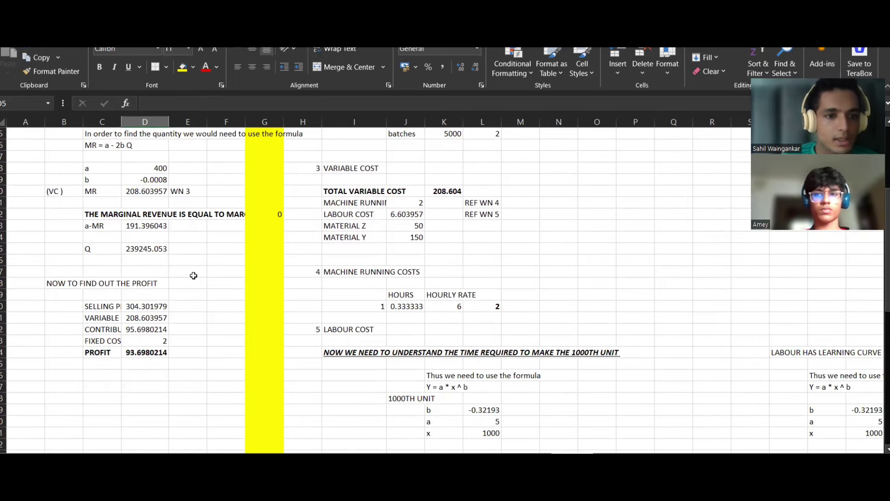
pyautogui.scroll(5, 193, 276)
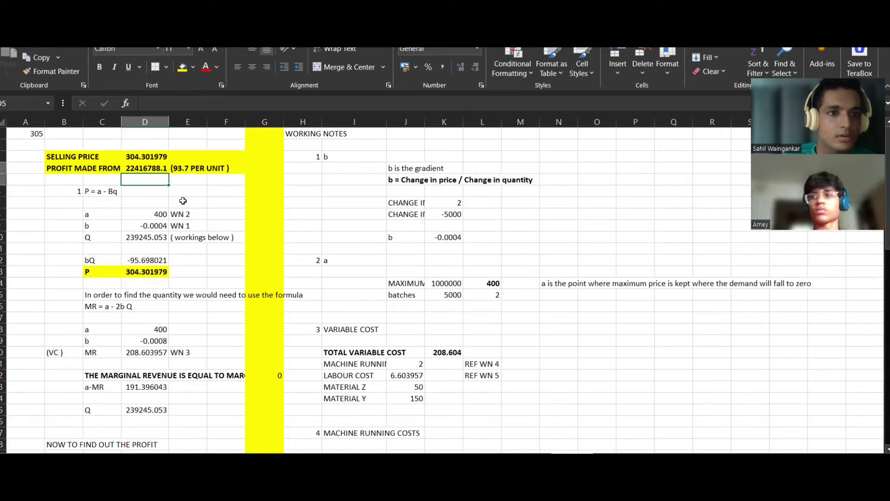
pyautogui.hotkey('alt', 'Tab')
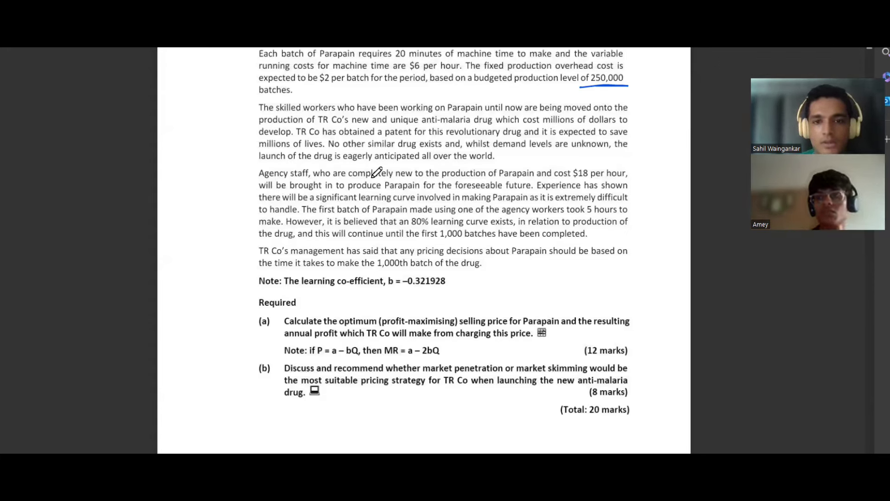
pyautogui.hotkey('alt', 'Tab')
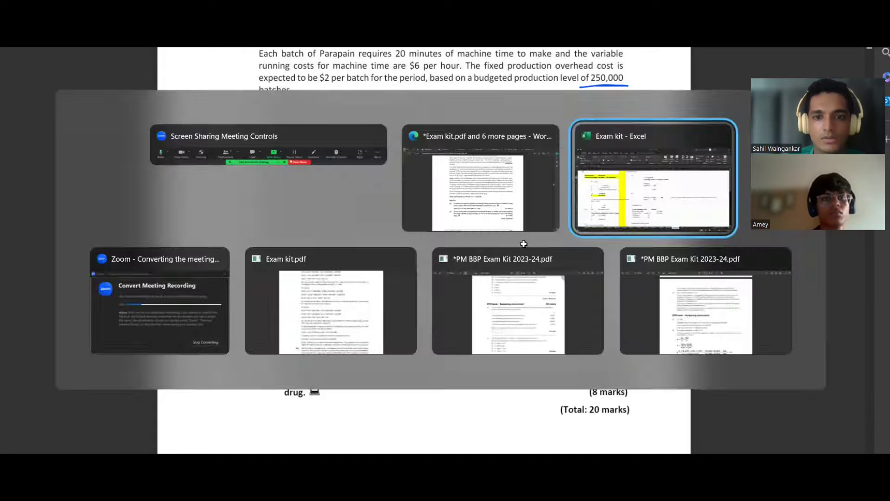
pyautogui.scroll(-2, 516, 295)
pyautogui.scroll(3, 515, 294)
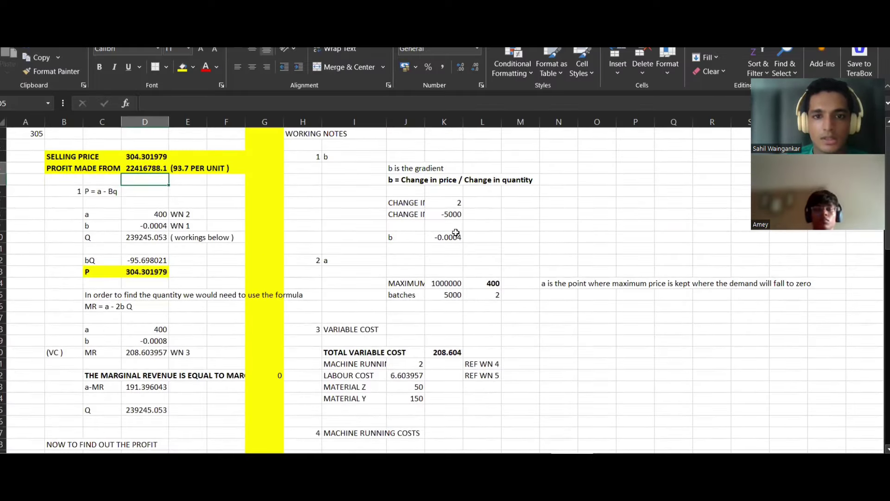
# - Examine the learning-curve working for the 1000th unit, inspecting the formulas behind x^b in L43 and Y in L45
pyautogui.scroll(-11, 455, 225)
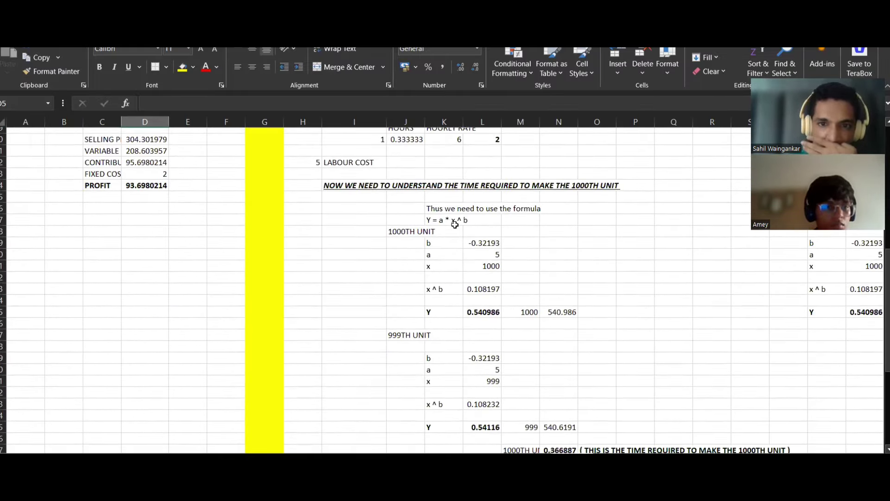
pyautogui.click(483, 212)
pyautogui.click(489, 247)
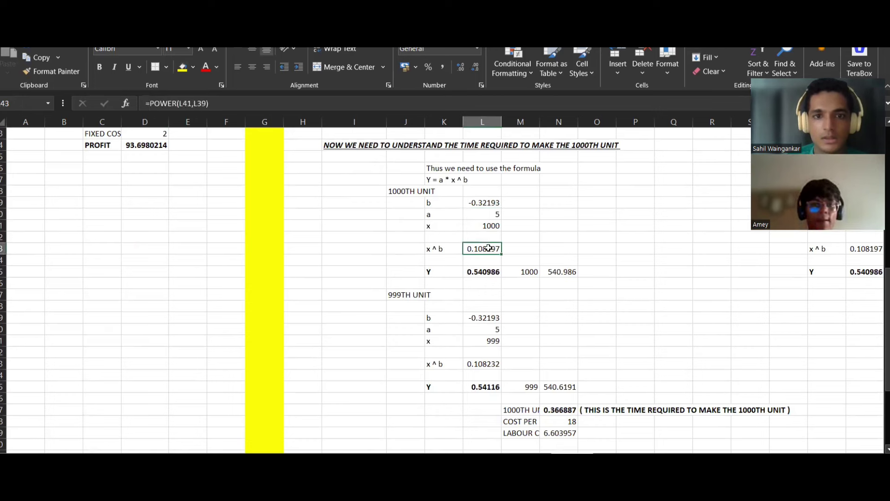
pyautogui.press('F2')
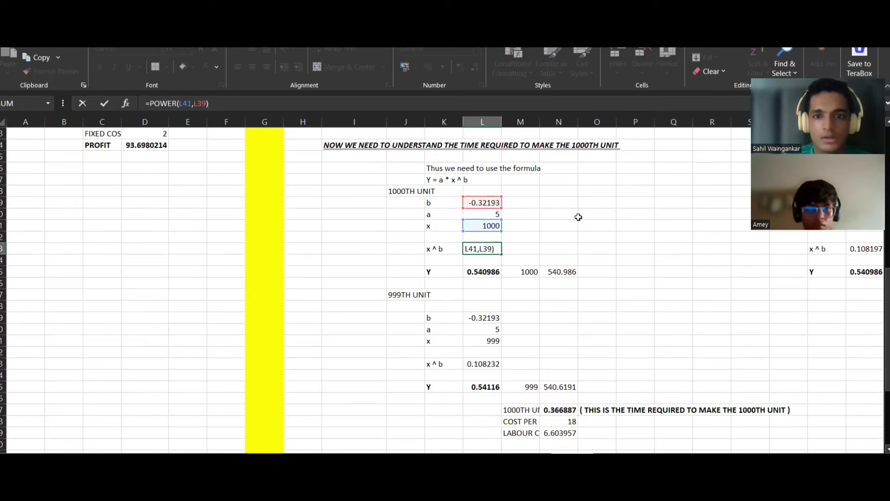
pyautogui.click(579, 216)
pyautogui.click(491, 270)
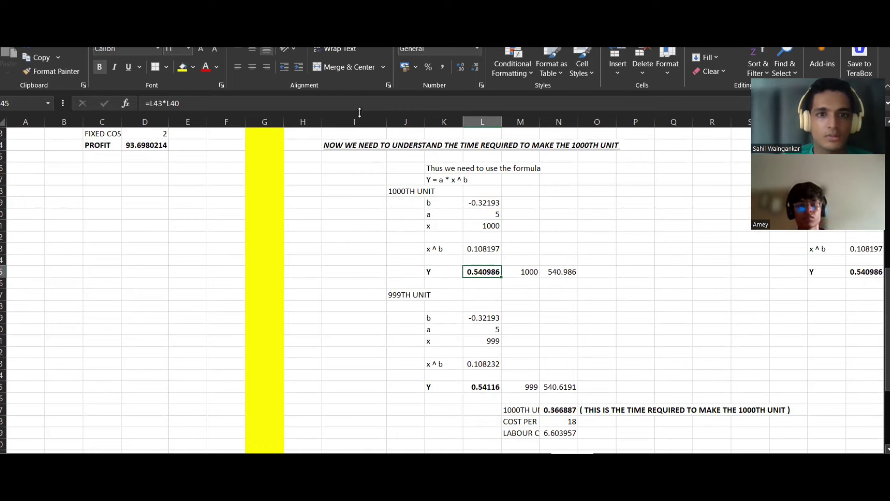
pyautogui.click(359, 106)
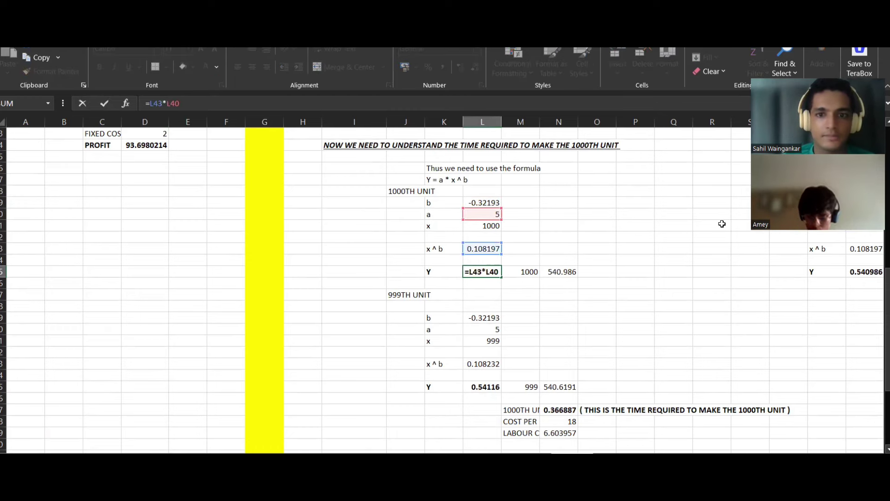
pyautogui.click(680, 232)
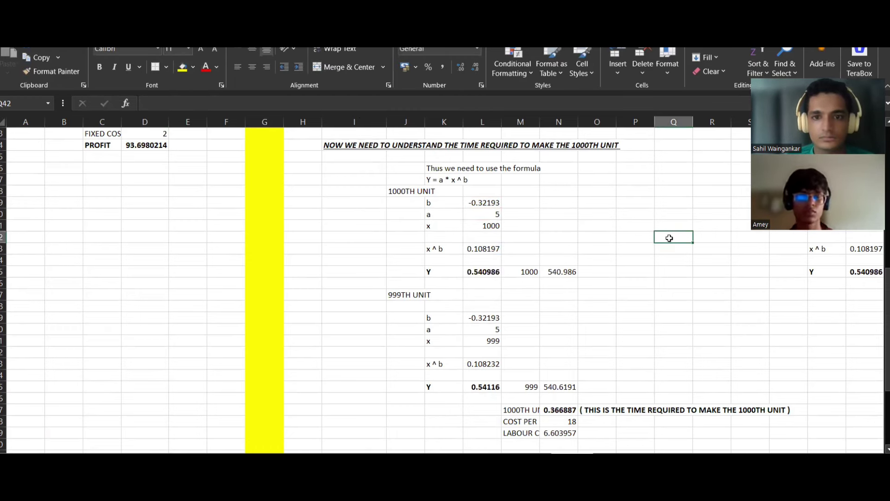
pyautogui.scroll(-1, 557, 284)
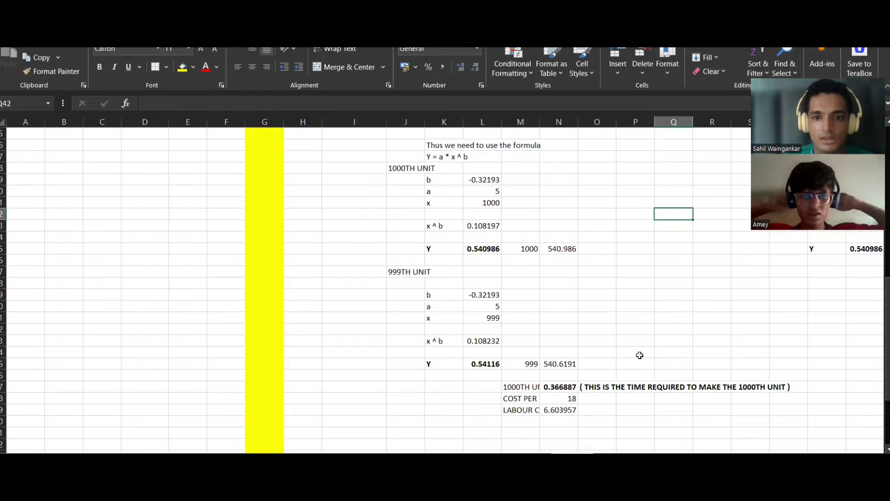
# - Review the summary, demand and variable cost workings, and inspect the formula behind the optimum quantity Q in D25
pyautogui.scroll(7, 639, 355)
pyautogui.scroll(3, 640, 355)
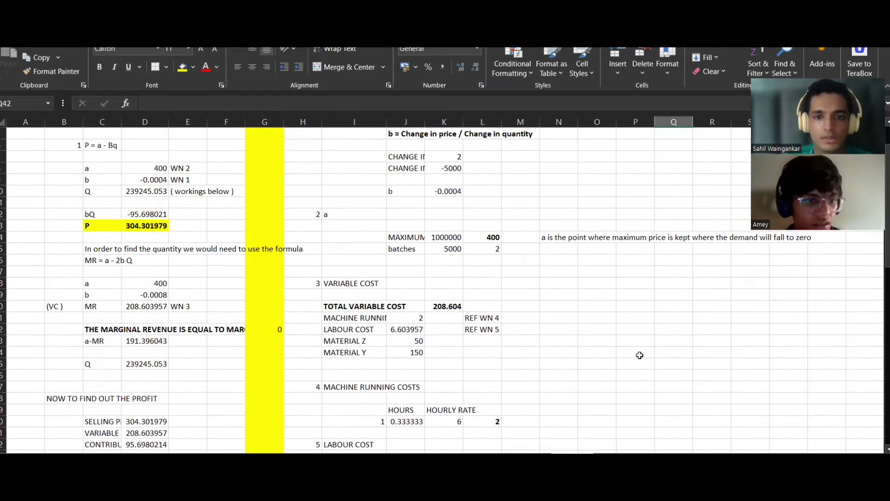
pyautogui.scroll(2, 526, 274)
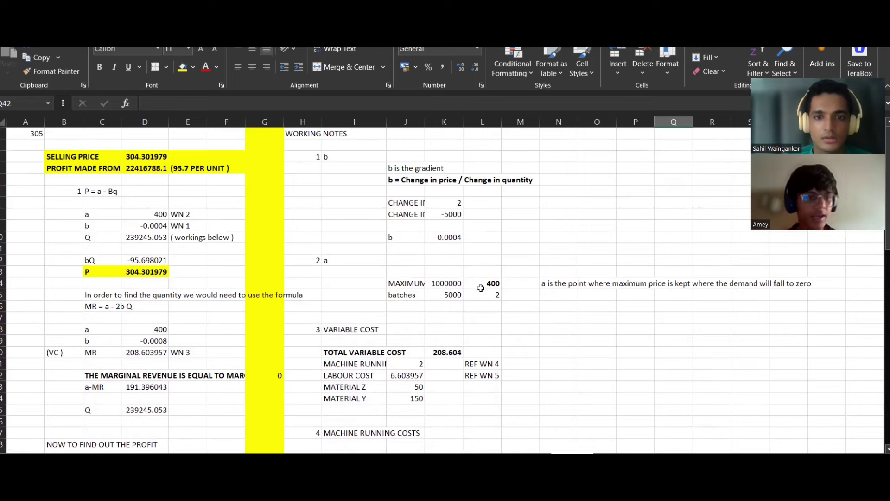
pyautogui.scroll(-2, 480, 287)
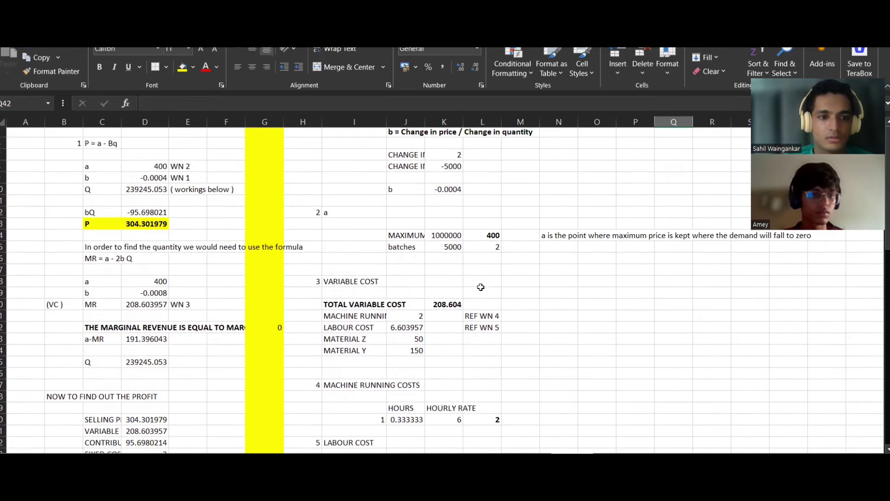
pyautogui.click(148, 362)
pyautogui.click(214, 100)
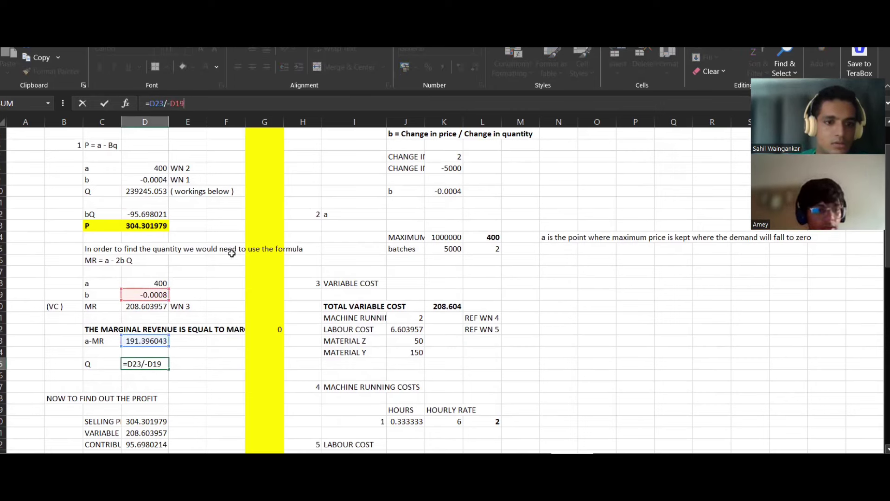
pyautogui.click(239, 285)
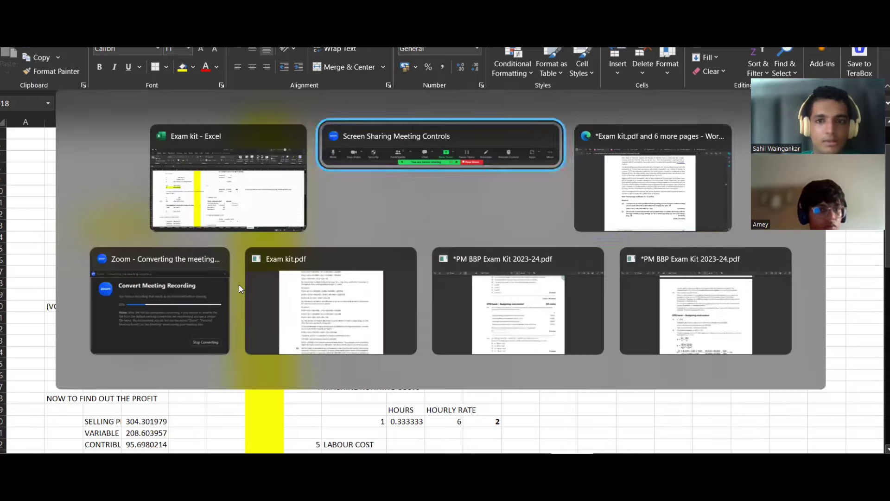
# - Switch to Exam kit.pdf and find the model answer for question 305 TR Co, reading its demand function step
pyautogui.hotkey('alt', 'Tab')
pyautogui.hotkey('alt', 'Tab')
pyautogui.hotkey('alt', 'Tab')
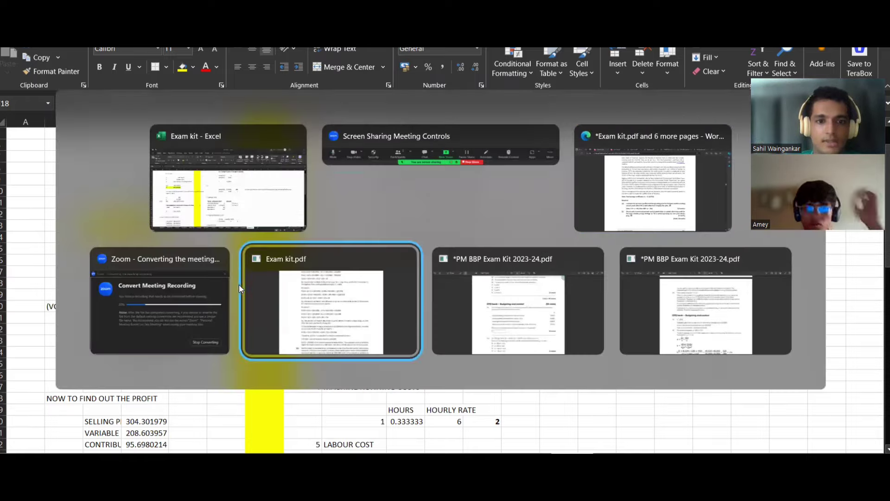
pyautogui.scroll(5, 241, 288)
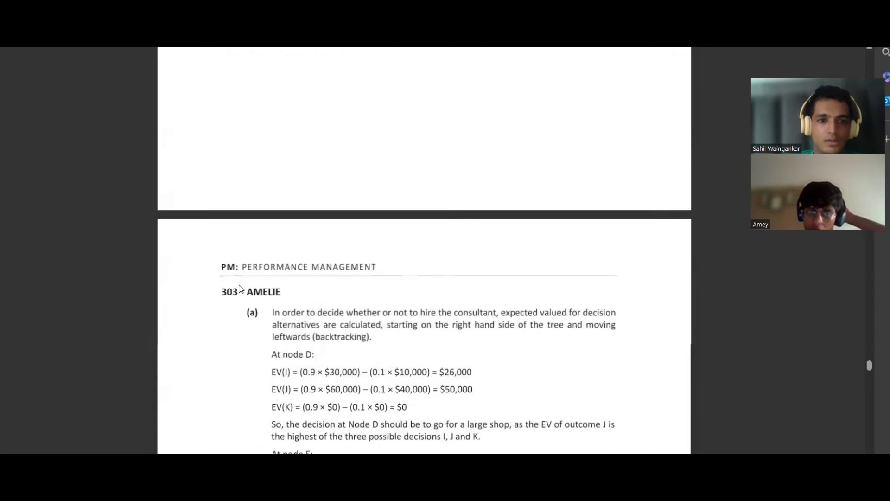
pyautogui.scroll(-6, 241, 288)
pyautogui.scroll(-3, 241, 288)
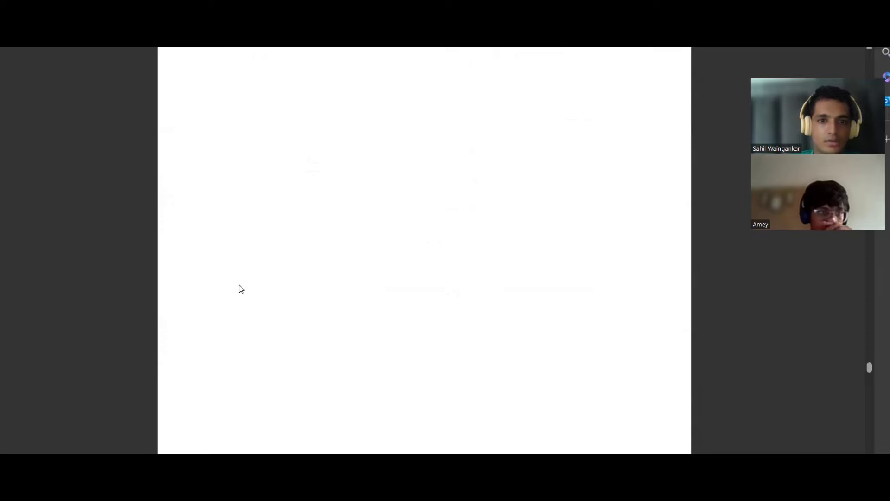
pyautogui.scroll(-5, 241, 288)
pyautogui.scroll(6, 241, 289)
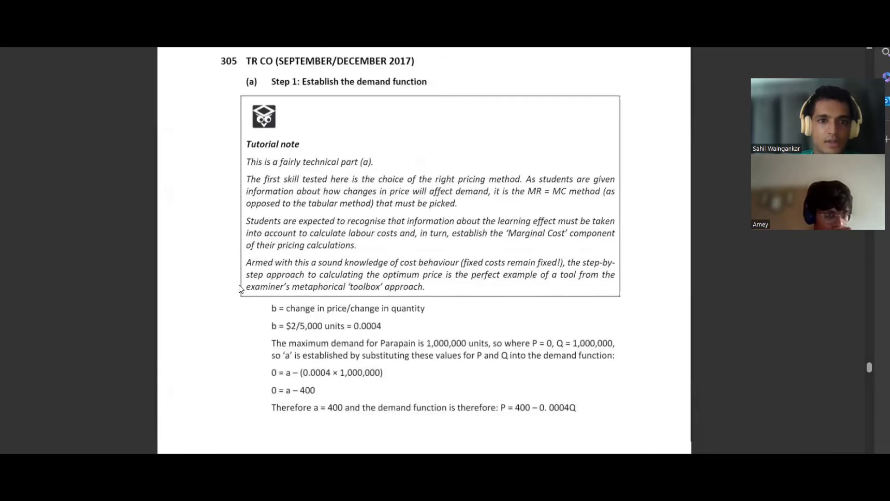
pyautogui.scroll(1, 241, 288)
pyautogui.scroll(-2, 241, 289)
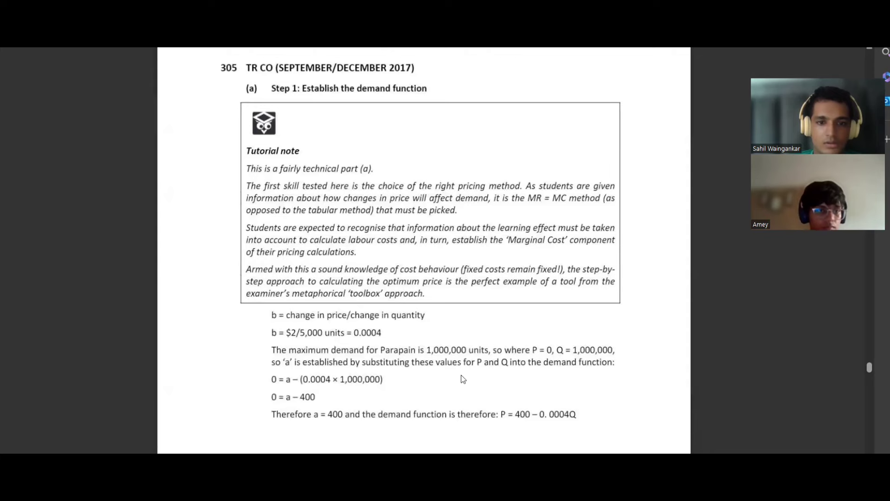
# - Read the model answer's marginal cost, labour, optimum quantity and profit workings, marking the 250,000 batches used for fixed costs
pyautogui.scroll(-7, 462, 379)
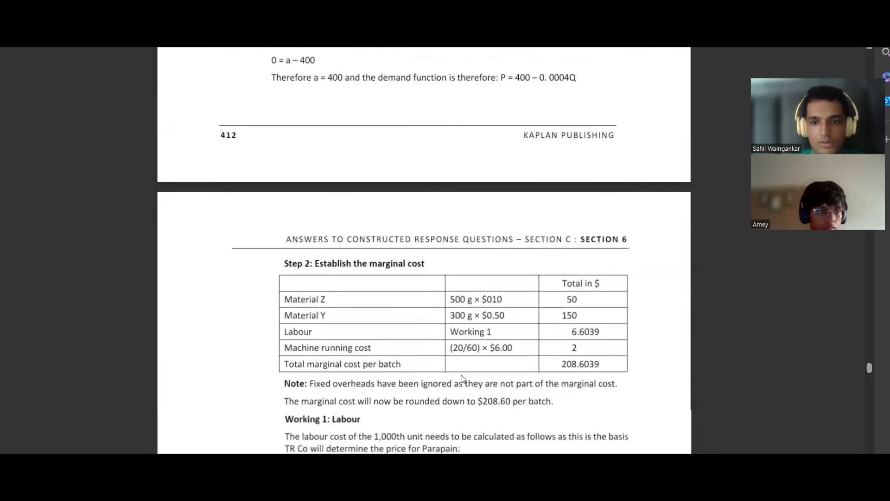
pyautogui.scroll(-1, 462, 379)
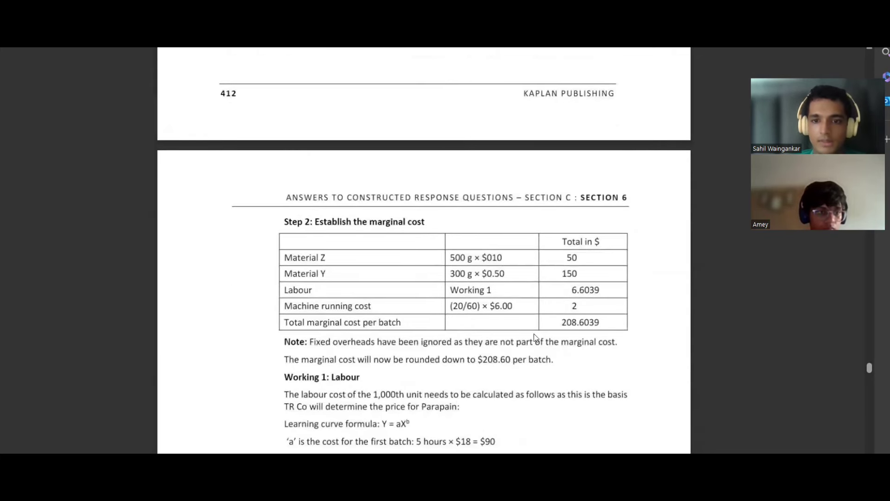
pyautogui.scroll(-4, 614, 355)
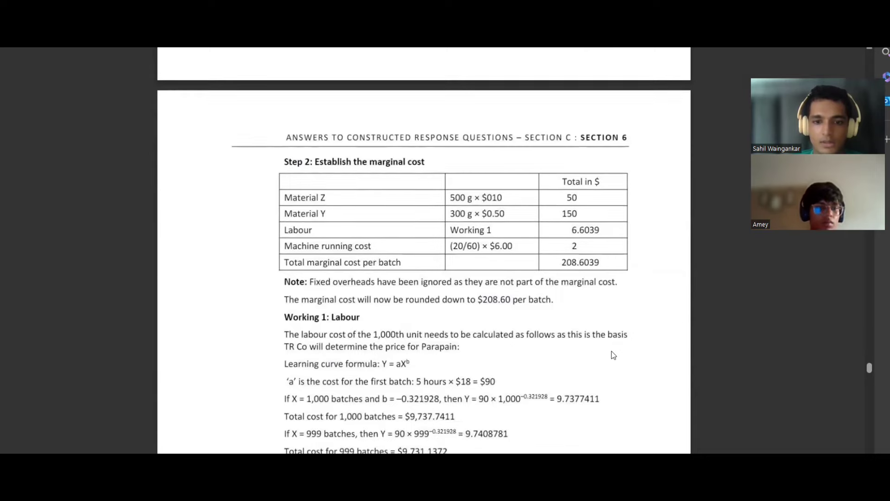
pyautogui.scroll(-2, 613, 355)
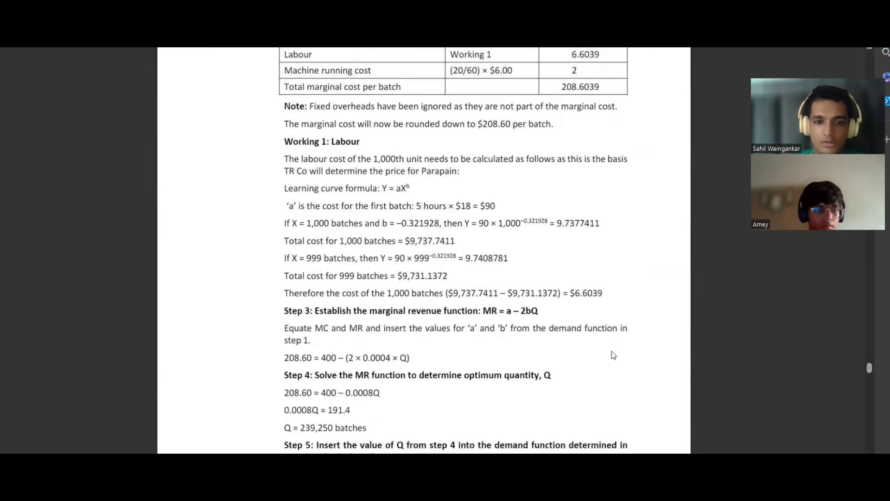
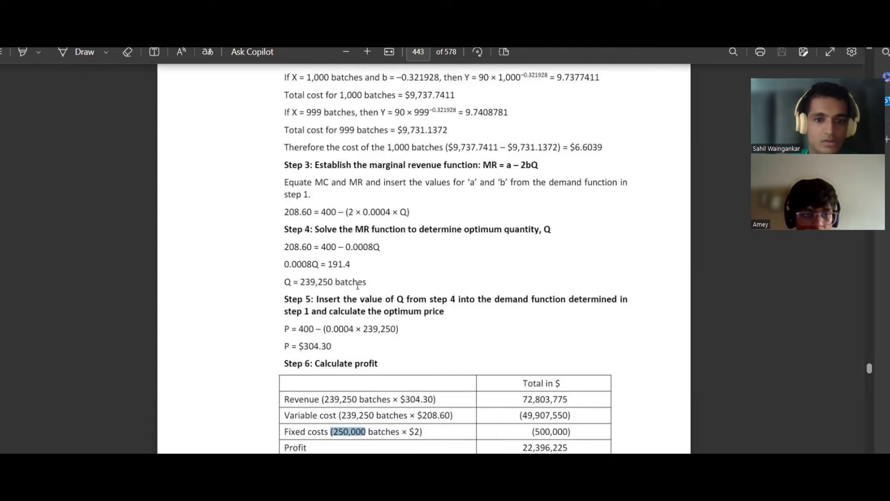
pyautogui.moveTo(373, 431); pyautogui.dragTo(332, 433)
pyautogui.moveTo(360, 376)
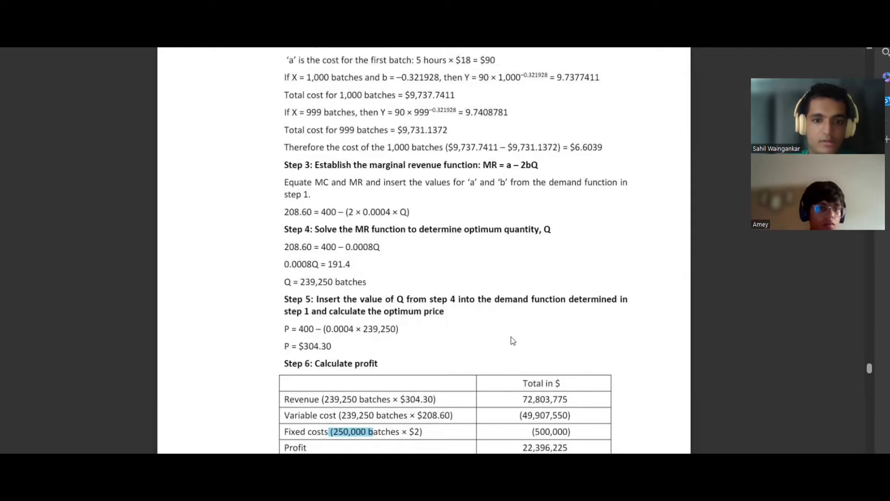
pyautogui.scroll(-5, 510, 336)
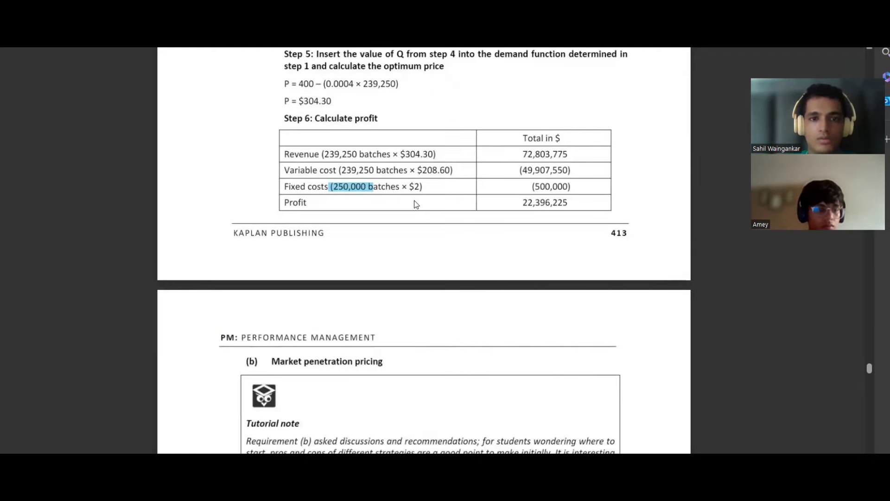
# - Return to the Excel worksheet and link the optimum quantity beside the variable cost in E31 with =D25
pyautogui.hotkey('alt', 'Tab')
pyautogui.scroll(-5, 404, 333)
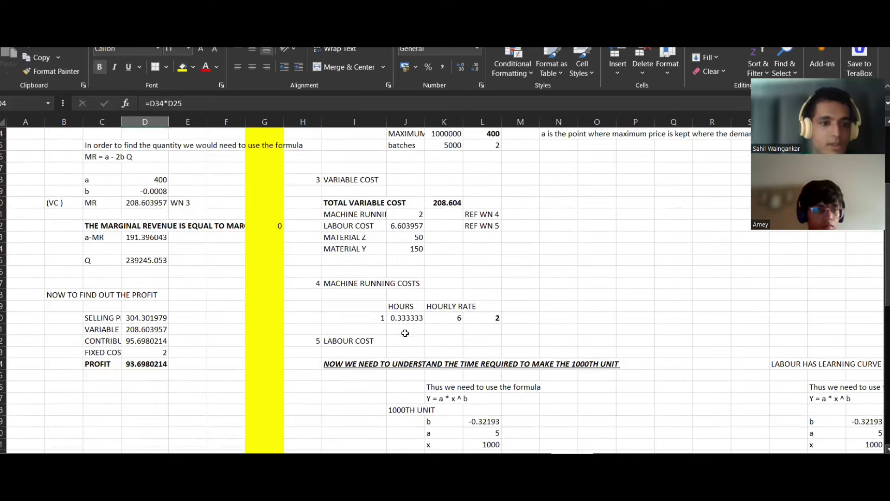
pyautogui.click(184, 332)
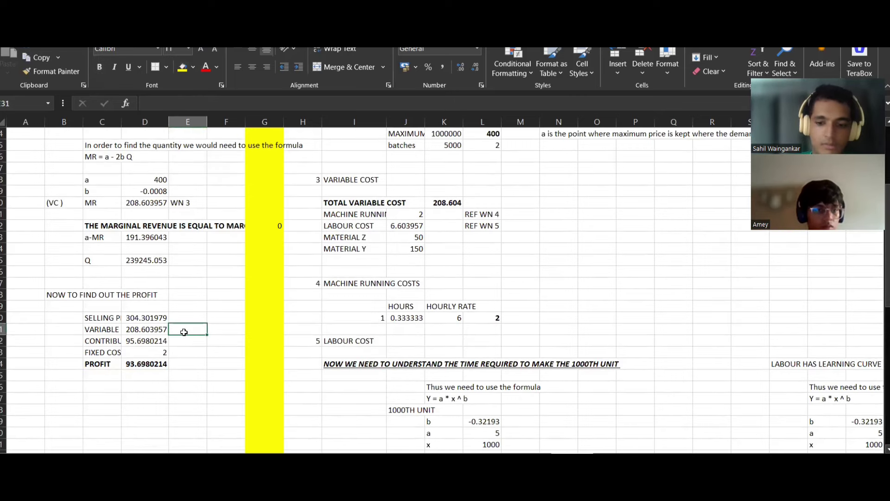
pyautogui.write('=')
pyautogui.press('Up')
pyautogui.press('Up')
pyautogui.press('Up')
pyautogui.press('Up')
pyautogui.press('Up')
pyautogui.press('Up')
pyautogui.press('Left')
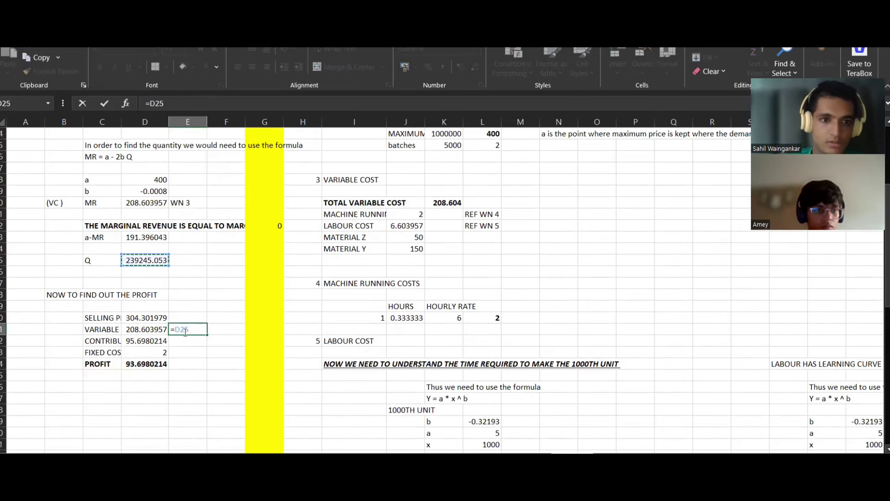
pyautogui.press('Return')
# - Link the optimum quantity beside the selling price in E30 with =D25
pyautogui.press('Up')
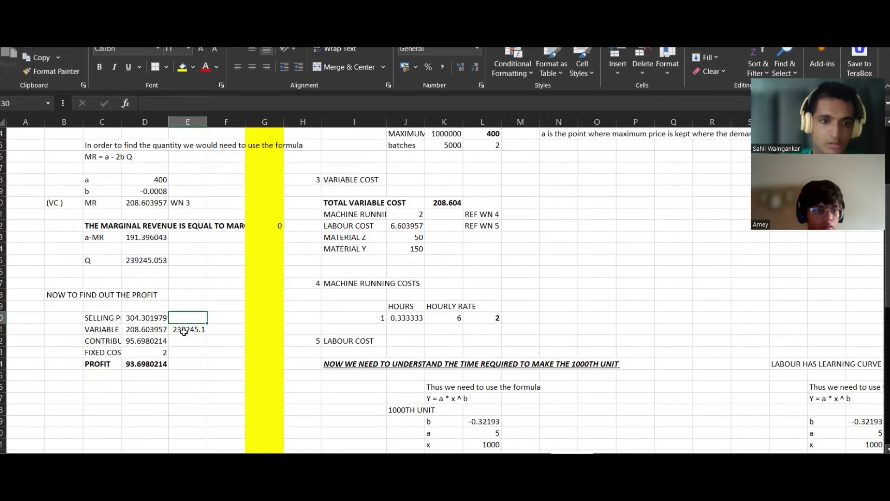
pyautogui.write('=')
pyautogui.press('Left')
pyautogui.press('Up')
pyautogui.press('Up')
pyautogui.press('Up')
pyautogui.press('Up')
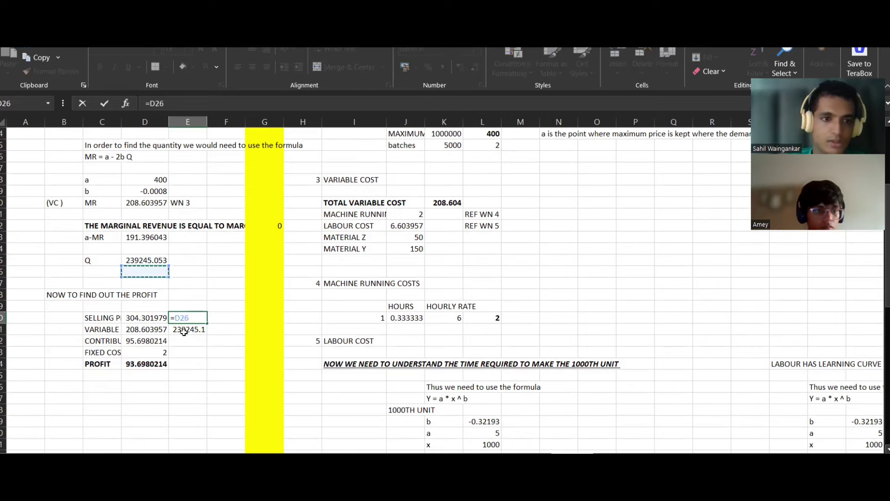
pyautogui.press('Up')
pyautogui.press('Return')
# - Enter 250000 in E33 as the number of batches for the fixed cost
pyautogui.press('Down')
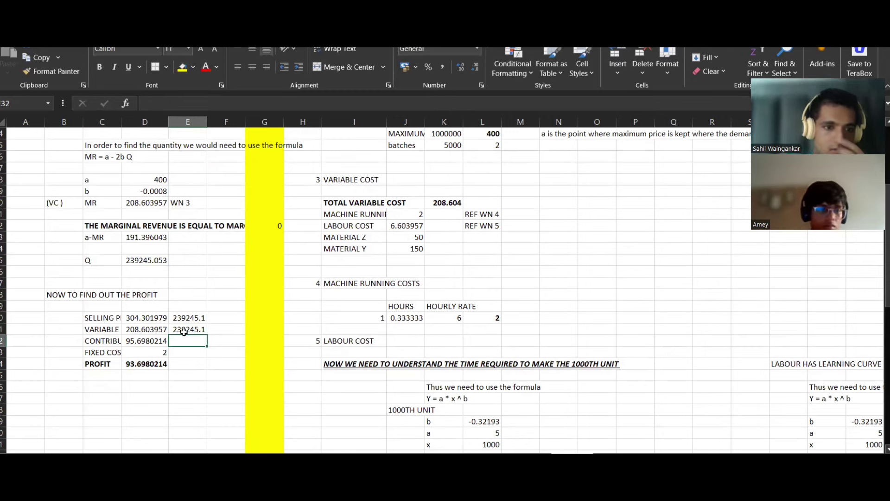
pyautogui.press('Down')
pyautogui.write('2')
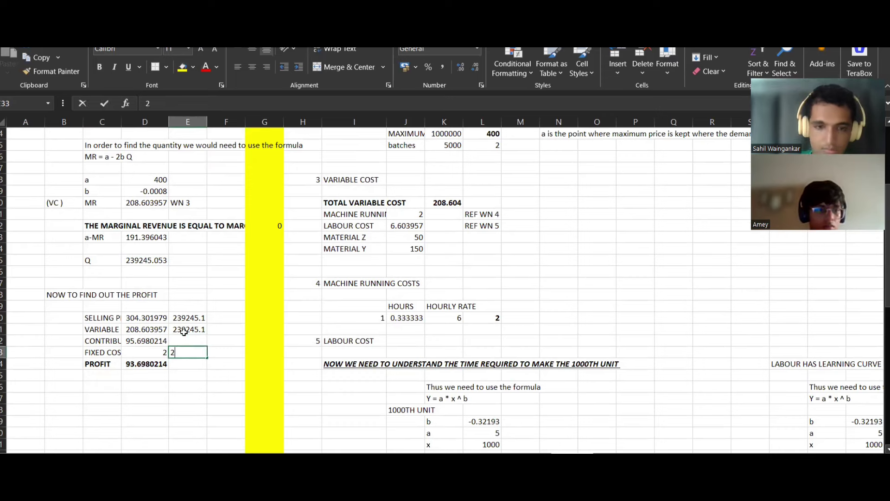
pyautogui.write('50000')
pyautogui.press('Return')
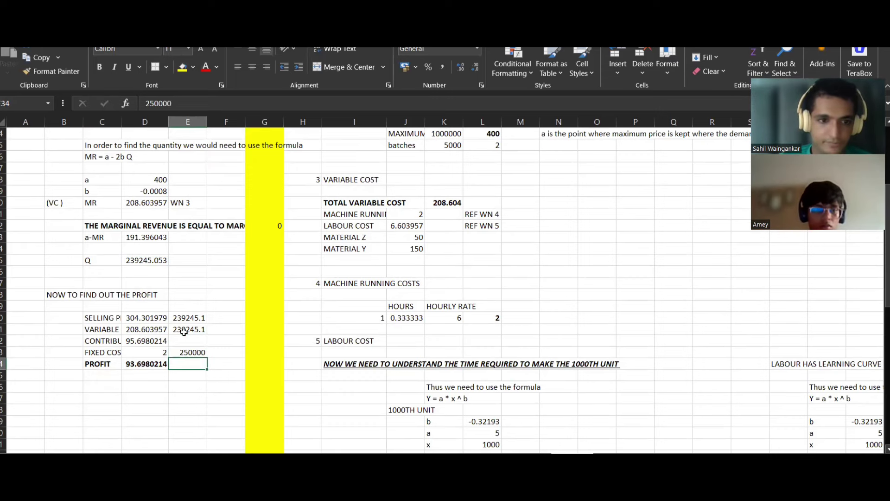
# - Calculate the total revenue in F30 as selling price times quantity with =D30*E30, and copy that cell
pyautogui.press('Right')
pyautogui.press('Up')
pyautogui.press('Up')
pyautogui.press('Up')
pyautogui.press('Up')
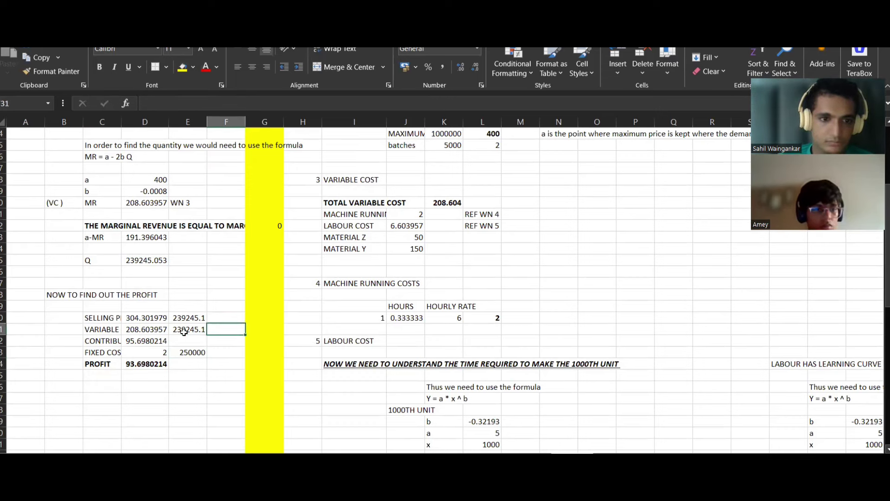
pyautogui.write('=')
pyautogui.press('Left')
pyautogui.press('Left')
pyautogui.write('*')
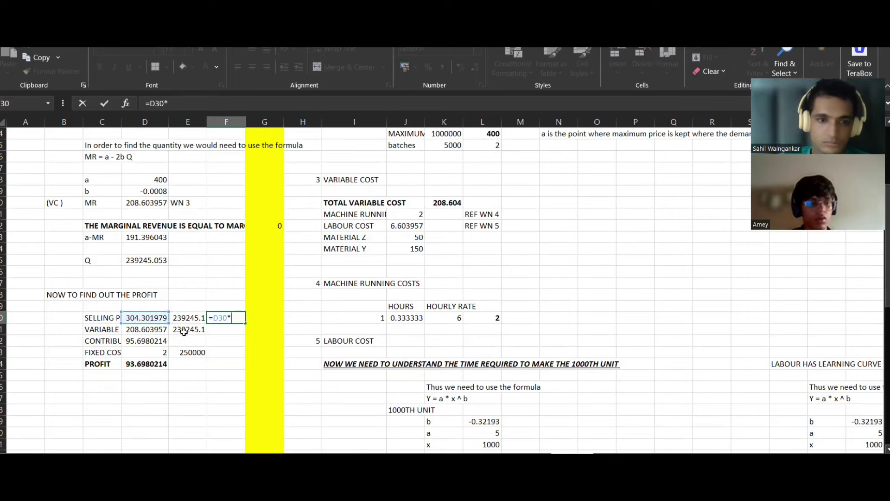
pyautogui.press('Left')
pyautogui.press('Return')
pyautogui.press('Up')
pyautogui.hotkey('ctrl', 'c')
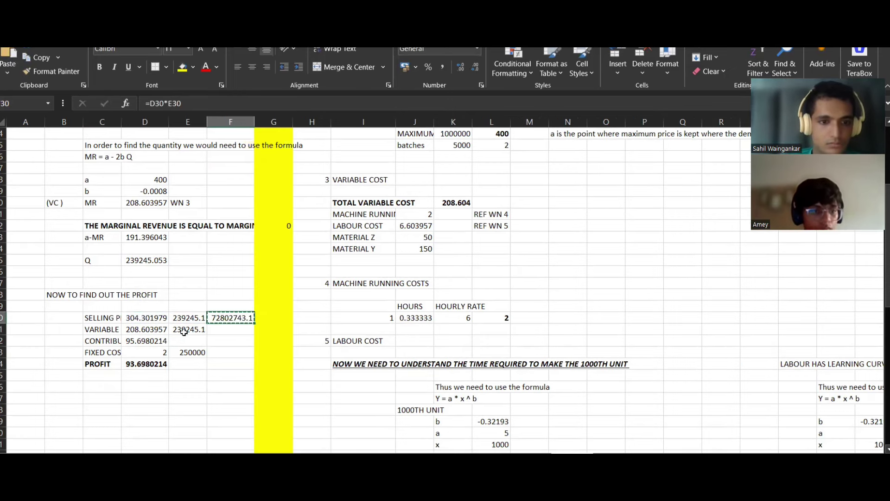
# - Copy the value-times-quantity formula from F30 into F31 for the total variable cost and F33 for the total fixed cost
pyautogui.press('Down')
pyautogui.hotkey('ctrl', 'v')
pyautogui.press('Down')
pyautogui.press('Down')
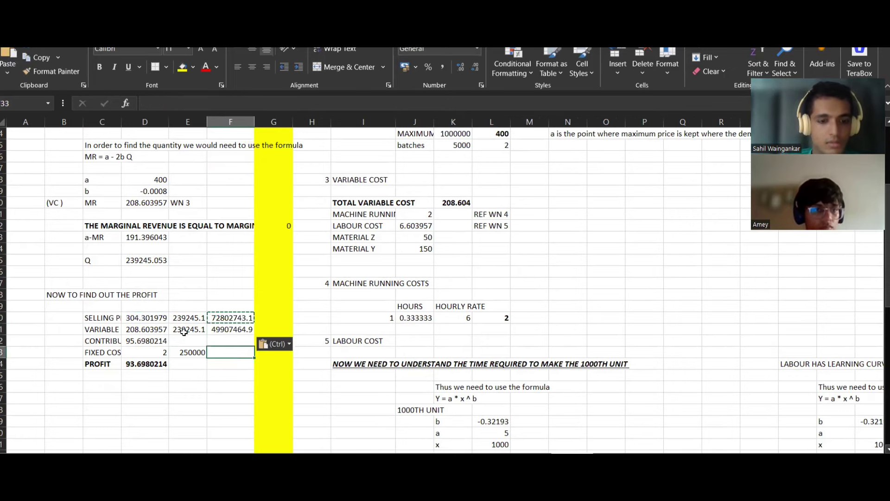
pyautogui.hotkey('ctrl', 'v')
# - Copy the contribution formula from D32 into F32 to calculate the total contribution
pyautogui.press('Up')
pyautogui.press('Left')
pyautogui.press('Left')
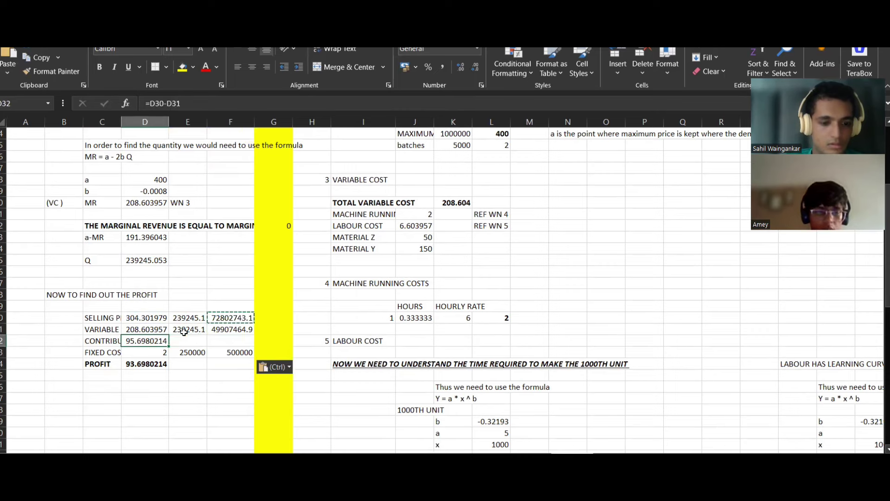
pyautogui.hotkey('ctrl', 'c')
pyautogui.press('Right')
pyautogui.press('Right')
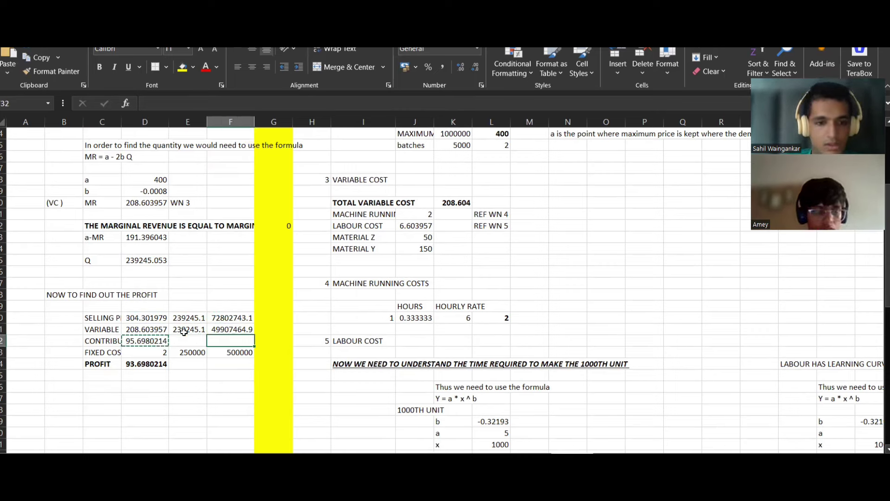
pyautogui.hotkey('ctrl', 'v')
# - Copy the profit formula from D34 into F34 to calculate the total profit after fixed costs
pyautogui.press('Down')
pyautogui.press('Down')
pyautogui.press('Left')
pyautogui.press('Left')
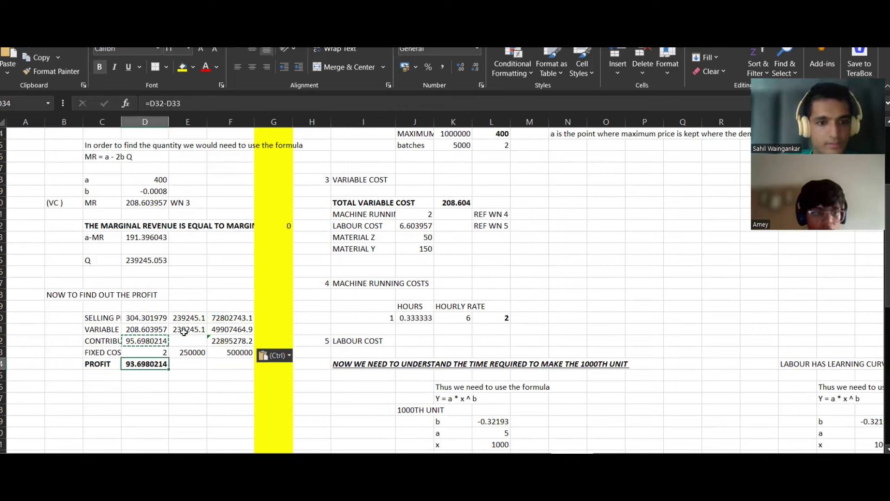
pyautogui.hotkey('ctrl', 'c')
pyautogui.press('Right')
pyautogui.press('Right')
pyautogui.hotkey('ctrl', 'v')
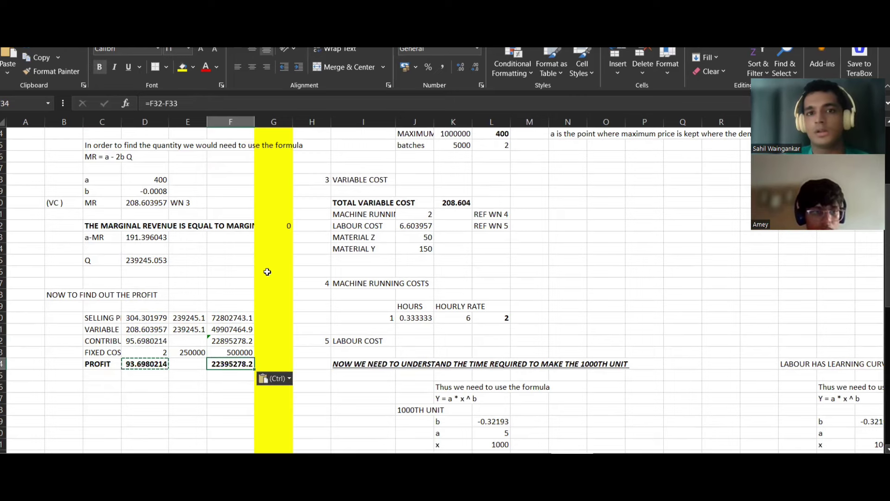
# - Link the highlighted profit result in D4 to the reworked total profit with =F34
pyautogui.scroll(5, 267, 272)
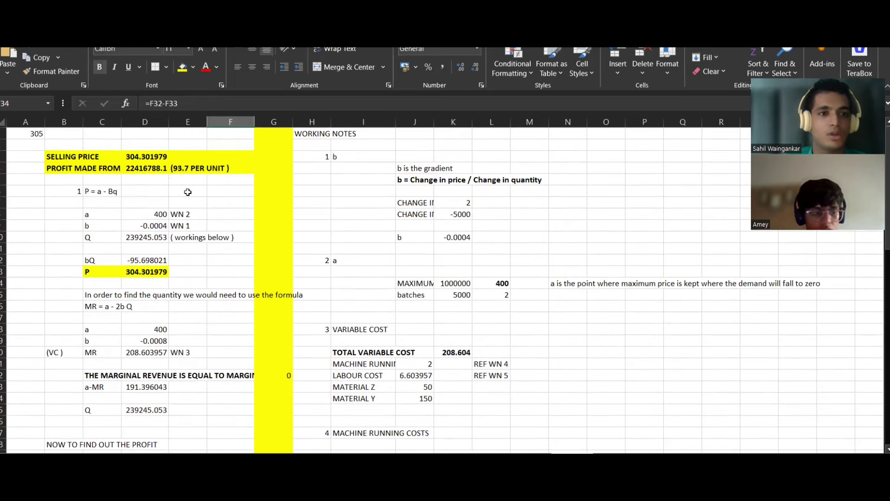
pyautogui.click(157, 171)
pyautogui.write('=')
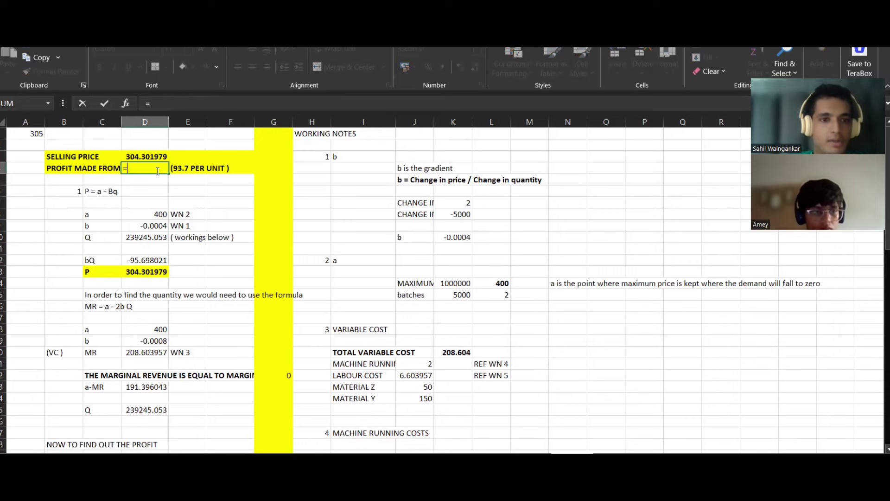
pyautogui.scroll(-6, 226, 304)
pyautogui.click(226, 304)
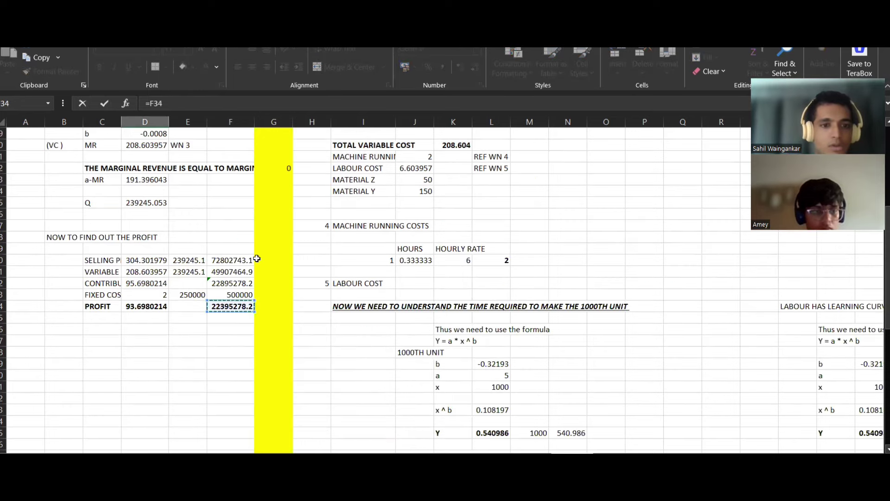
pyautogui.press('Return')
pyautogui.scroll(3, 260, 251)
pyautogui.scroll(3, 259, 251)
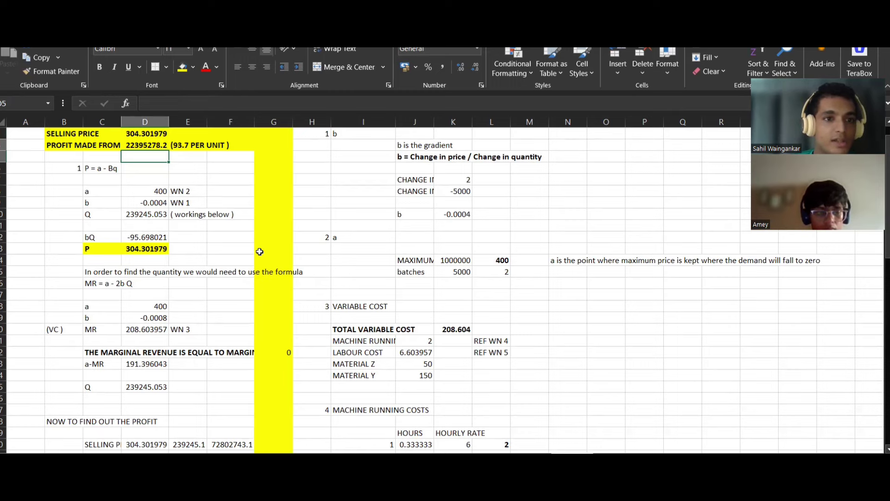
# - Switch to the exam kit PDF and compare its steps 3 to 6 and profit table with the worksheet
pyautogui.hotkey('alt', 'Tab')
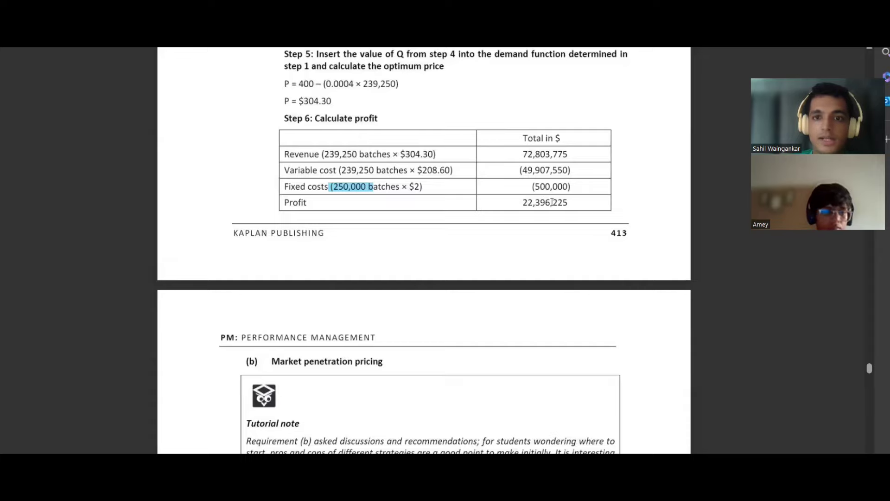
pyautogui.hotkey('alt', 'Tab')
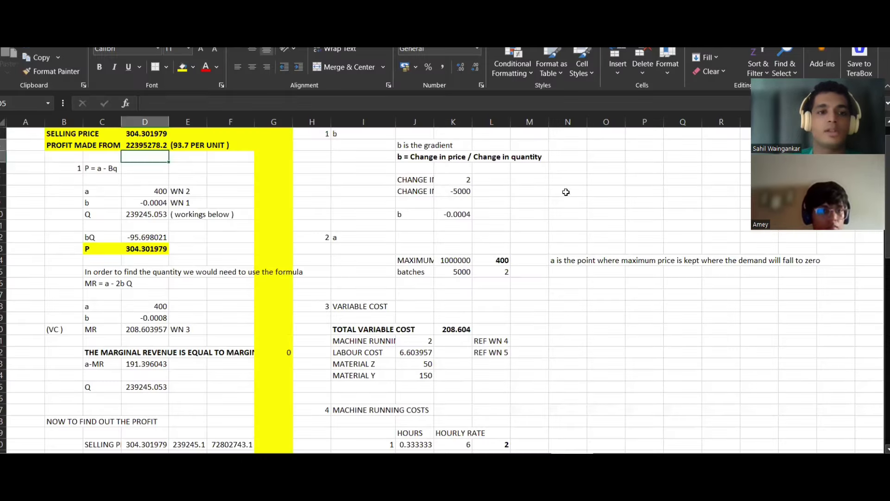
pyautogui.scroll(-3, 449, 192)
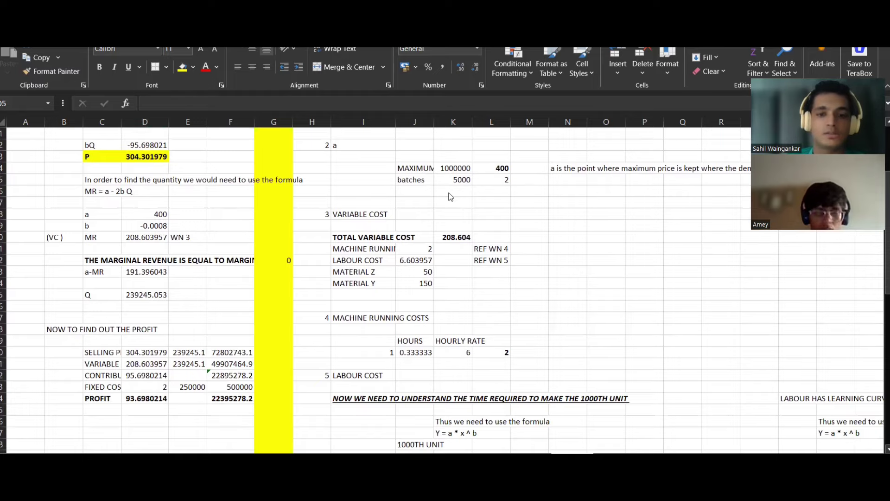
pyautogui.hotkey('alt', 'Tab')
pyautogui.scroll(3, 498, 179)
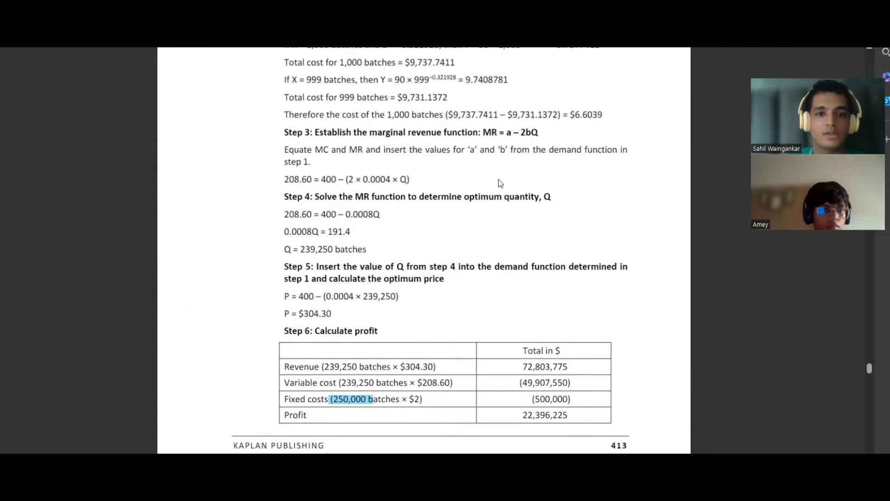
pyautogui.hotkey('alt', 'Tab')
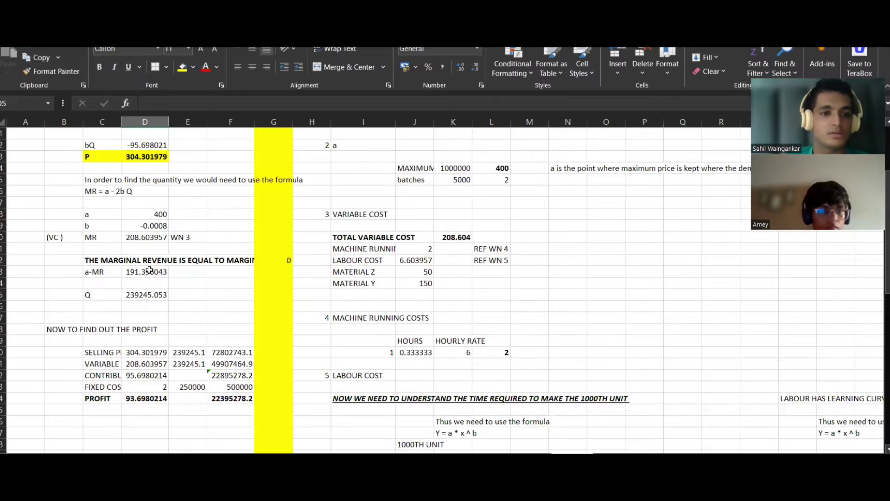
# - Try the kit's rounded a-MR figure of 191.4 in D23 and compare the recalculated totals with the kit answer
pyautogui.write('191.')
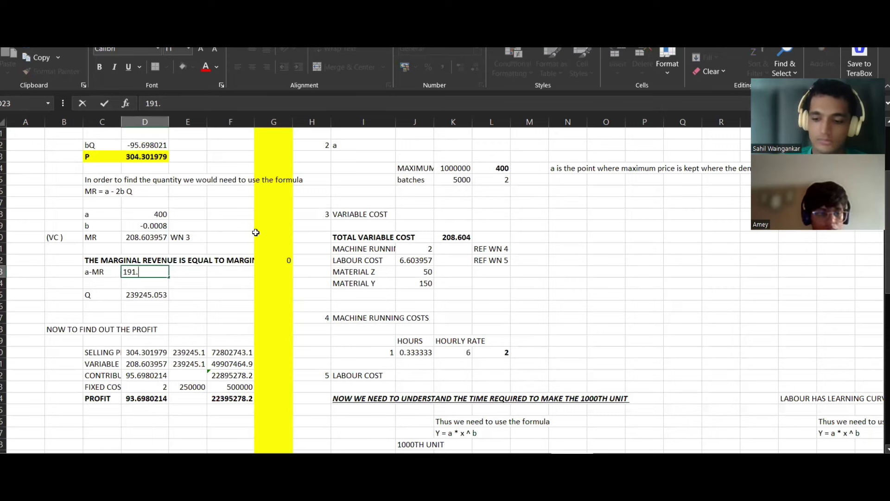
pyautogui.write('4')
pyautogui.press('Return')
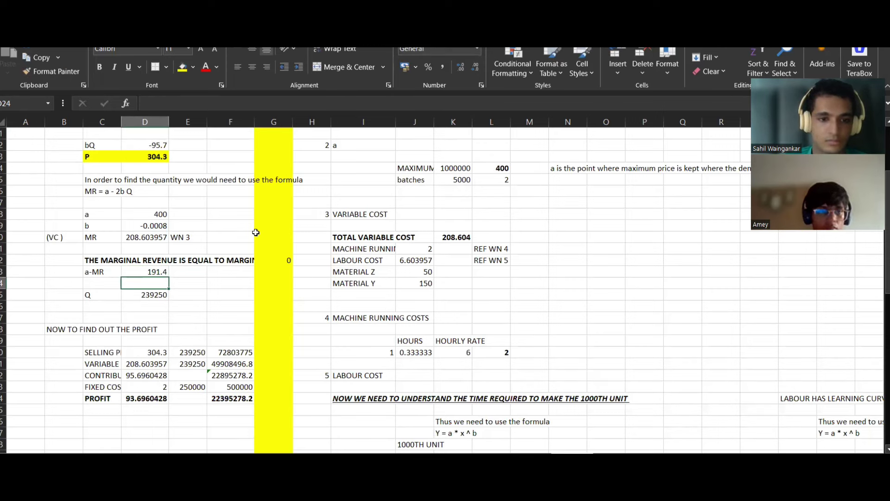
pyautogui.hotkey('alt', 'Tab')
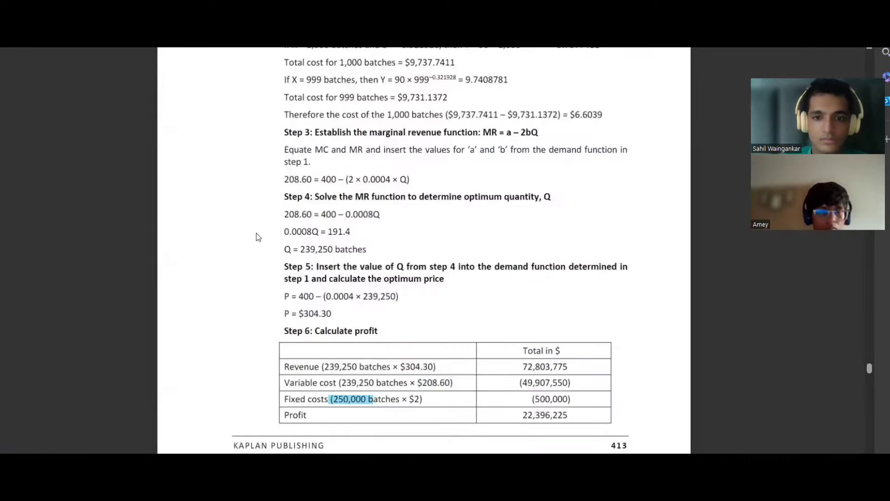
pyautogui.hotkey('alt', 'Tab')
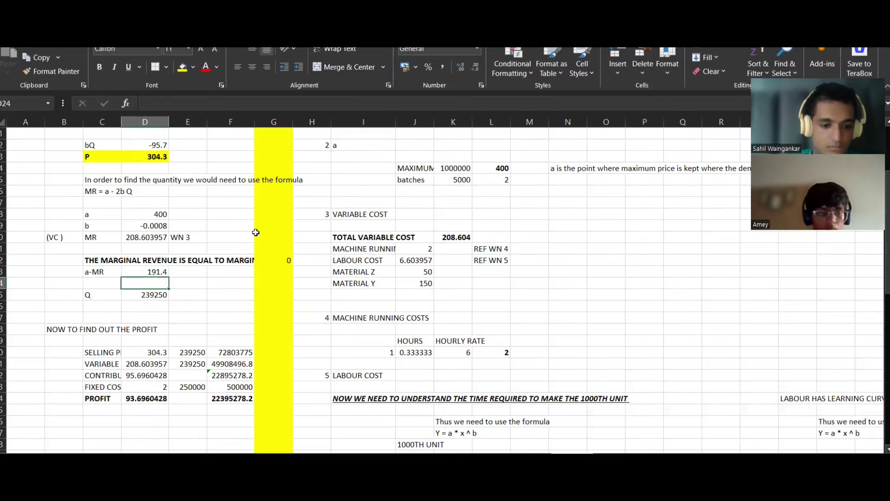
# - Restore the unrounded a-MR calculation in D23 with =D18-D20
pyautogui.press('Up')
pyautogui.write('=D18-D20')
pyautogui.press('Return')
pyautogui.press('Up')
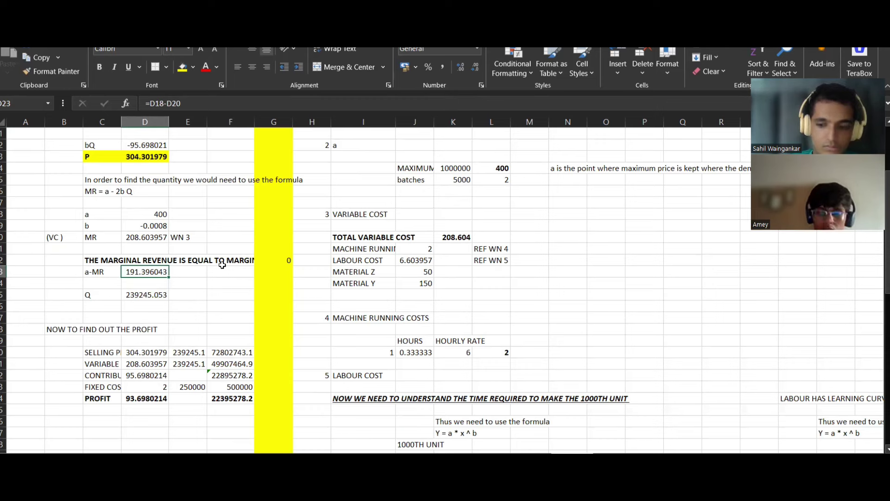
# - Enter 191.4 for a-MR in D23 once more and undo the entry
pyautogui.write('191')
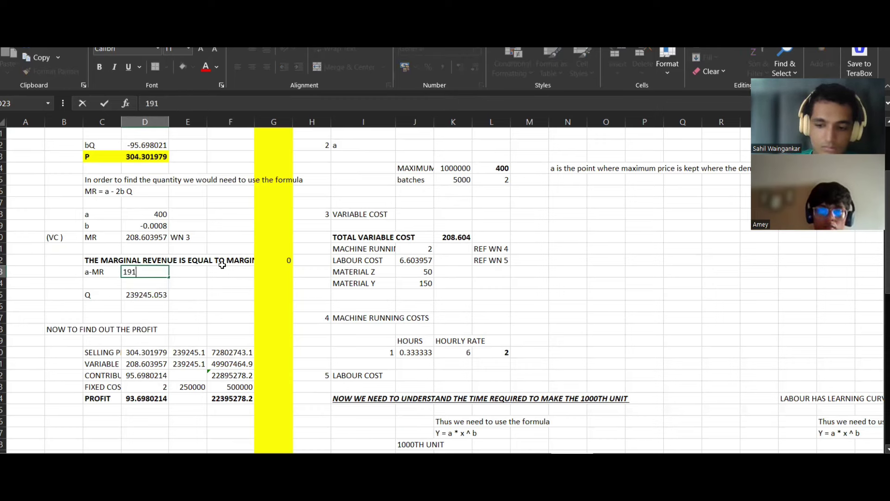
pyautogui.press('Return')
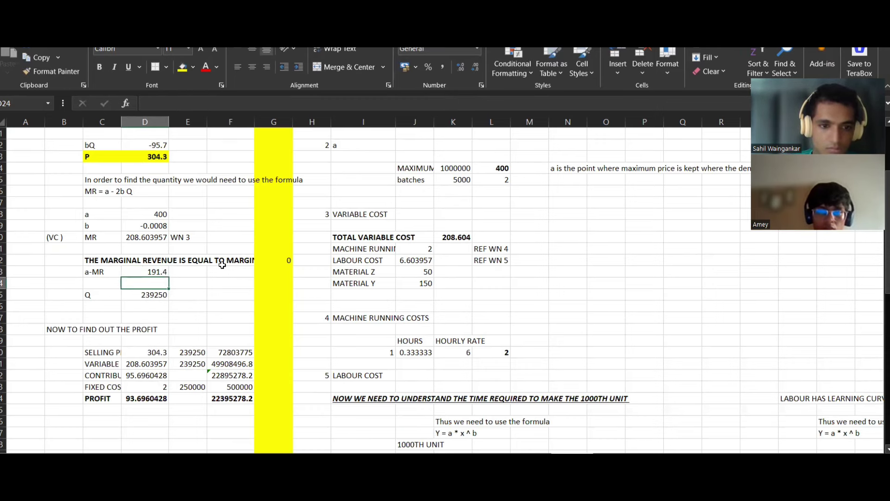
pyautogui.hotkey('ctrl', 'z')
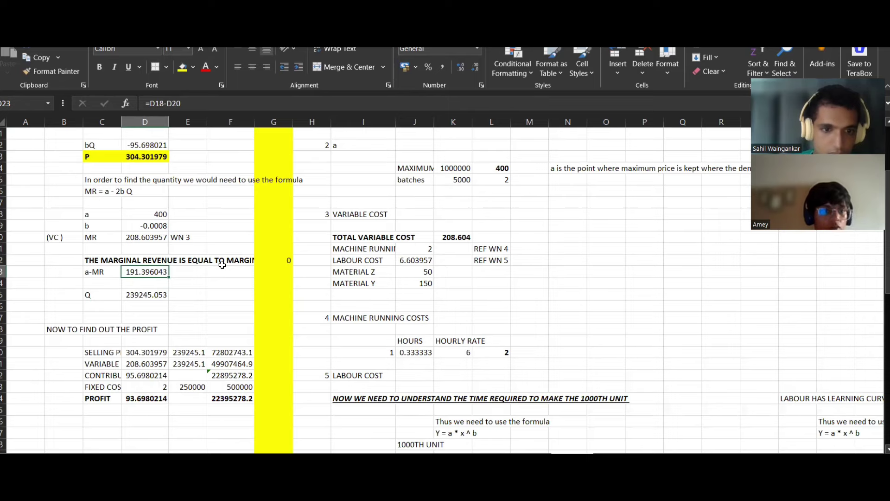
# - Delete the duplicate LABOUR HAS LEARNING CURVE working located beside the 1000th-unit calculation
pyautogui.click(227, 434)
pyautogui.scroll(3, 282, 263)
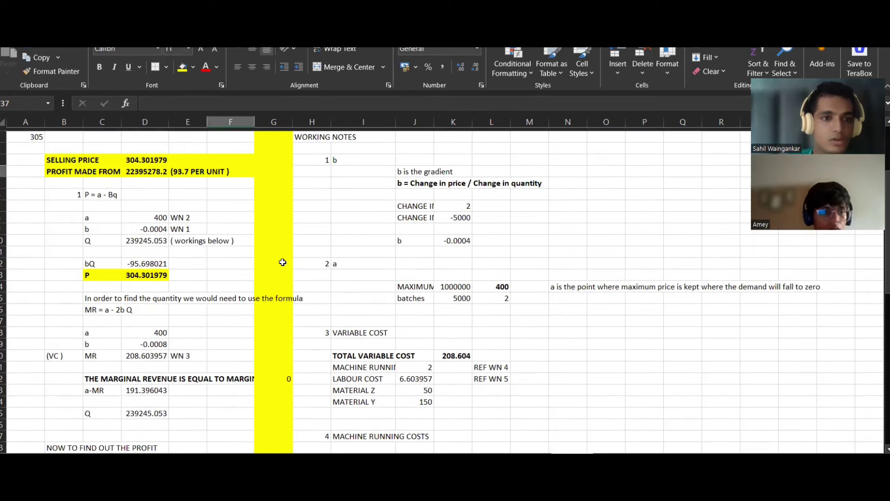
pyautogui.click(242, 224)
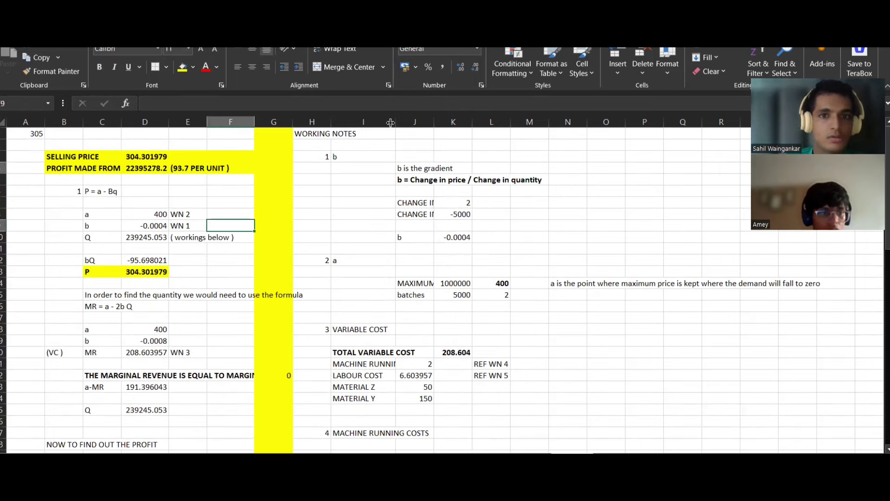
pyautogui.scroll(-6, 657, 189)
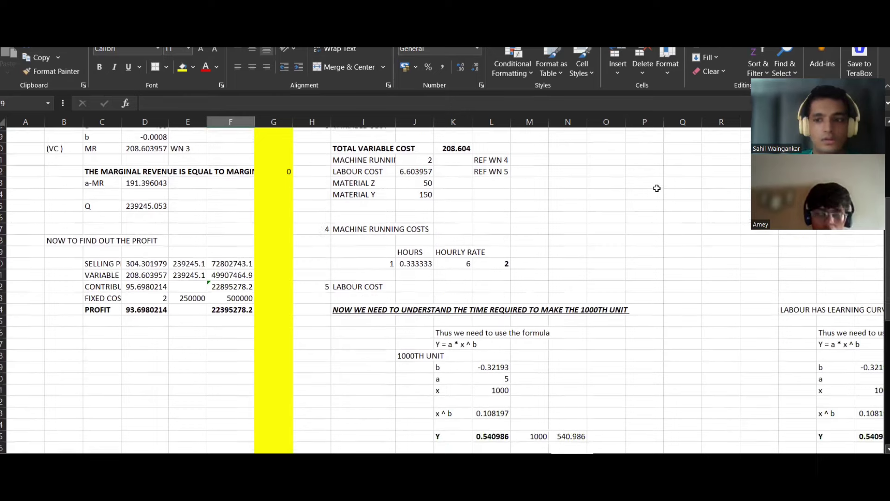
pyautogui.scroll(-2, 657, 188)
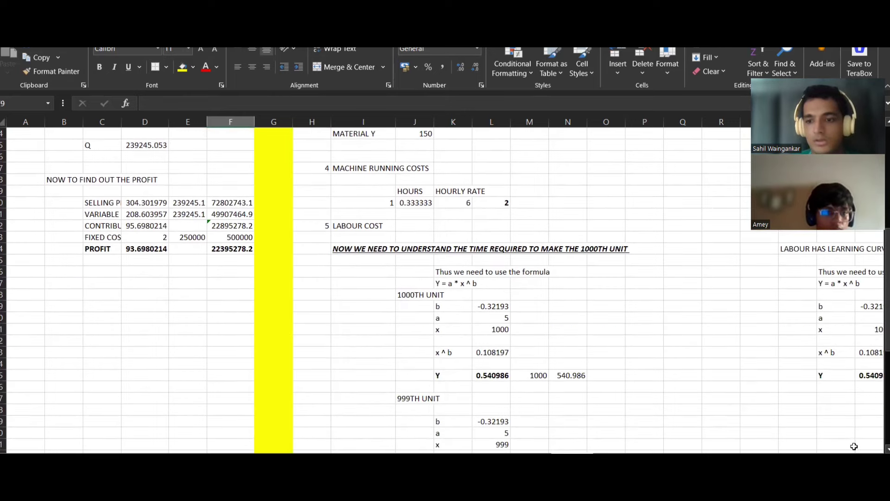
pyautogui.hscroll(3, 569, 249)
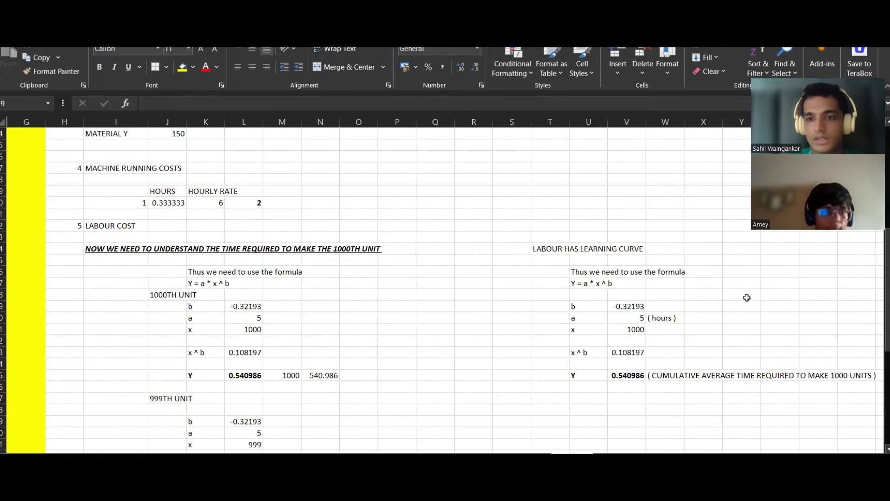
pyautogui.moveTo(524, 233); pyautogui.dragTo(825, 383)
pyautogui.press('Delete')
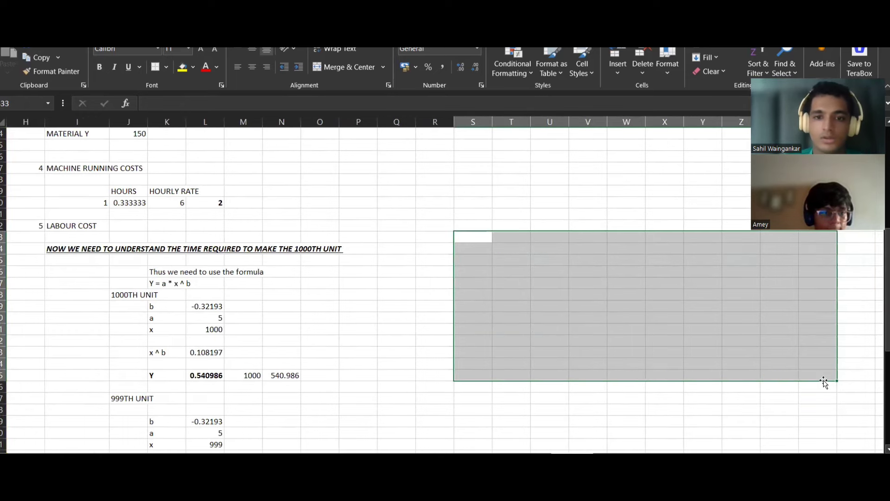
pyautogui.click(431, 299)
# - Switch to the question PDF and bracket both ends of the paragraph on basing pricing decisions on the 1,000th batch's time
pyautogui.hotkey('alt', 'Tab')
pyautogui.hotkey('alt', 'Tab')
pyautogui.hotkey('alt', 'Tab')
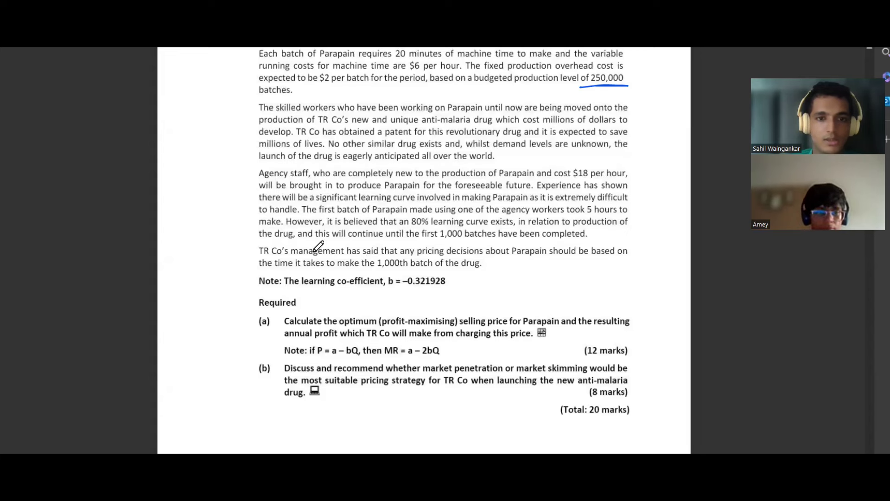
pyautogui.moveTo(266, 241)
pyautogui.mouseDown()
pyautogui.moveTo(251, 241)
pyautogui.moveTo(278, 269)
pyautogui.mouseUp()
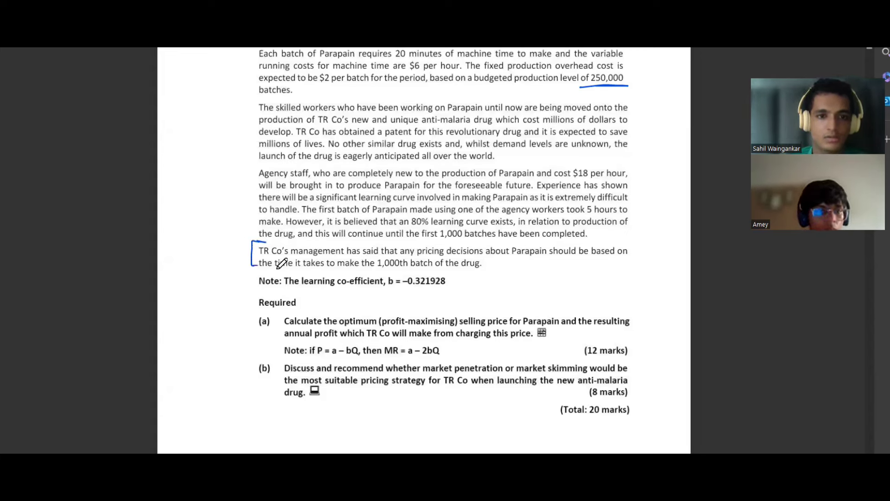
pyautogui.moveTo(636, 241)
pyautogui.mouseDown()
pyautogui.moveTo(621, 243)
pyautogui.moveTo(610, 274)
pyautogui.mouseUp()
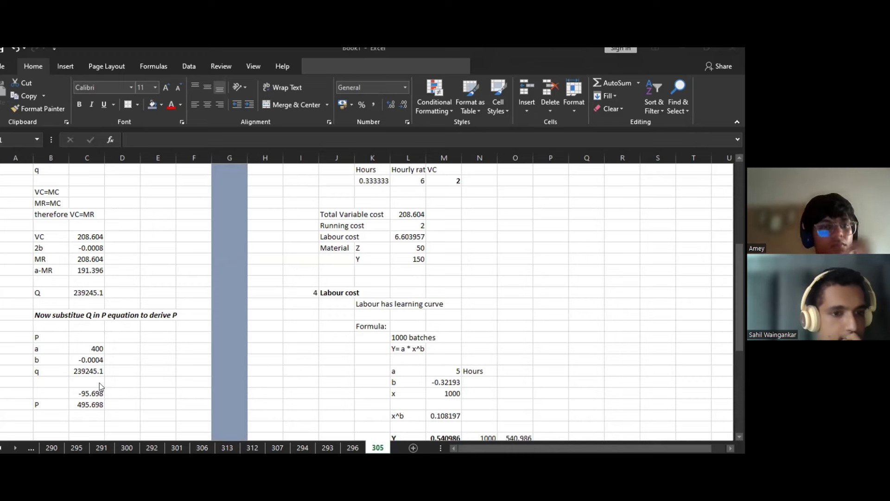
# - Examine the formulas behind Q, q and P on sheet 305 of the Book1 workbook
pyautogui.click(90, 294)
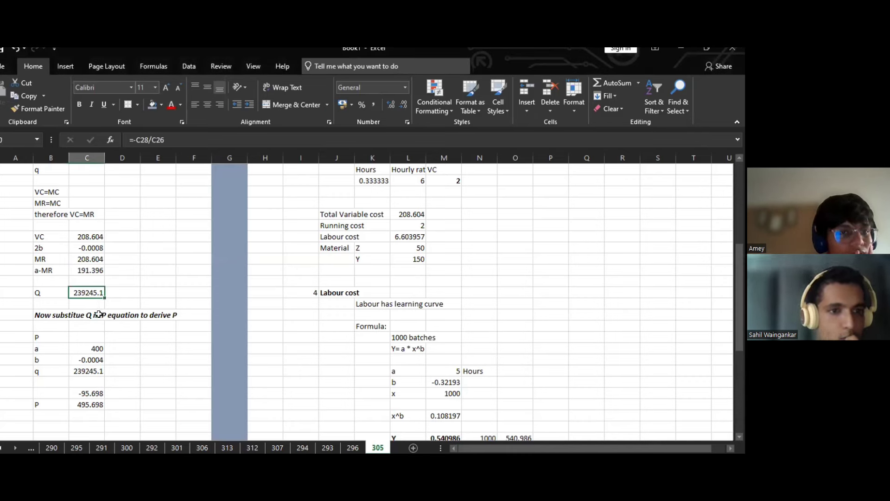
pyautogui.scroll(-1, 99, 315)
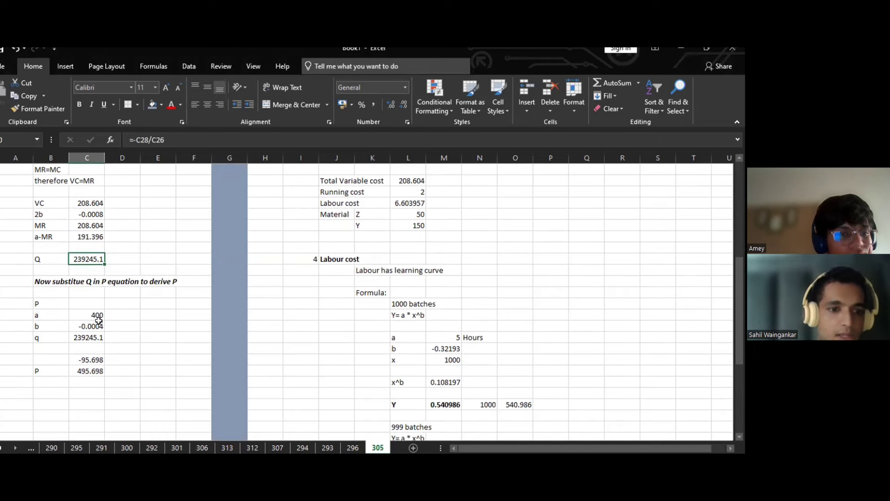
pyautogui.click(98, 338)
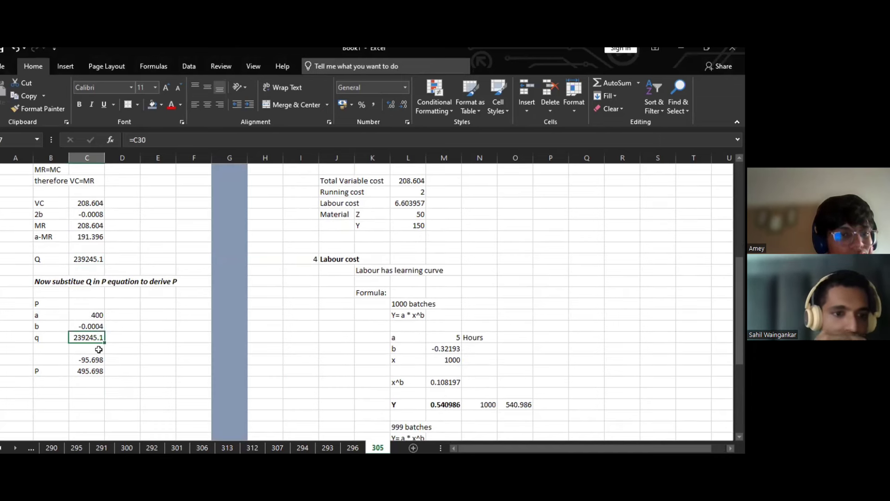
pyautogui.click(99, 368)
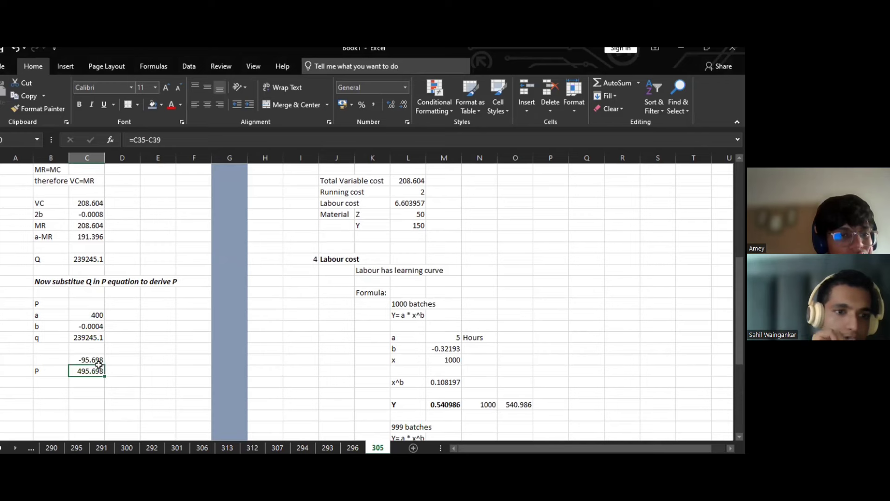
# - Examine the formulas behind the b times q product in C39 and the price P in C40
pyautogui.click(92, 359)
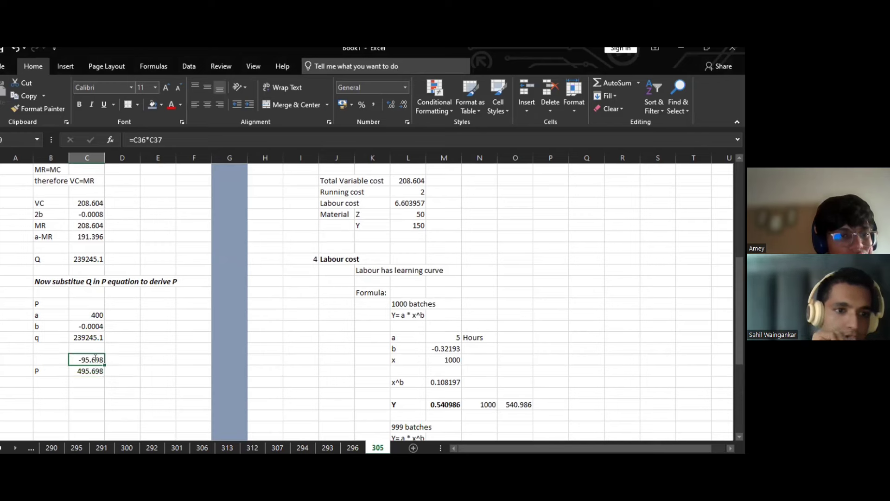
pyautogui.doubleClick(94, 360)
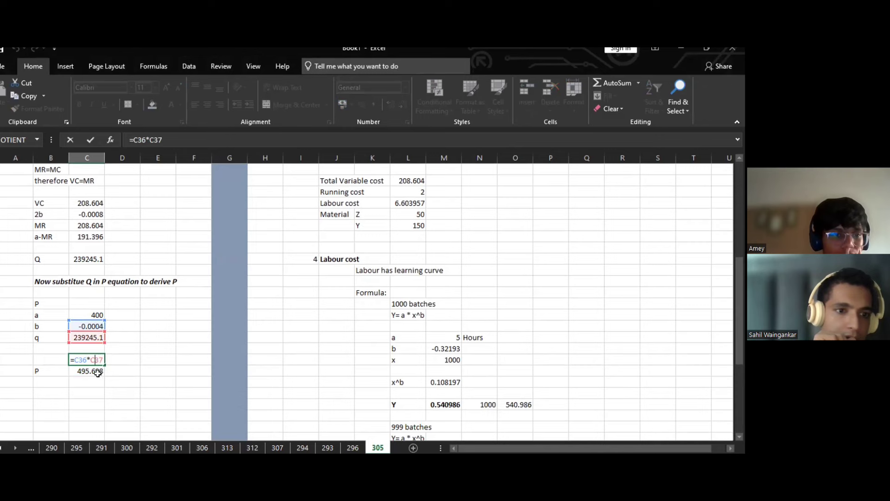
pyautogui.press('Return')
pyautogui.doubleClick(105, 373)
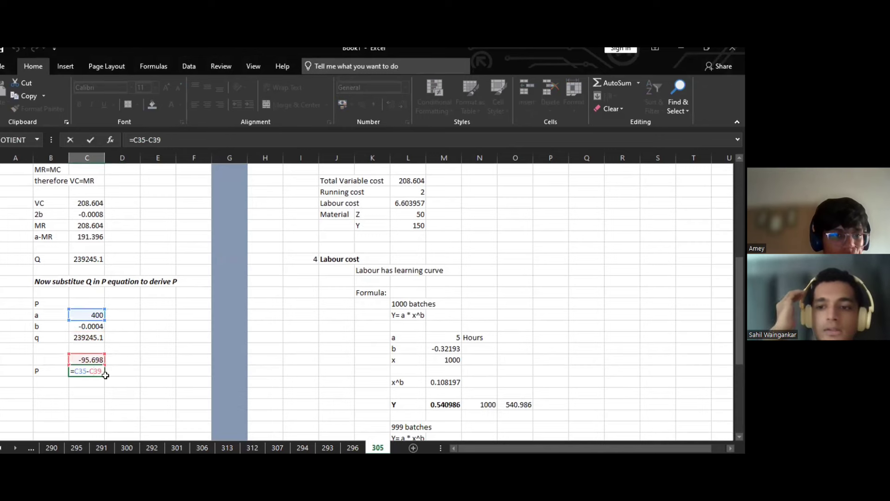
pyautogui.press('BackSpace')
pyautogui.write('8')
pyautogui.press('Tab')
pyautogui.click(97, 358)
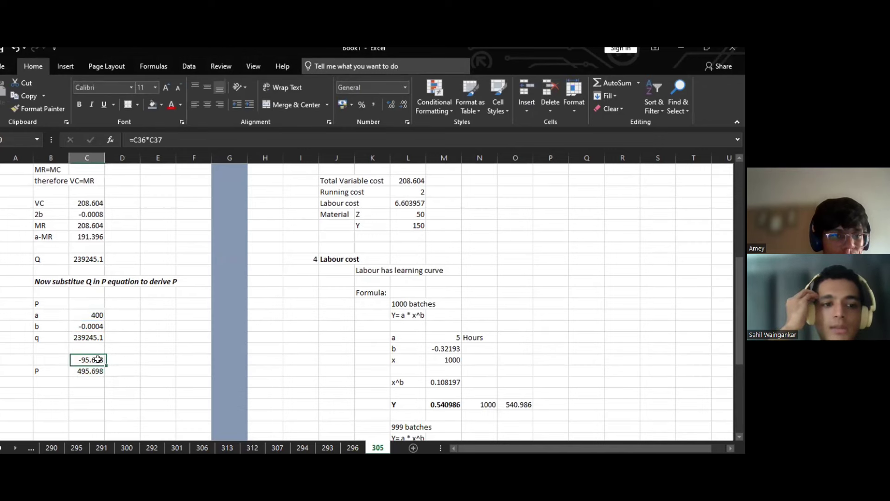
pyautogui.doubleClick(95, 359)
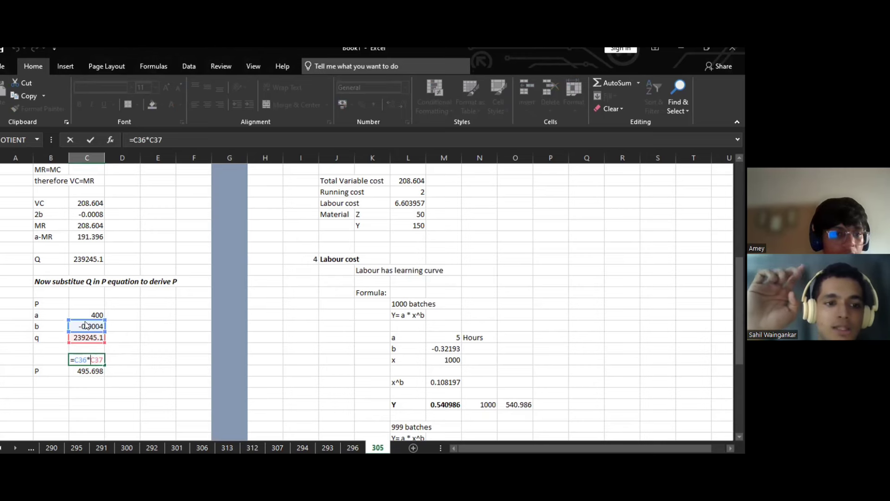
pyautogui.click(120, 334)
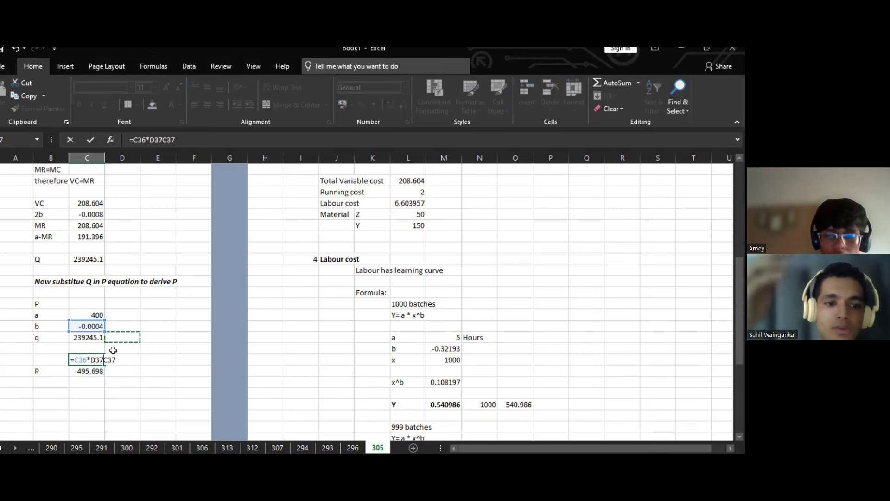
pyautogui.press('BackSpace')
pyautogui.press('BackSpace')
pyautogui.press('BackSpace')
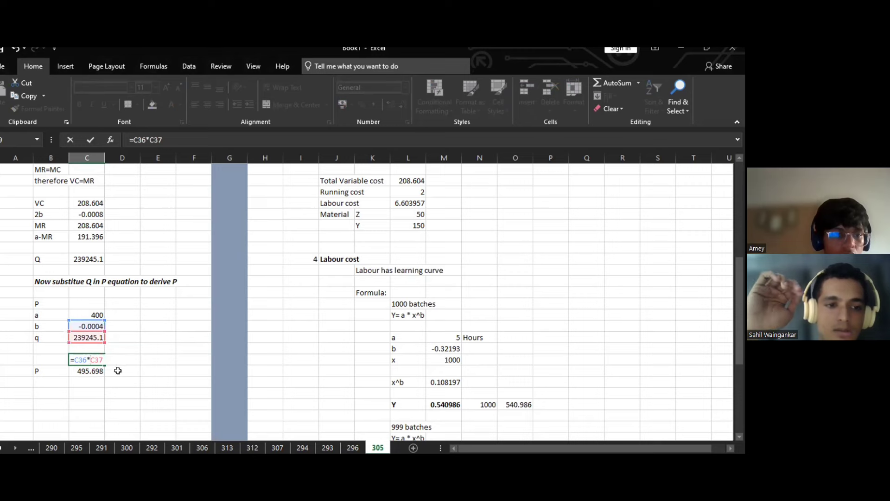
pyautogui.click(118, 371)
pyautogui.press('BackSpace')
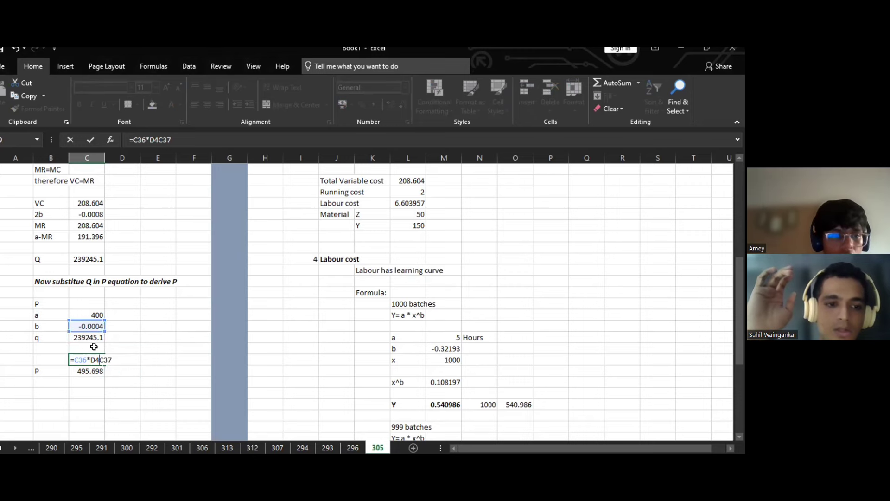
pyautogui.press('BackSpace')
pyautogui.press('BackSpace')
pyautogui.press('Return')
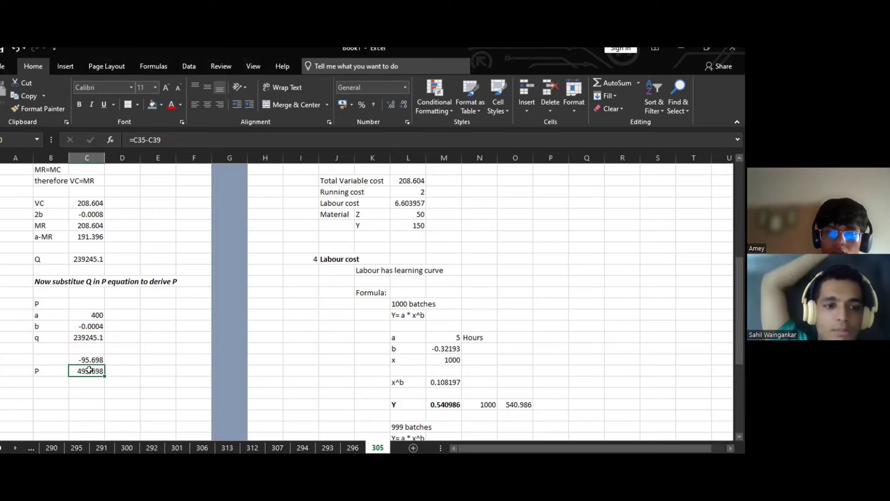
# - Change the formula for P in C40 to =C35+C39 so the b times q product is added to a
pyautogui.write('=')
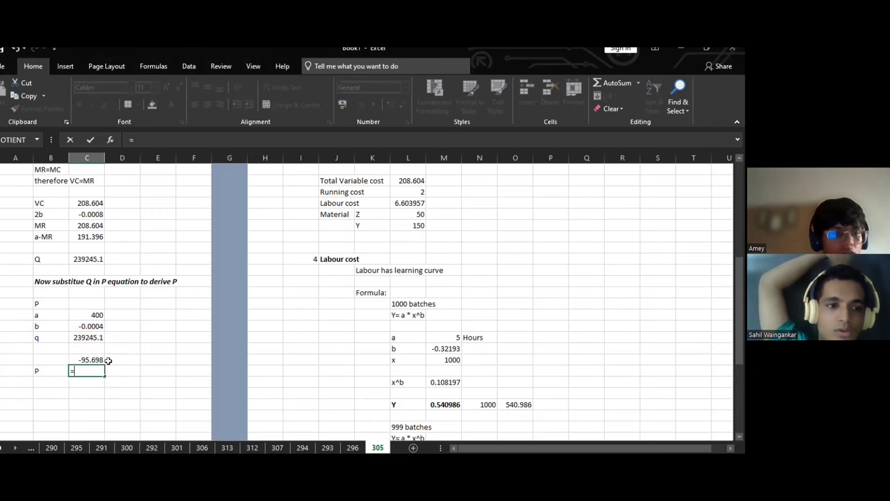
pyautogui.click(88, 315)
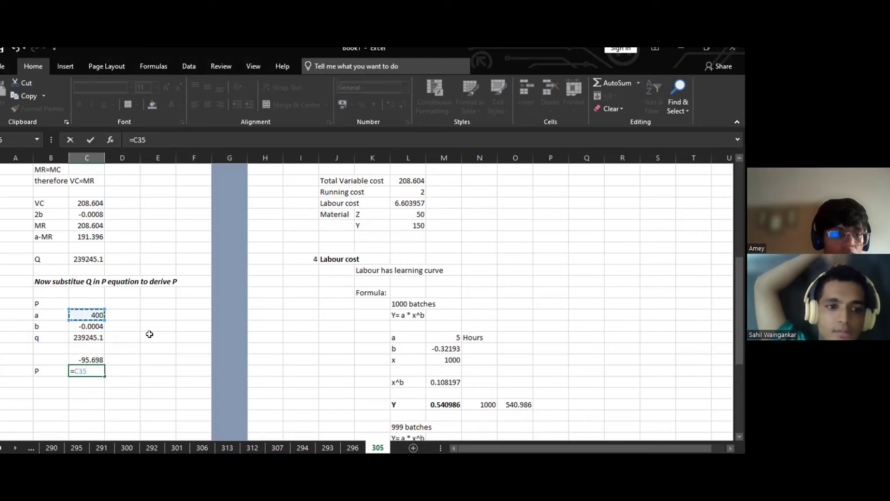
pyautogui.write('+')
pyautogui.click(83, 359)
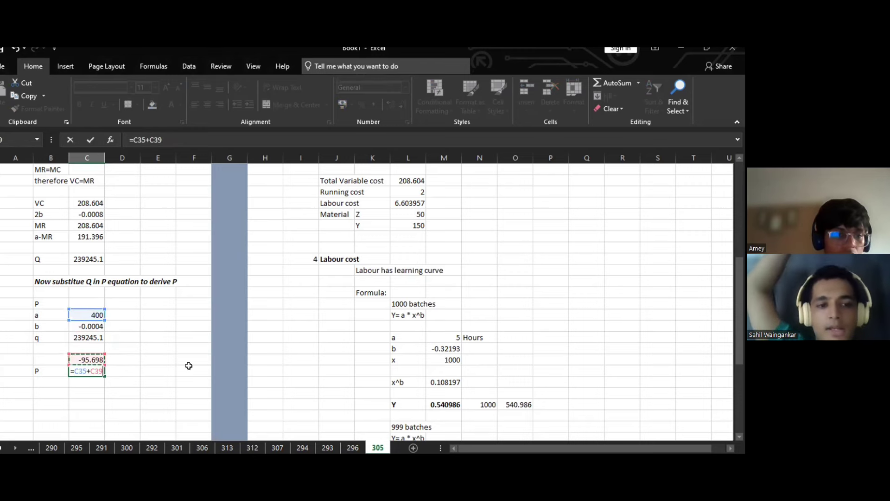
pyautogui.press('Return')
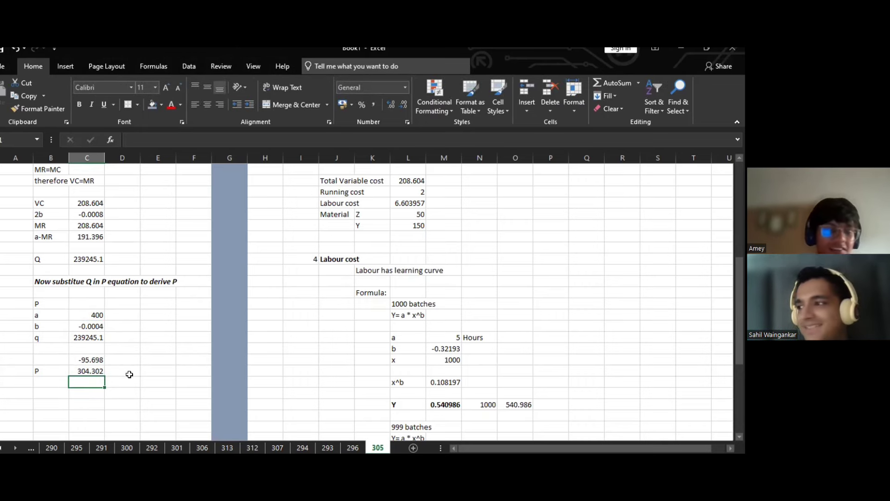
pyautogui.scroll(3, 130, 370)
pyautogui.scroll(-3, 100, 379)
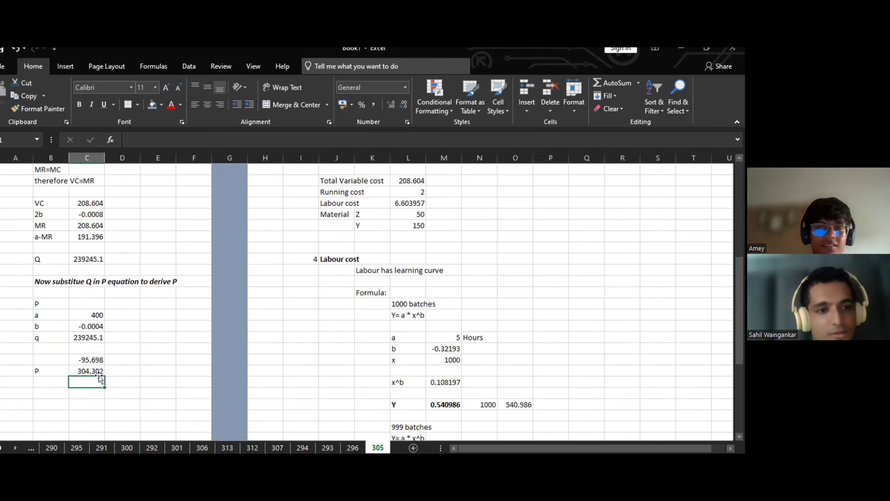
# - Link the cell beside the highlighted Selling price heading to the calculated value of P
pyautogui.click(53, 370)
pyautogui.moveTo(88, 368); pyautogui.dragTo(90, 369)
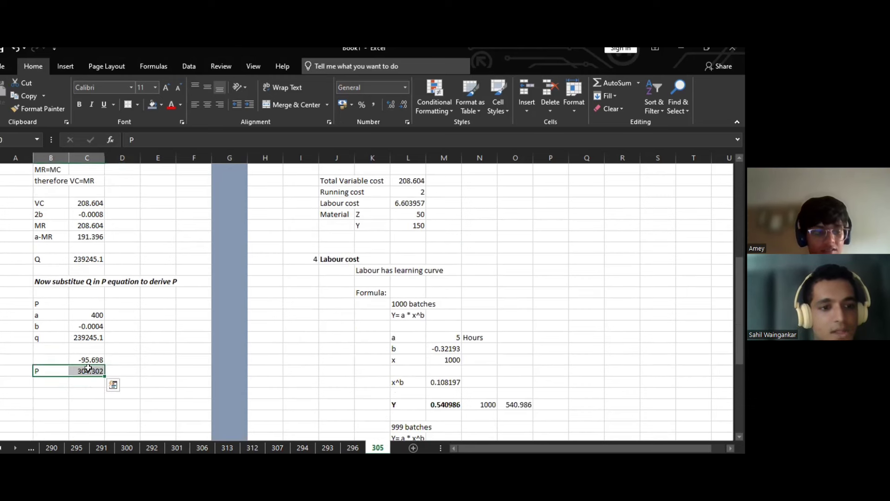
pyautogui.scroll(7, 106, 195)
pyautogui.click(103, 193)
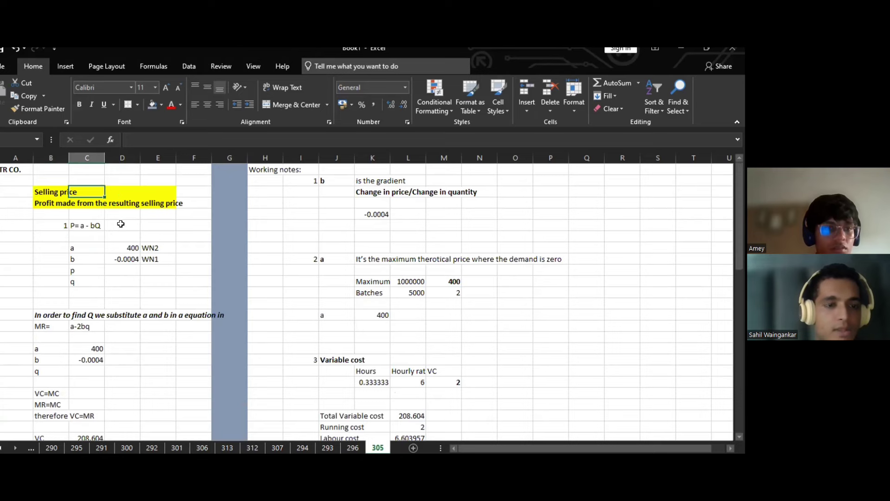
pyautogui.write('=')
pyautogui.scroll(-8, 139, 287)
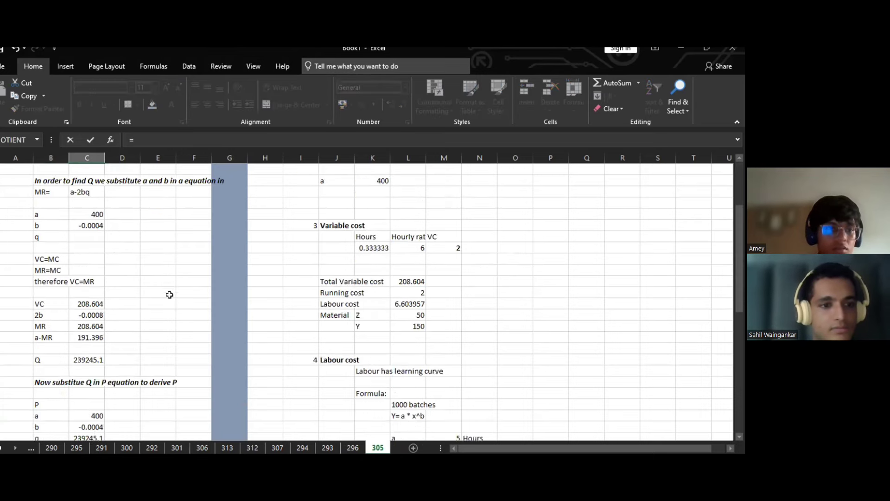
pyautogui.click(95, 335)
pyautogui.press('Return')
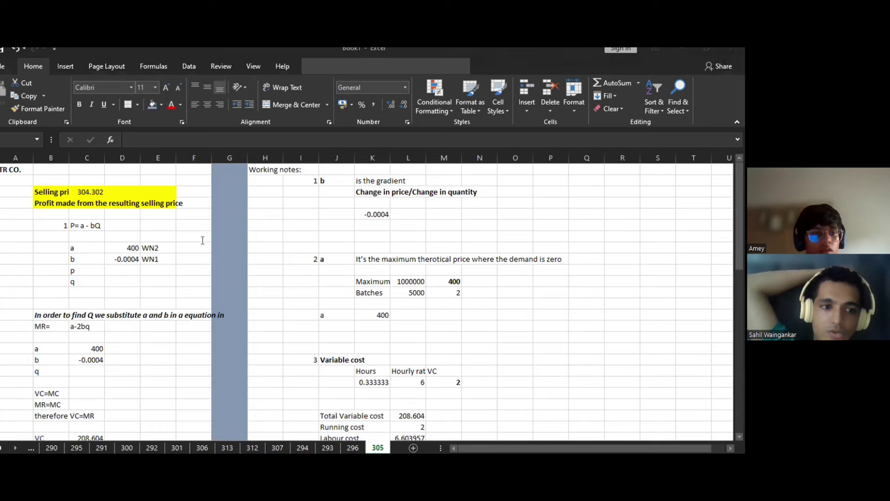
# - Start a Profit section below the P calculation in column A, with a Selling price label in column B beneath it
pyautogui.scroll(-9, 35, 314)
pyautogui.click(29, 337)
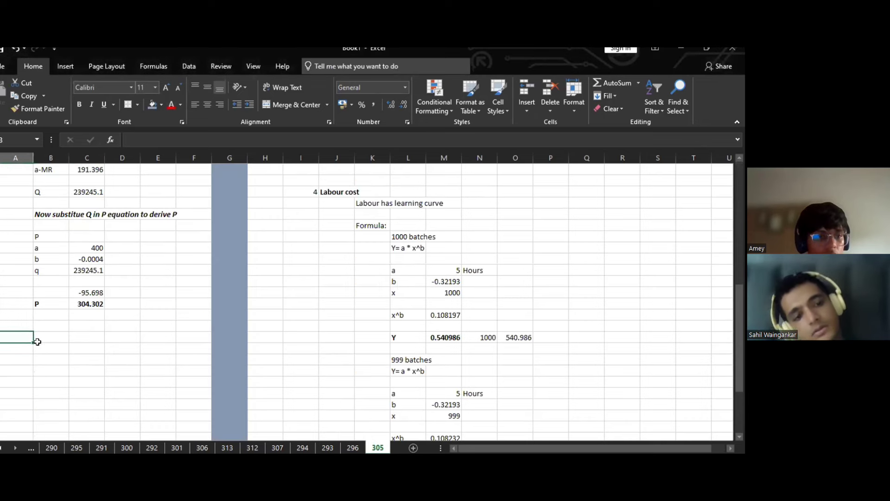
pyautogui.write('Profit')
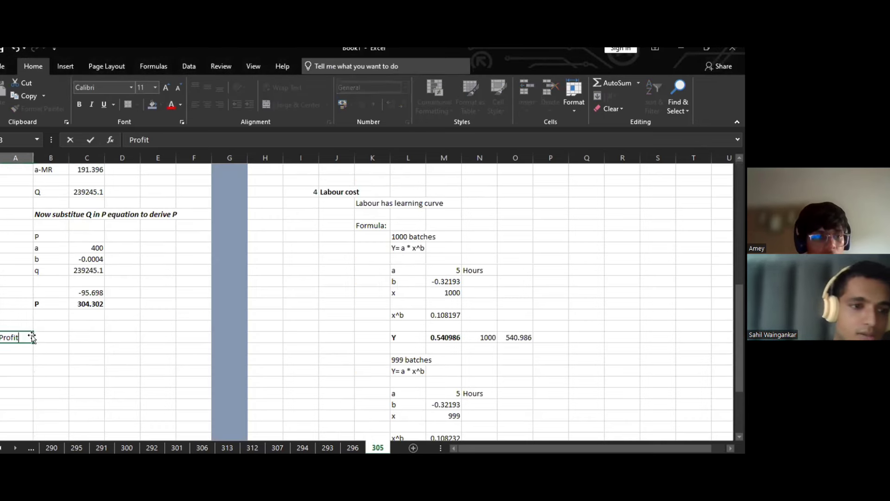
pyautogui.press('Return')
pyautogui.press('Right')
pyautogui.write('Sello')
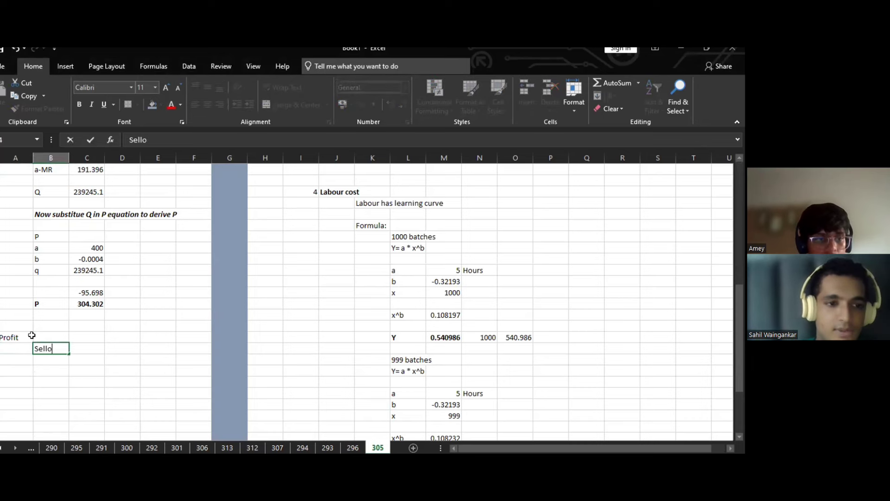
pyautogui.press('BackSpace')
pyautogui.write('in')
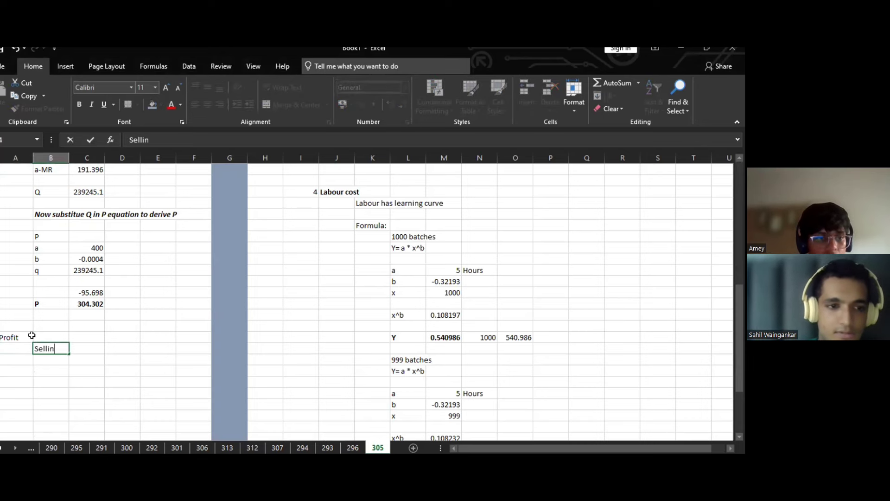
pyautogui.write('g price')
pyautogui.press('Return')
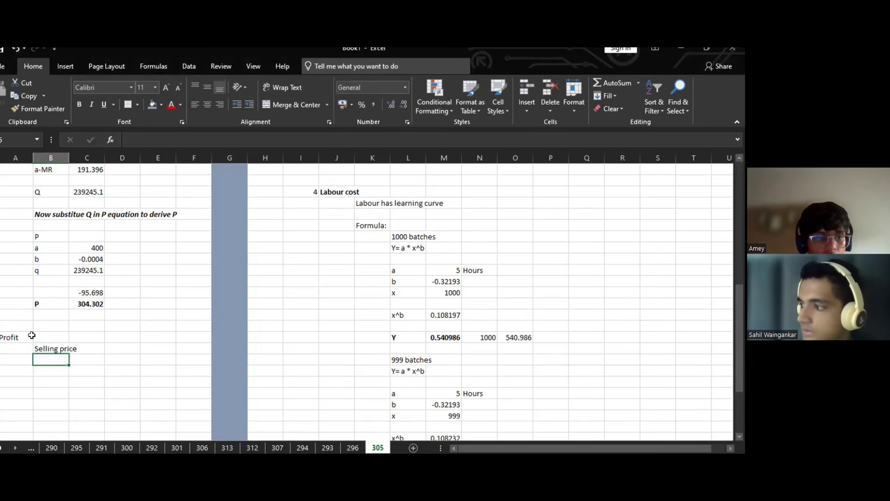
# - Add the row labels Variable cost and Fixed cosr below Selling price in the Profit section
pyautogui.write('Variable cs')
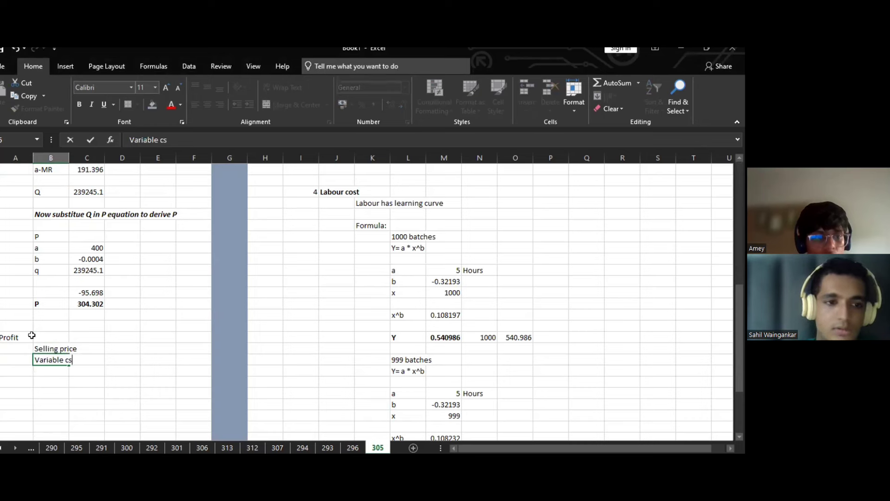
pyautogui.press('BackSpace')
pyautogui.write('ost')
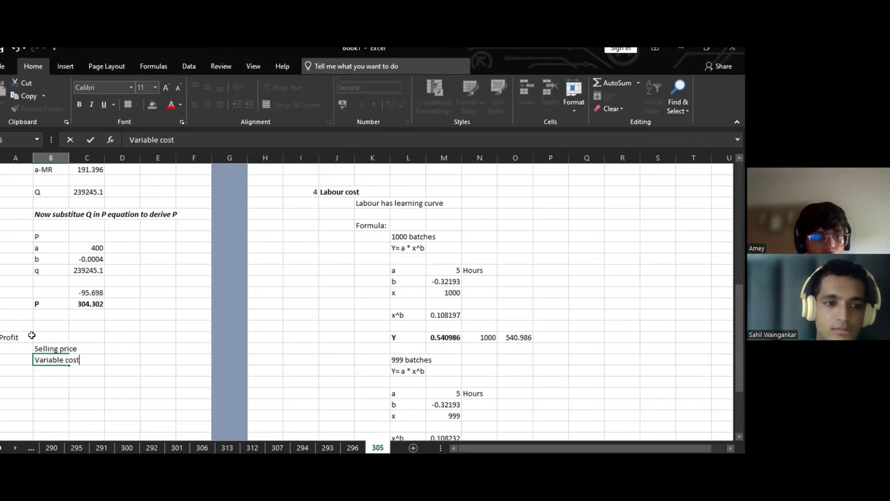
pyautogui.press('Return')
pyautogui.write('Fixed')
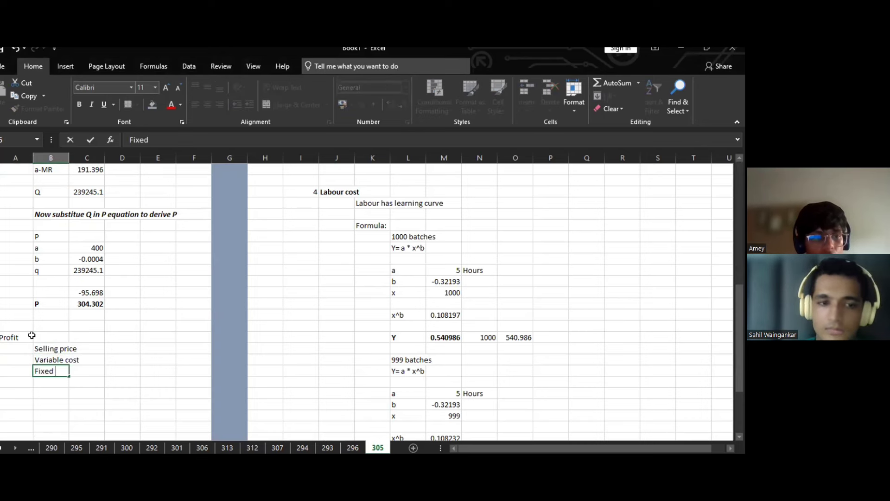
pyautogui.write(' c')
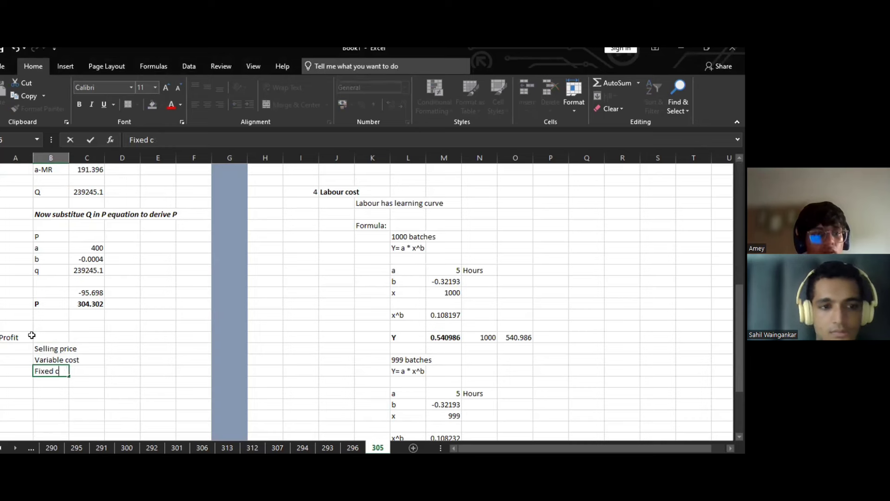
pyautogui.write('sosr')
pyautogui.press('Return')
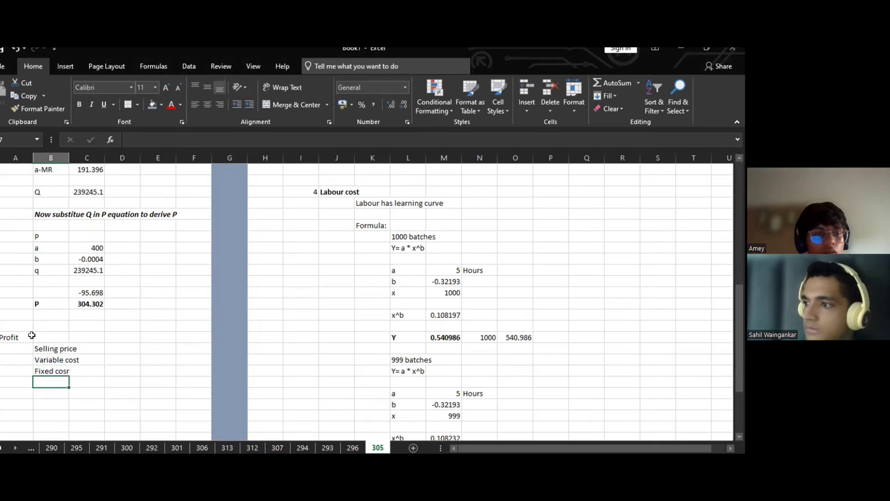
# - Enter 250000 as the fixed cost in the Profit section
pyautogui.press('Up')
pyautogui.press('Right')
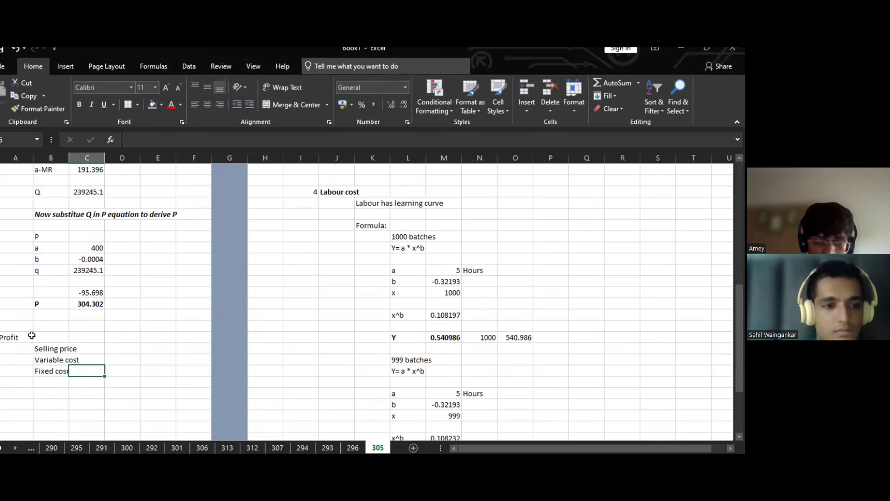
pyautogui.write('25000')
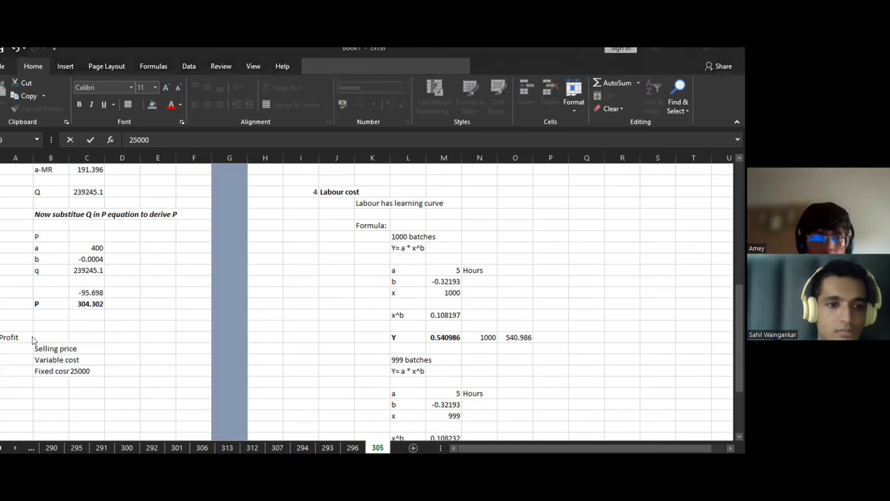
pyautogui.write('0')
pyautogui.press('Up')
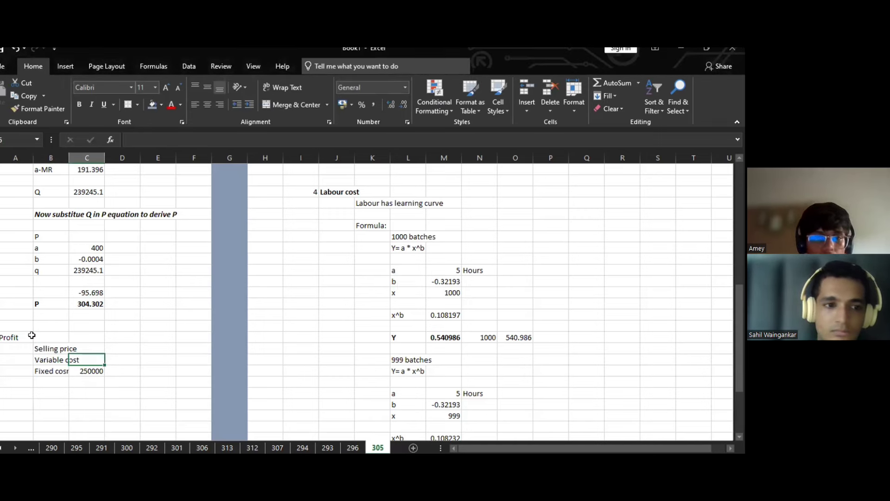
# - Calculate the Variable cost in the Profit section by multiplying the Total Variable cost by the quantity Q, using =L23*C30
pyautogui.scroll(4, 427, 289)
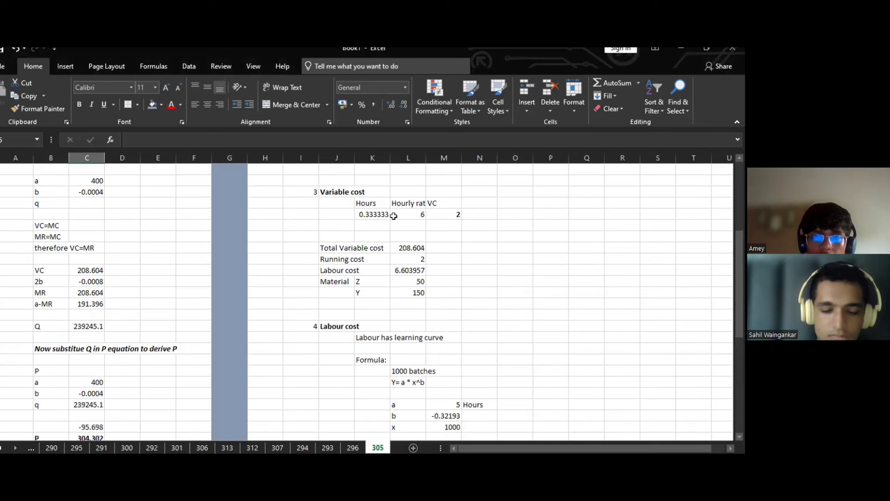
pyautogui.click(417, 246)
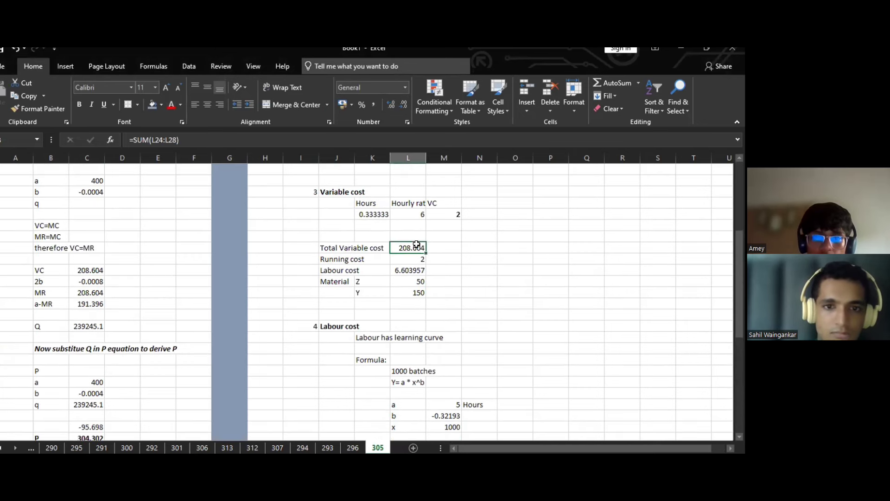
pyautogui.scroll(-4, 180, 337)
pyautogui.click(86, 357)
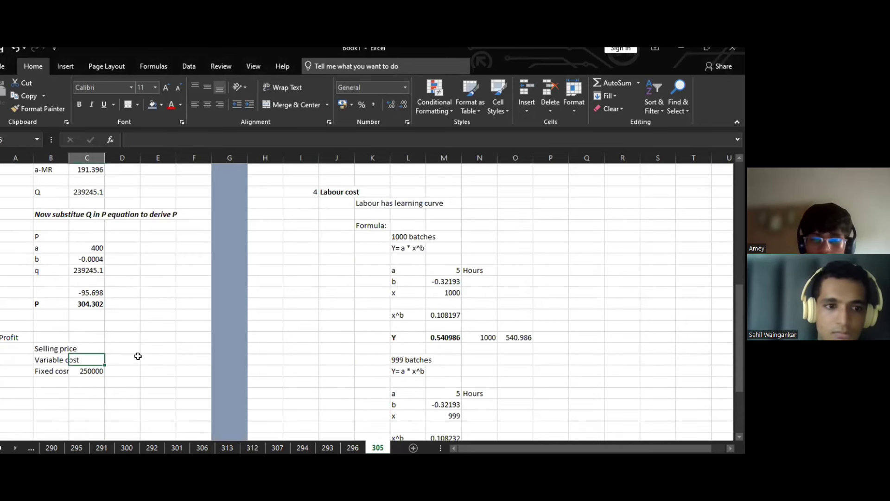
pyautogui.write('=')
pyautogui.press('Right')
pyautogui.press('Right')
pyautogui.press('Right')
pyautogui.press('Right')
pyautogui.press('Right')
pyautogui.press('Right')
pyautogui.press('Right')
pyautogui.press('Up')
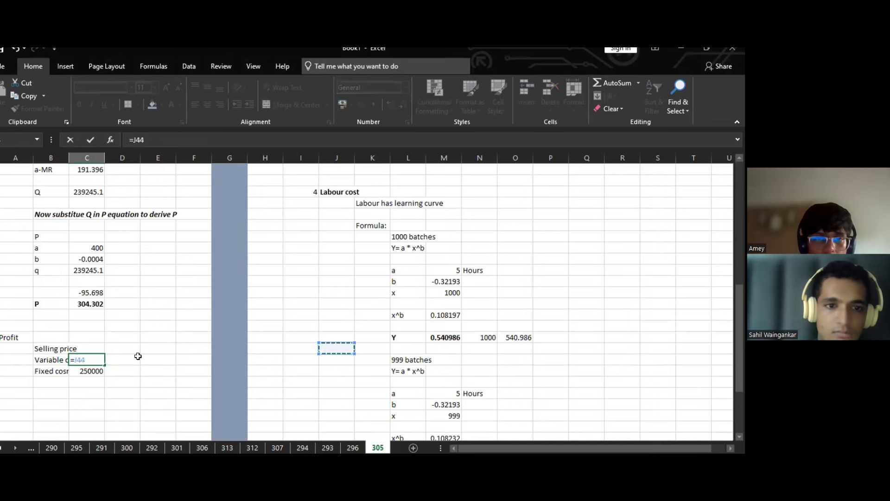
pyautogui.press('Up')
pyautogui.press('Up')
pyautogui.press('Up')
pyautogui.press('Up')
pyautogui.press('Up')
pyautogui.press('Up')
pyautogui.press('Up')
pyautogui.press('Up')
pyautogui.press('Up')
pyautogui.press('Up')
pyautogui.press('Up')
pyautogui.press('Up')
pyautogui.press('Up')
pyautogui.press('Up')
pyautogui.press('Up')
pyautogui.press('Up')
pyautogui.press('Up')
pyautogui.press('Up')
pyautogui.press('Up')
pyautogui.press('Up')
pyautogui.press('Right')
pyautogui.press('Right')
pyautogui.press('Down')
pyautogui.press('Down')
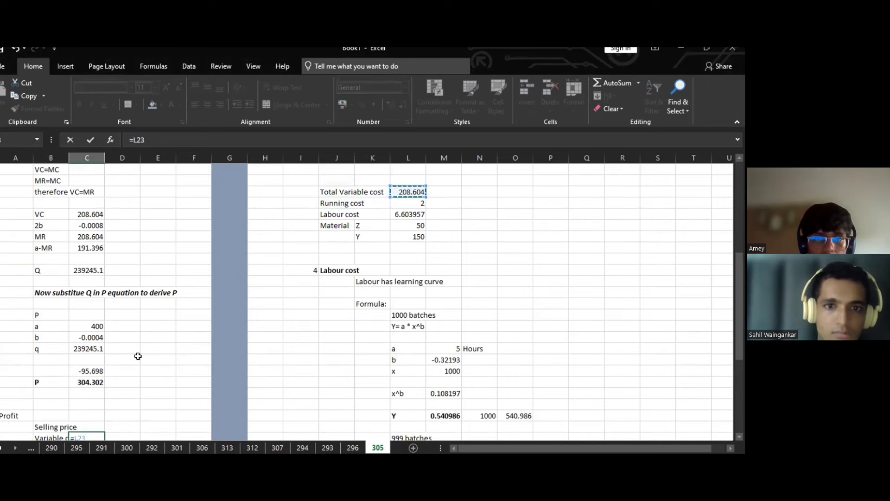
pyautogui.write('*')
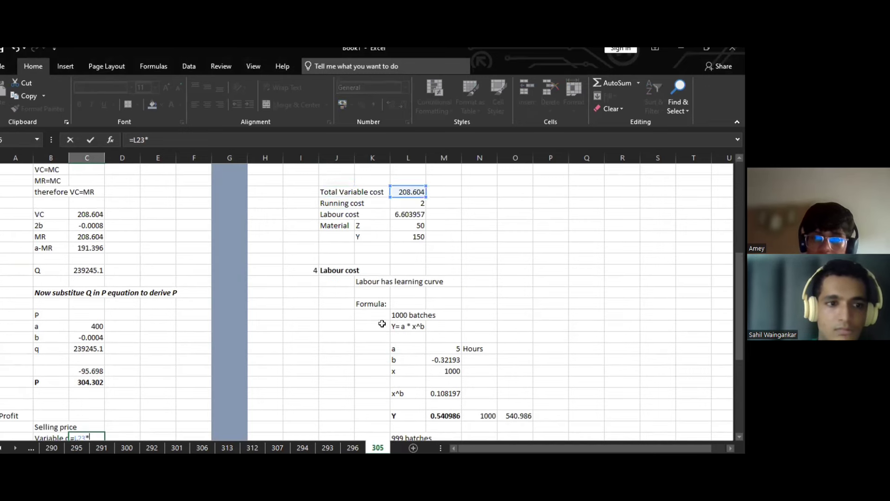
pyautogui.scroll(-1, 176, 371)
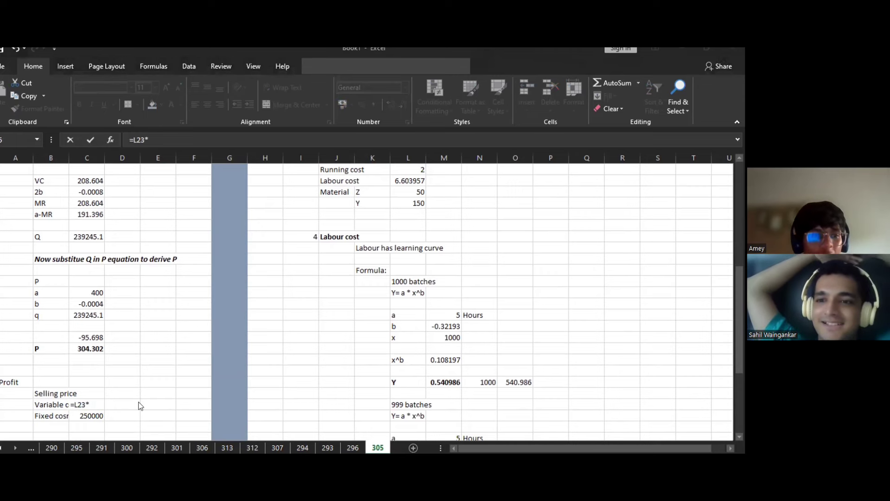
pyautogui.click(83, 236)
pyautogui.press('Return')
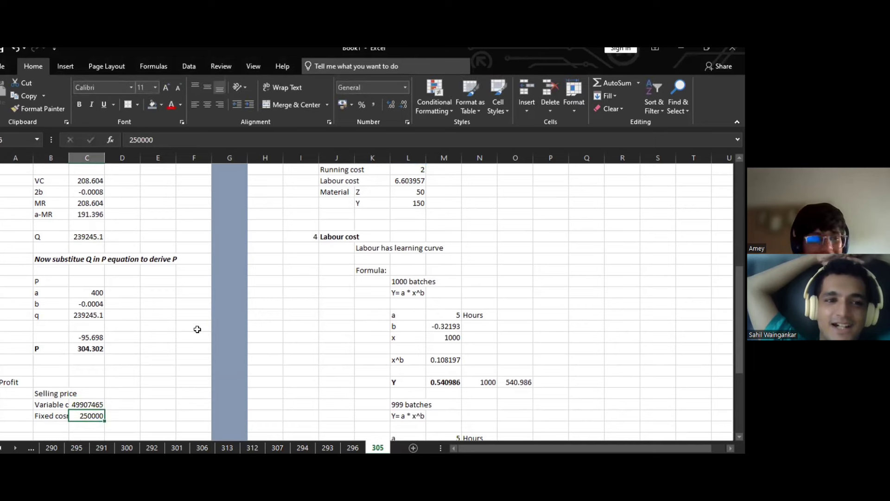
# - Calculate the Selling price amount in the Profit section as P multiplied by Q, using =C40*C30
pyautogui.click(95, 403)
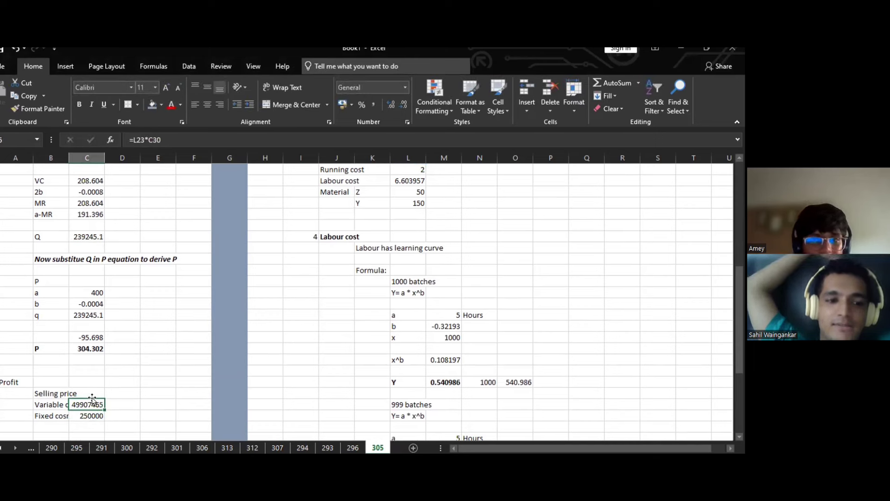
pyautogui.doubleClick(100, 391)
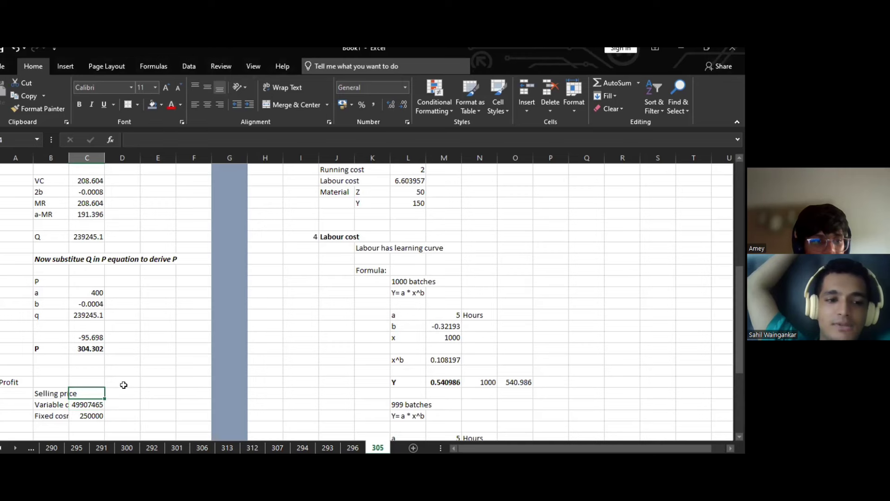
pyautogui.write('=')
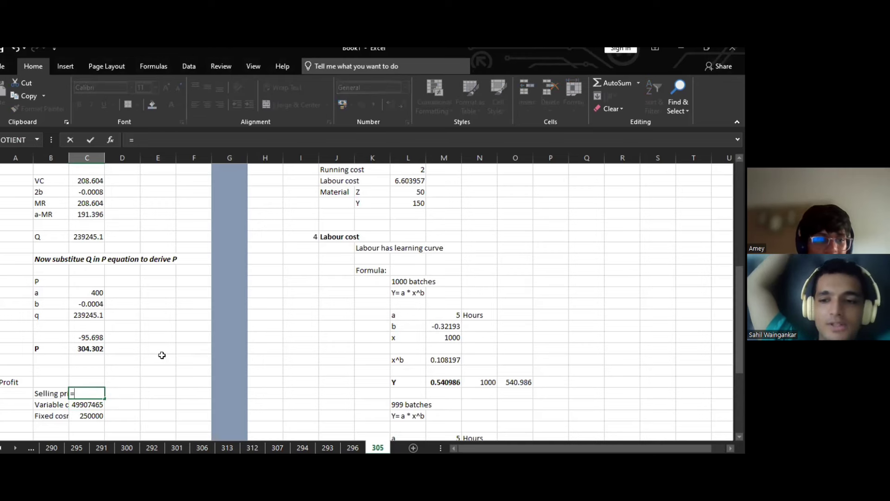
pyautogui.click(97, 345)
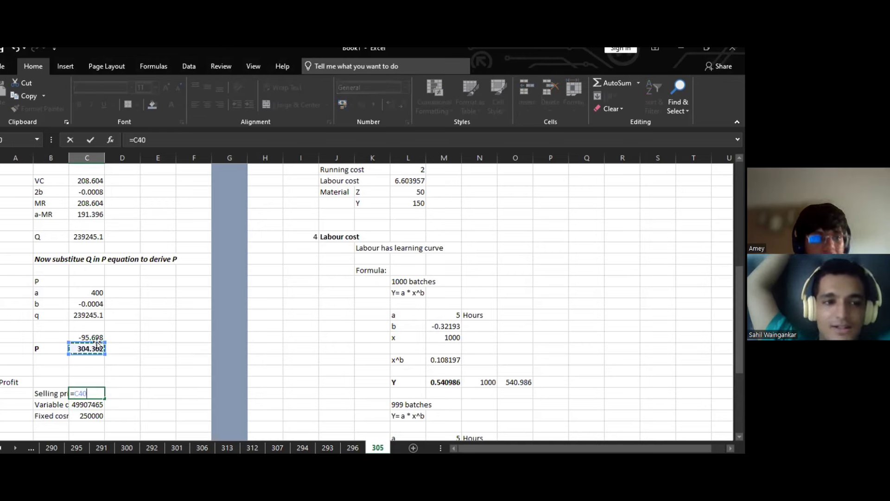
pyautogui.write('*')
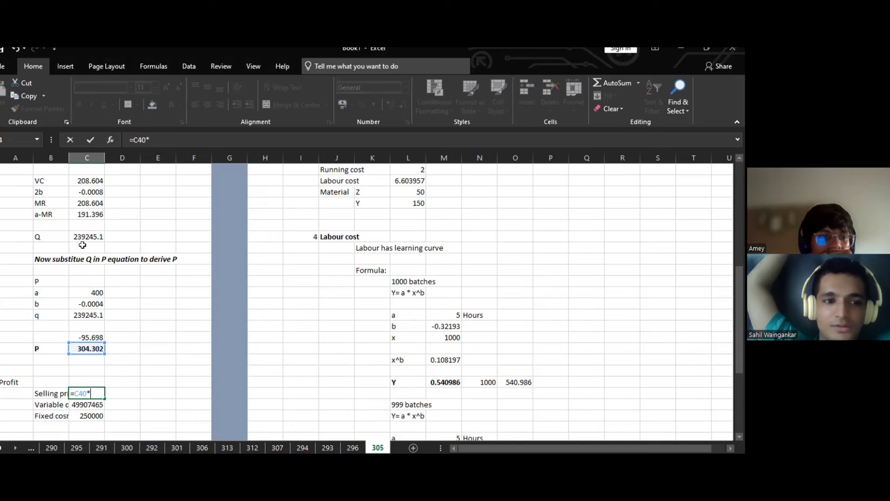
pyautogui.click(81, 236)
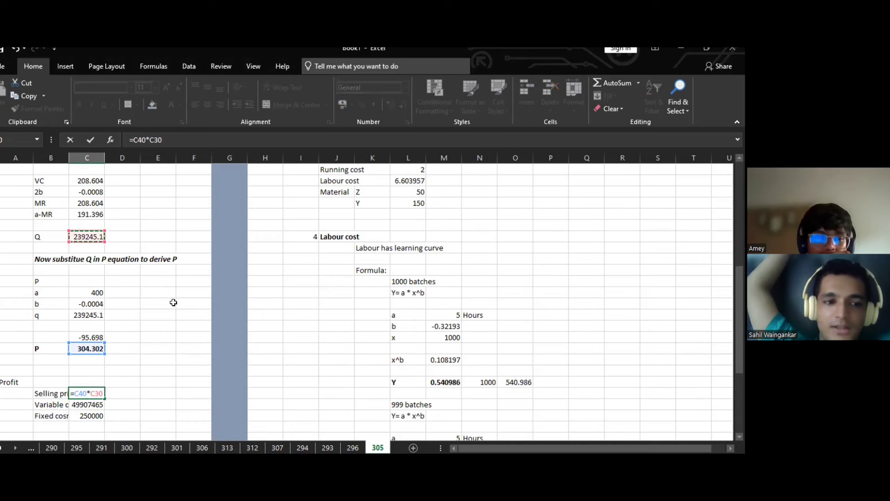
pyautogui.hotkey('ctrl', 'Return')
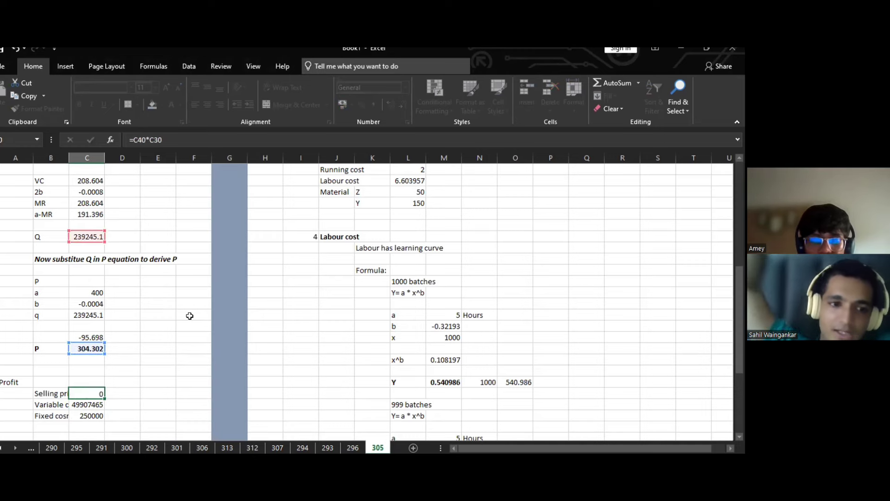
pyautogui.click(98, 425)
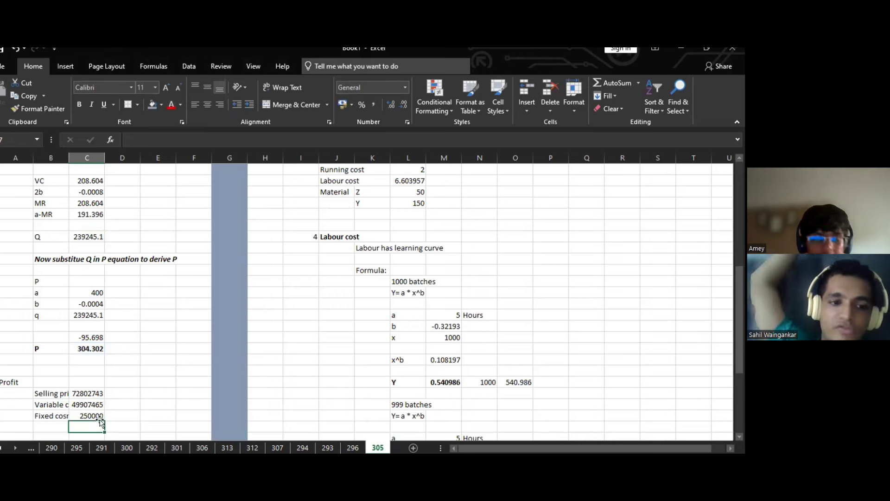
pyautogui.write('=')
pyautogui.press('Up')
pyautogui.press('Up')
pyautogui.press('Up')
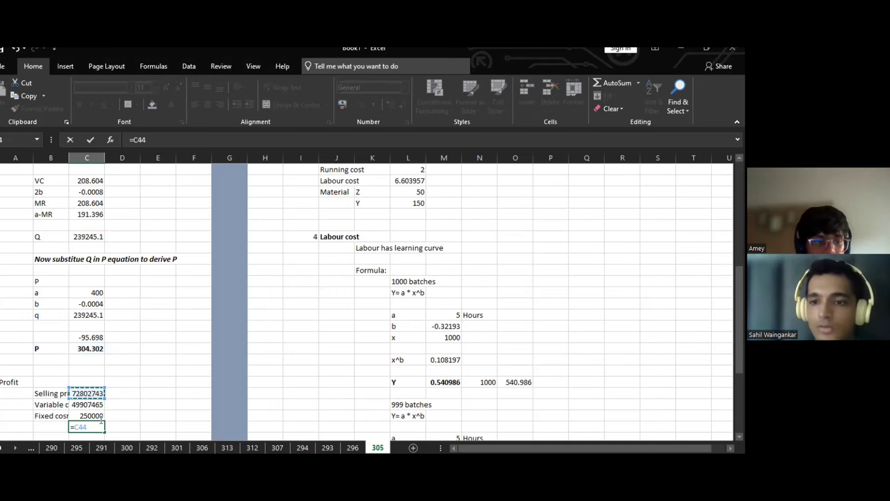
pyautogui.press('BackSpace')
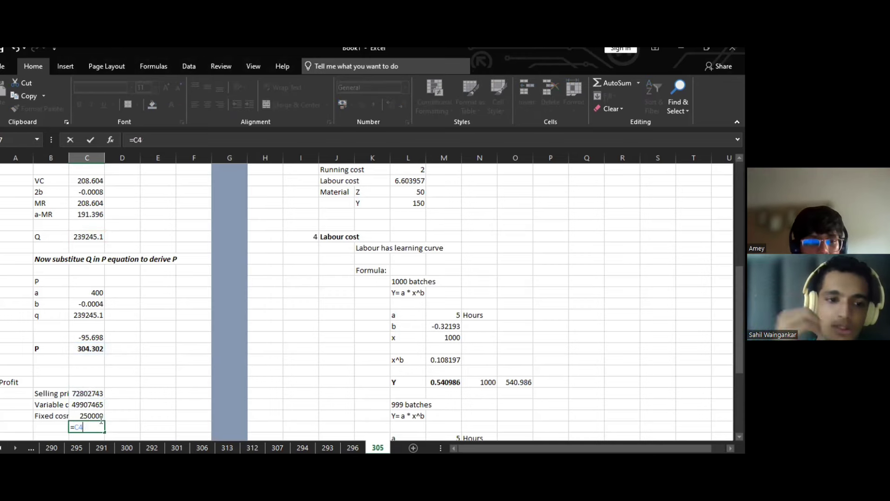
pyautogui.press('BackSpace')
pyautogui.press('BackSpace')
pyautogui.press('BackSpace')
pyautogui.click(86, 408)
pyautogui.press('Down')
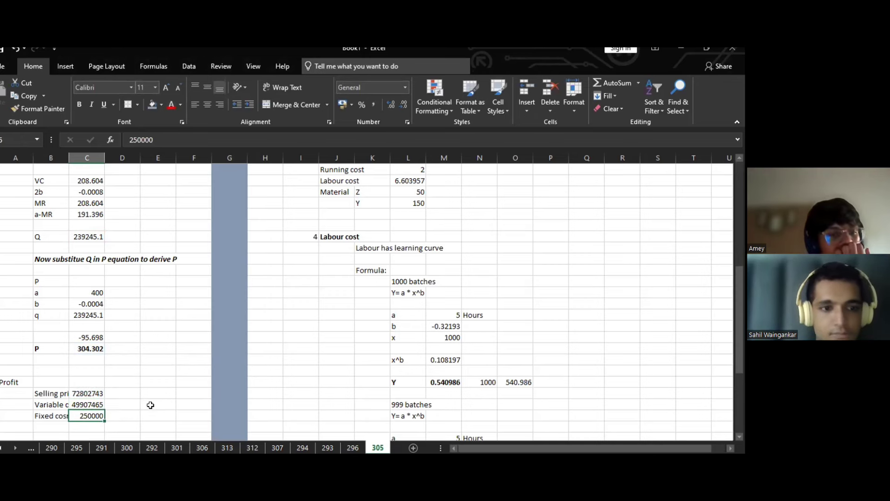
# - Switch to the PM Exam kit PDF and examine the fixed production overhead per batch and the budgeted production level for Parapain
pyautogui.scroll(-2, 150, 405)
pyautogui.press('alt')
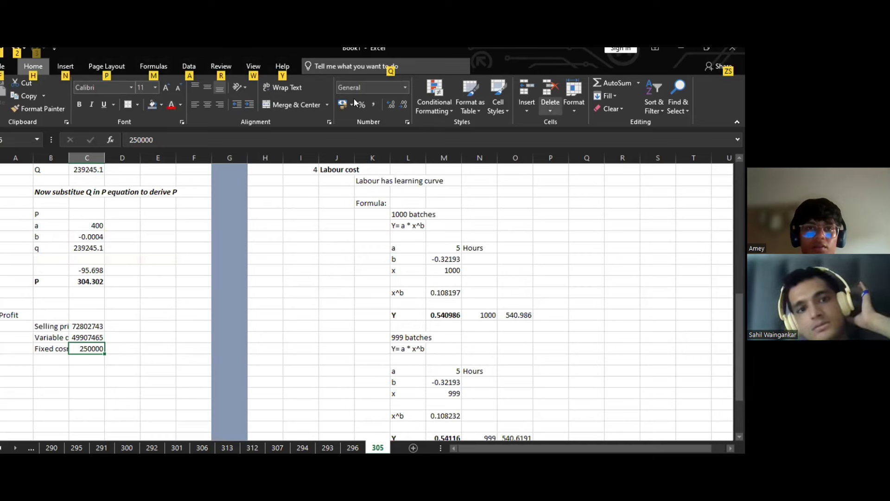
pyautogui.press('alt')
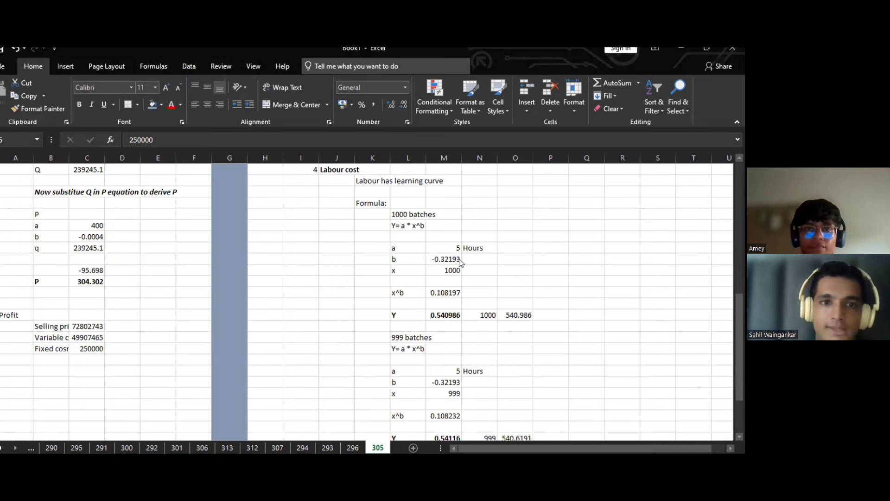
pyautogui.hotkey('alt', 'Tab')
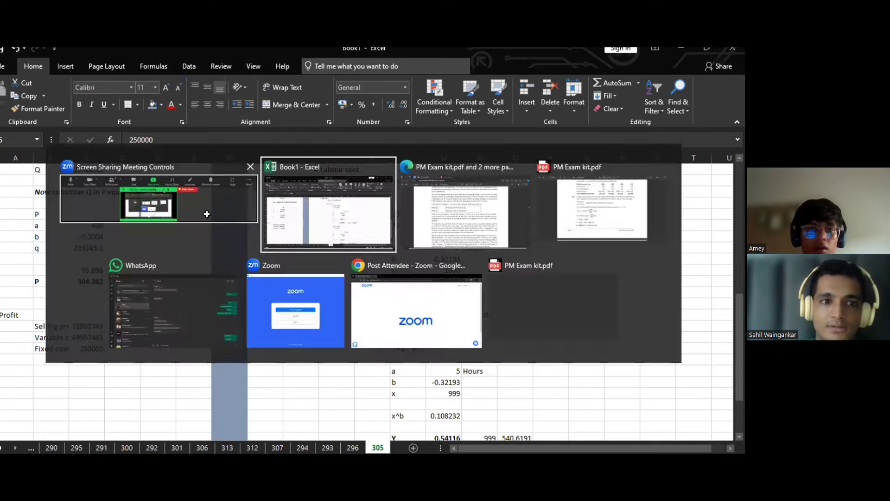
pyautogui.hotkey('alt', 'Tab')
pyautogui.hotkey('alt', 'Tab')
pyautogui.hotkey('alt', 'Tab')
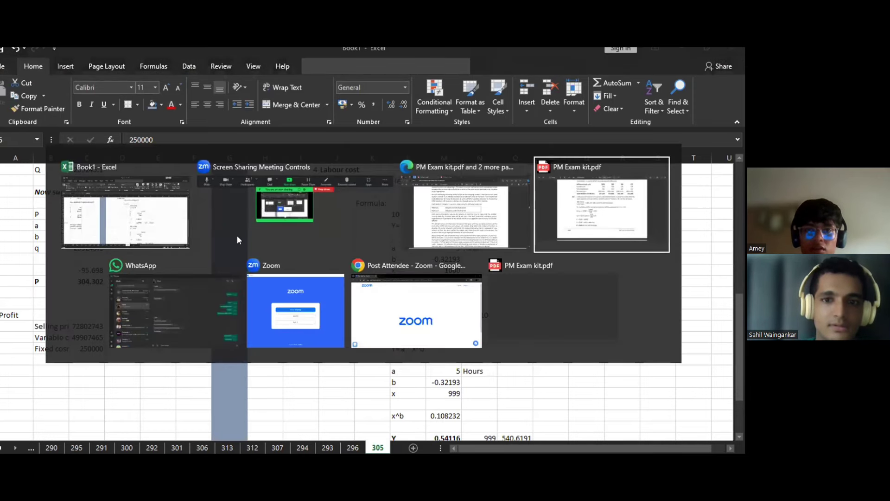
pyautogui.hotkey('alt', 'Tab')
pyautogui.hotkey('alt', 'Tab')
pyautogui.hotkey('alt', 'Tab')
pyautogui.hotkey('alt', 'Tab')
pyautogui.hotkey('alt', 'Tab')
pyautogui.hotkey('alt', 'Tab')
pyautogui.hotkey('alt', 'Tab')
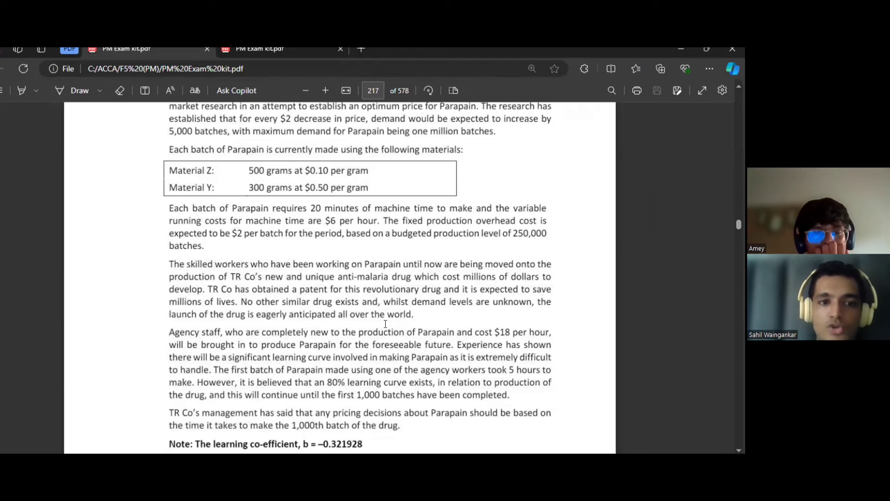
pyautogui.scroll(1, 385, 323)
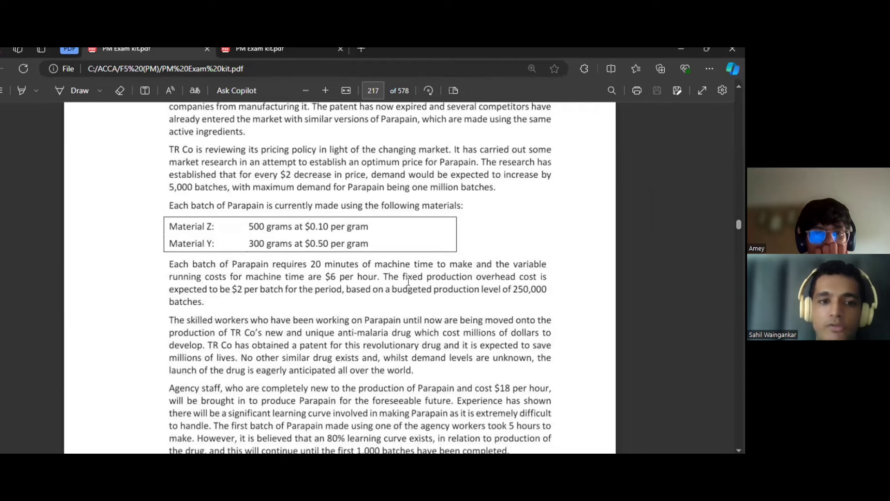
pyautogui.moveTo(170, 300); pyautogui.dragTo(218, 300)
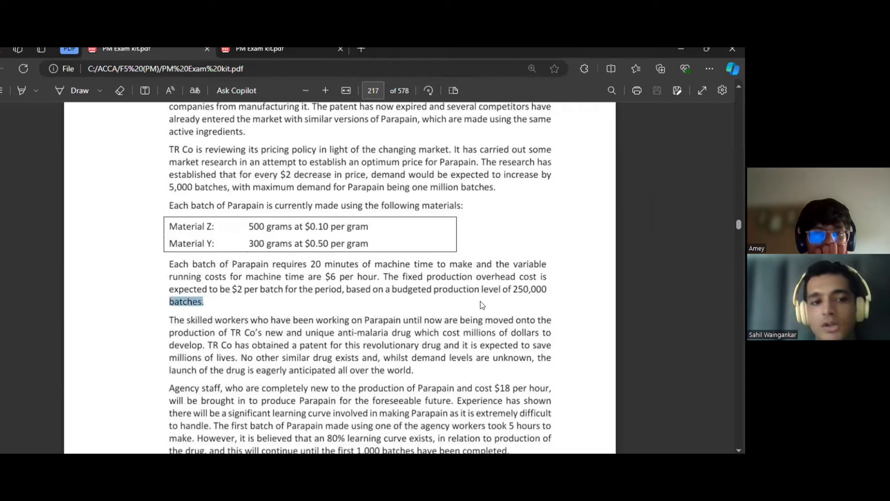
pyautogui.click(512, 288)
pyautogui.doubleClick(529, 289)
pyautogui.click(297, 306)
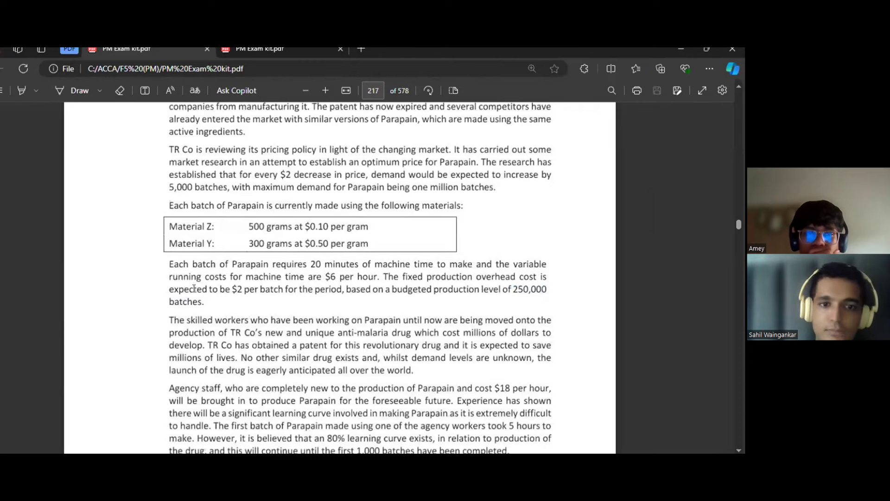
pyautogui.moveTo(219, 289); pyautogui.dragTo(260, 292)
pyautogui.click(276, 296)
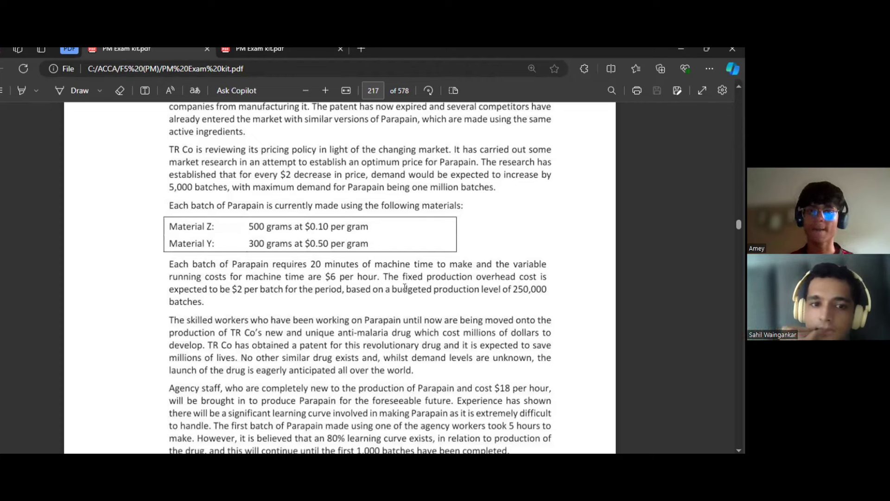
pyautogui.moveTo(405, 287); pyautogui.dragTo(515, 288)
pyautogui.click(518, 308)
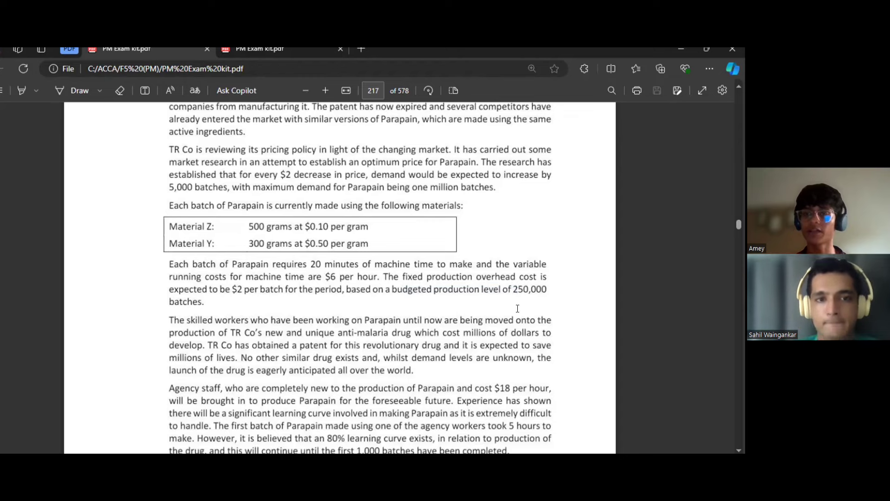
# - Return to the Book1 workbook in Excel and replace the fixed cost in the Profit section with =250000*2
pyautogui.hotkey('alt', 'Tab')
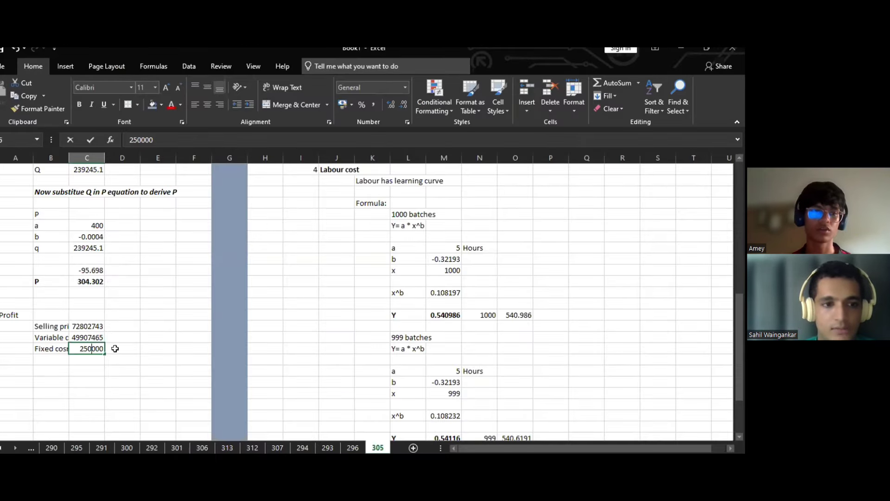
pyautogui.doubleClick(101, 348)
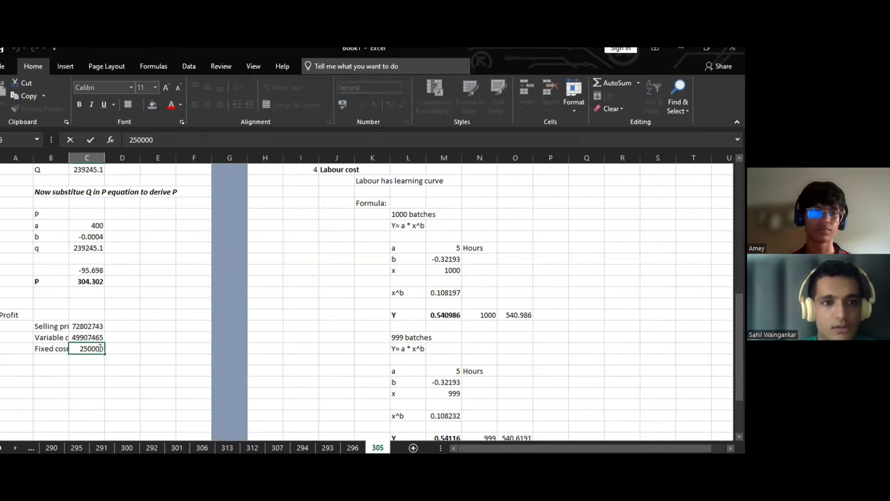
pyautogui.press('BackSpace')
pyautogui.press('BackSpace')
pyautogui.press('BackSpace')
pyautogui.press('BackSpace')
pyautogui.press('BackSpace')
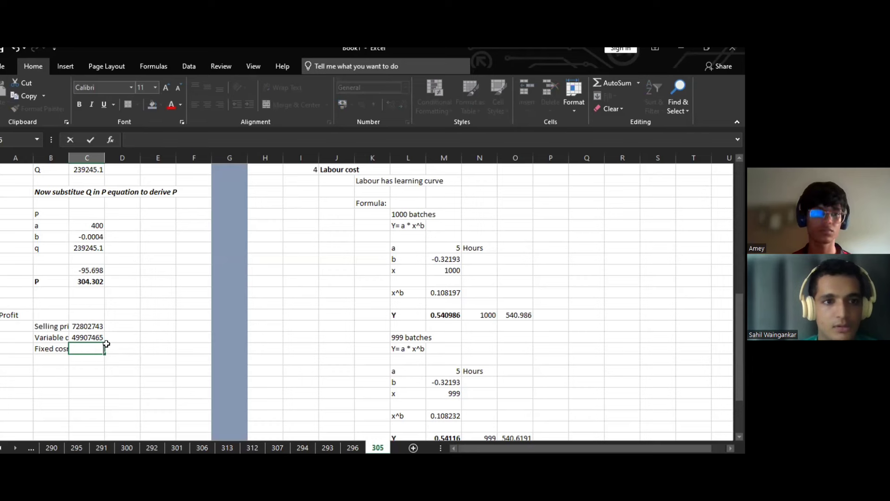
pyautogui.write('=2500')
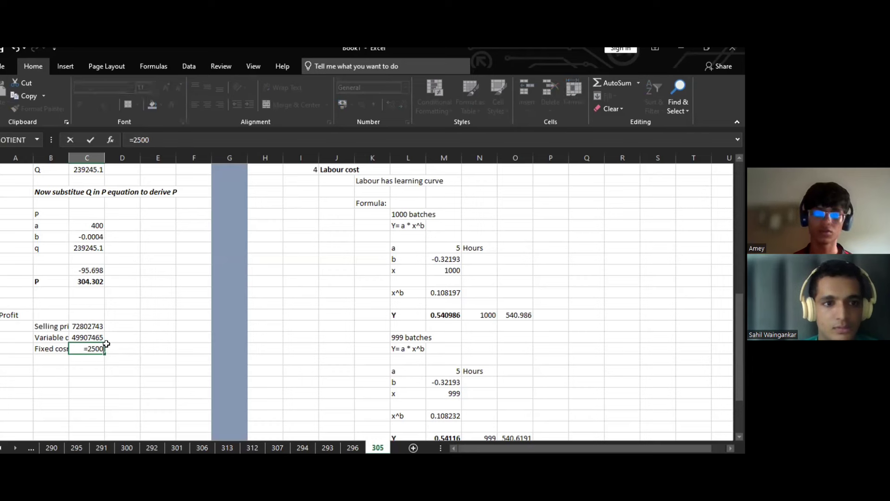
pyautogui.write('00*2')
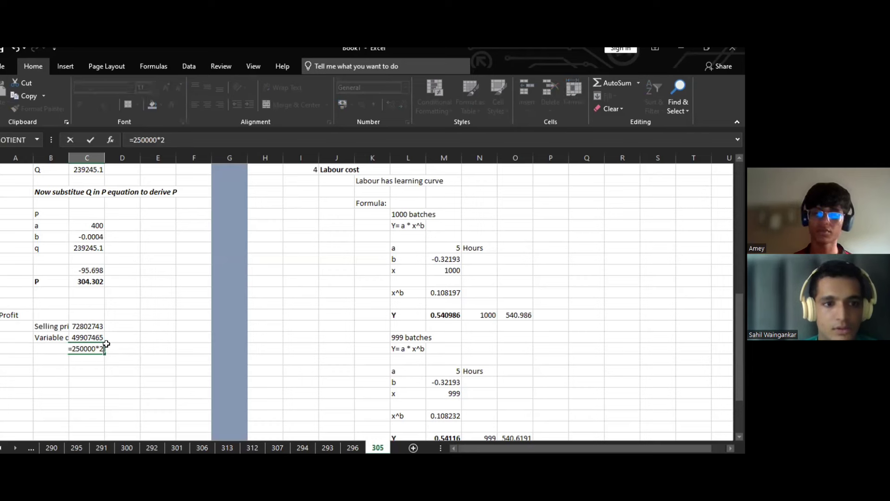
pyautogui.press('Return')
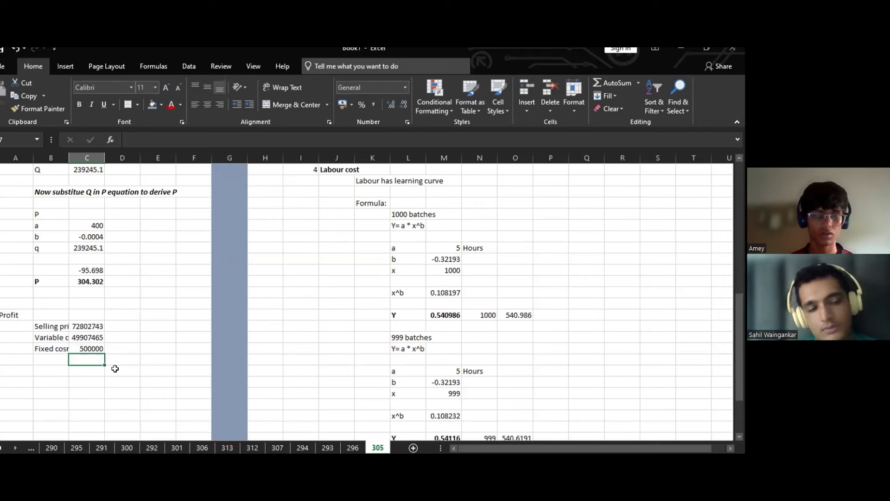
# - Calculate the profit beneath the fixed cost with =C44-C45-C46 and make the figure bold
pyautogui.write('=')
pyautogui.press('Up')
pyautogui.press('Up')
pyautogui.press('Up')
pyautogui.write('-')
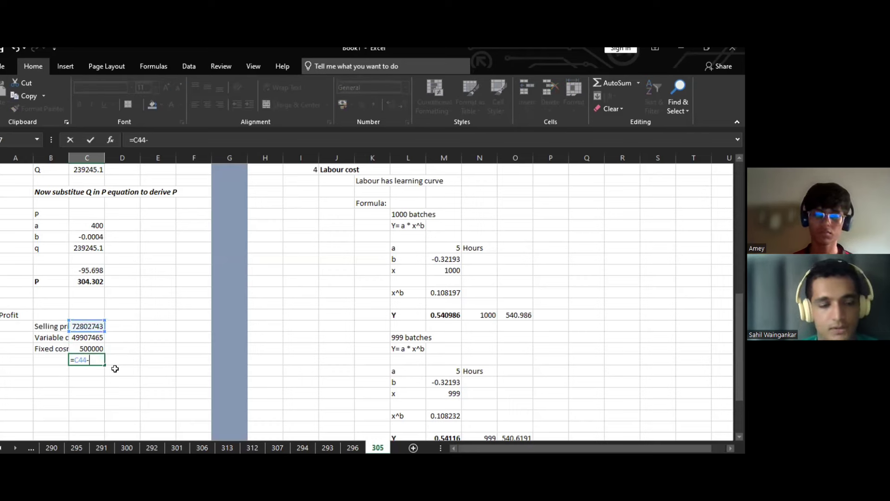
pyautogui.press('Up')
pyautogui.press('Up')
pyautogui.write('-')
pyautogui.press('Up')
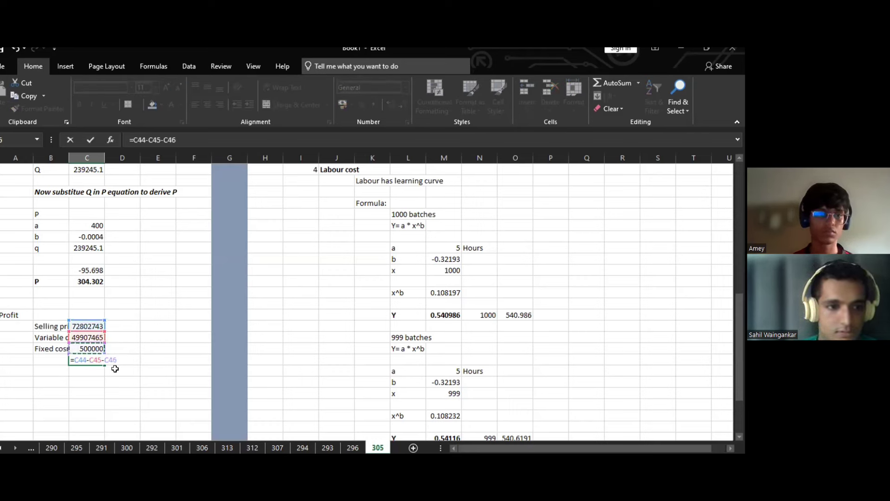
pyautogui.press('Return')
pyautogui.press('Left')
pyautogui.press('Right')
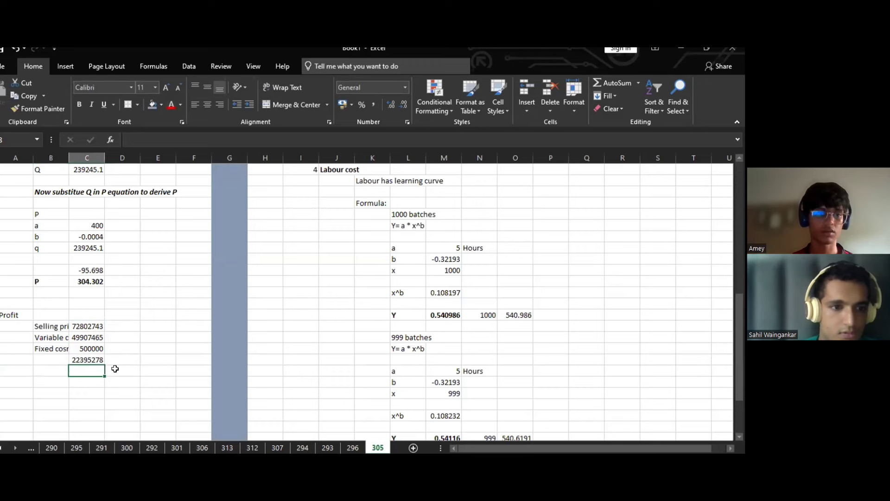
pyautogui.press('Up')
pyautogui.hotkey('ctrl', 'b')
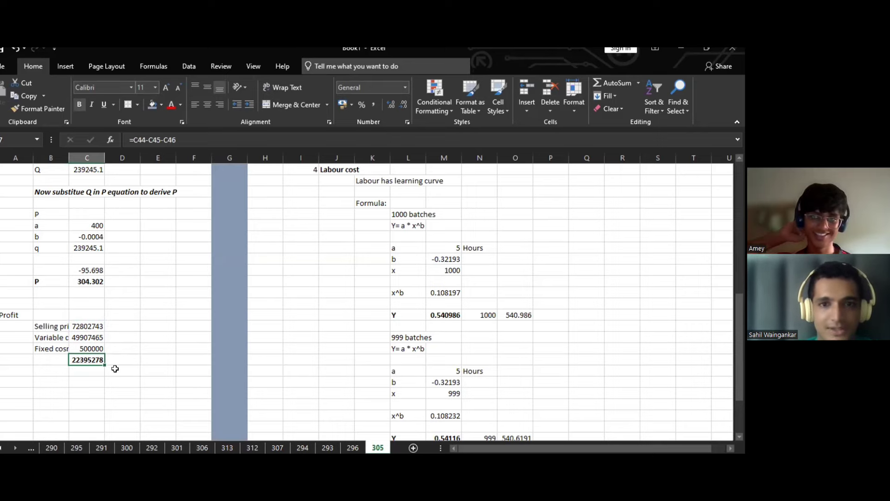
# - Switch to the PM Exam kit PDF and search the Section C answers for the solution to question 305
pyautogui.hotkey('alt', 'Tab')
pyautogui.hotkey('alt', 'Tab')
pyautogui.hotkey('alt', 'Tab')
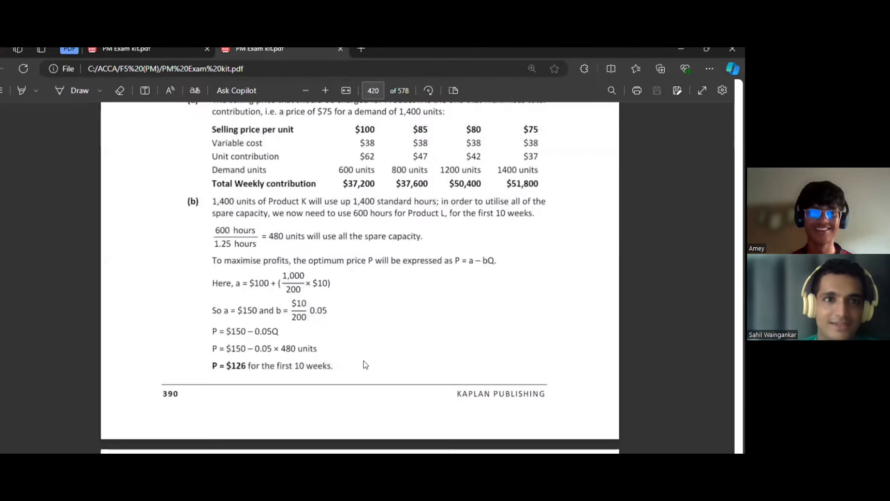
pyautogui.scroll(3, 364, 360)
pyautogui.scroll(-4, 364, 360)
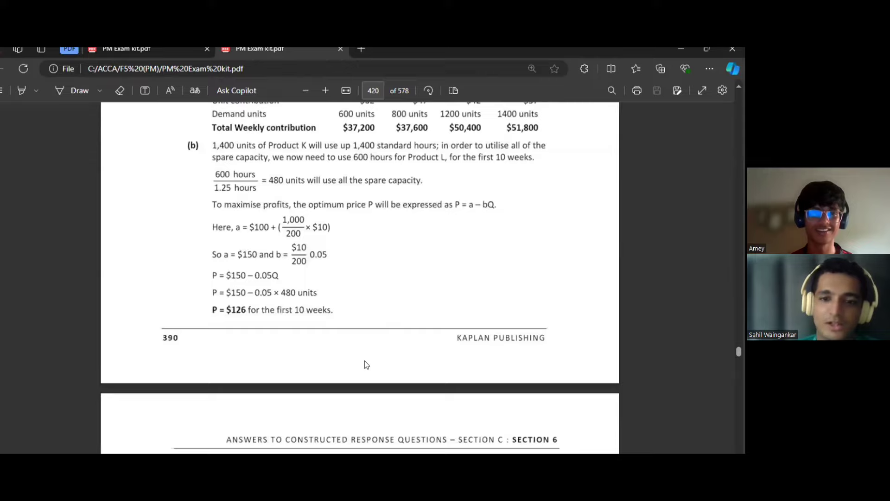
pyautogui.scroll(-7, 364, 360)
pyautogui.scroll(7, 364, 360)
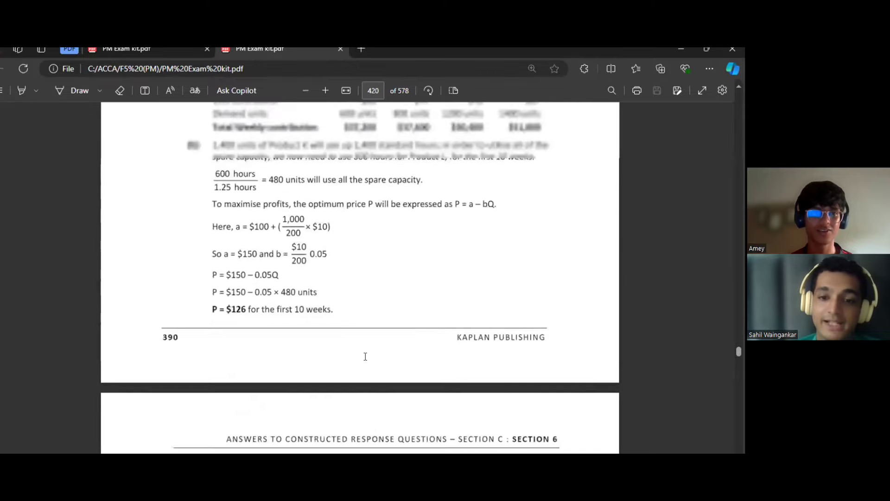
pyautogui.scroll(4, 365, 356)
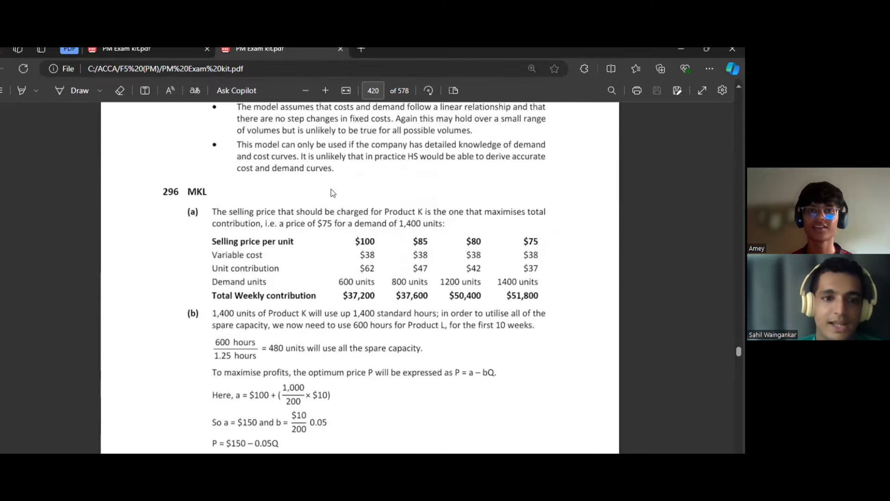
pyautogui.hotkey('alt', 'Tab')
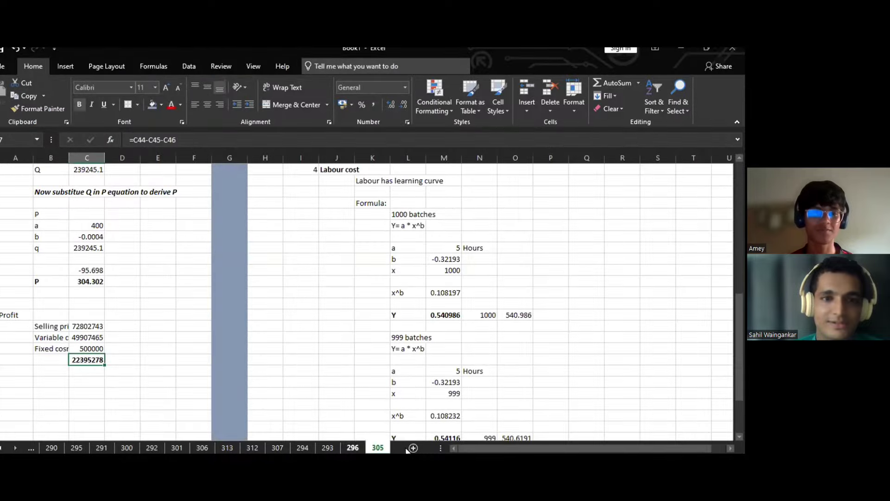
pyautogui.hotkey('alt', 'Tab')
pyautogui.scroll(-10, 739, 343)
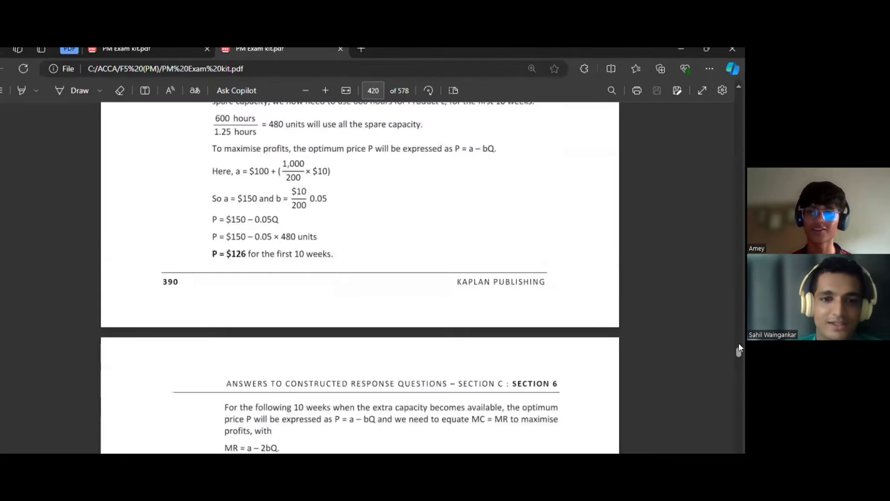
pyautogui.scroll(-20, 738, 371)
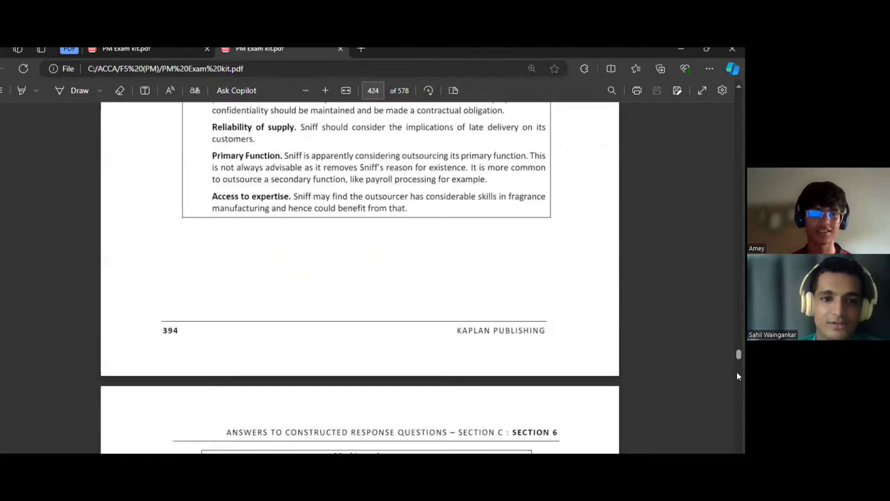
pyautogui.scroll(-20, 737, 372)
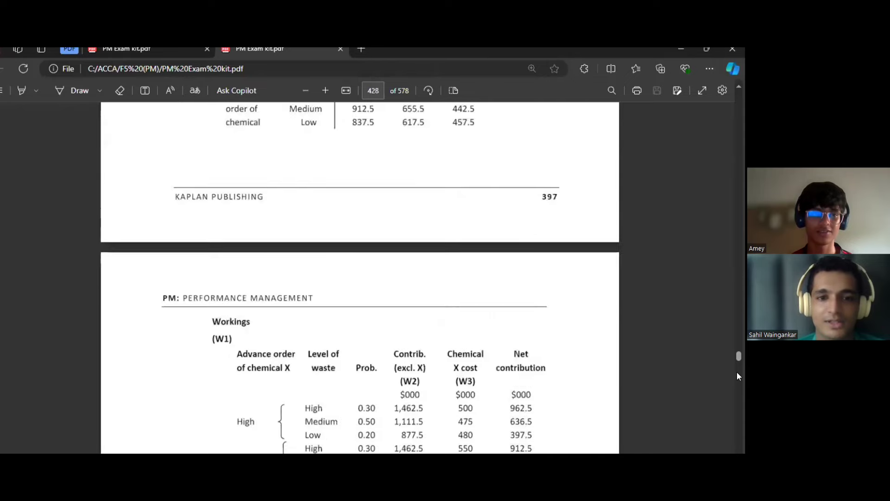
# - Return to the Book1 workbook in Excel and link the highlighted profit line at the start of sheet 305 to the calculated profit
pyautogui.hotkey('alt', 'Tab')
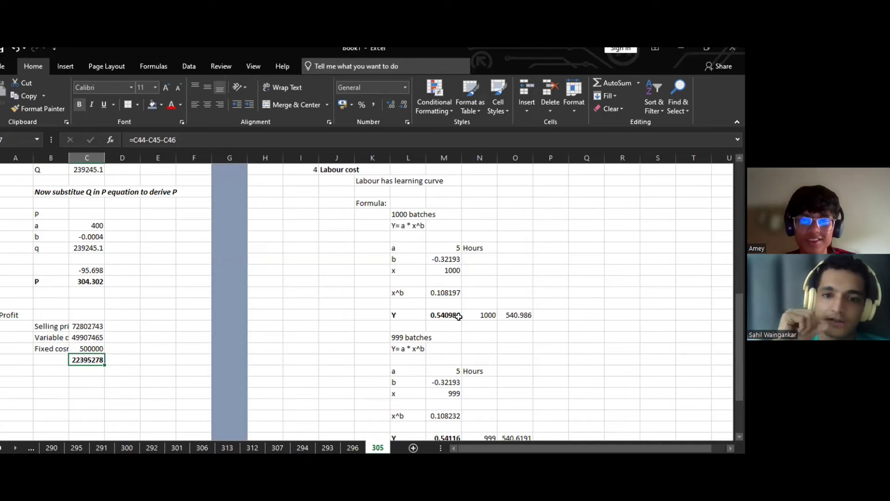
pyautogui.scroll(5, 167, 341)
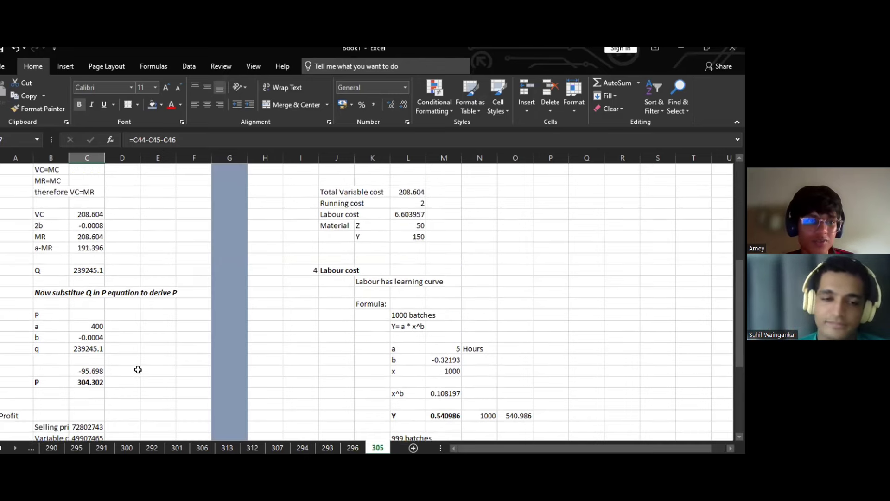
pyautogui.scroll(5, 137, 370)
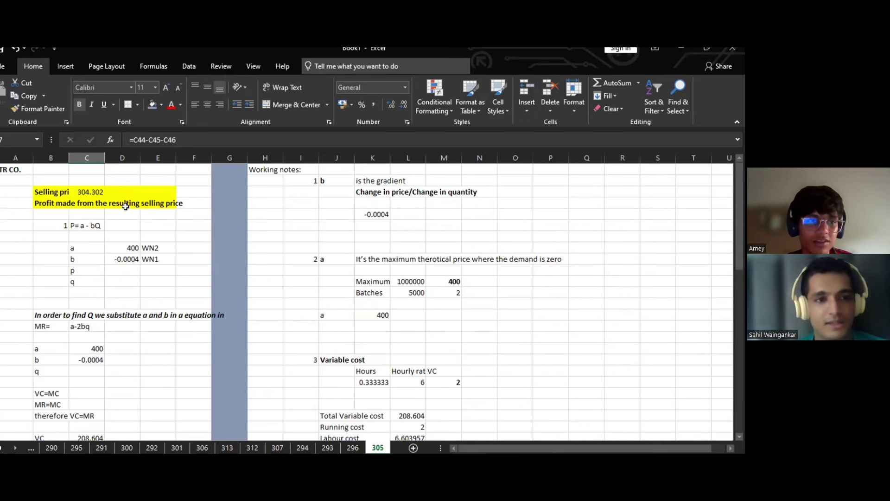
pyautogui.click(92, 202)
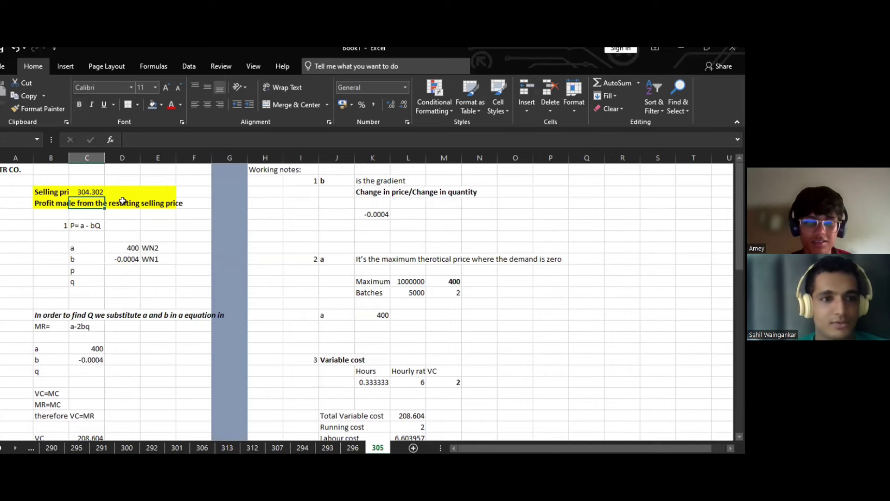
pyautogui.write('=')
pyautogui.scroll(-2, 121, 316)
pyautogui.scroll(-10, 122, 326)
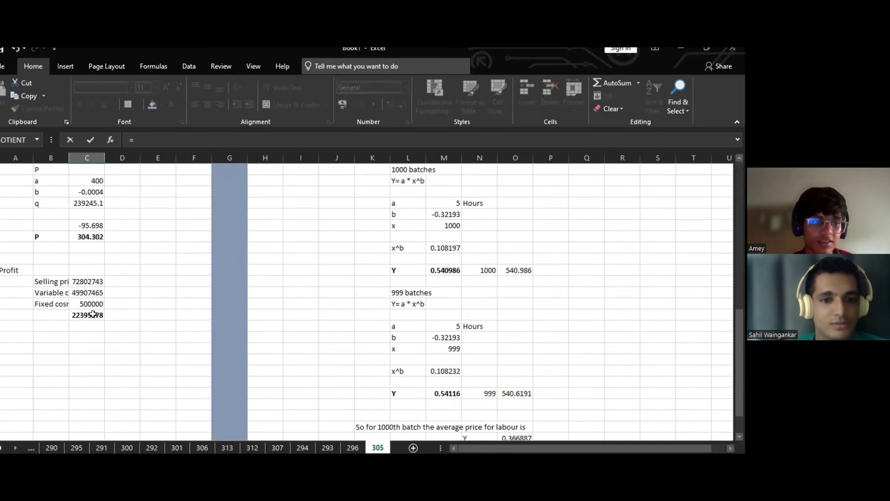
pyautogui.click(92, 311)
pyautogui.scroll(11, 93, 313)
pyautogui.press('Escape')
pyautogui.scroll(1, 96, 313)
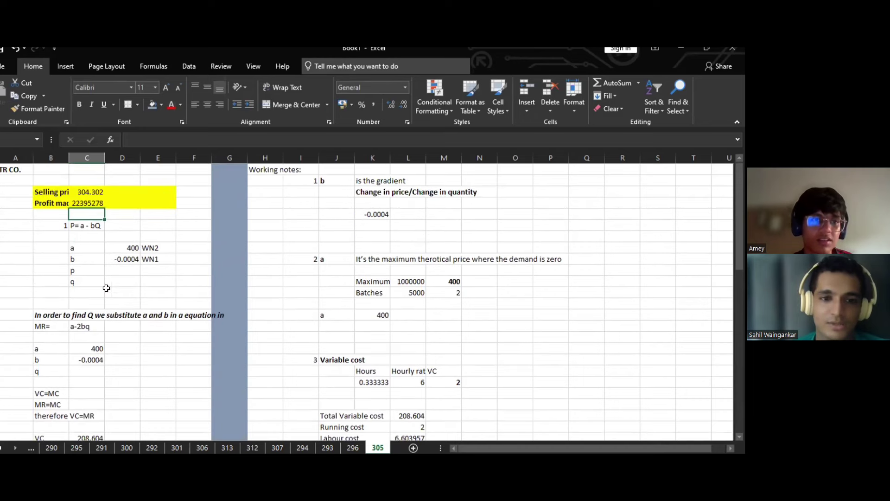
# - Make the selling price and profit figures in the yellow summary bold
pyautogui.moveTo(87, 191); pyautogui.dragTo(87, 202)
pyautogui.hotkey('ctrl', 'c')
pyautogui.hotkey('ctrl', 'v')
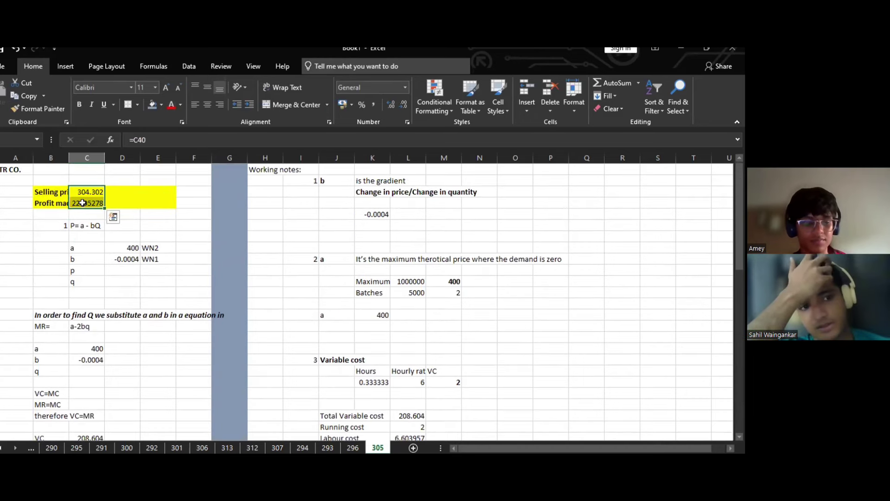
pyautogui.click(171, 305)
pyautogui.scroll(-4, 400, 339)
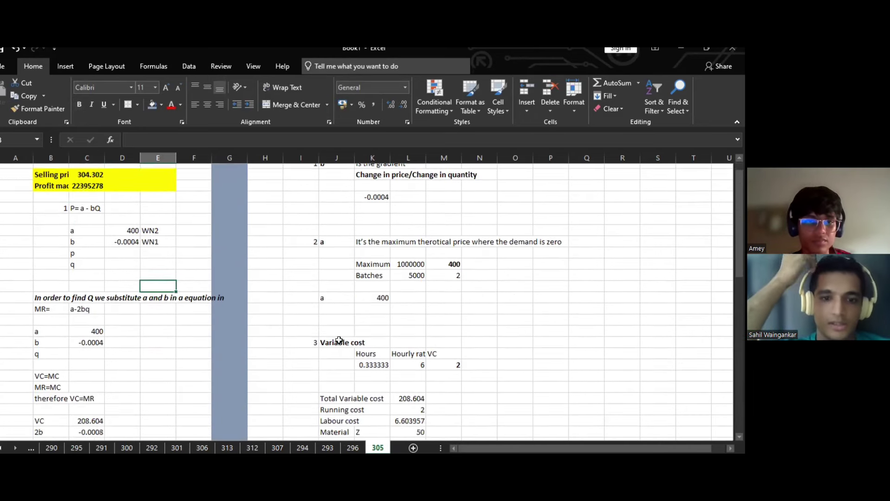
# - Switch to the PM Exam kit PDF and find the TR Co answer, examining its marking scheme and market skimming recommendation
pyautogui.hotkey('alt', 'Tab')
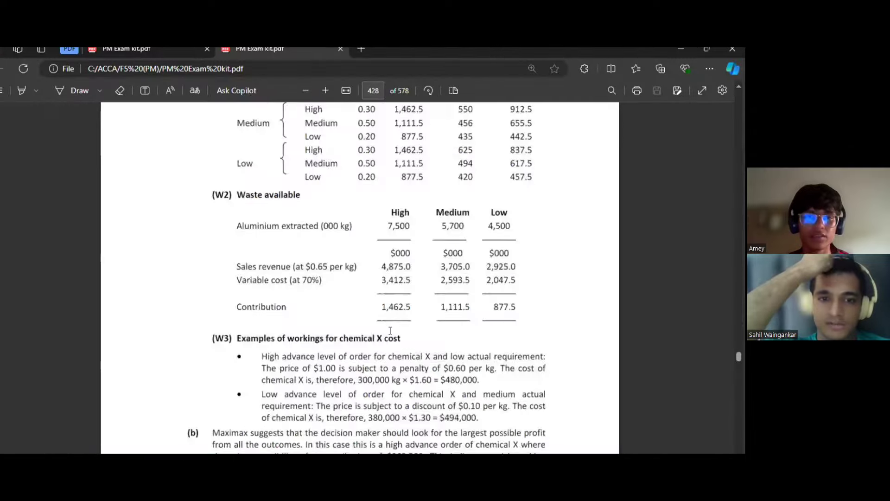
pyautogui.scroll(-5, 390, 330)
pyautogui.scroll(-12, 390, 330)
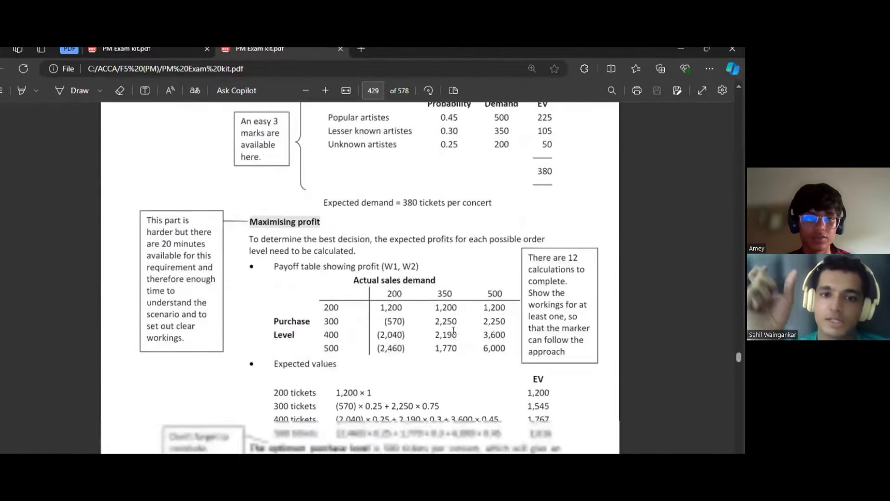
pyautogui.scroll(-20, 738, 401)
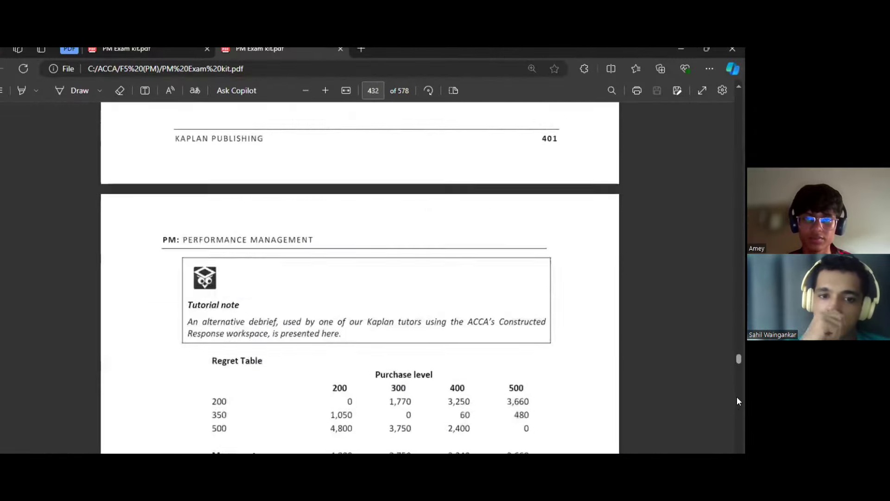
pyautogui.scroll(-20, 738, 401)
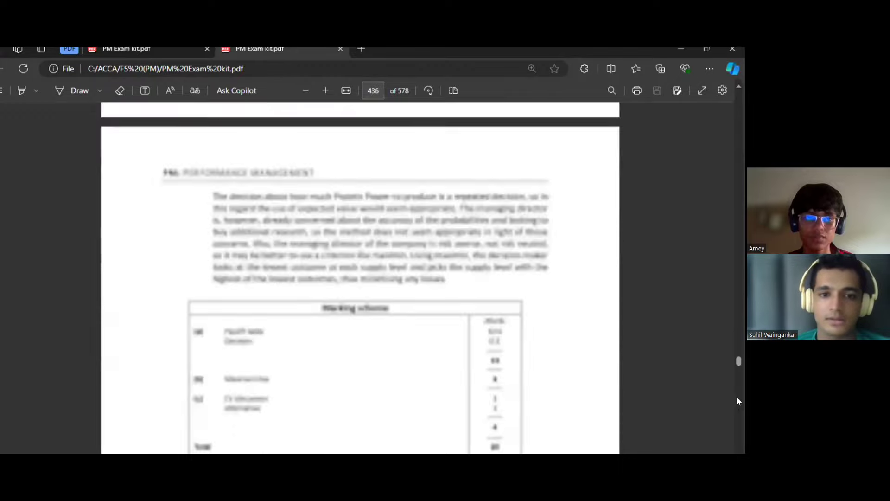
pyautogui.scroll(-20, 738, 401)
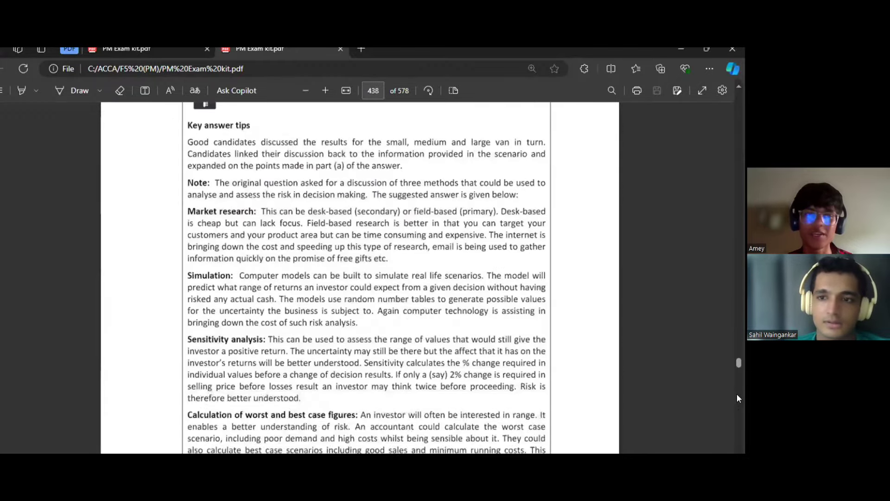
pyautogui.scroll(-20, 737, 398)
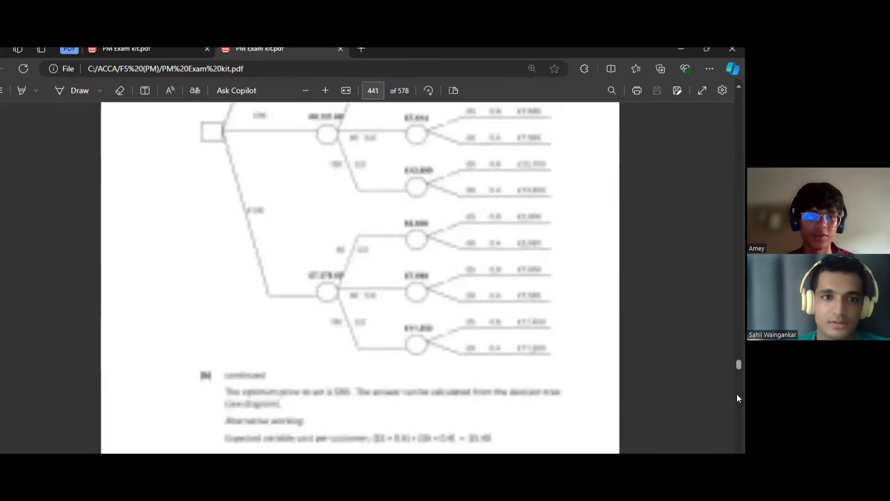
pyautogui.scroll(-20, 737, 398)
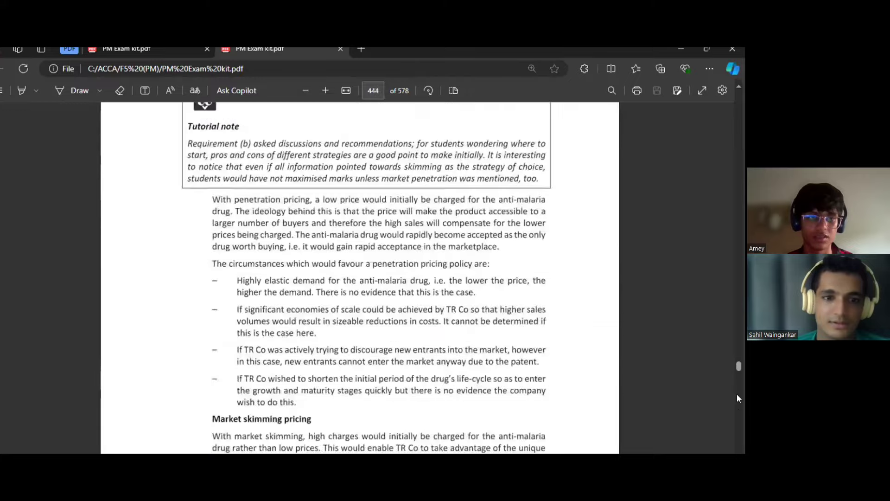
pyautogui.scroll(2, 411, 320)
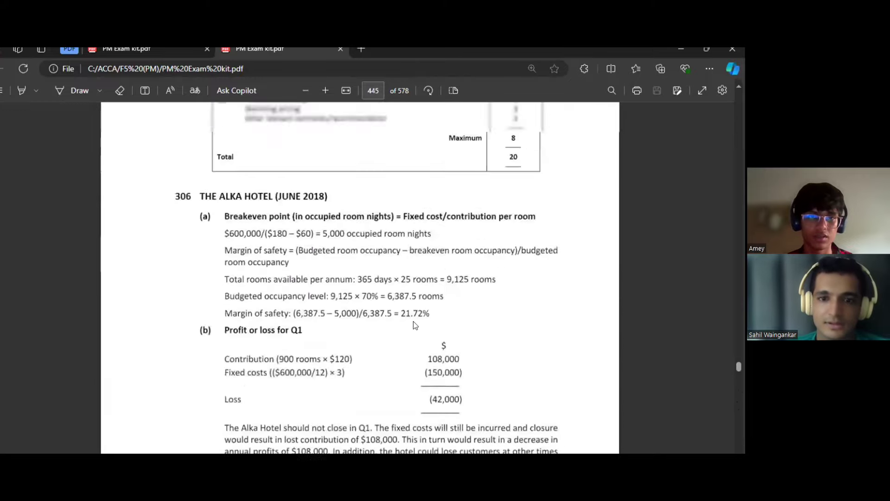
pyautogui.scroll(-9, 413, 321)
pyautogui.scroll(16, 413, 321)
pyautogui.scroll(1, 413, 321)
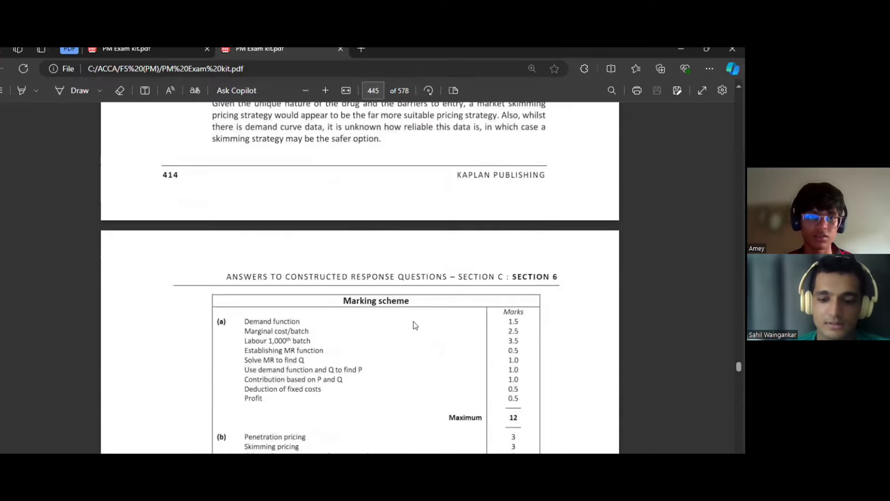
pyautogui.scroll(5, 410, 329)
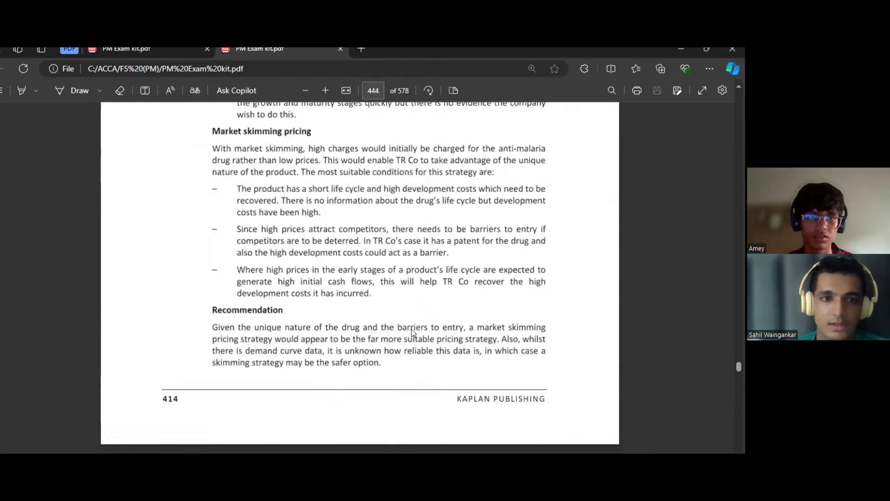
# - Check the workbook against the TR Co answer, examining the Step 6 profit calculation, the marking scheme and the Step 2 marginal cost table
pyautogui.hotkey('alt', 'Tab')
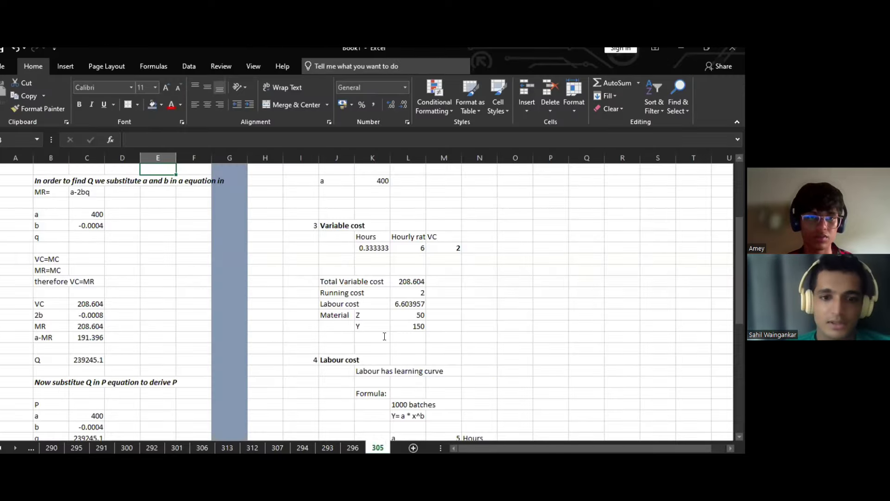
pyautogui.hotkey('alt', 'Tab')
pyautogui.scroll(10, 383, 341)
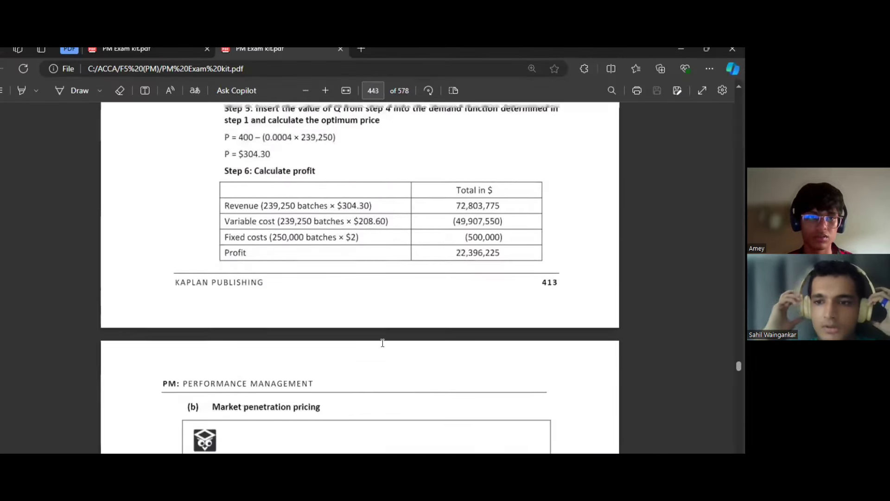
pyautogui.scroll(3, 382, 343)
pyautogui.scroll(-3, 383, 345)
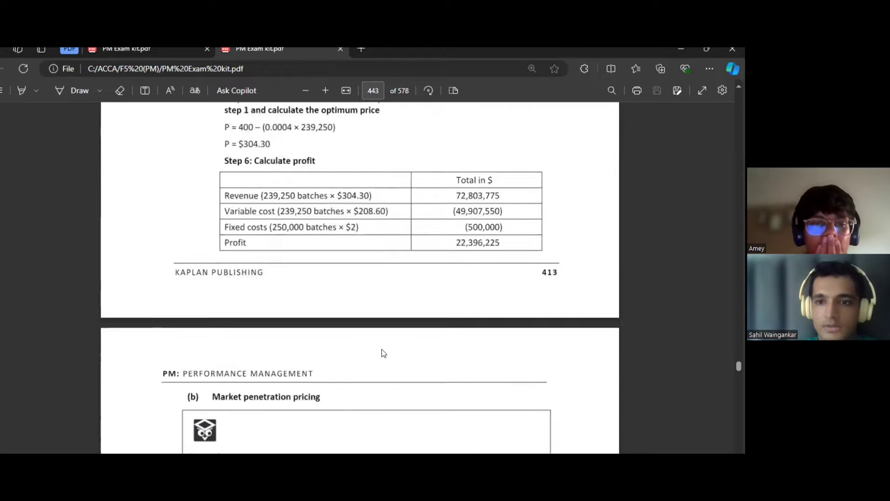
pyautogui.scroll(-4, 382, 348)
pyautogui.scroll(-10, 260, 317)
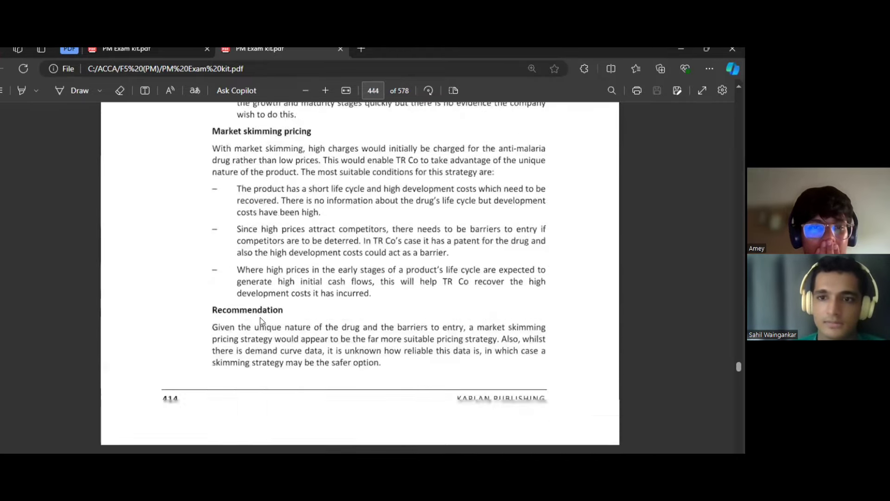
pyautogui.scroll(-5, 260, 317)
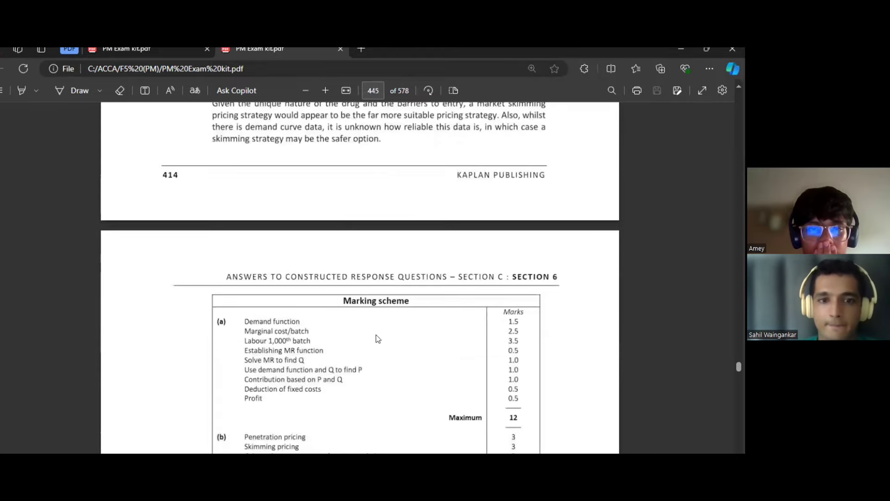
pyautogui.scroll(-2, 378, 338)
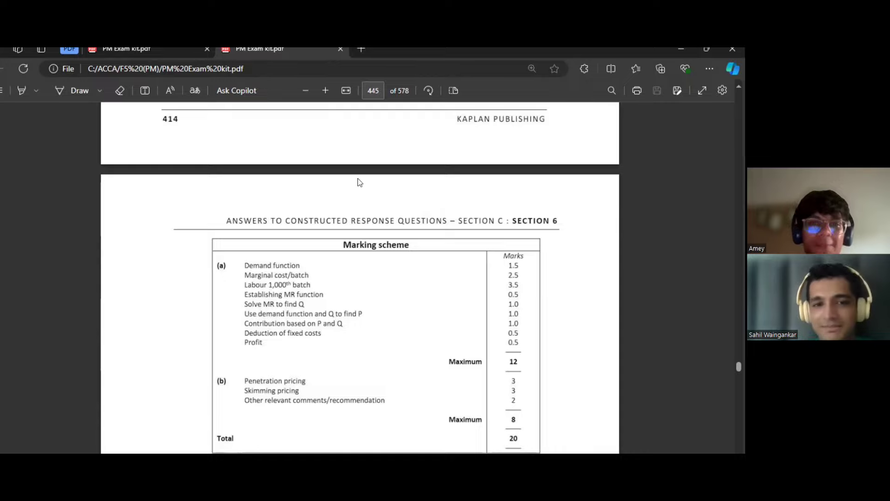
pyautogui.scroll(12, 360, 183)
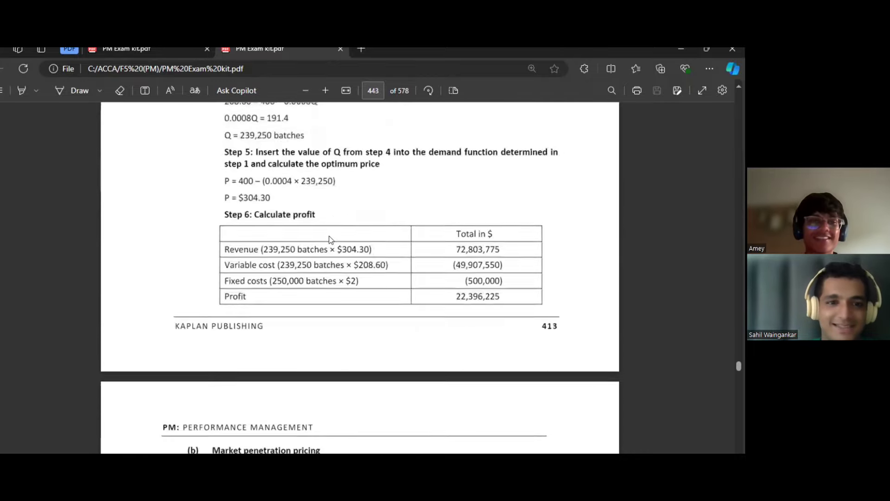
pyautogui.scroll(12, 331, 239)
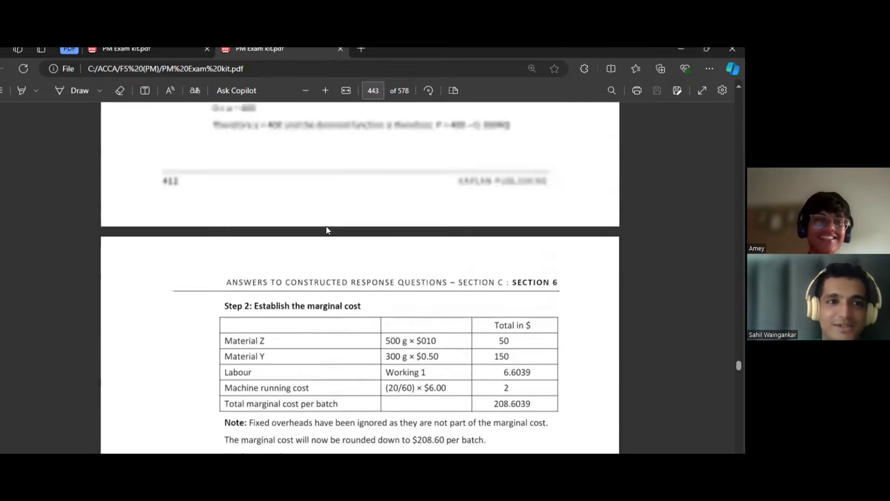